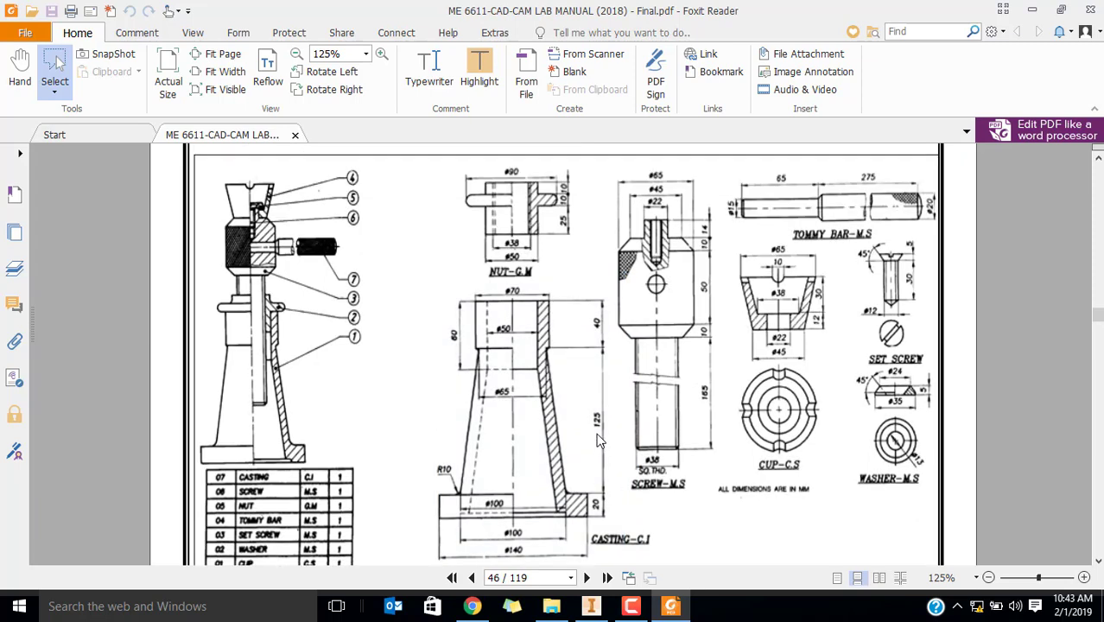
Examine the screw jack part drawings in the lab manual, especially the section view and dimensions of the cup
left_click_drag(612, 205, 715, 570)
scroll(698, 445, "down", 3)
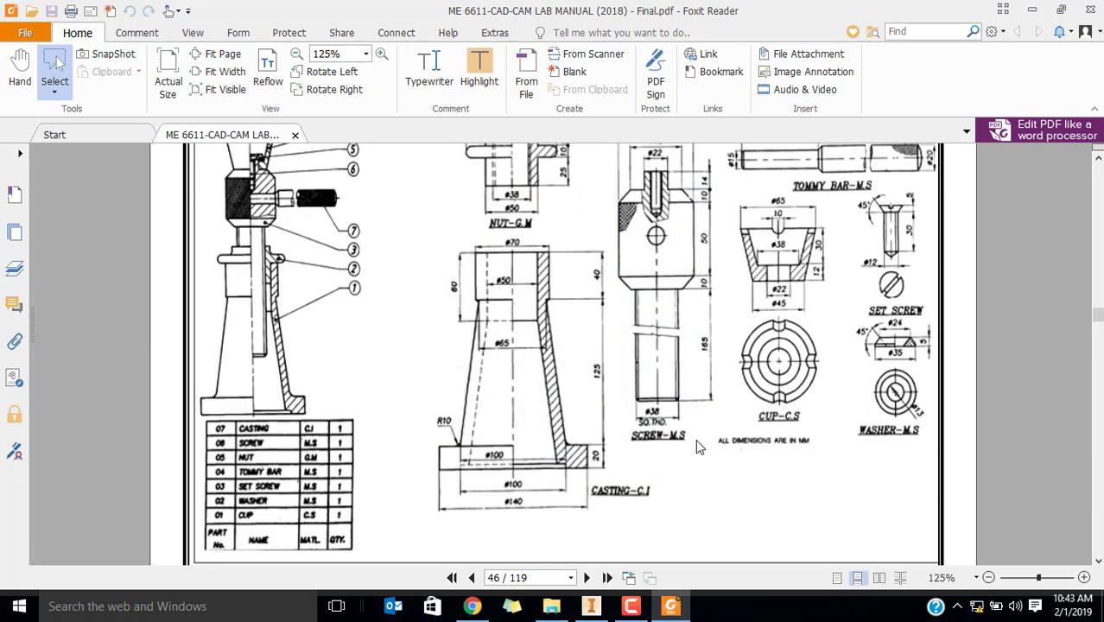
scroll(698, 445, "up", 2)
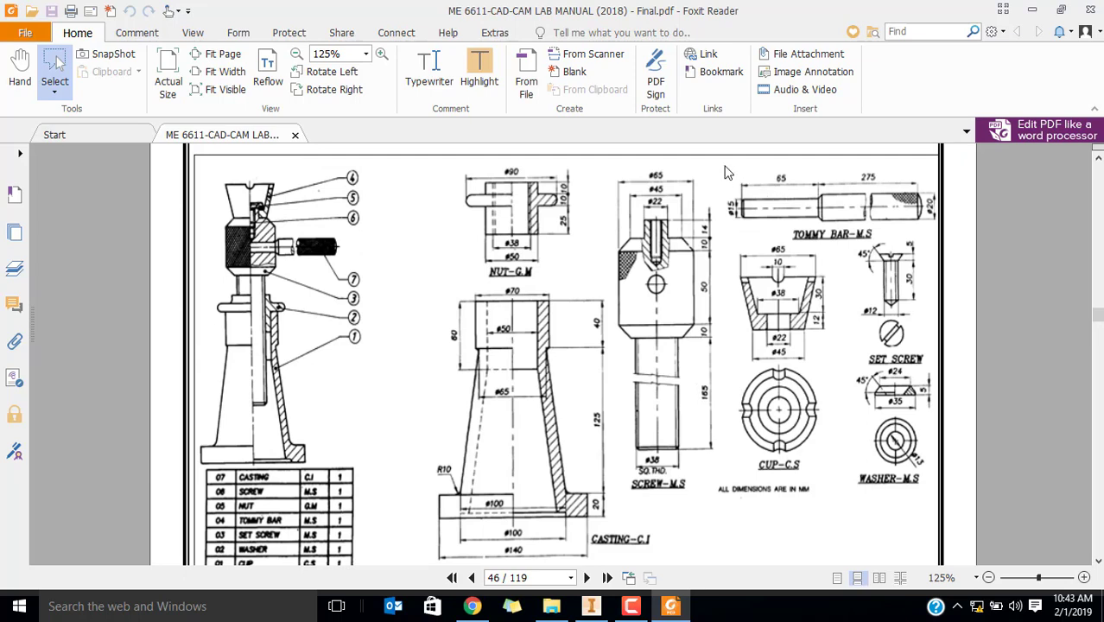
mouse_move(725, 168)
left_mouse_down()
mouse_move(821, 519)
mouse_move(961, 534)
mouse_move(943, 523)
left_mouse_up()
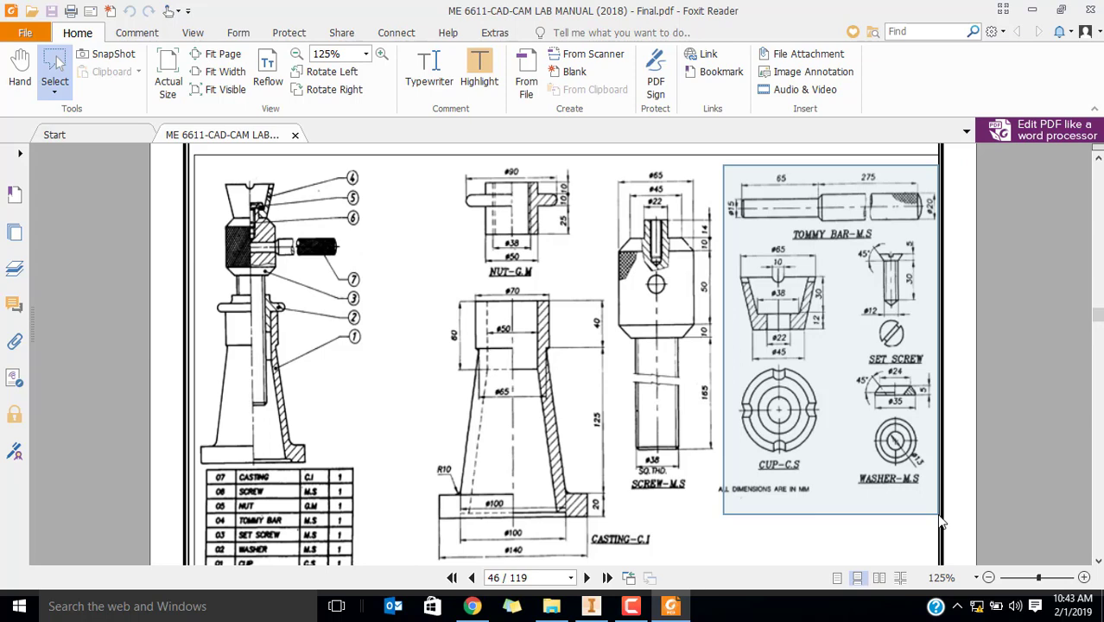
left_click_drag(940, 521, 906, 495)
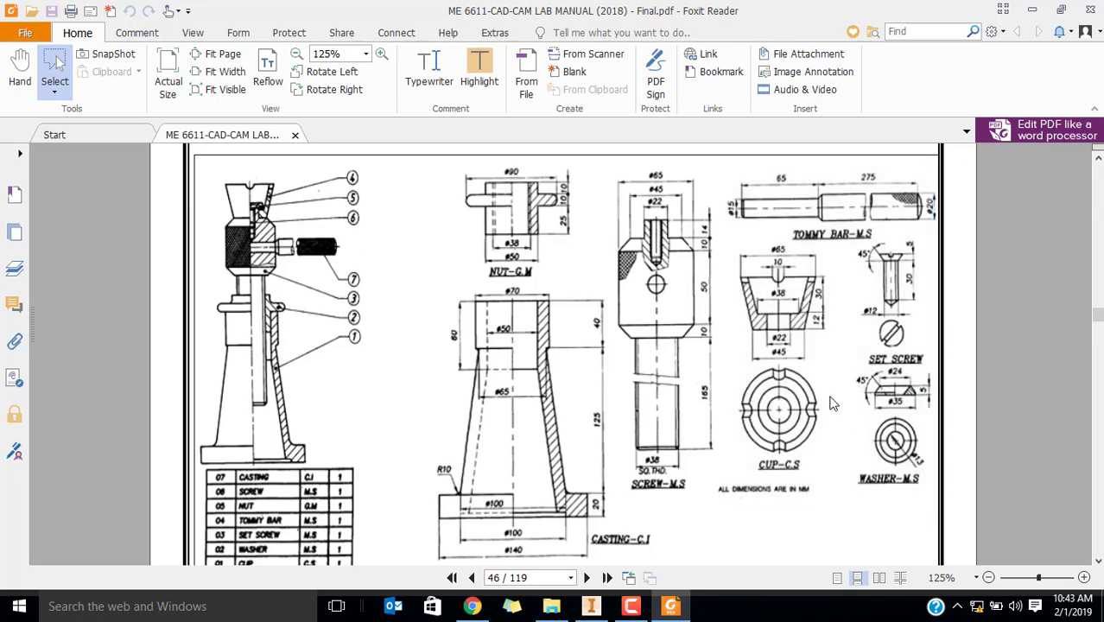
mouse_move(728, 251)
left_mouse_down()
mouse_move(838, 508)
mouse_move(842, 464)
left_mouse_up()
scroll(835, 364, "up", 2, "ctrl")
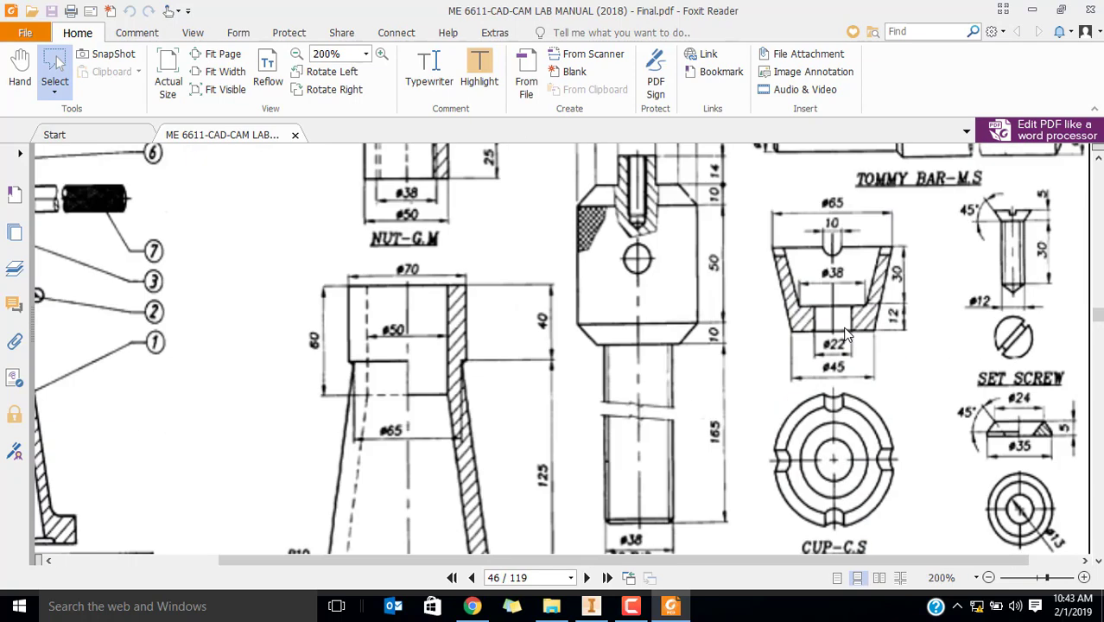
scroll(845, 335, "up", 2, "ctrl")
scroll(845, 335, "down", 2, "ctrl")
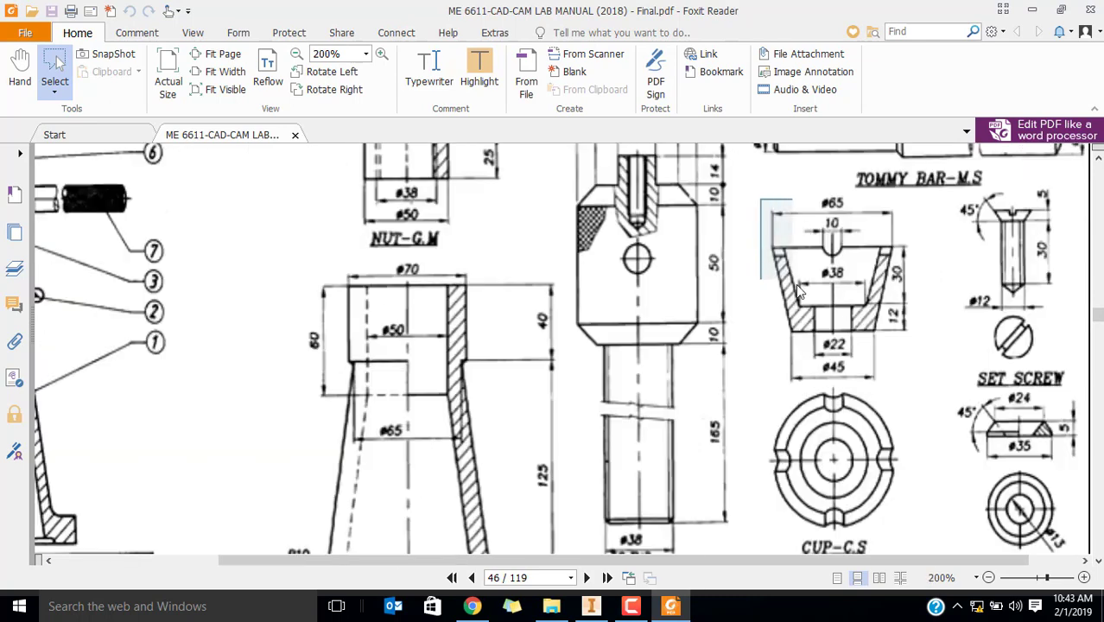
left_click_drag(797, 292, 904, 348)
left_click_drag(831, 232, 903, 338)
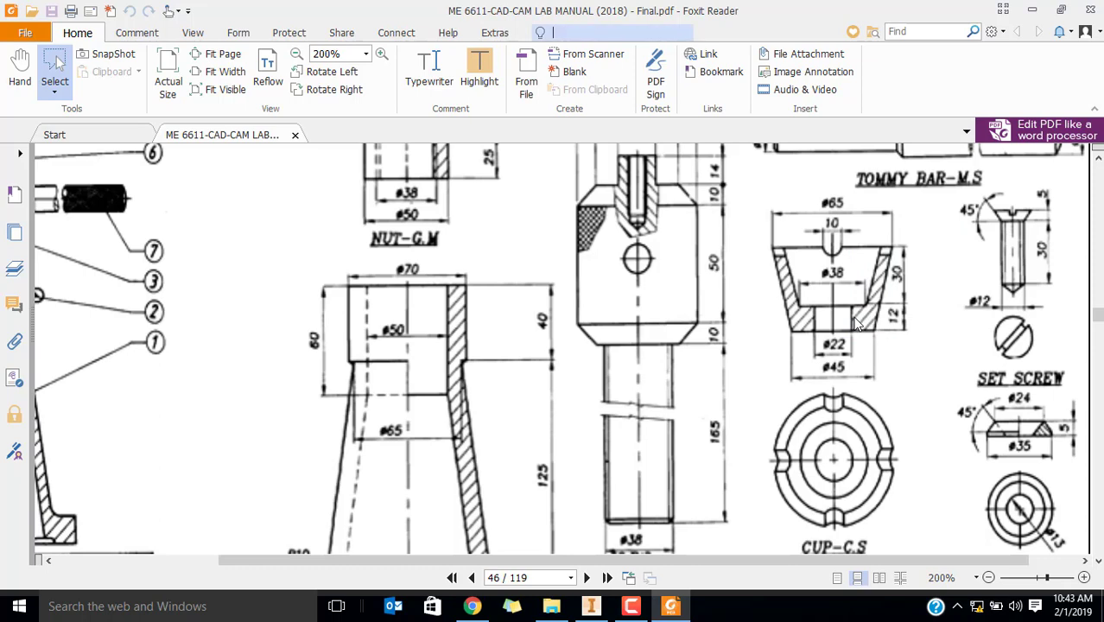
Switch to Autodesk Inventor and start a 2D sketch on the XY plane
left_click(631, 605)
left_click(591, 606)
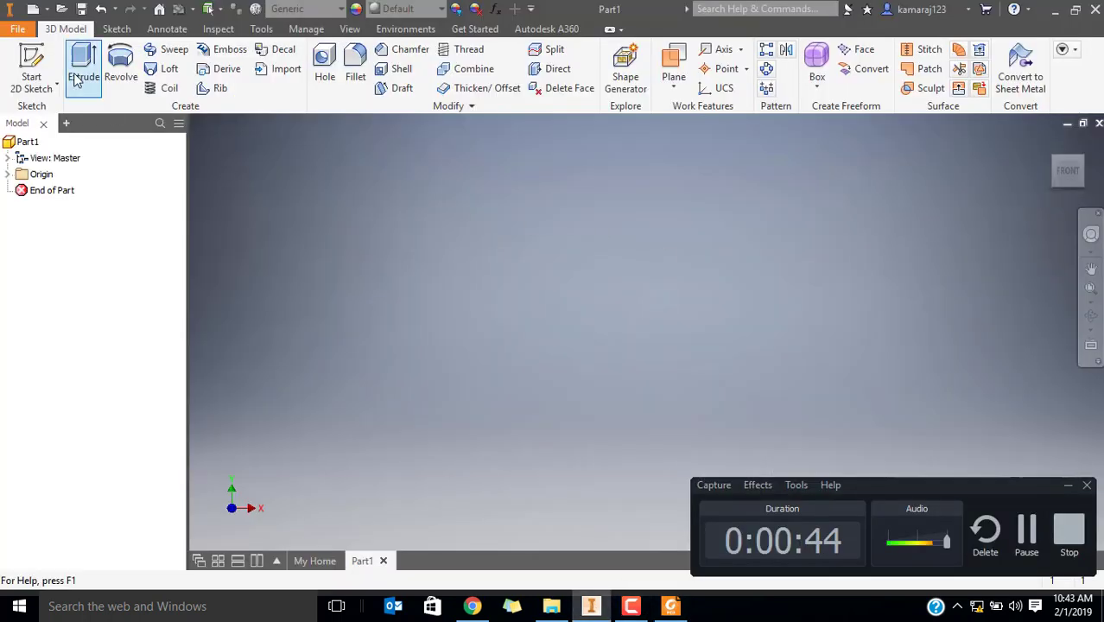
left_click(33, 73)
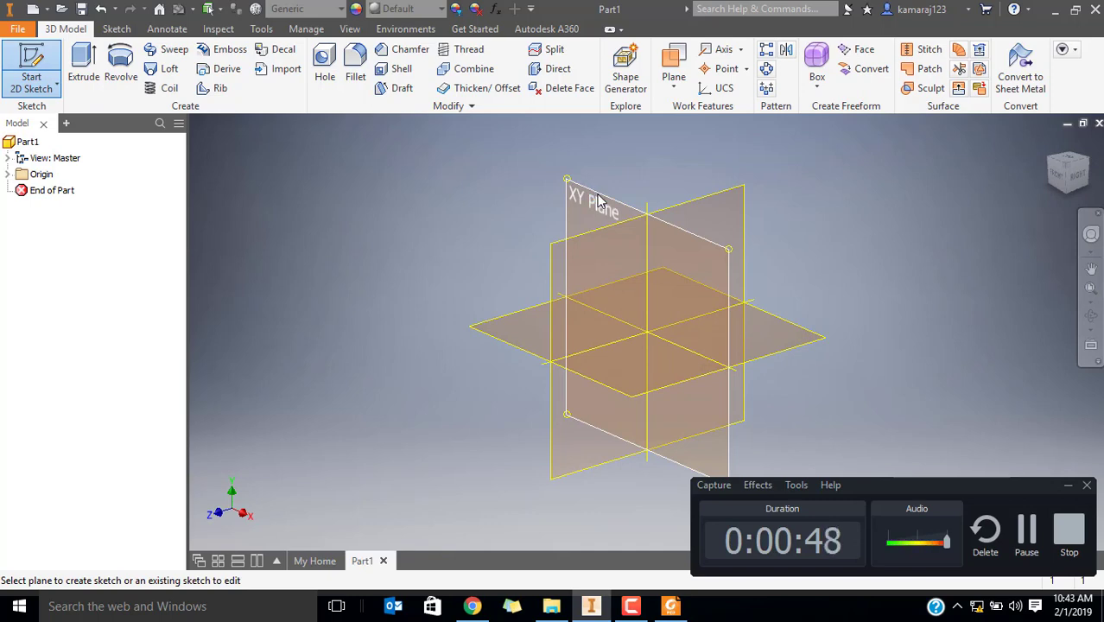
left_click(626, 210)
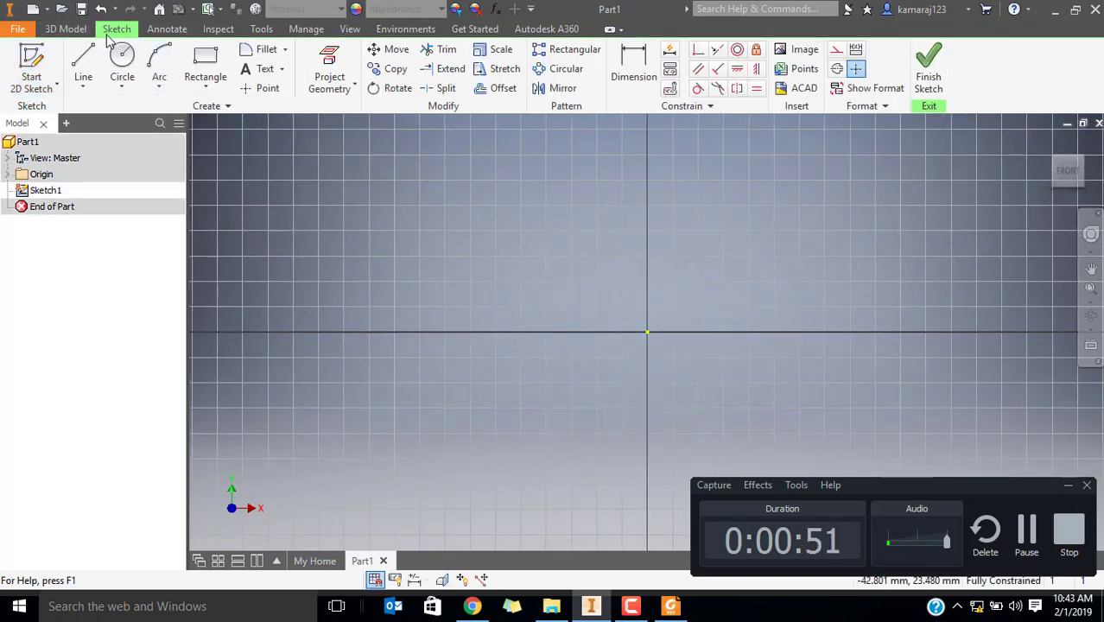
Draw the cup's closed six-line half-section offset from the origin, with a base about 7.4 mm wide, a 4 mm high ledge and a 14 mm high slanted wall
left_click(83, 65)
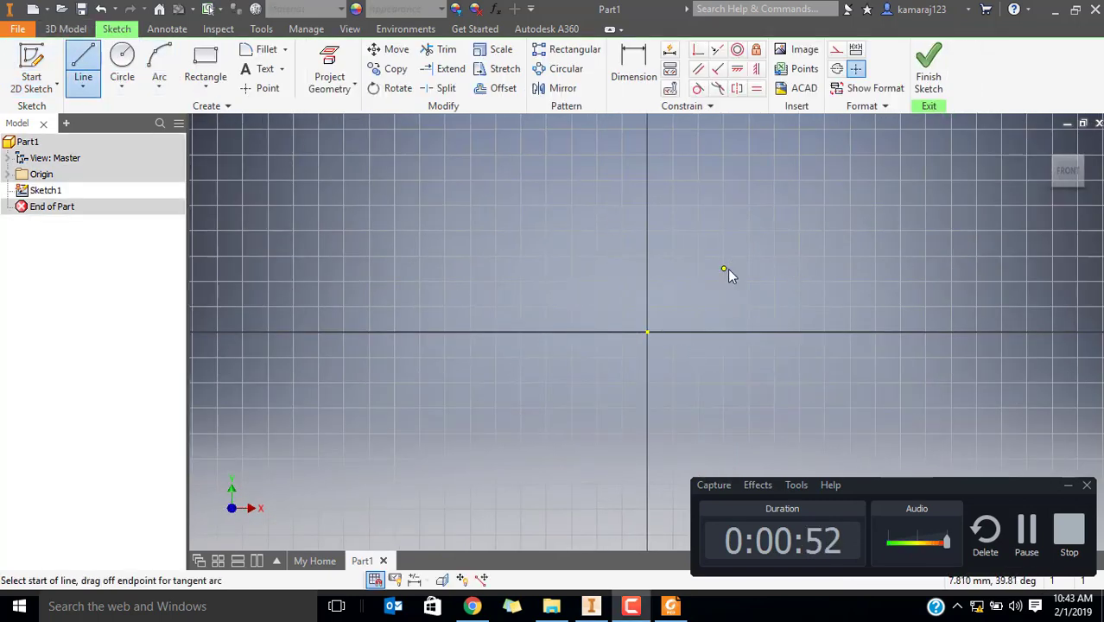
key("alt+Tab")
key("alt+Tab")
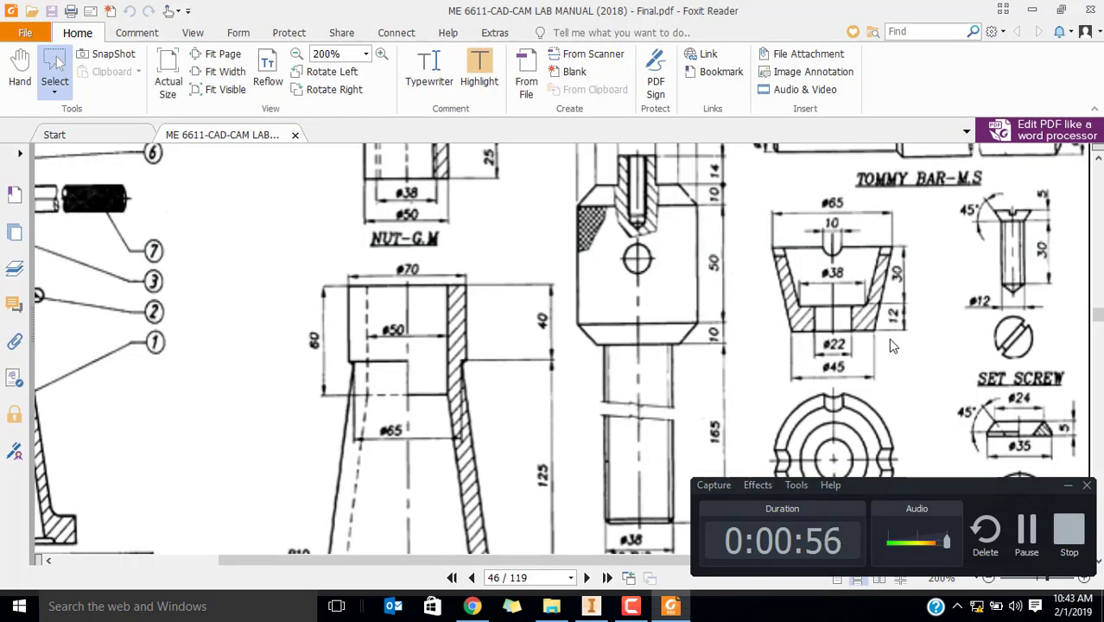
key("alt+Tab")
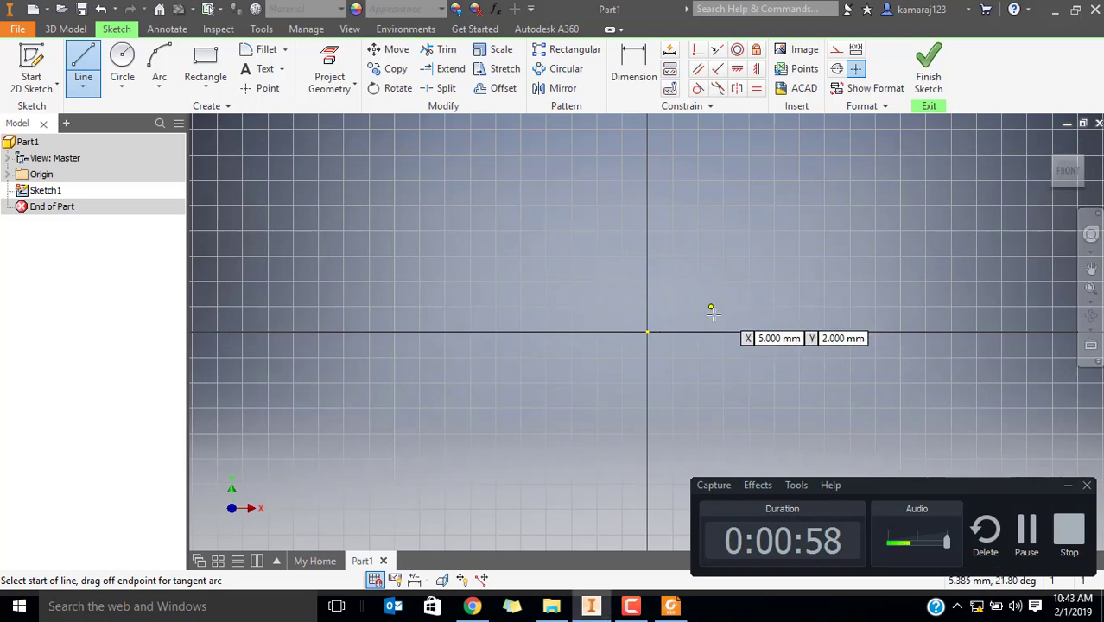
left_click(730, 331)
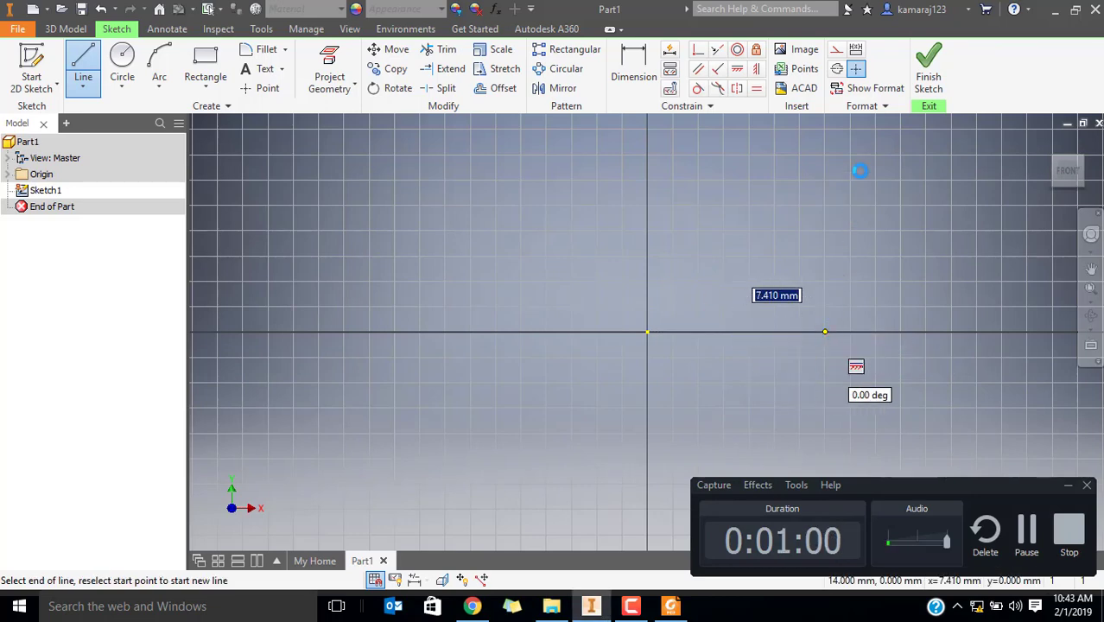
key("Return")
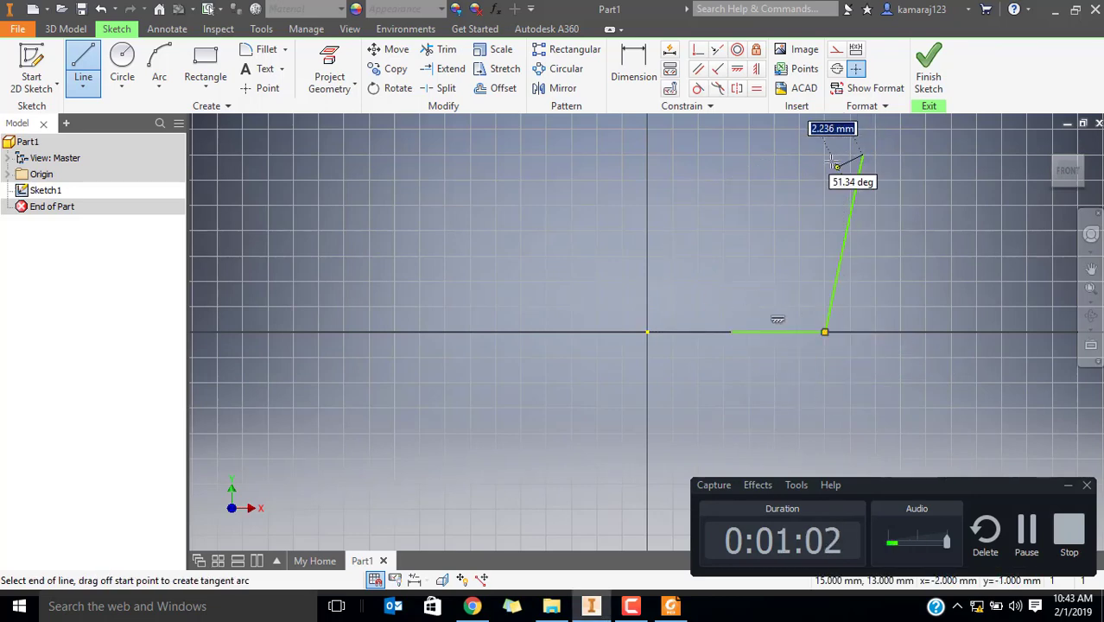
left_click(825, 155)
left_click(797, 280)
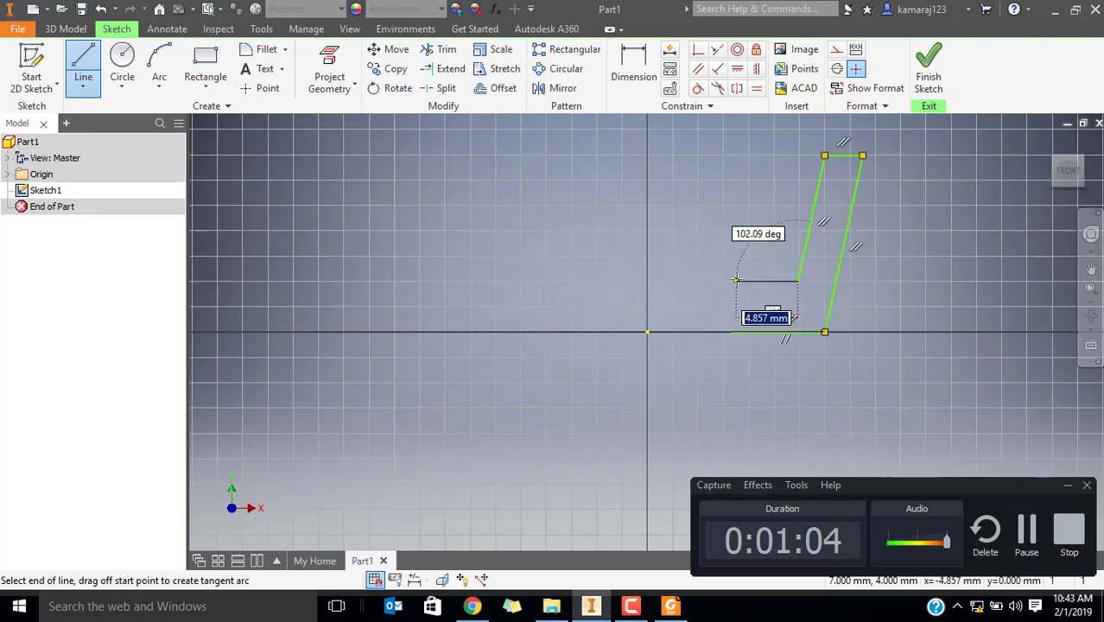
left_click(730, 281)
left_click(730, 332)
key("Escape")
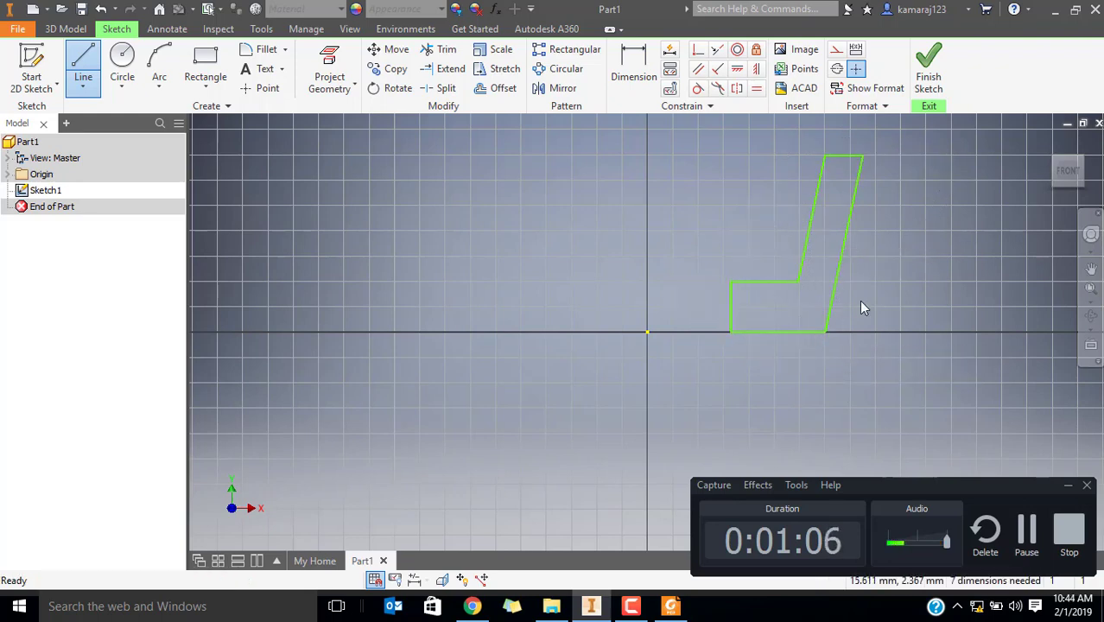
key("Escape")
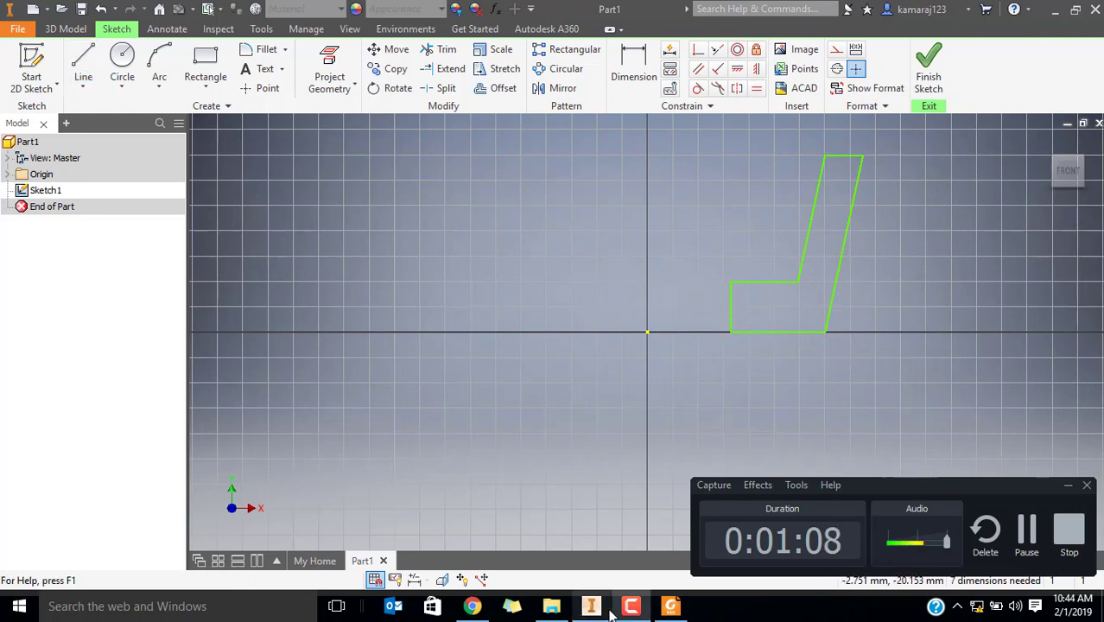
Check the cup's diameters in the PDF manual, then dimension the profile's inner vertical edge at 22/2 mm from the origin in Inventor
left_click(670, 606)
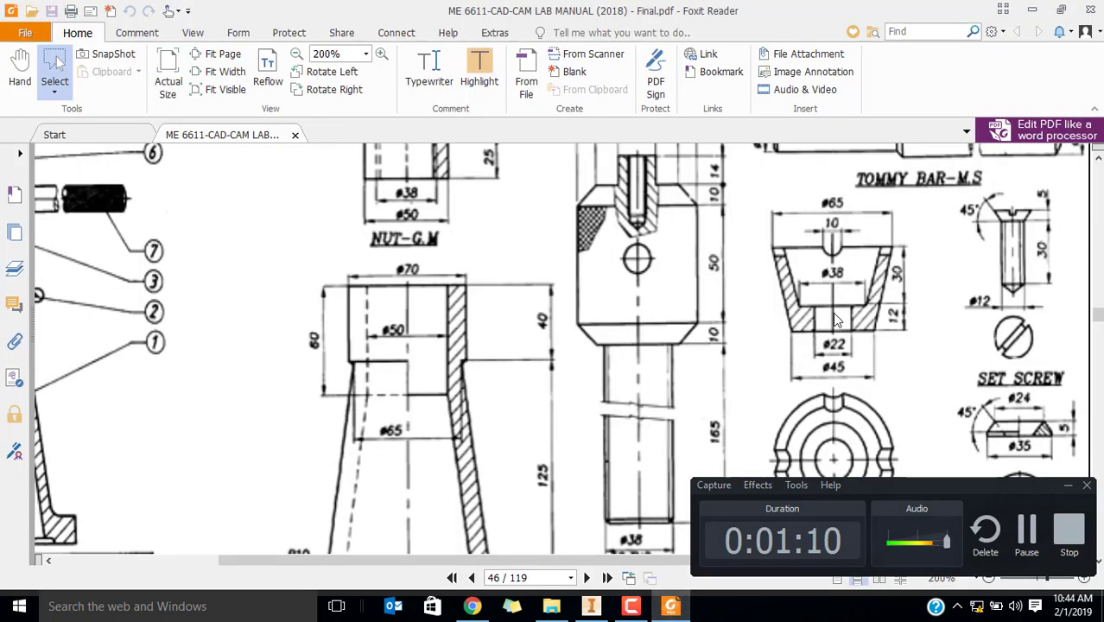
mouse_move(825, 305)
left_mouse_down()
mouse_move(852, 352)
mouse_move(825, 352)
mouse_move(879, 388)
left_mouse_up()
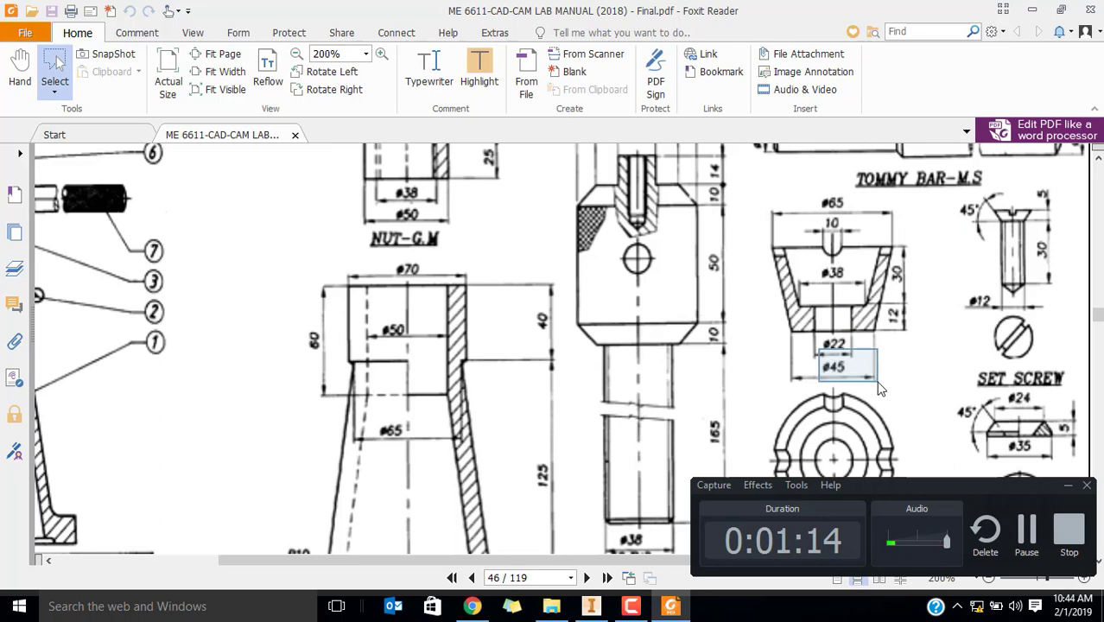
left_click_drag(825, 194, 893, 225)
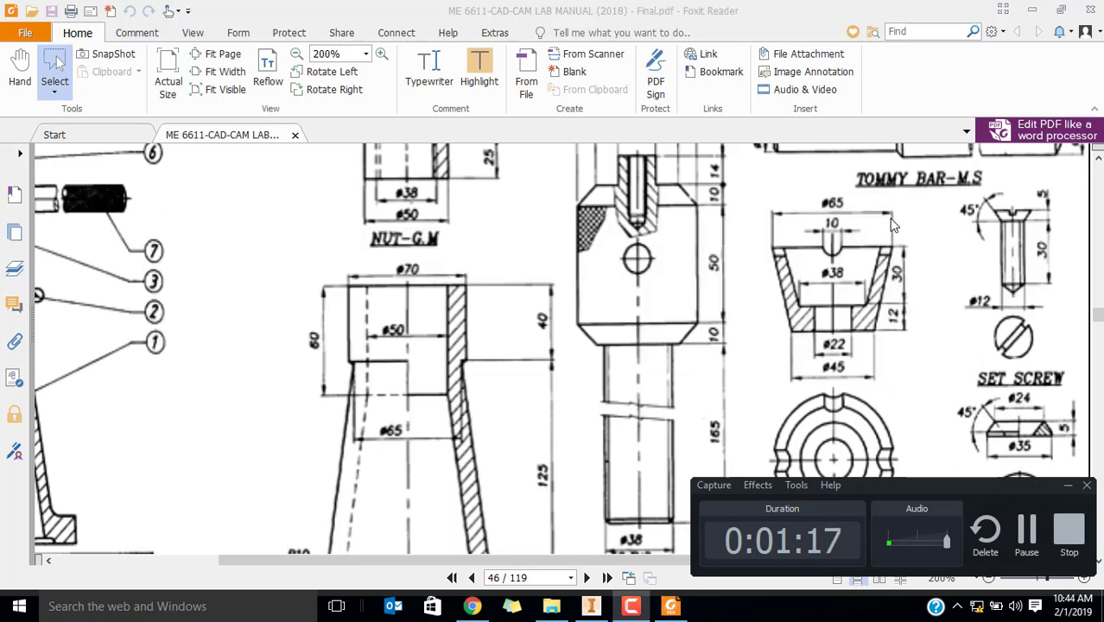
left_click(591, 605)
left_click(633, 69)
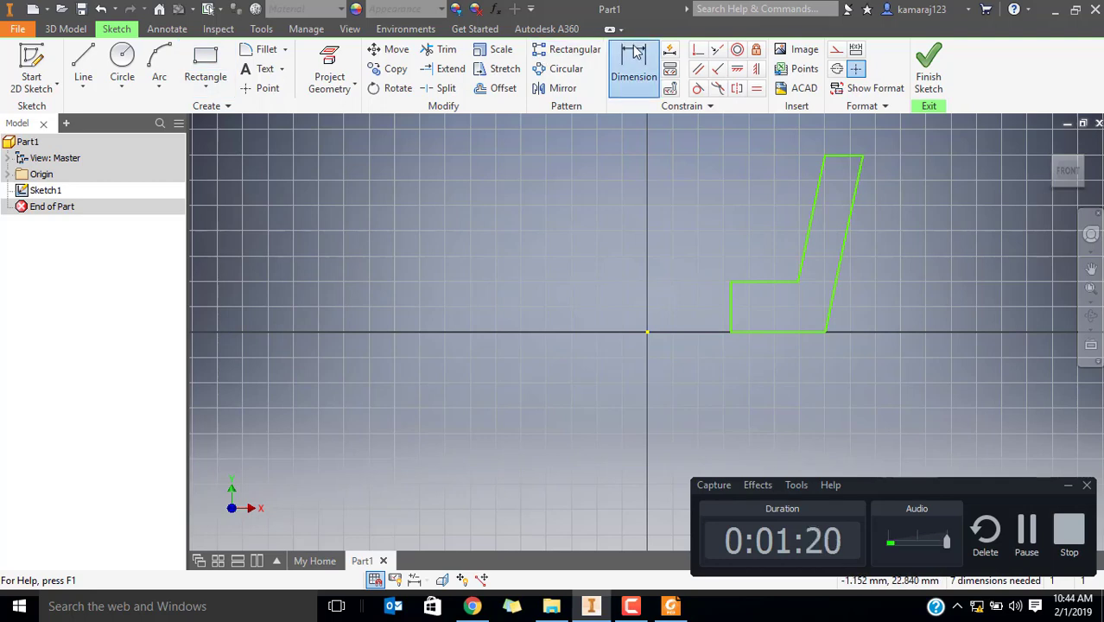
left_click(731, 307)
left_click(647, 332)
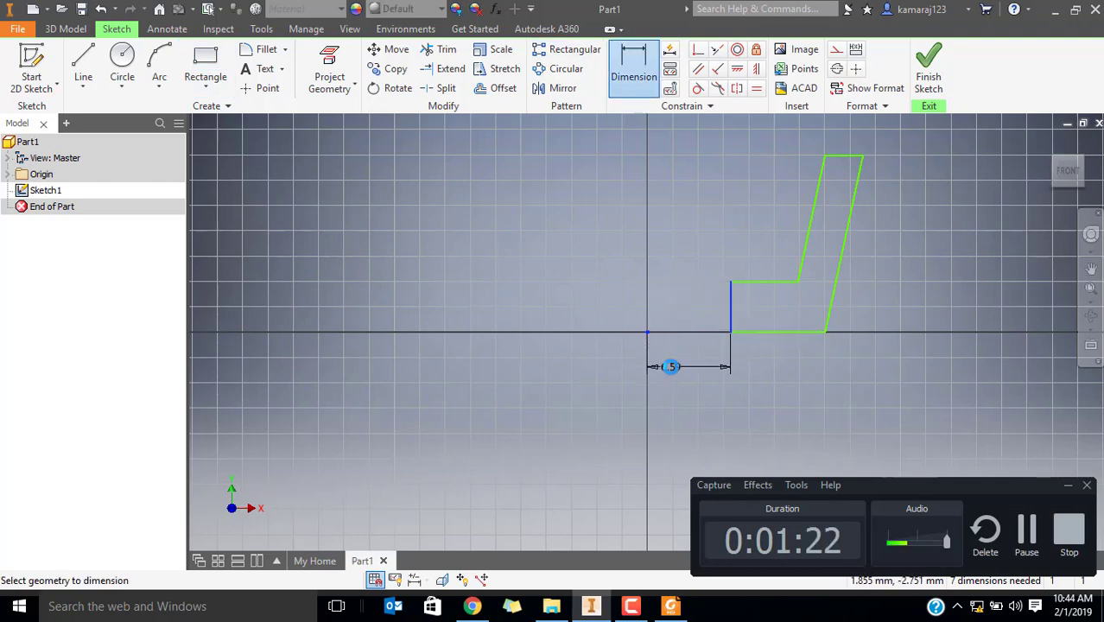
left_click(673, 367)
type("22/")
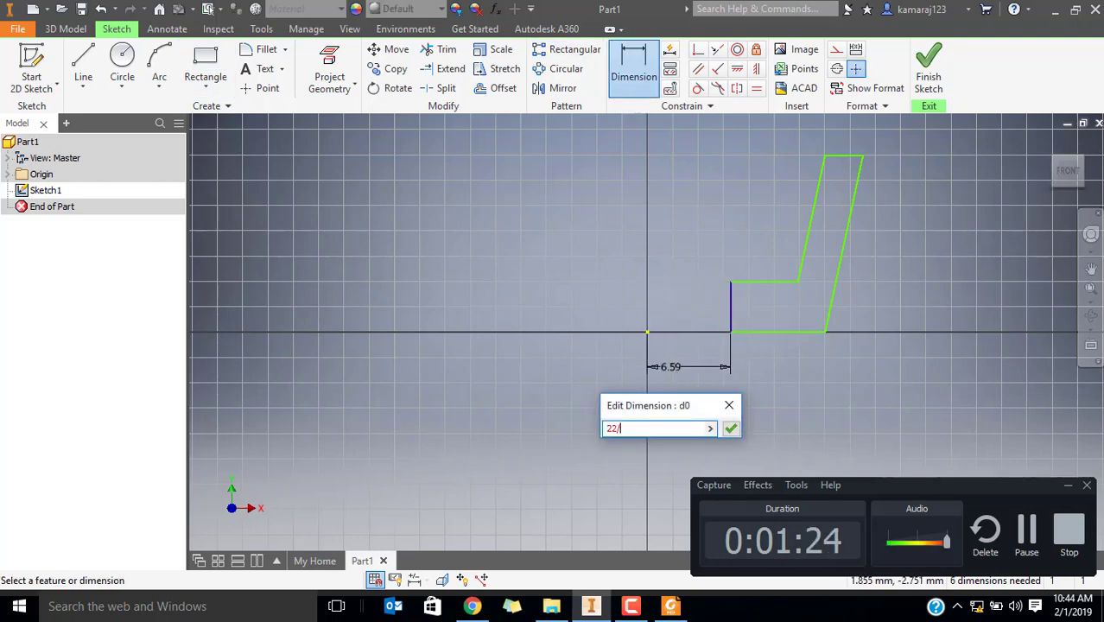
type("2")
key("Return")
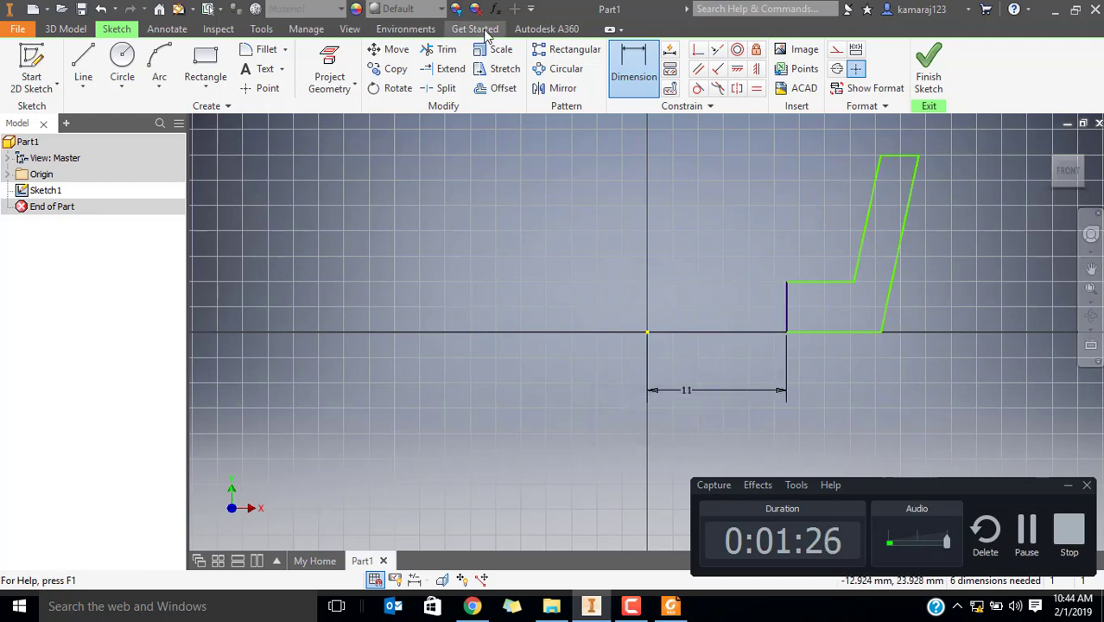
Dimension the profile's lower outer corner at a horizontal distance of 22.5 mm from the origin
left_click(882, 333)
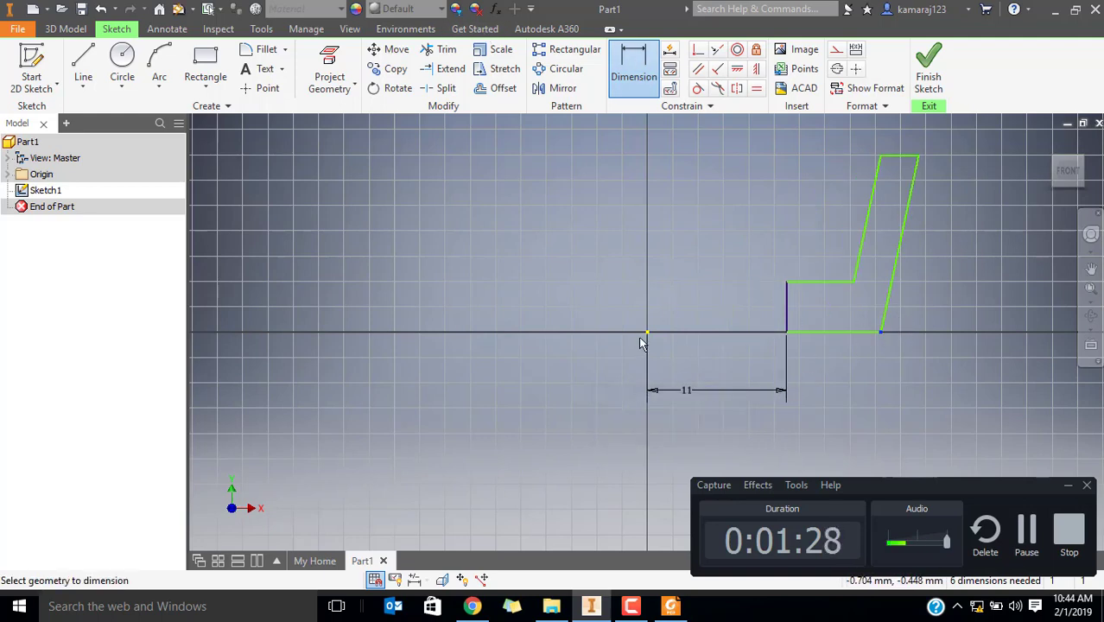
left_click(647, 332)
left_click(762, 440)
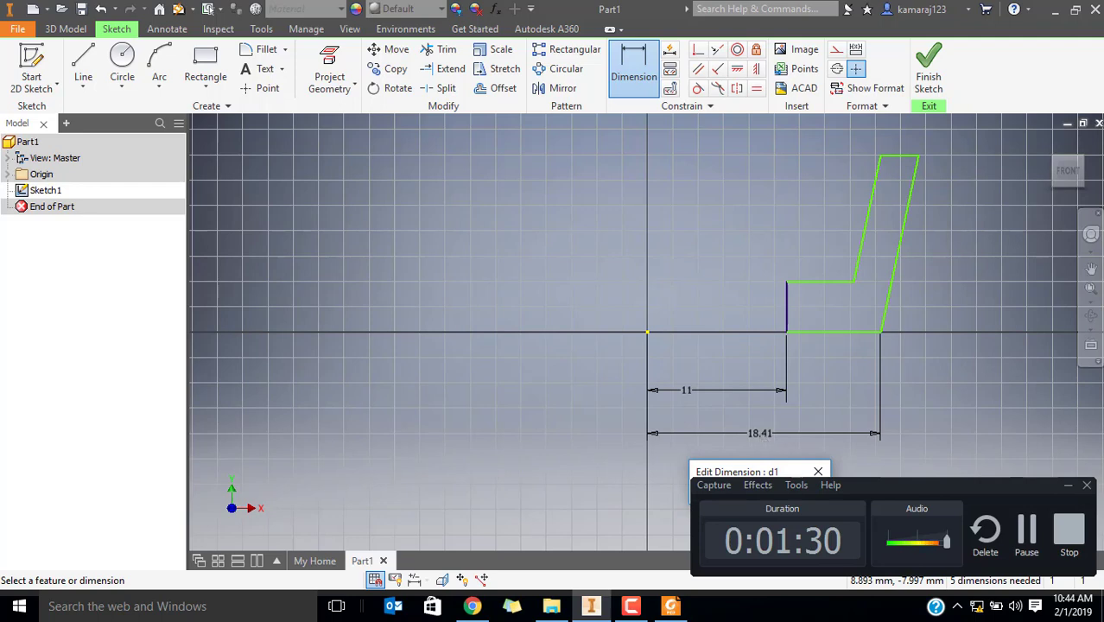
type("22.5")
key("Return")
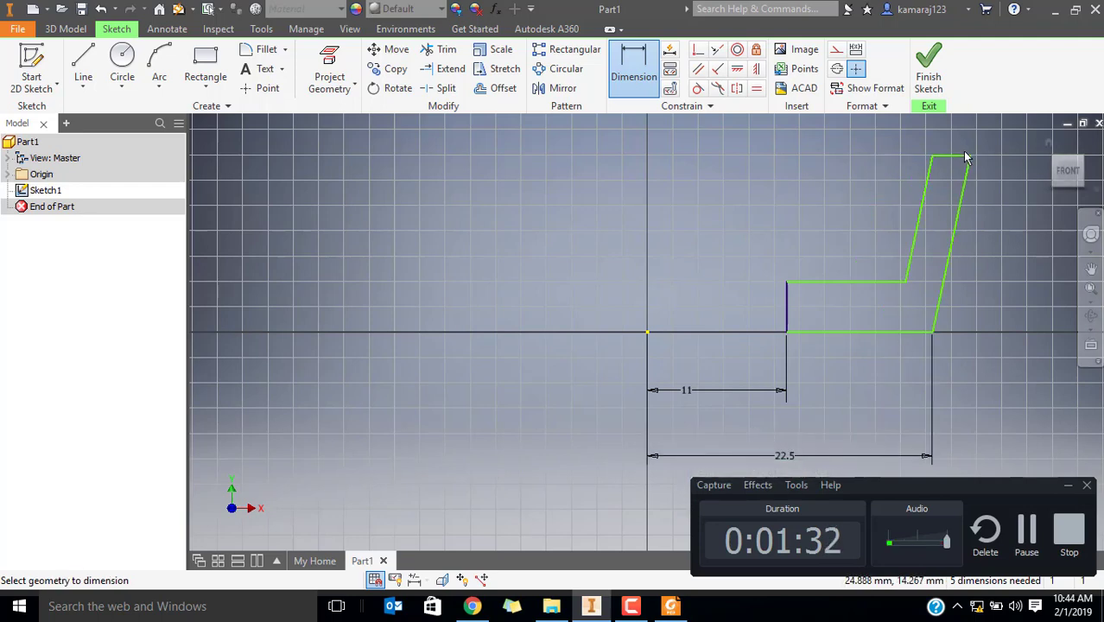
Dimension the profile's upper outer corner at a horizontal distance of 65/2 mm from the origin
left_click(646, 332)
left_click(969, 155)
left_click(757, 143)
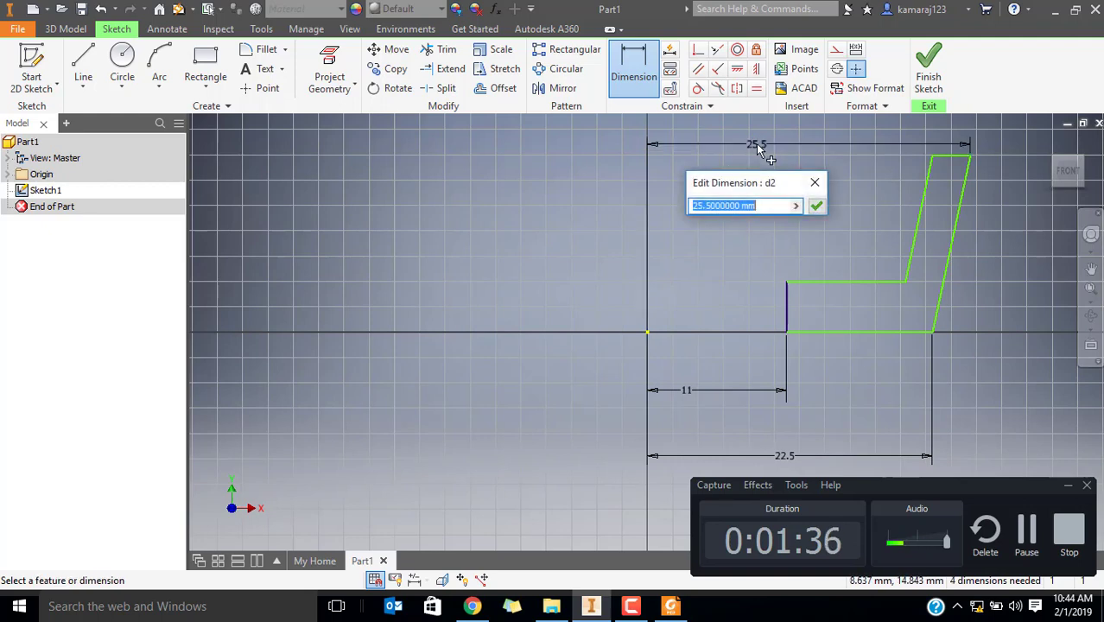
type("65/2")
key("Return")
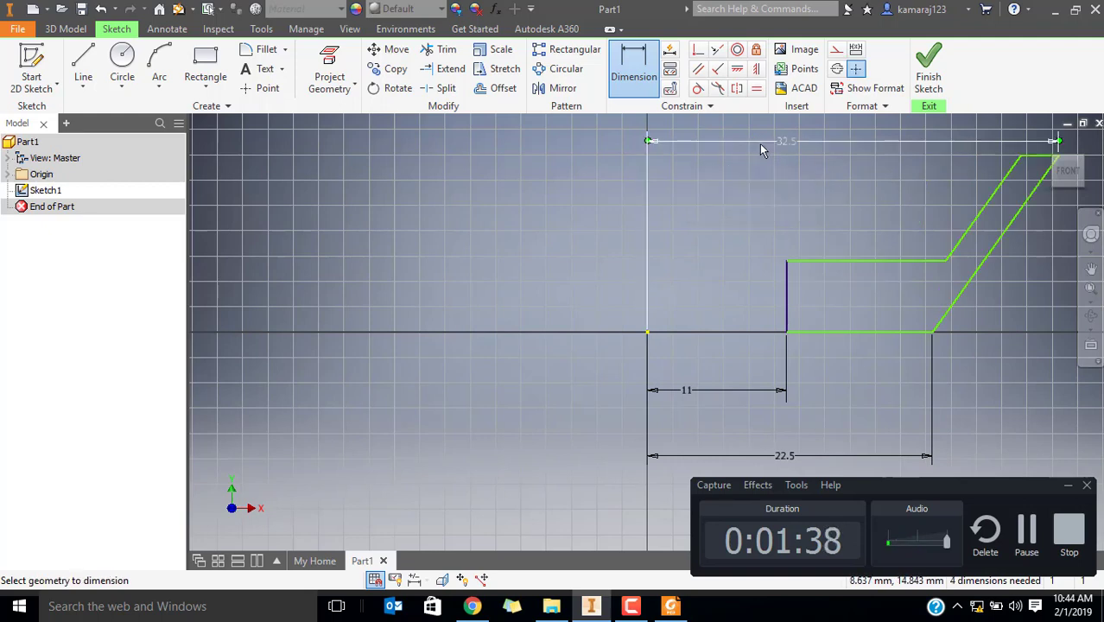
Check the cup's heights in the PDF manual, then dimension the base thickness between the bottom edge and the inner ledge as 12 mm in Inventor
scroll(949, 174, "up", 2)
mouse_move(949, 174)
middle_mouse_down()
mouse_move(738, 217)
mouse_move(676, 193)
middle_mouse_up()
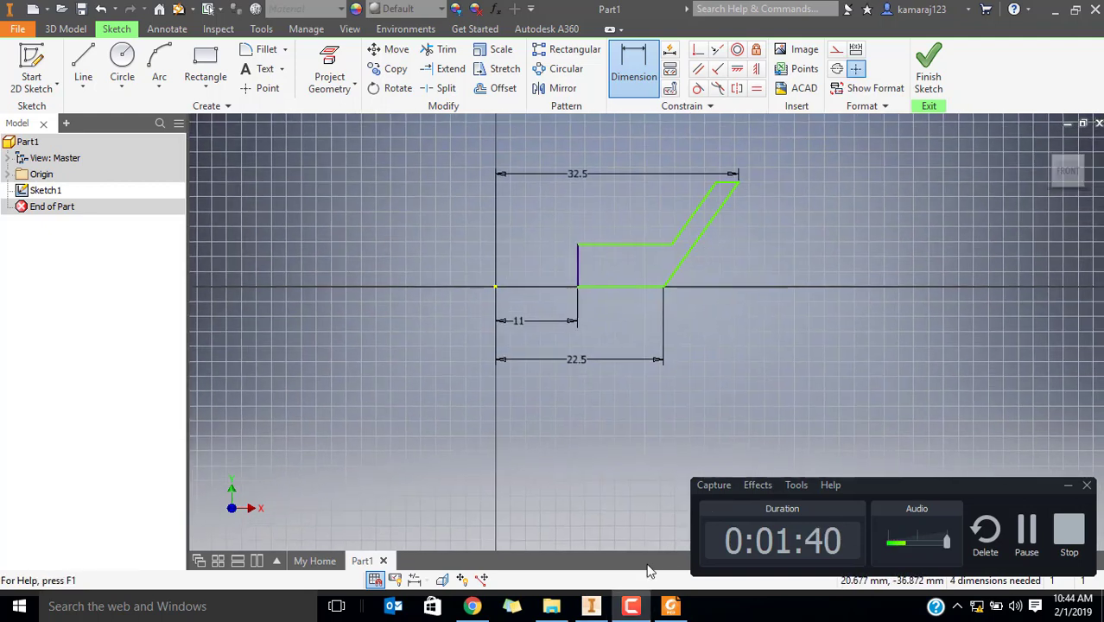
left_click(671, 605)
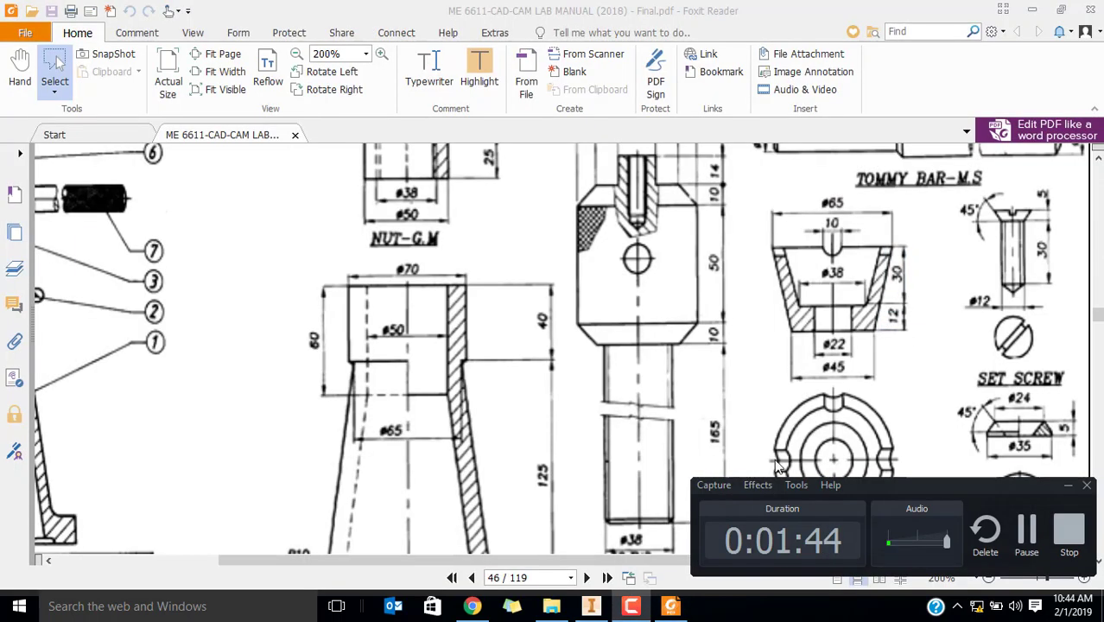
key("alt+Tab")
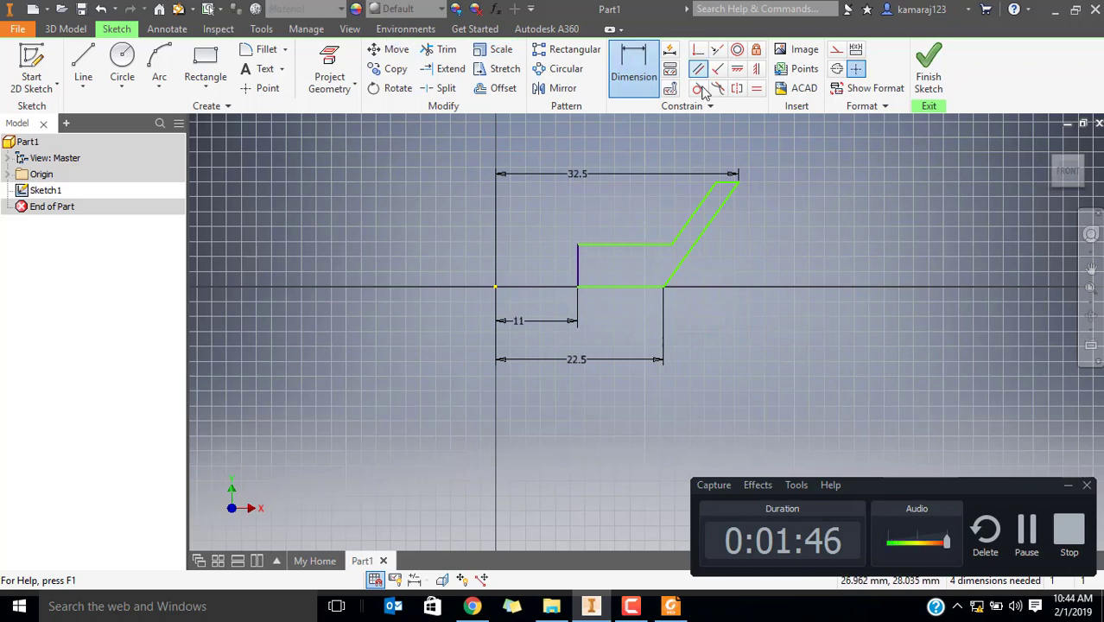
left_click(641, 286)
left_click(648, 245)
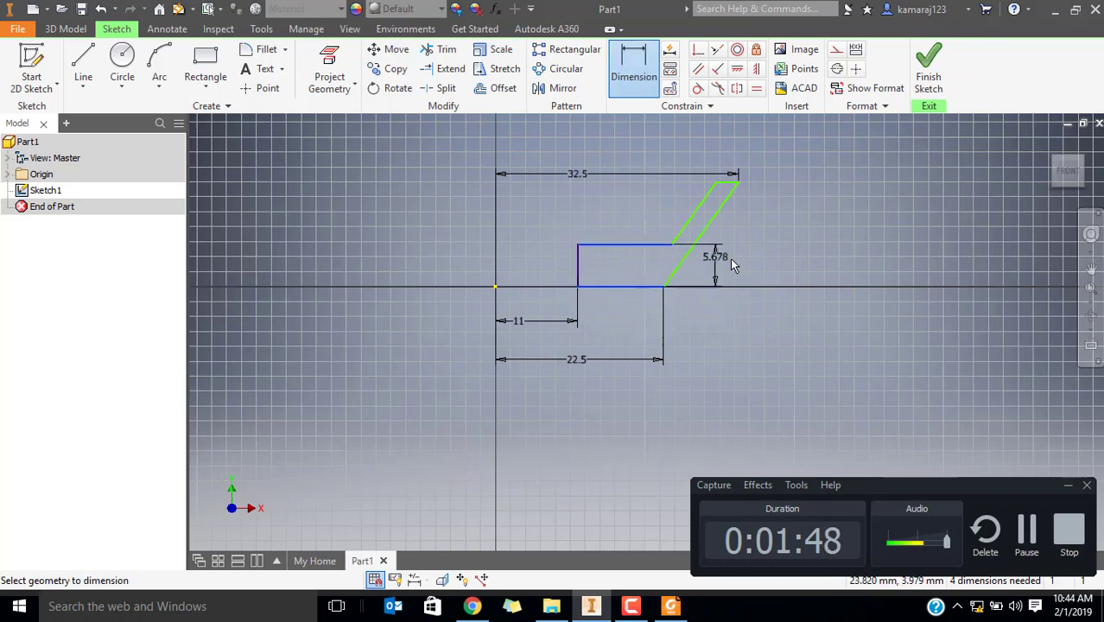
left_click(755, 260)
type("12")
key("Return")
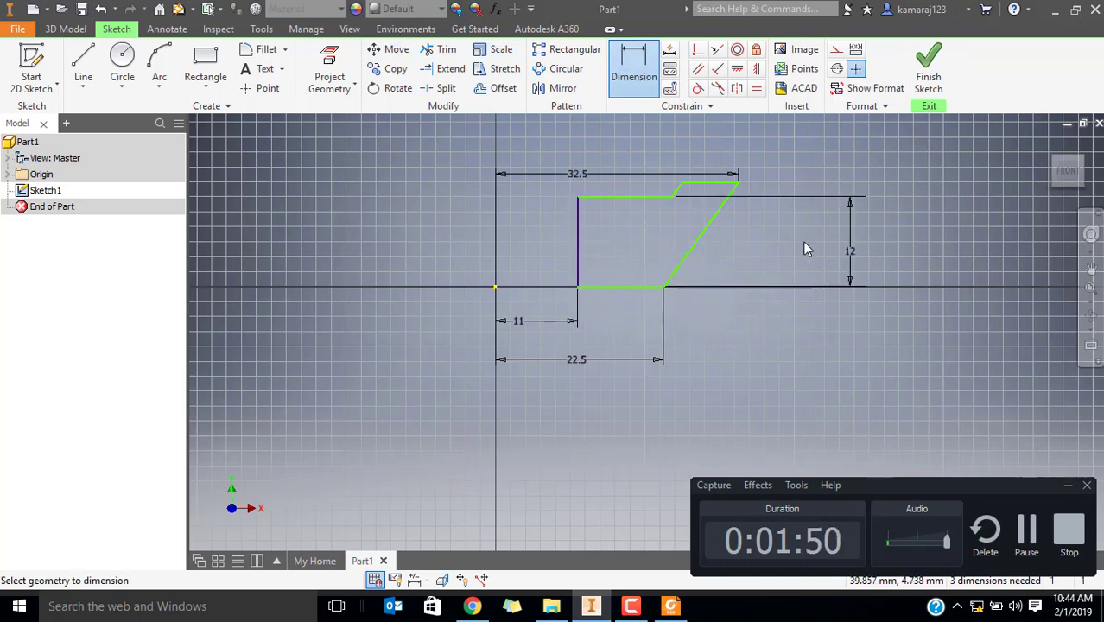
Dimension the height from the inner ledge to the upper rim as 30 mm, then widen the slanted wall inward
scroll(717, 173, "up", 3)
left_click(609, 219)
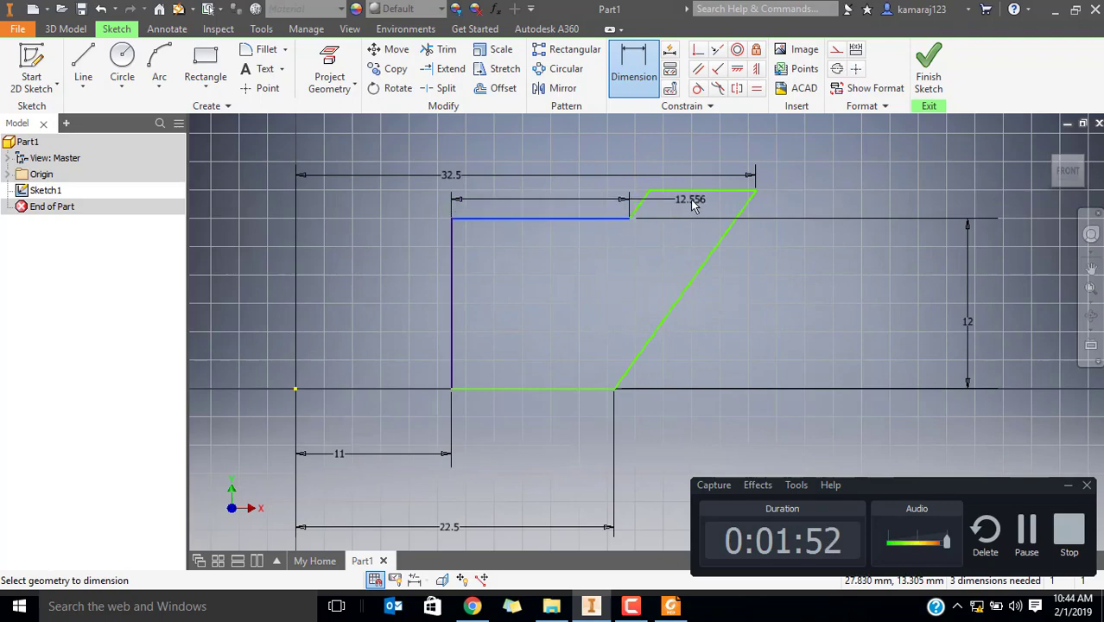
left_click(693, 190)
left_click(966, 200)
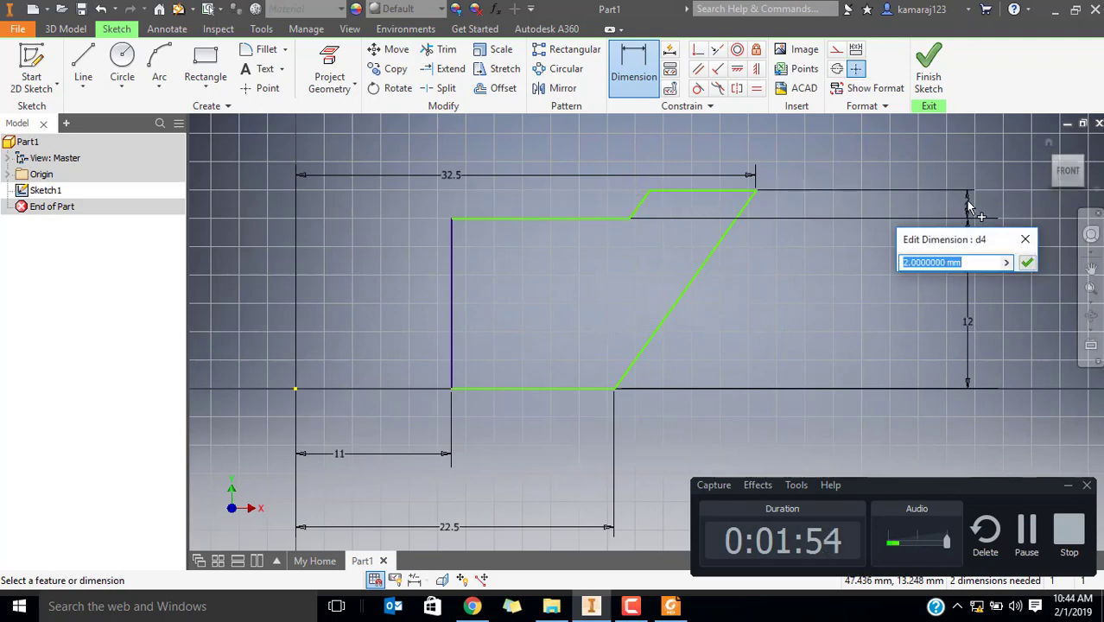
type("4")
key("Return")
scroll(857, 225, "down", 5)
mouse_move(858, 224)
middle_mouse_down()
mouse_move(794, 278)
mouse_move(717, 263)
middle_mouse_up()
scroll(717, 263, "up", 3)
scroll(717, 270, "down", 2)
key("Escape")
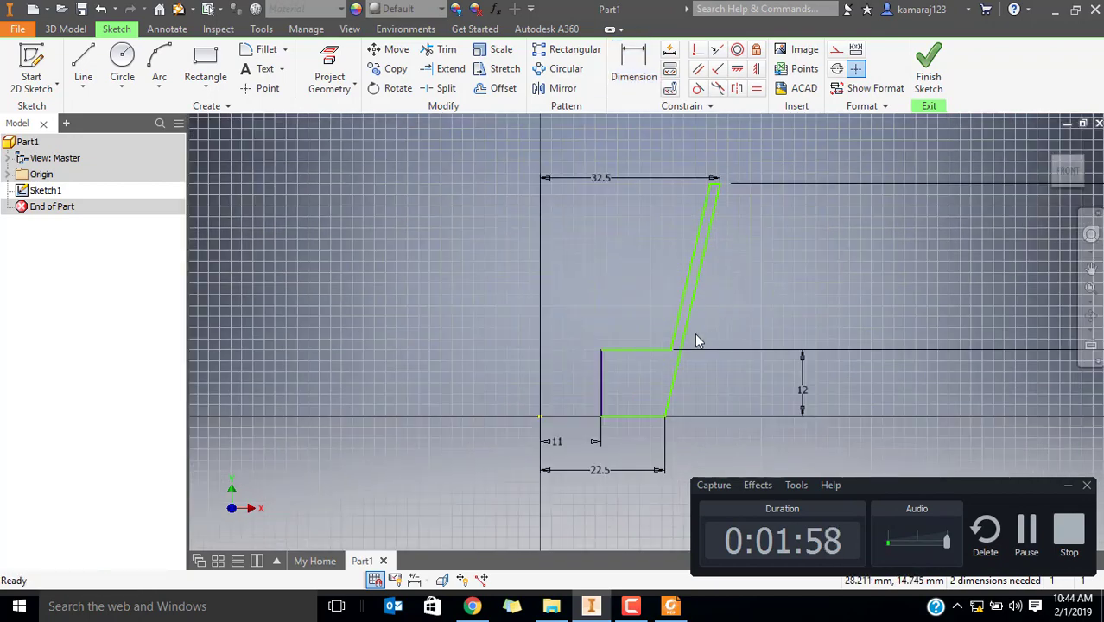
left_click_drag(670, 322, 648, 322)
Check the cup's inner diameter in the PDF manual, then dimension the ledge's outer corner at 19 mm from the origin in Inventor
key("alt+Tab")
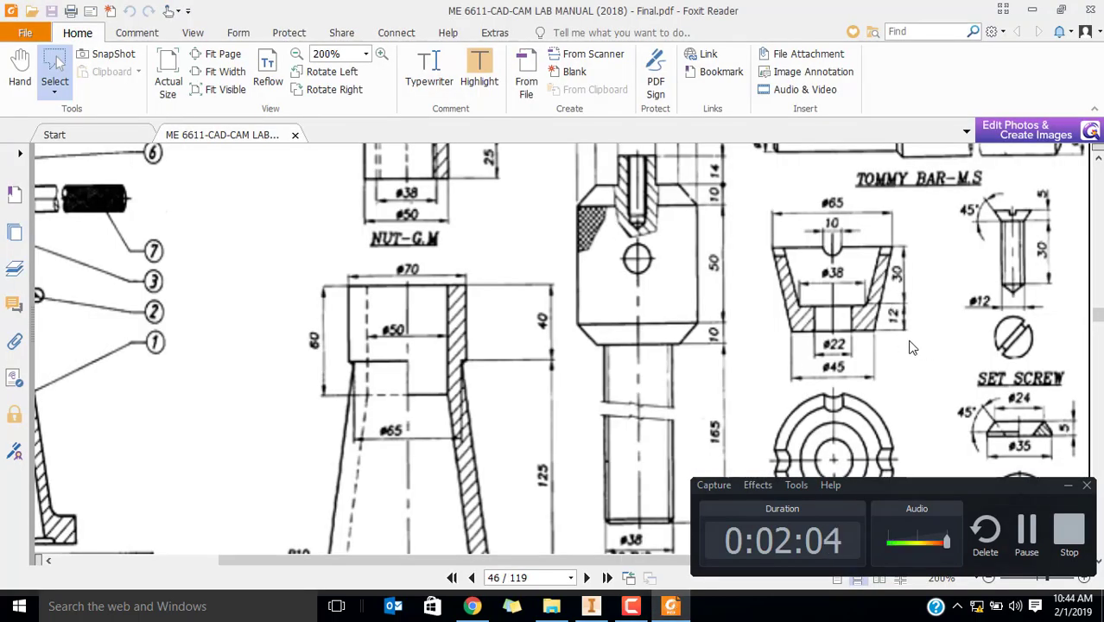
left_click_drag(834, 274, 862, 289)
left_click(862, 289)
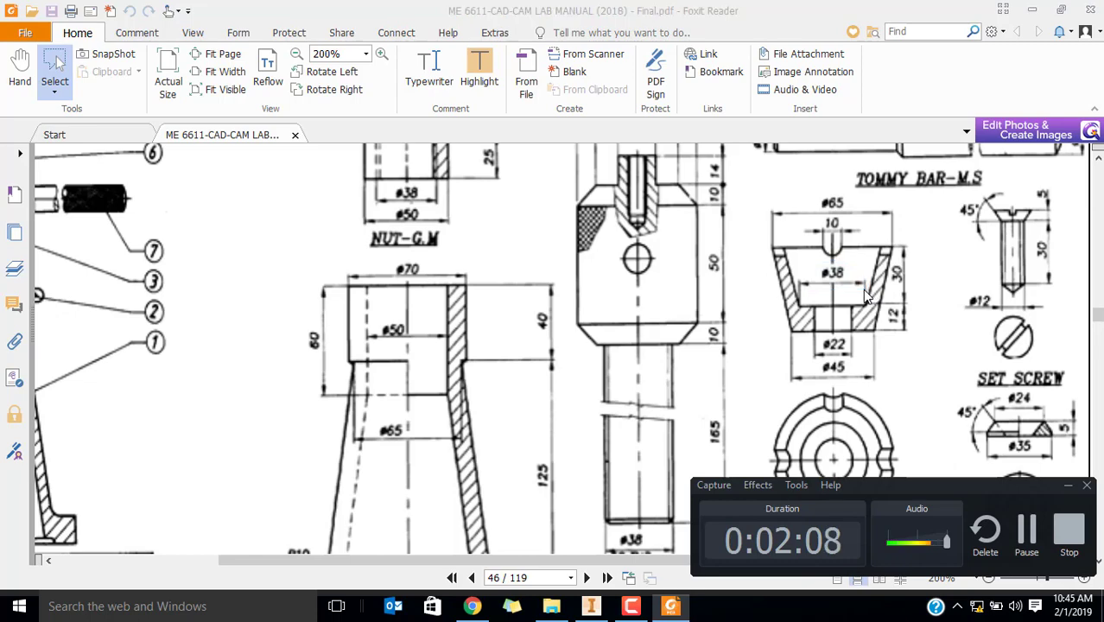
left_click(590, 605)
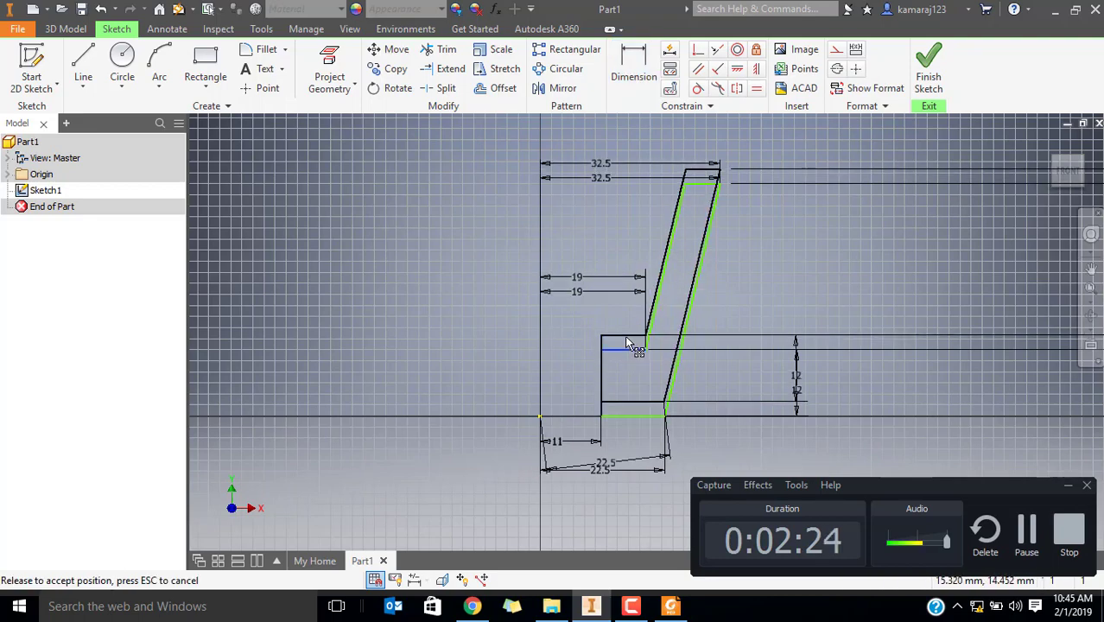
key("Return")
left_click(737, 69)
left_click(599, 381)
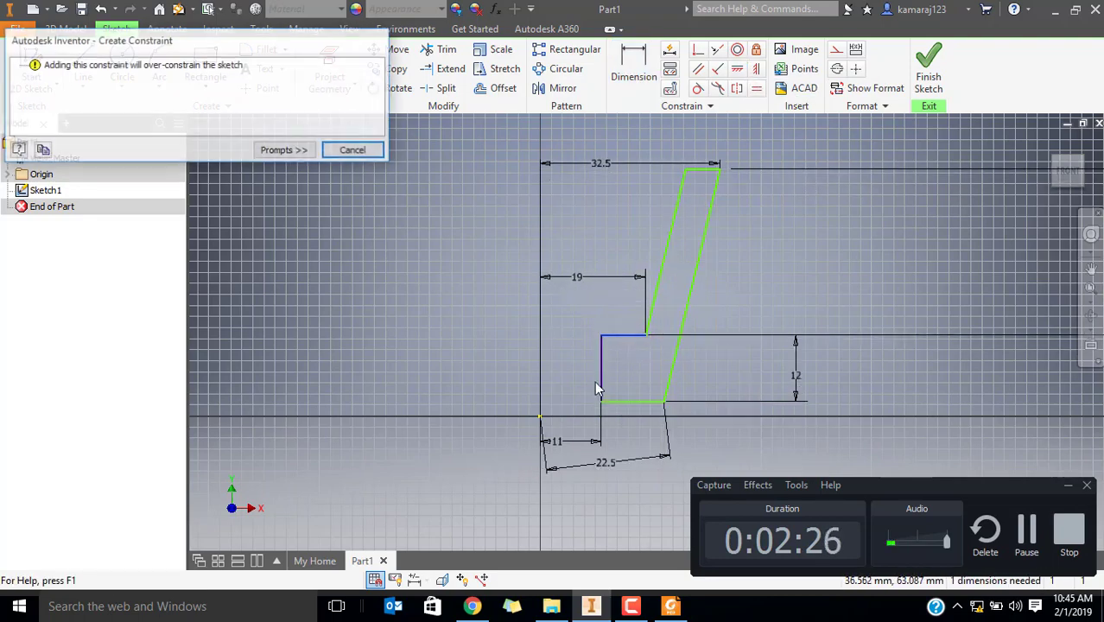
key("Escape")
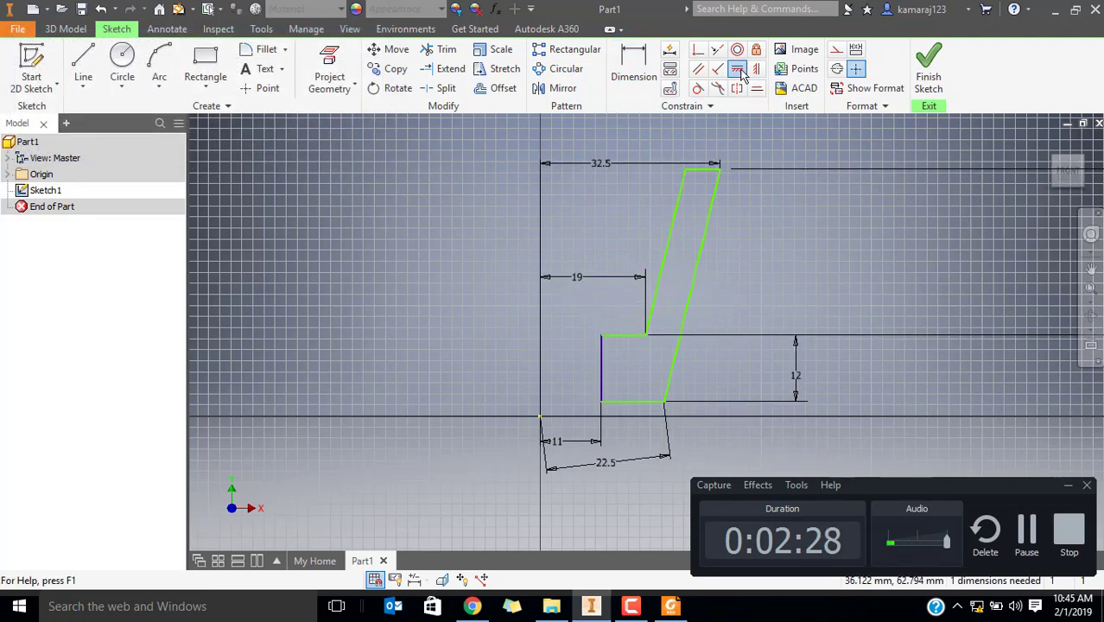
Align the profile's lower inner corner horizontally with the origin using a Horizontal constraint
left_click(601, 402)
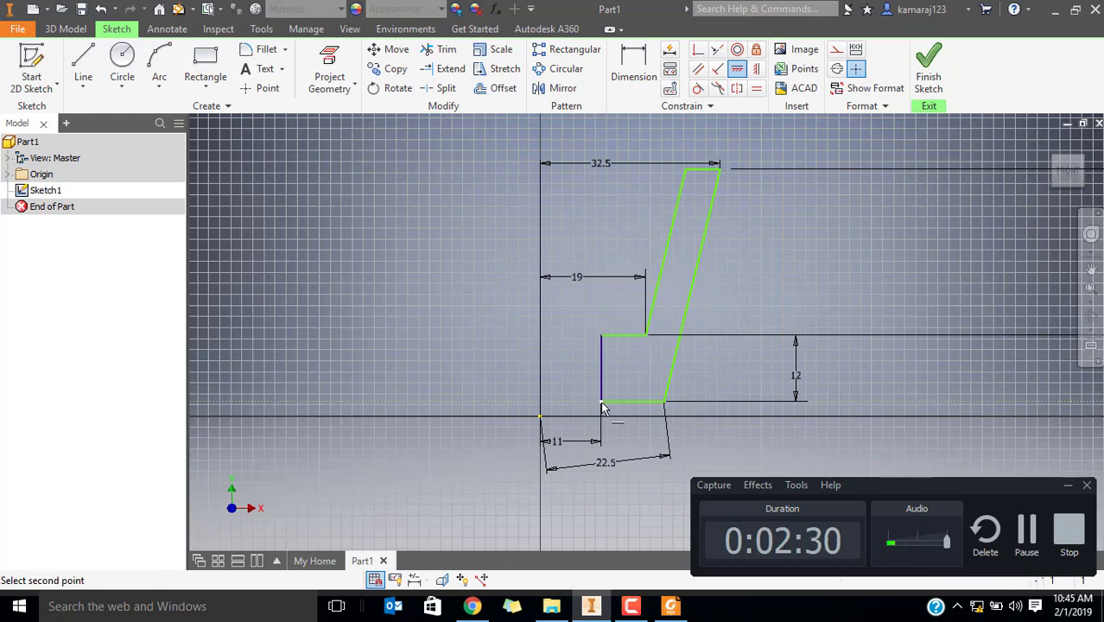
left_click(539, 416)
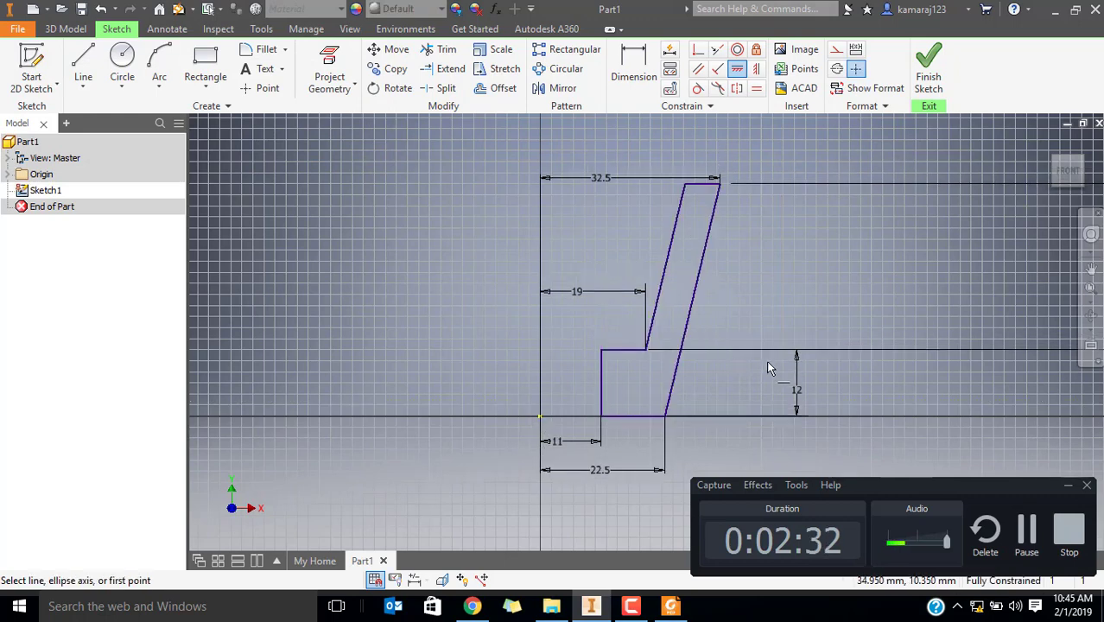
key("Escape")
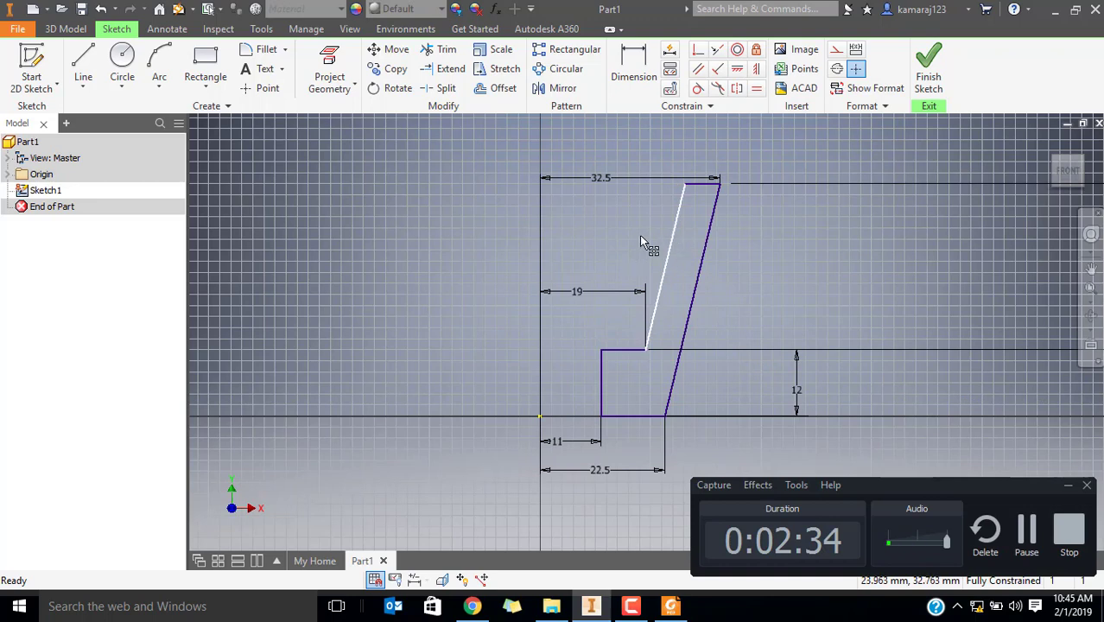
Constrain the wall's inner slanted edge to be parallel to its outer slanted edge
key("Escape")
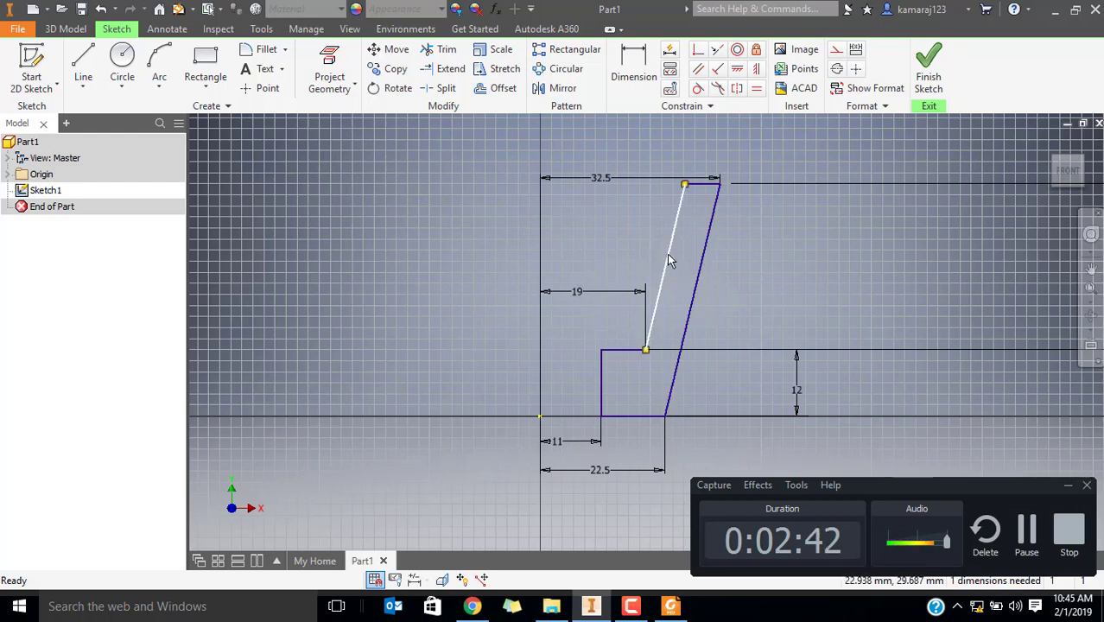
left_click_drag(673, 264, 724, 274)
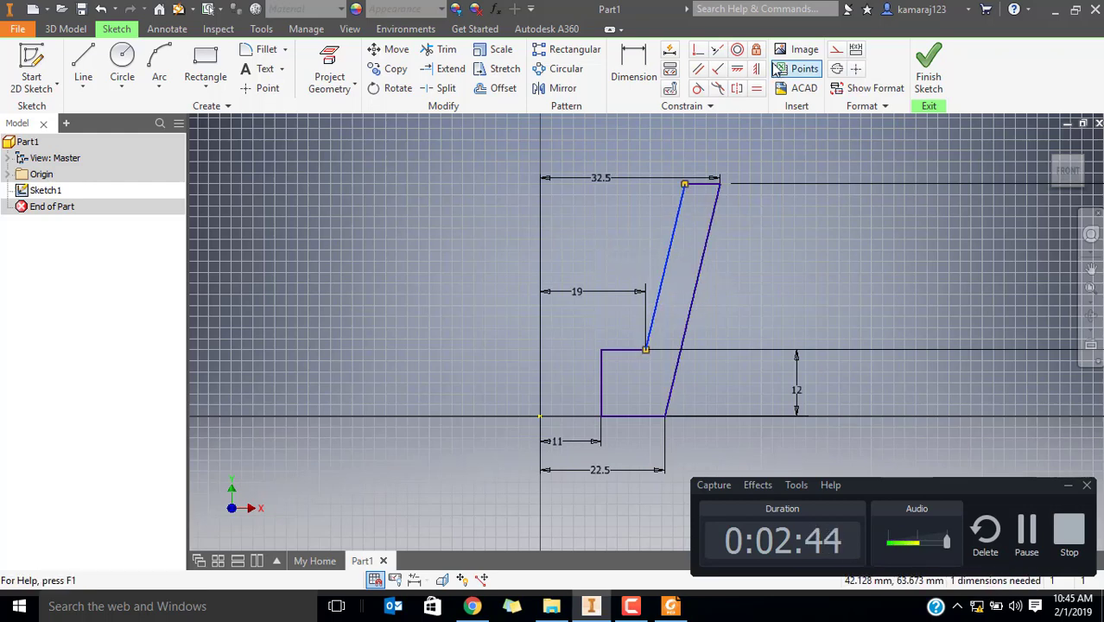
left_click(698, 68)
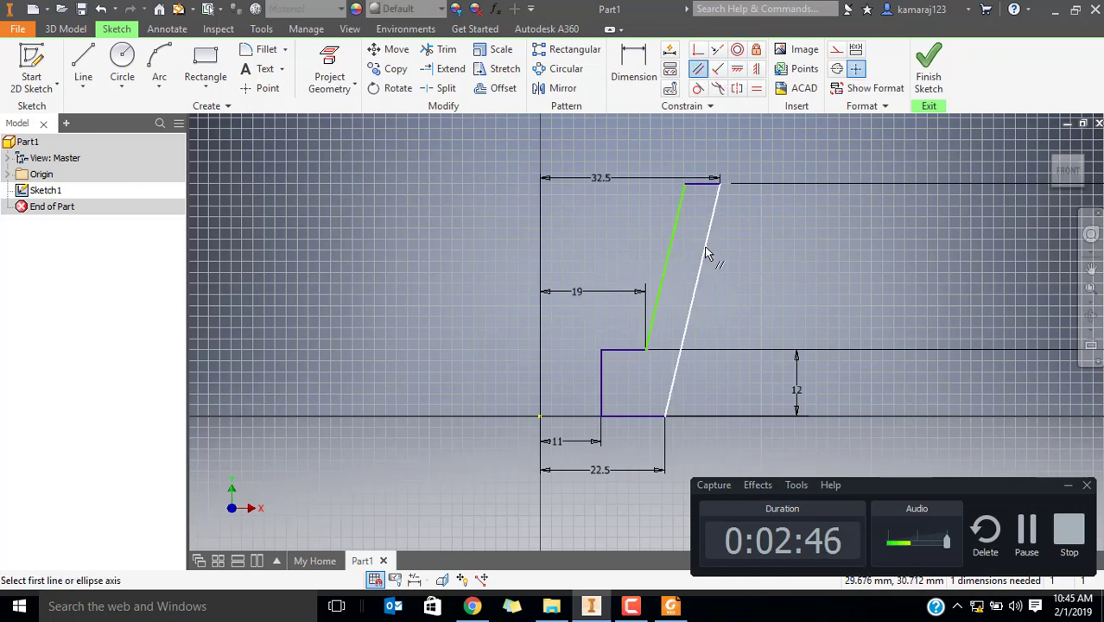
left_click(703, 253)
left_click(669, 242)
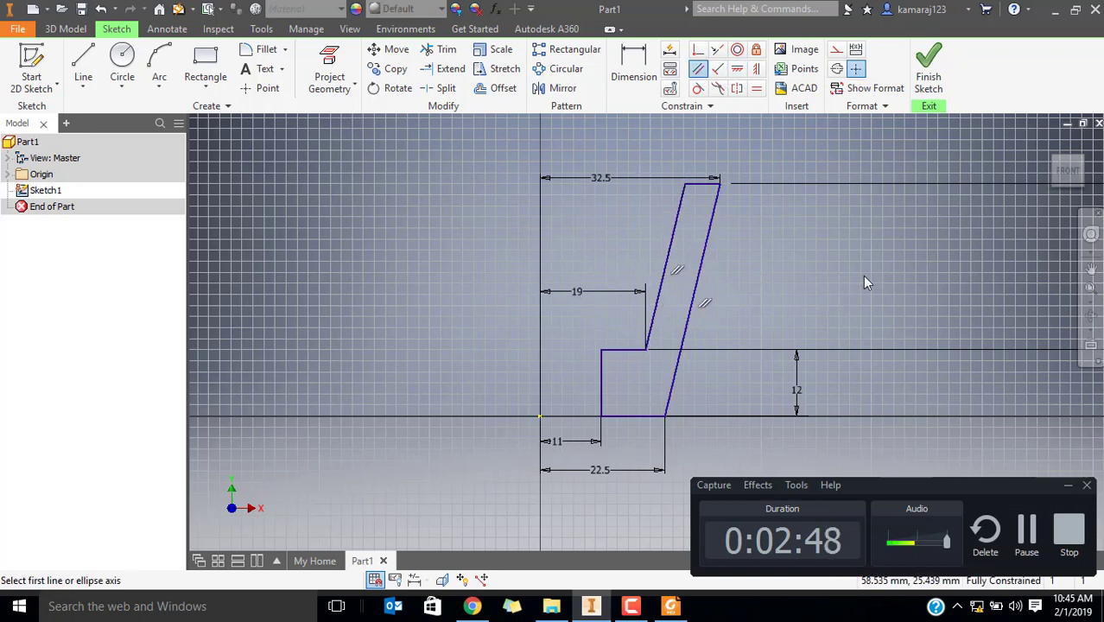
key("Escape")
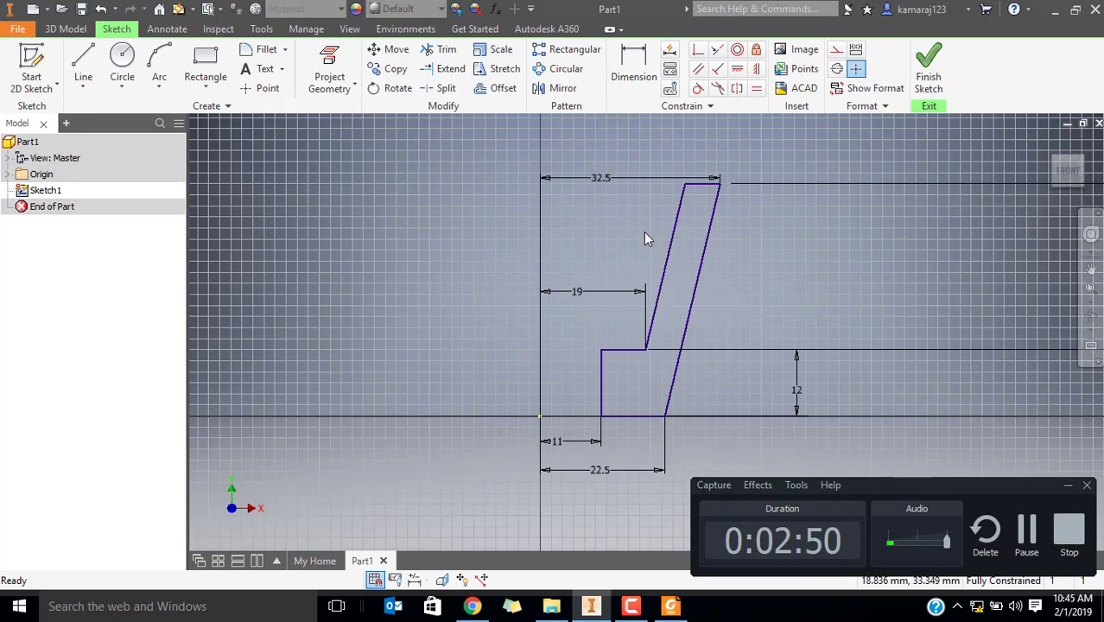
Finish the profile sketch, then reopen Sketch1 for editing
left_click(928, 76)
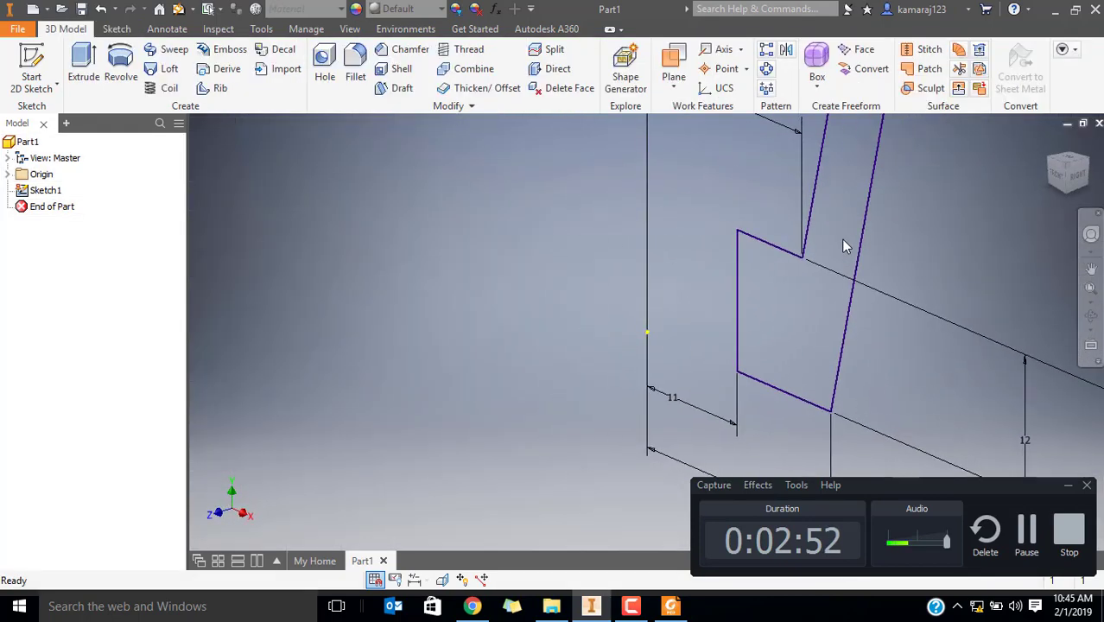
scroll(855, 224, "down", 3)
scroll(778, 238, "up", 4)
scroll(716, 251, "down", 2)
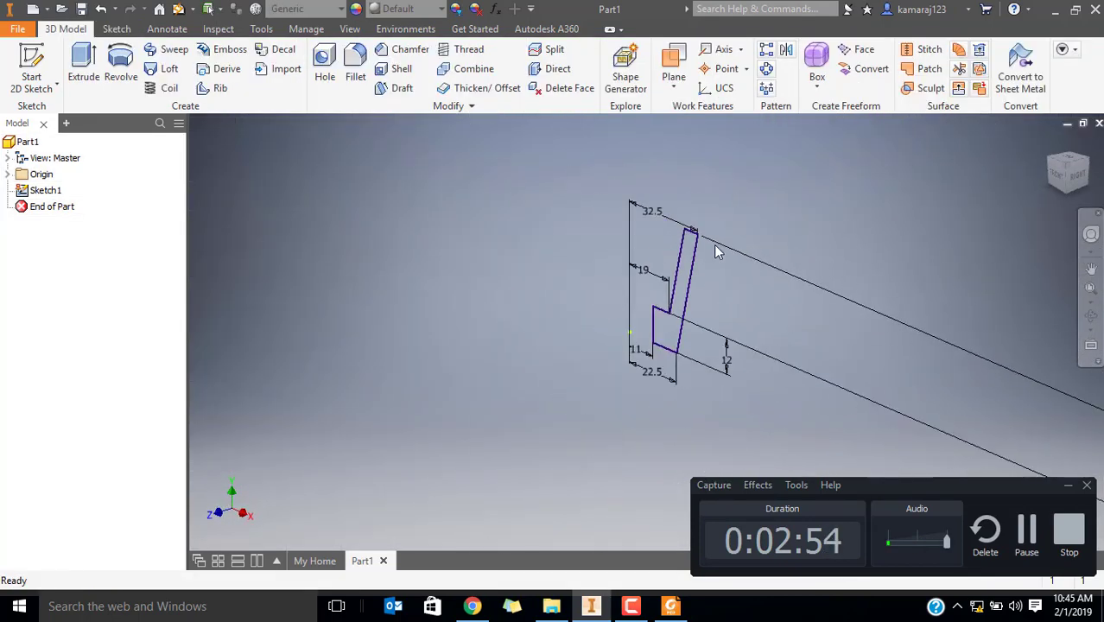
right_click(46, 190)
left_click(75, 259)
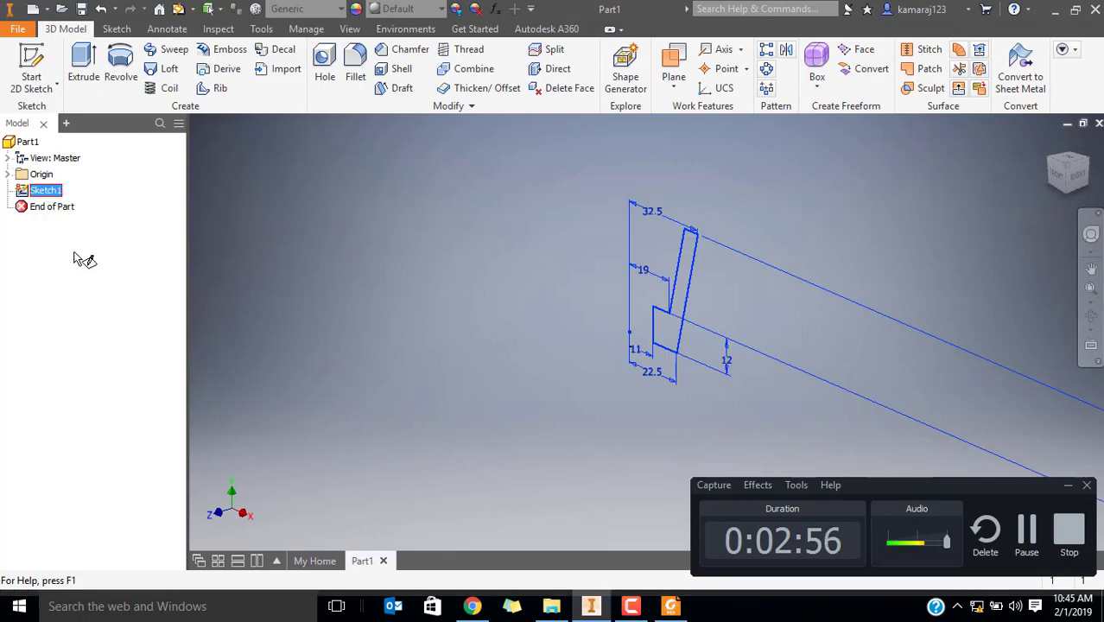
Draw a vertical line about 42 mm long from the origin up to the height of the cup's rim
scroll(562, 239, "up", 5)
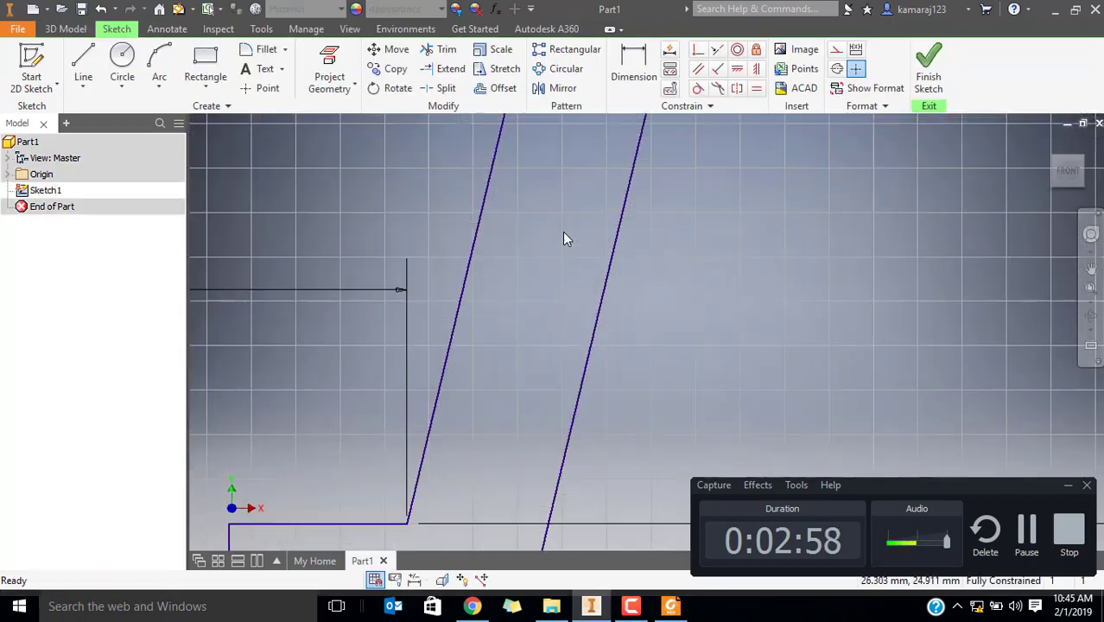
scroll(562, 239, "down", 5)
middle_click_drag(474, 257, 629, 350)
left_click(83, 69)
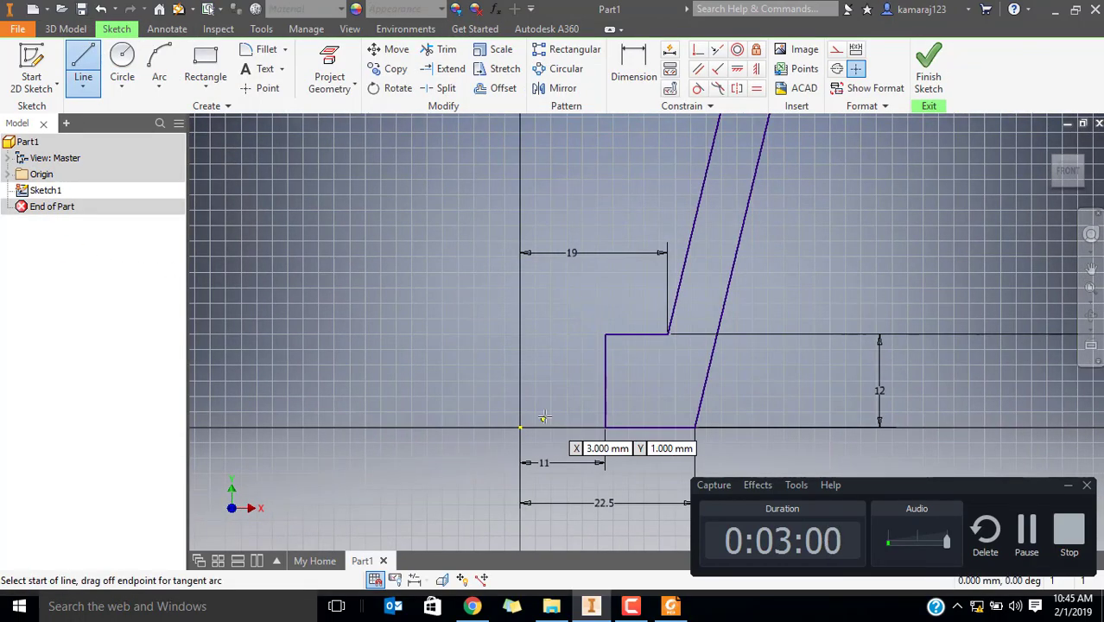
left_click(521, 427)
scroll(524, 225, "down", 2)
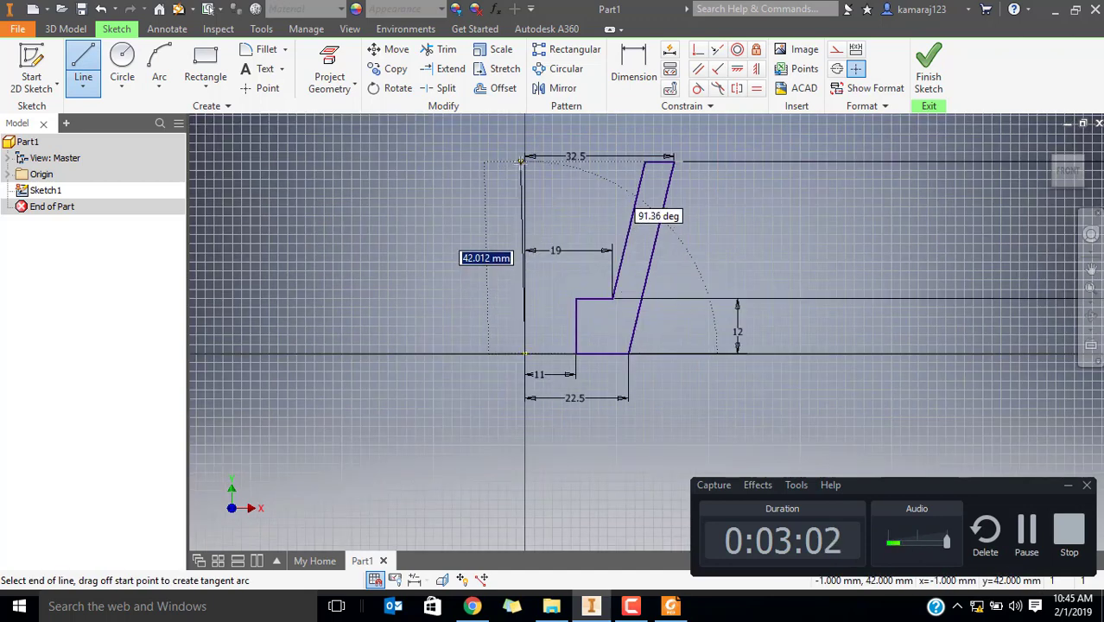
left_click(524, 158)
key("Escape")
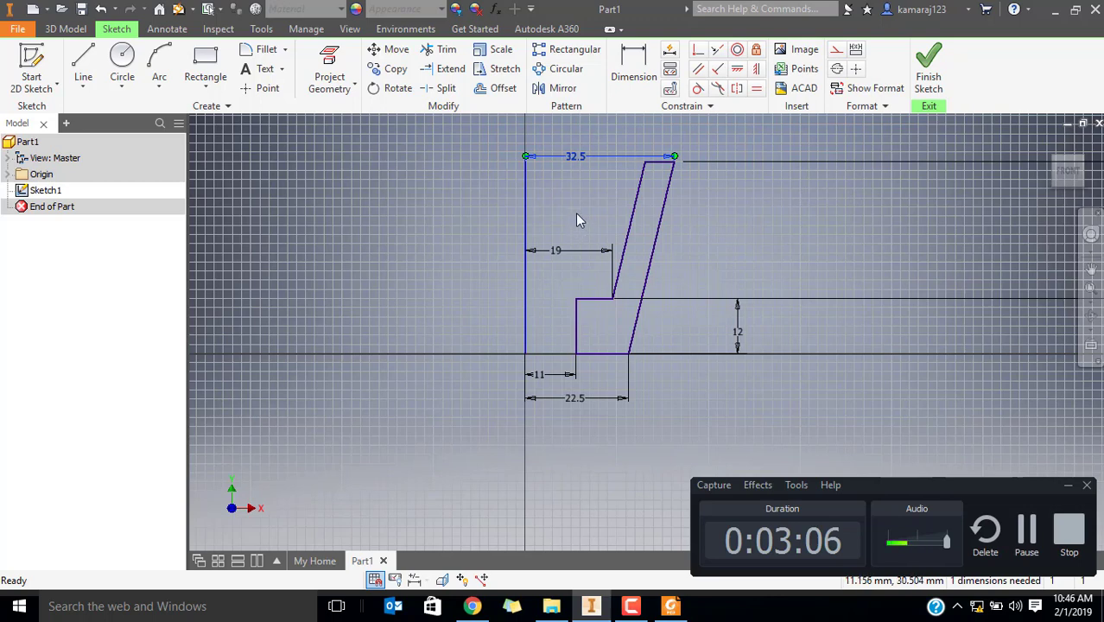
Move the 32.5 mm dimension below the rim, clear of the vertical line's end, and convert that line to construction geometry
left_click(838, 52)
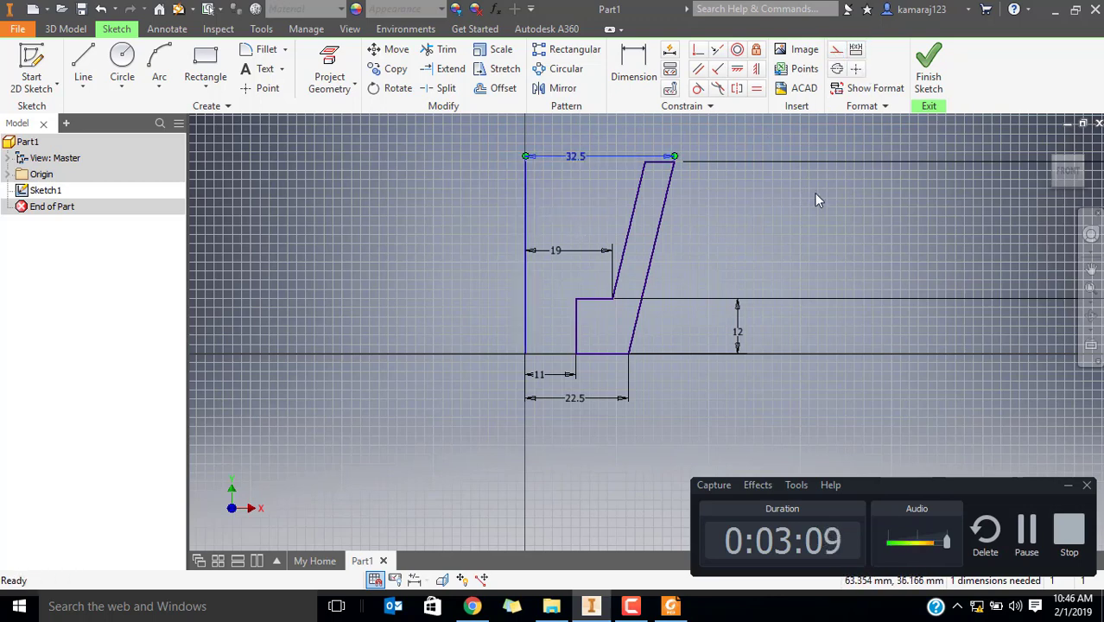
left_click(522, 227)
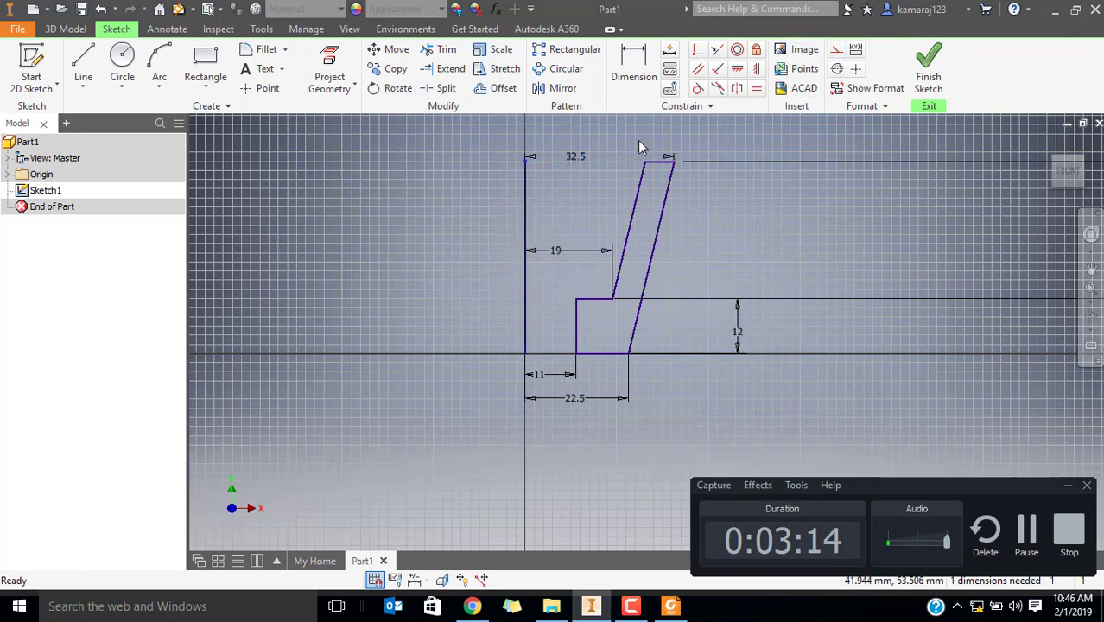
left_click(537, 159)
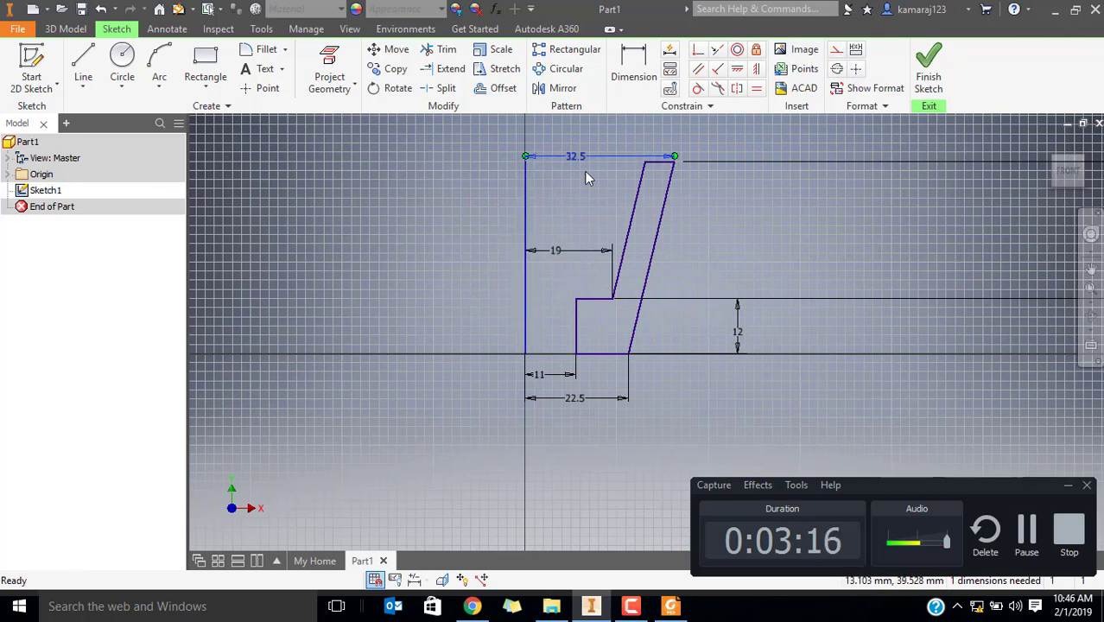
left_click_drag(579, 156, 566, 230)
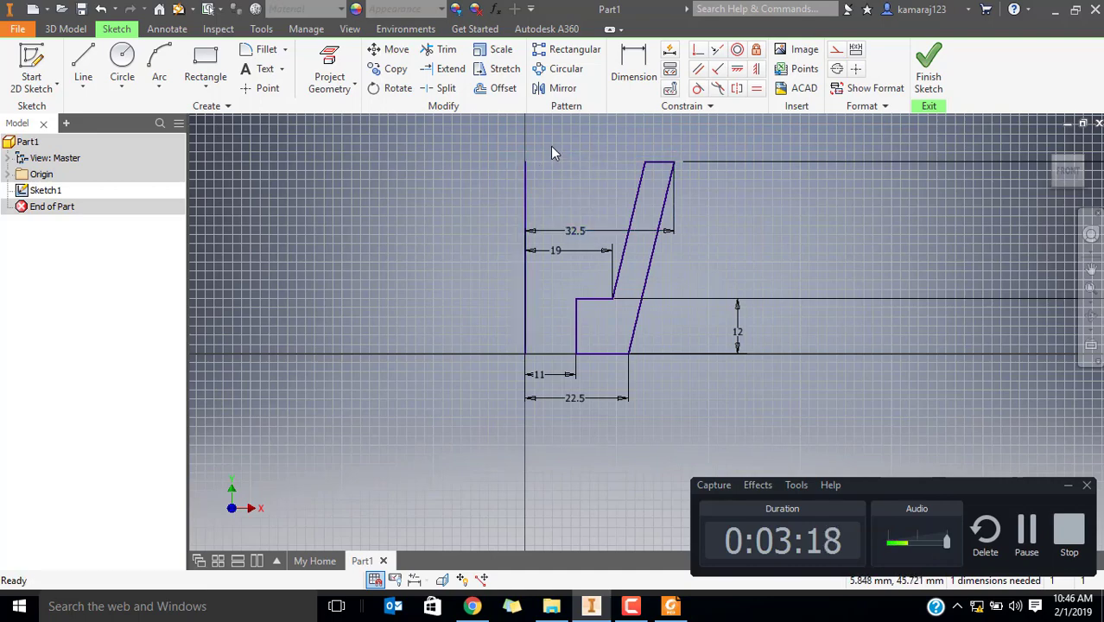
left_click(529, 189)
left_click(837, 49)
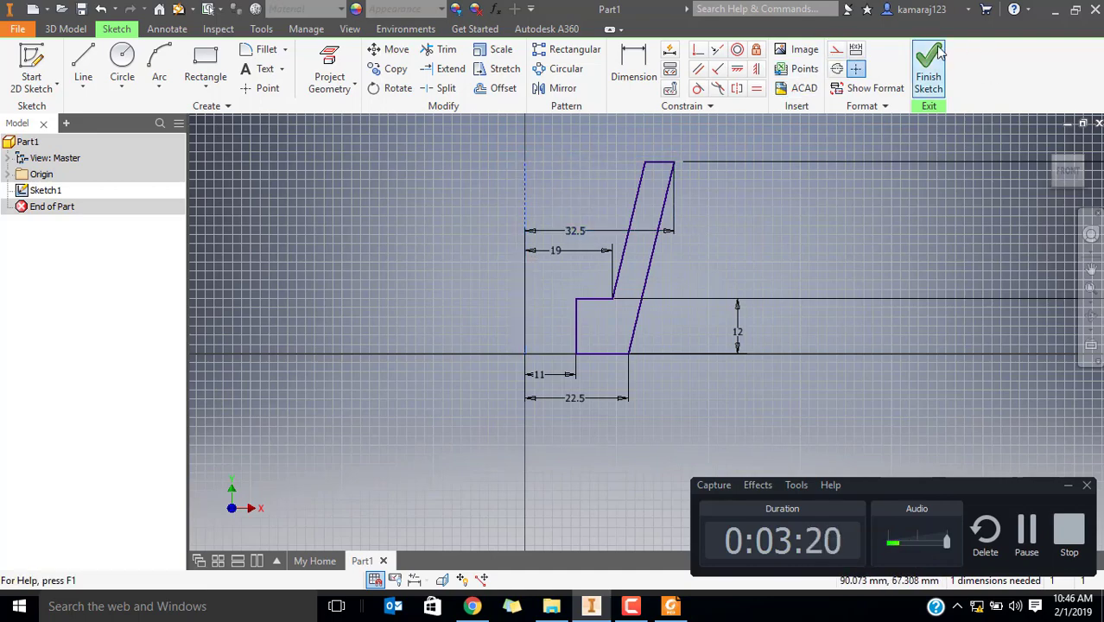
Finish the sketch and revolve the closed profile with Full extents about the vertical construction line
left_click(930, 61)
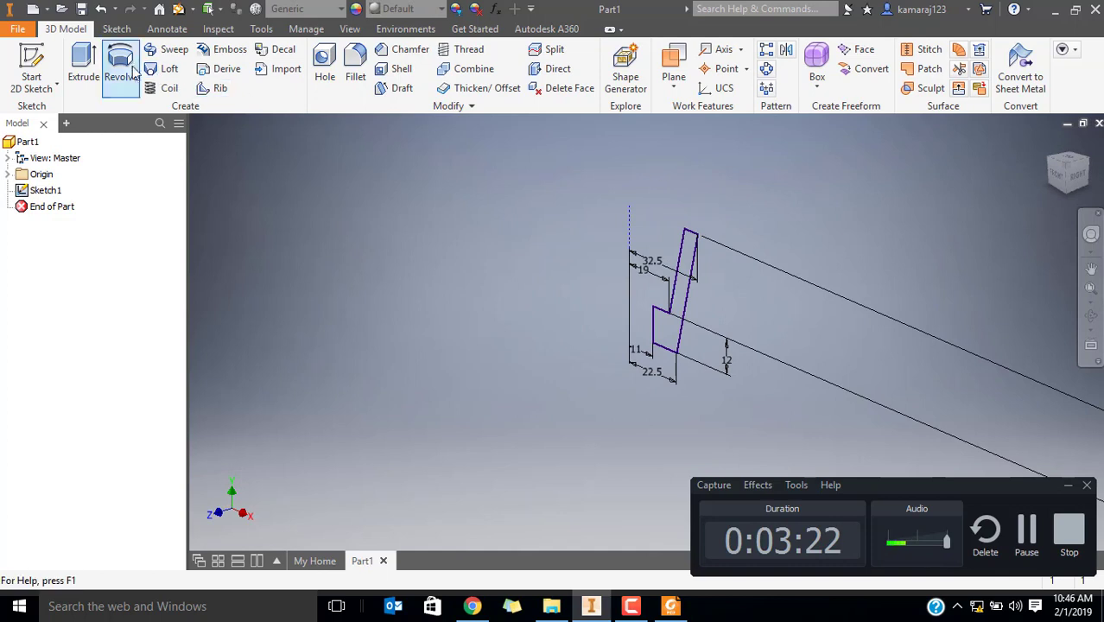
left_click(132, 73)
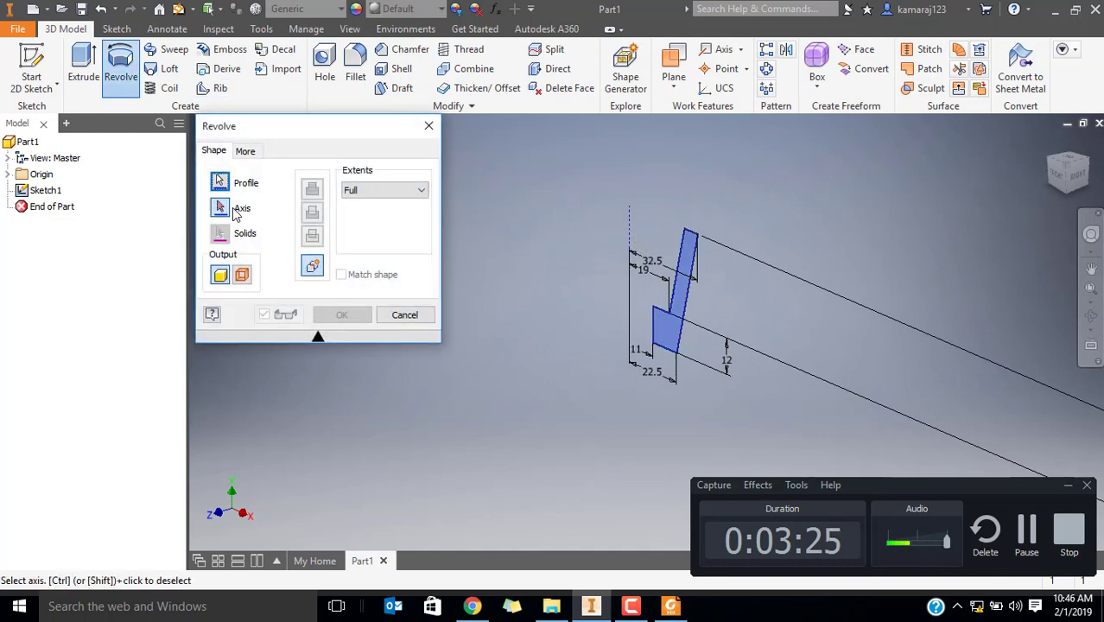
left_click(629, 233)
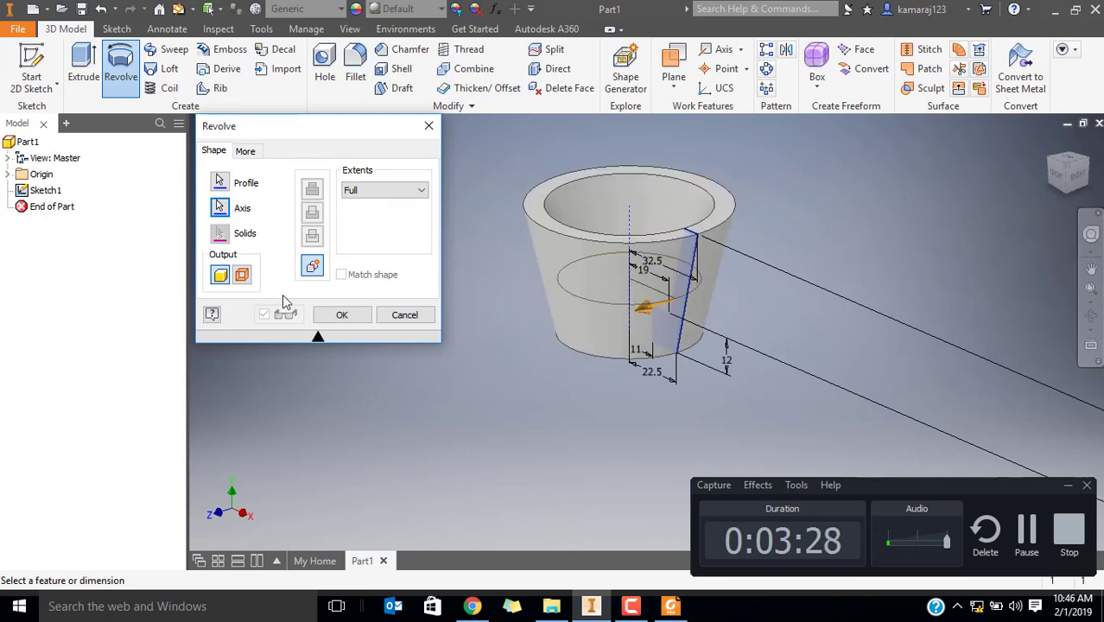
left_click(341, 314)
middle_click_drag(661, 283, 698, 268, "shift")
Switch to Foxit Reader, examine the rim notch size and layout in the cup's two views, and return to Inventor
key("alt+Tab")
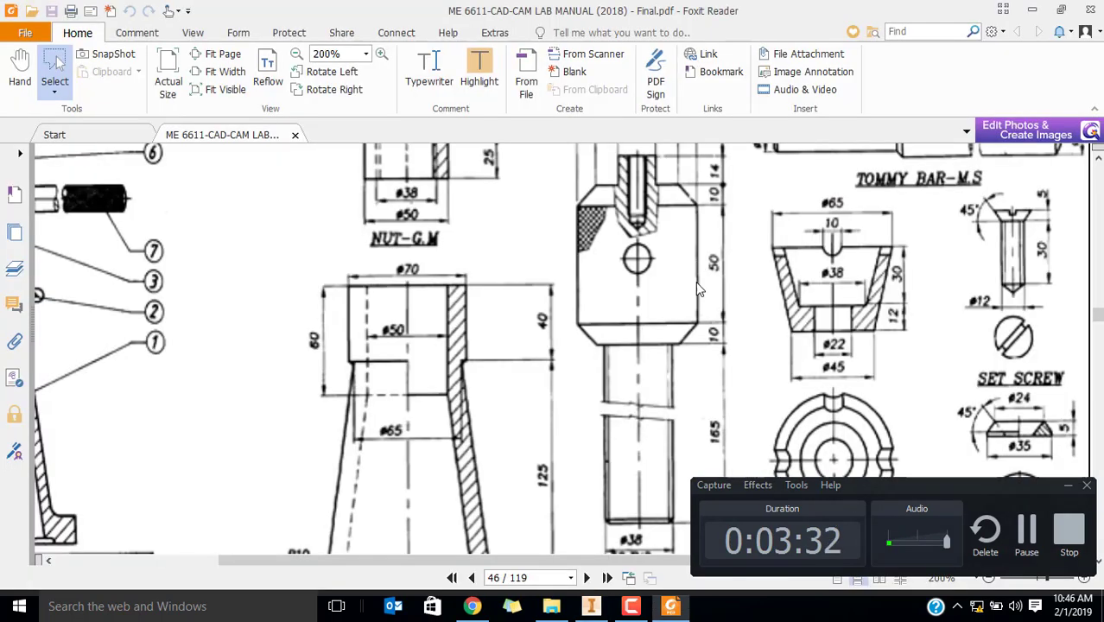
scroll(916, 295, "down", 1)
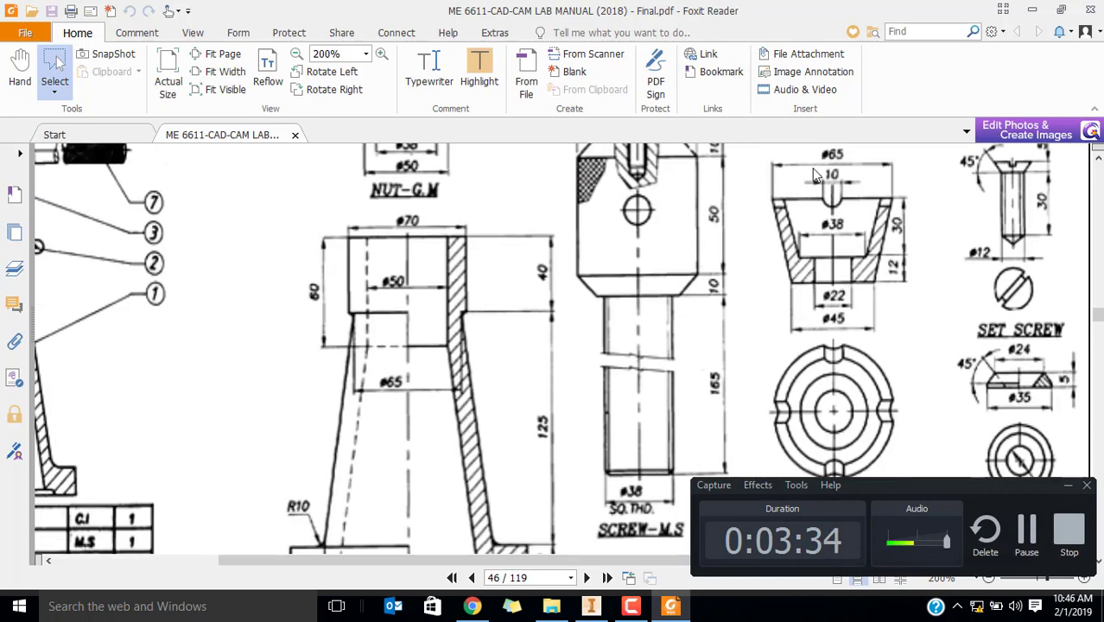
left_click_drag(851, 210, 871, 228)
left_click(847, 177)
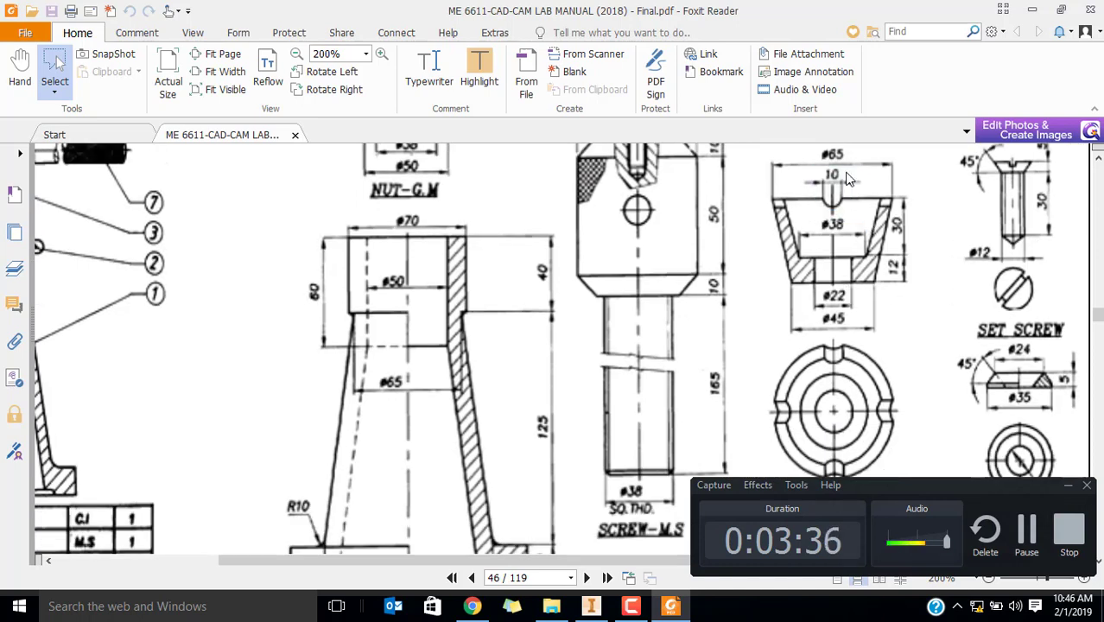
left_click(846, 220)
scroll(807, 405, "down", 1)
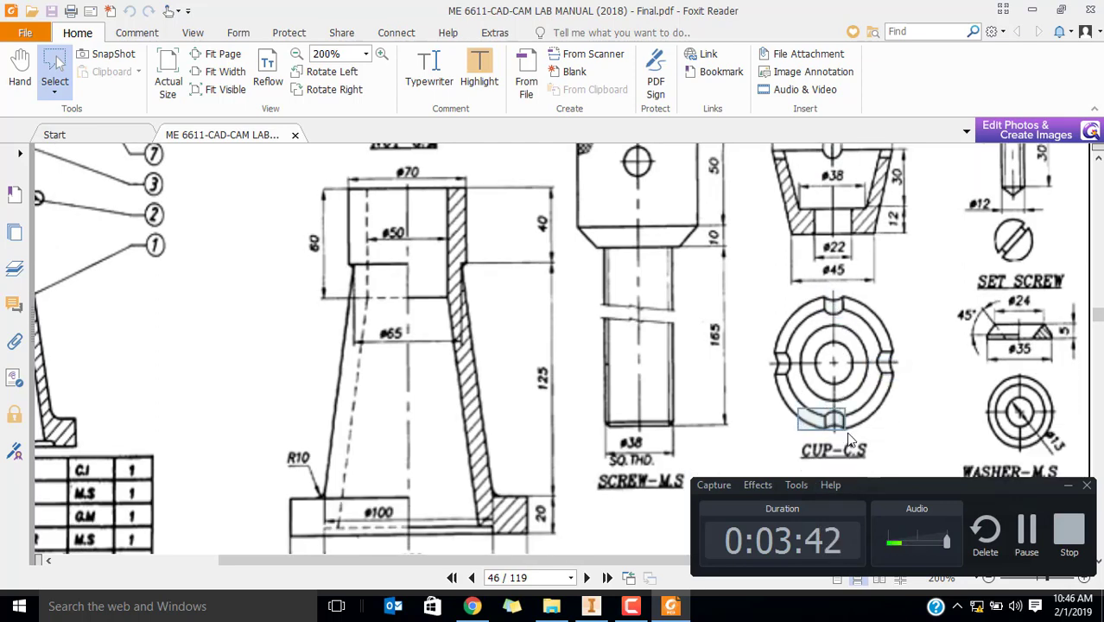
scroll(818, 315, "up", 1)
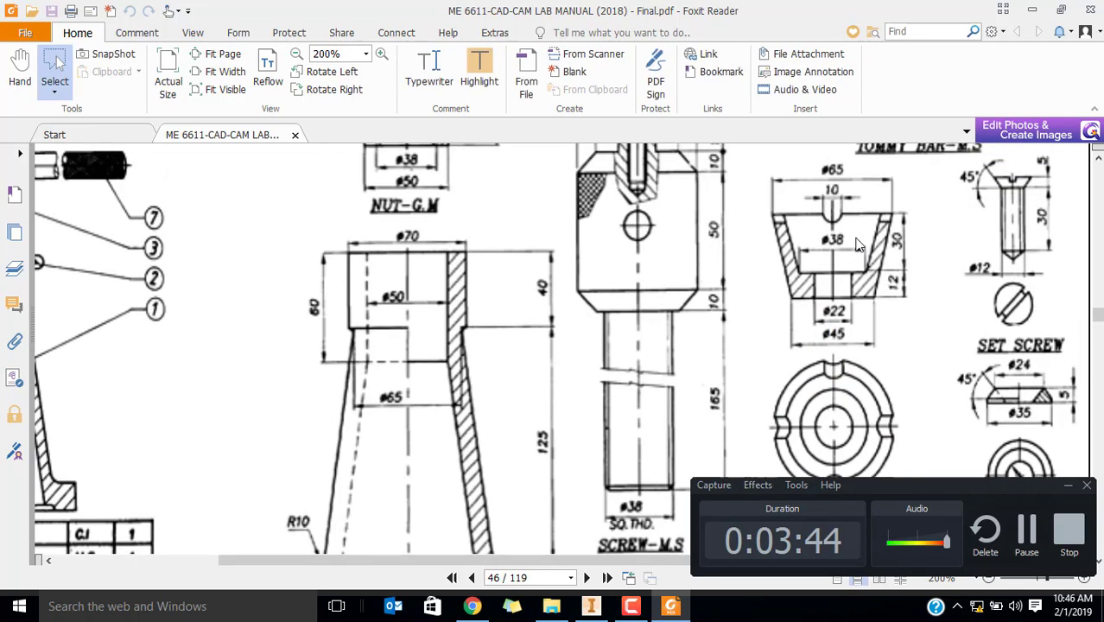
key("alt+Tab")
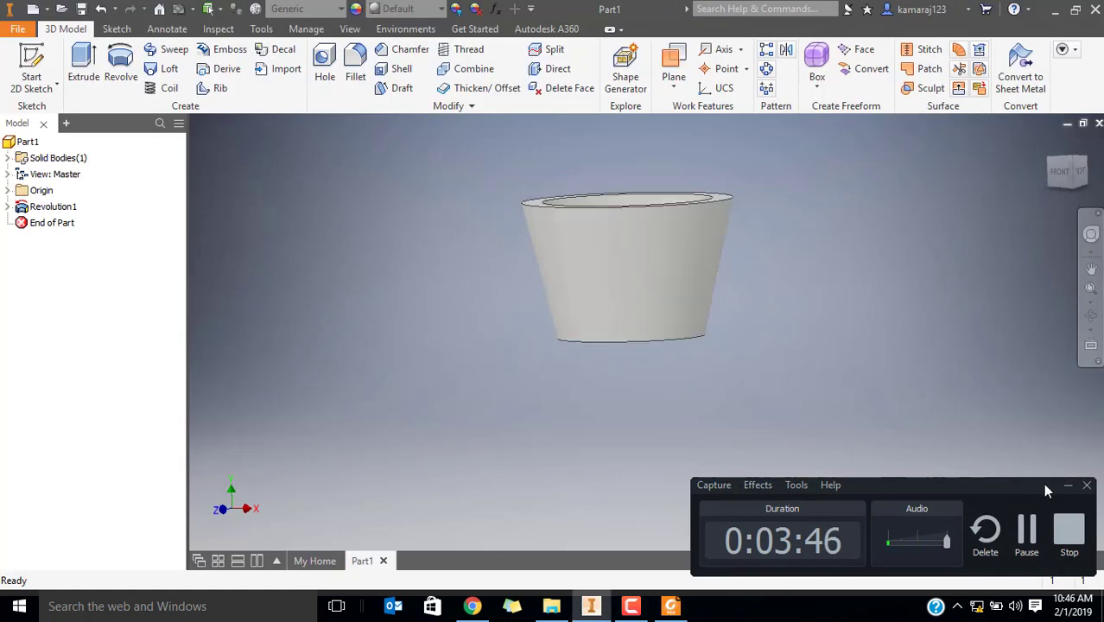
left_click(1068, 488)
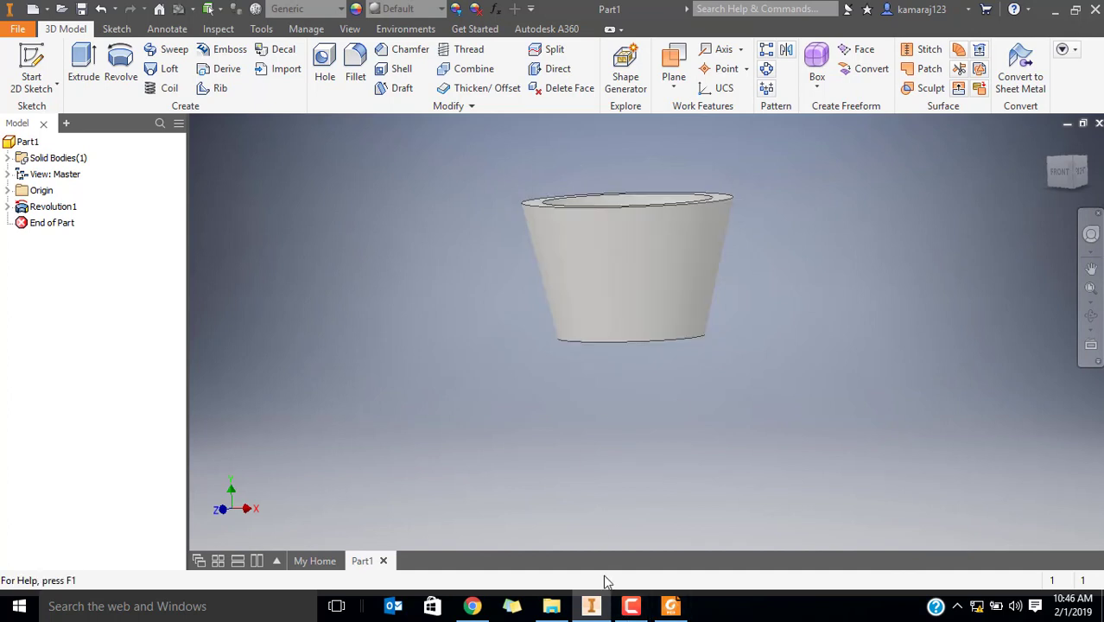
Sketch a 10 mm diameter circle on the YZ plane, centred on the cup's top rim line, and finish the sketch
left_click(9, 191)
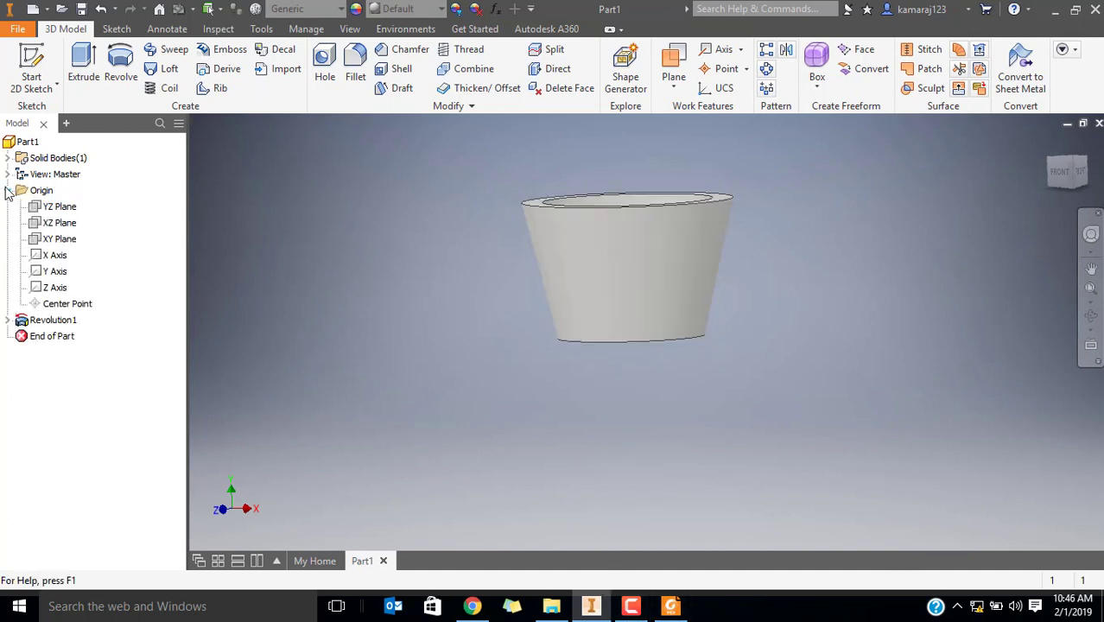
left_click(53, 207)
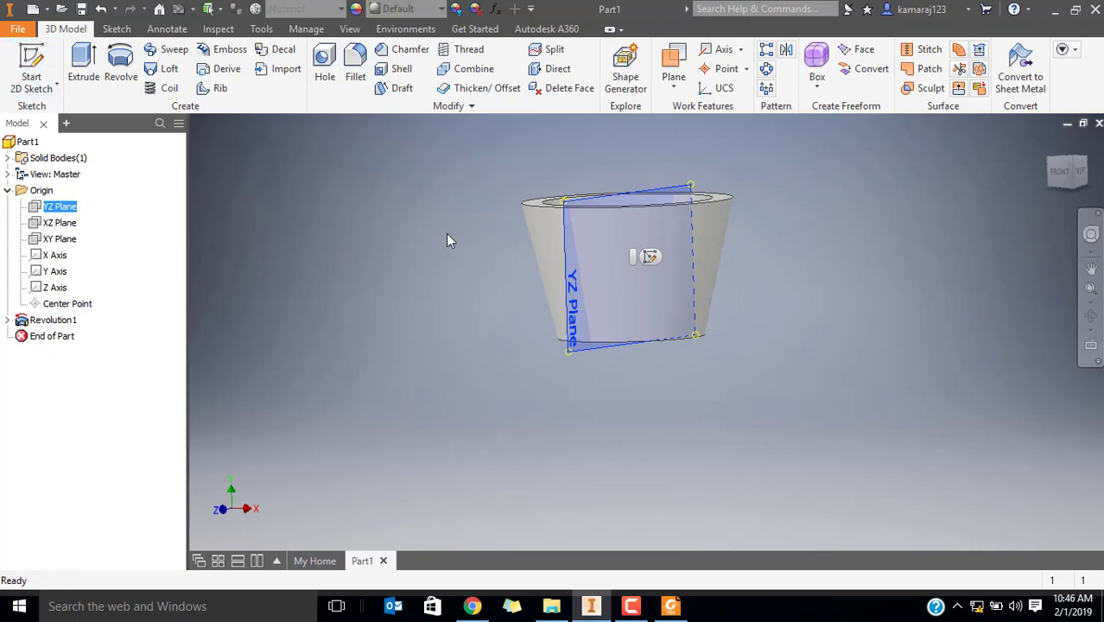
mouse_move(446, 233)
middle_mouse_down("shift")
mouse_move(451, 220)
mouse_move(461, 229)
middle_mouse_up("shift")
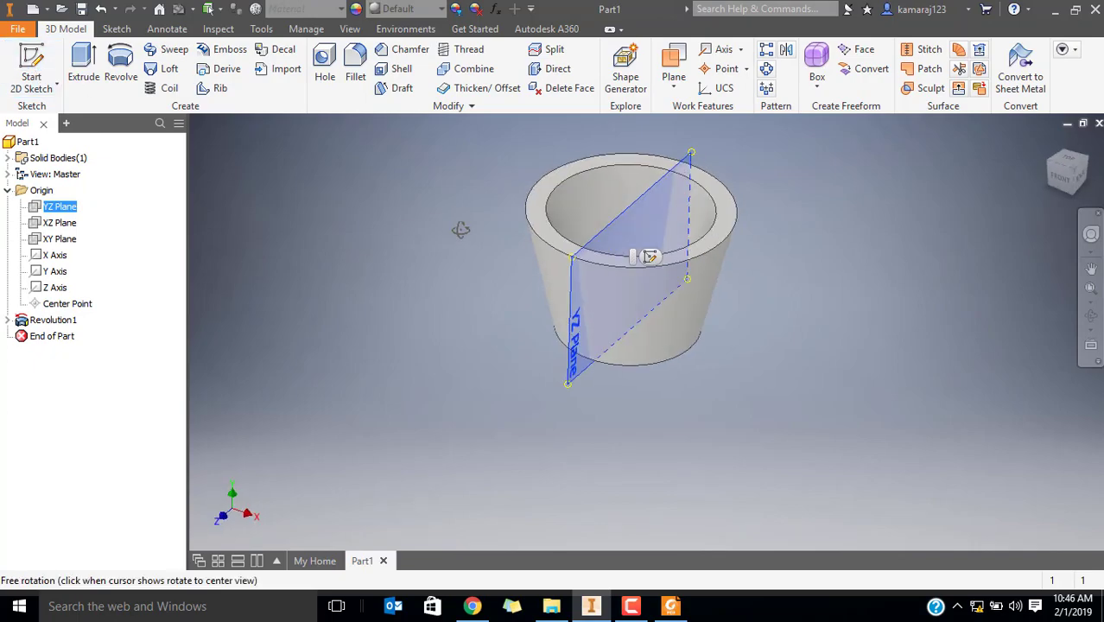
left_click(30, 59)
left_click(121, 69)
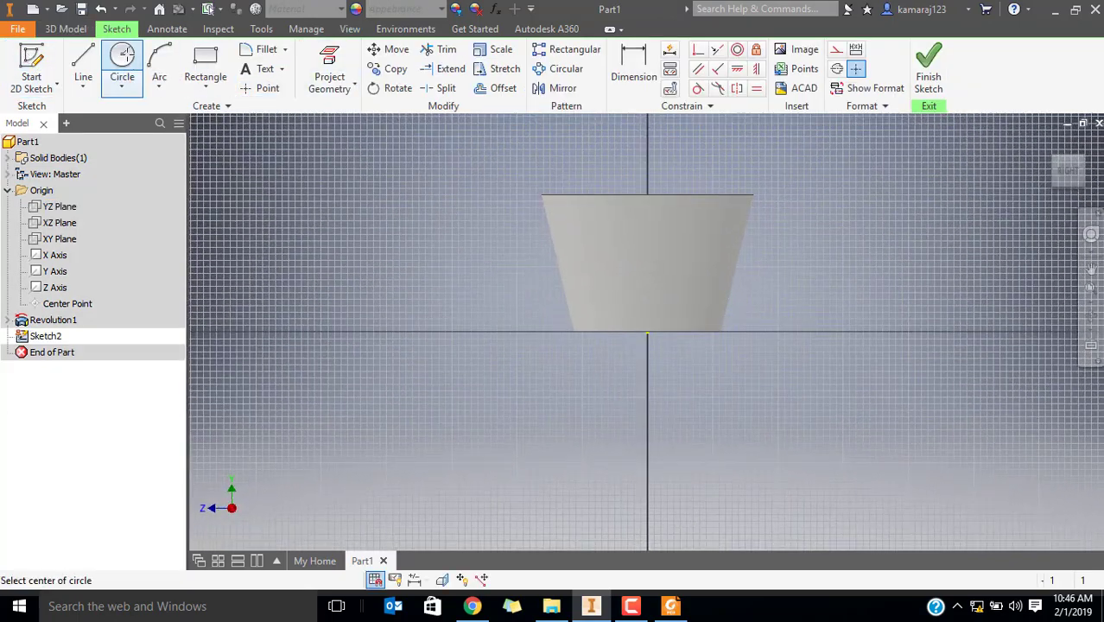
left_click(647, 195)
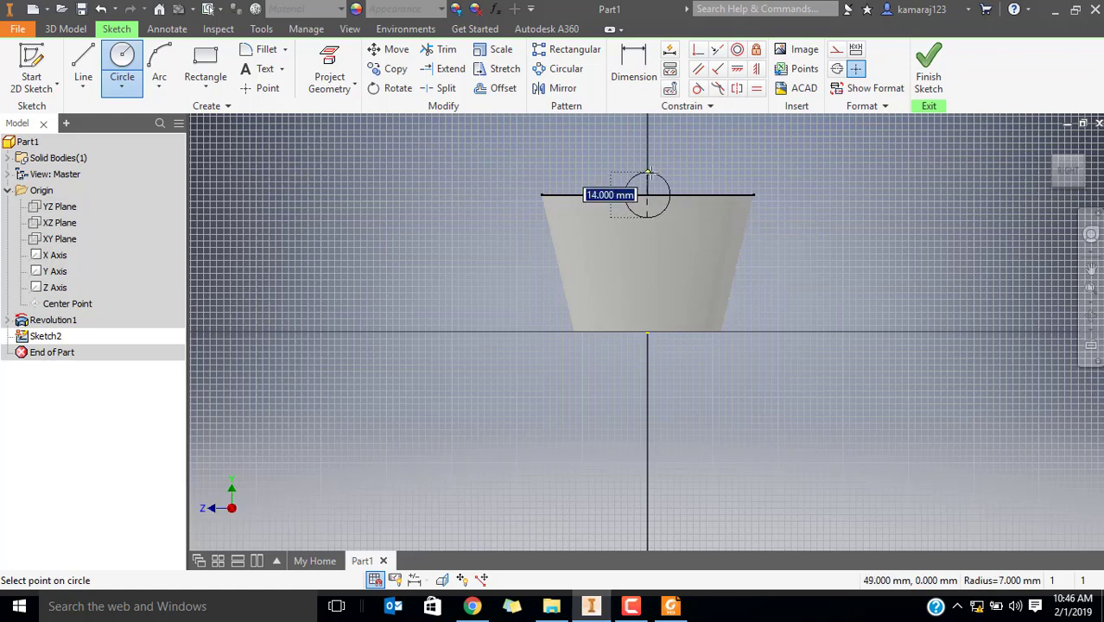
type("10")
key("Return")
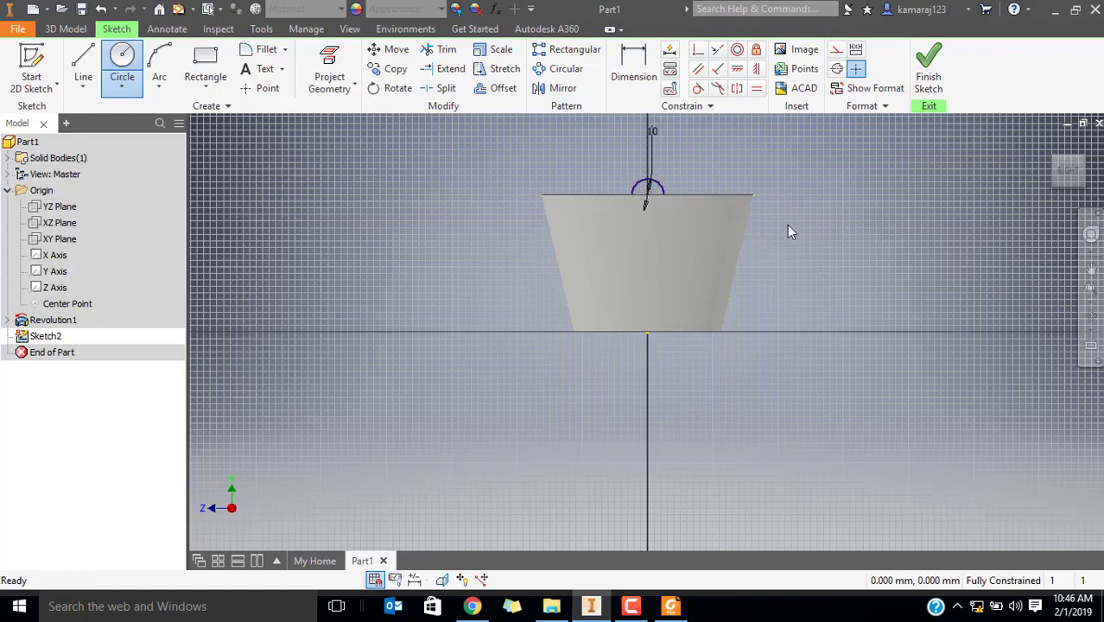
left_click(929, 71)
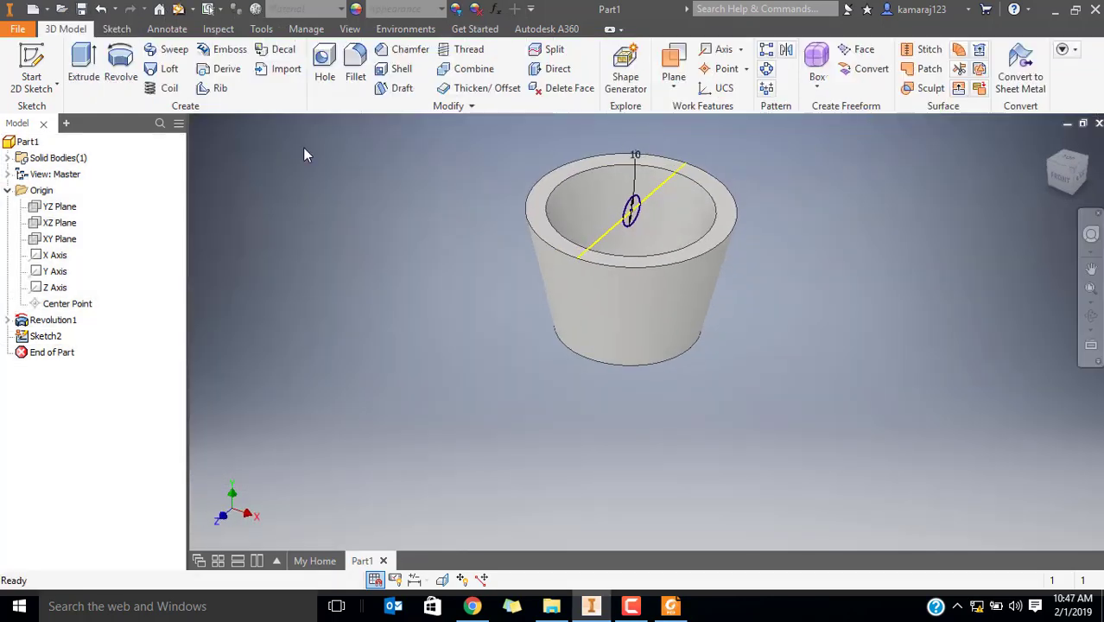
Extrude the 10 mm circle as a cut with To Next extents to notch one side of the cup's rim
left_click(94, 76)
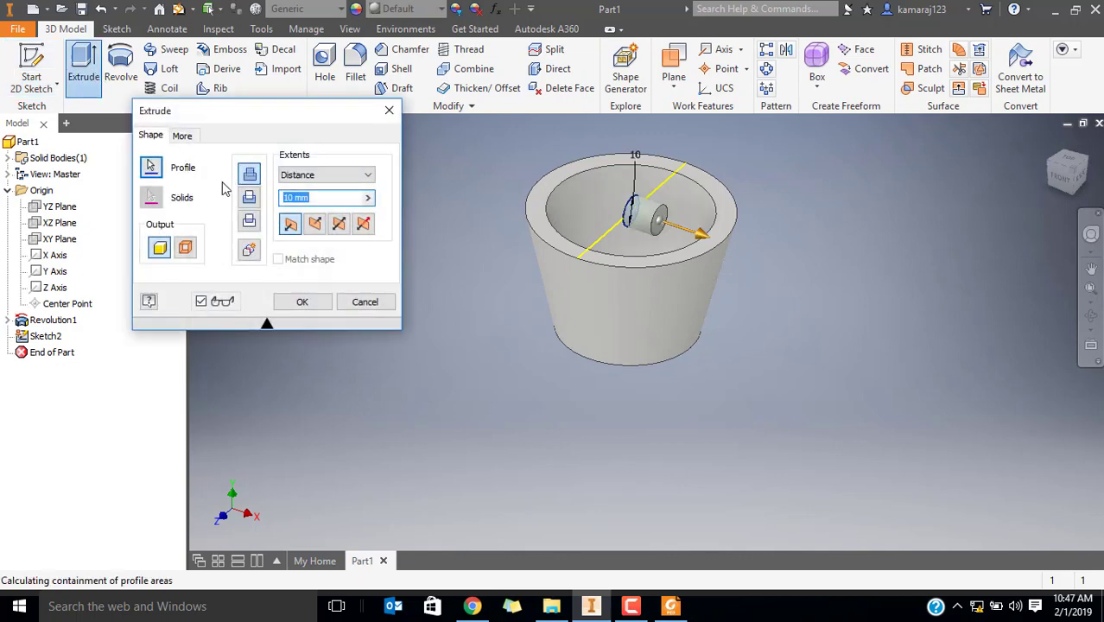
left_click(249, 198)
left_click(316, 176)
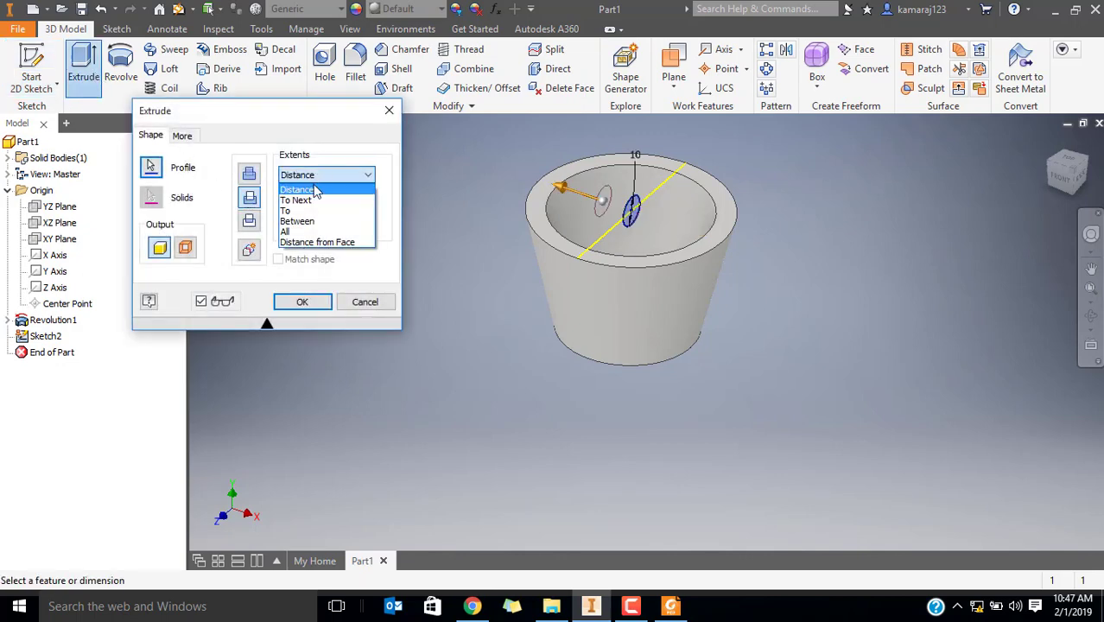
left_click(298, 199)
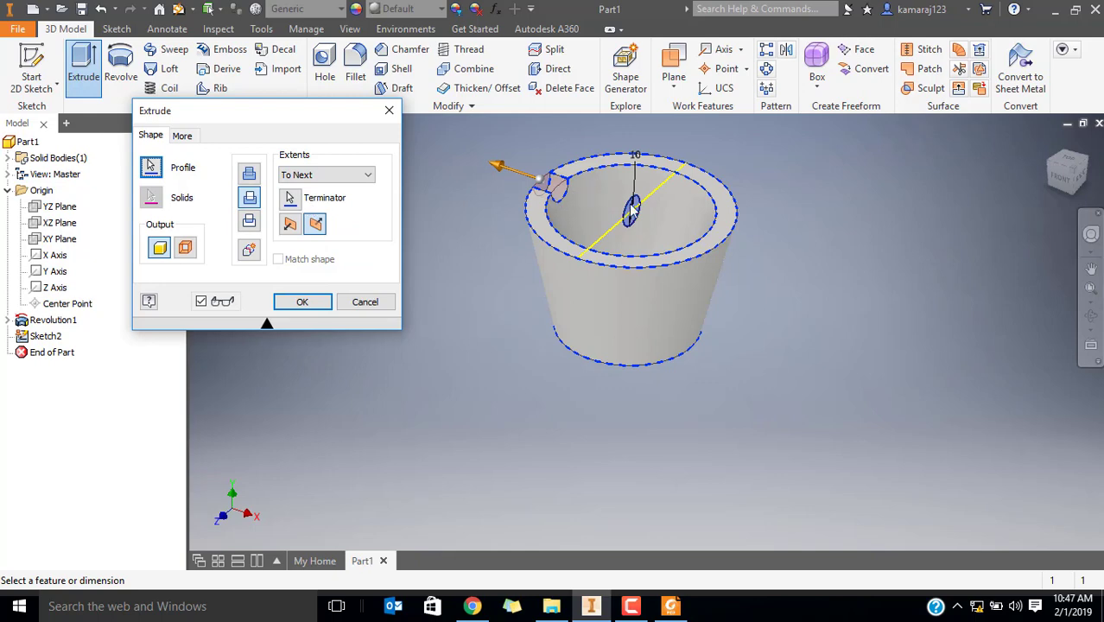
left_click(307, 302)
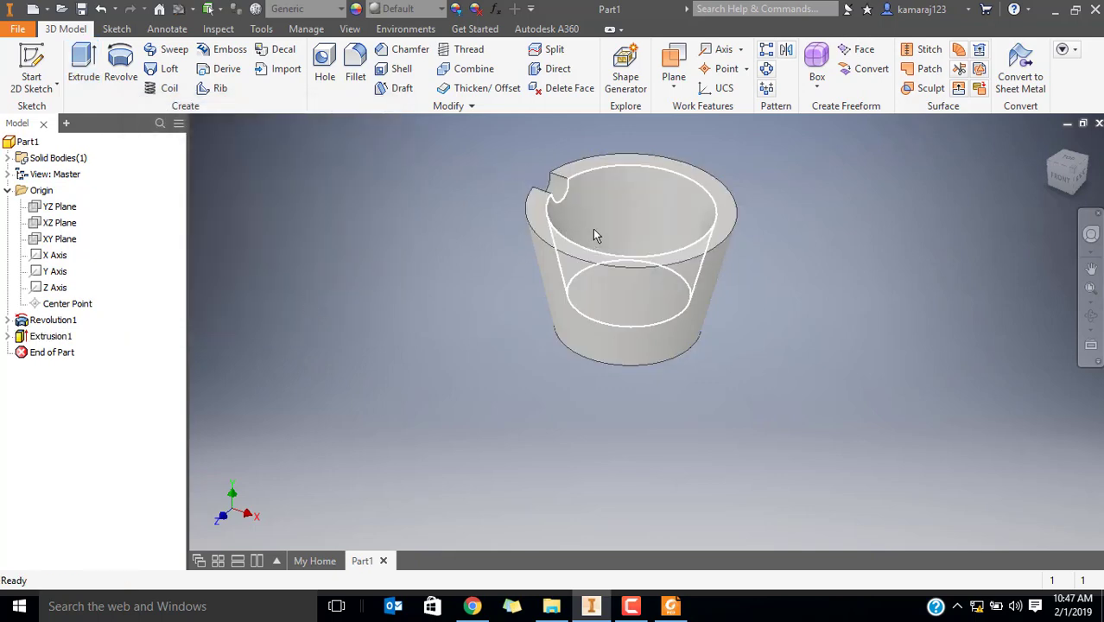
Create a circular pattern of the notch cut with four occurrences evenly spaced around the cup's rim
middle_click_drag(595, 234, 468, 286, "shift")
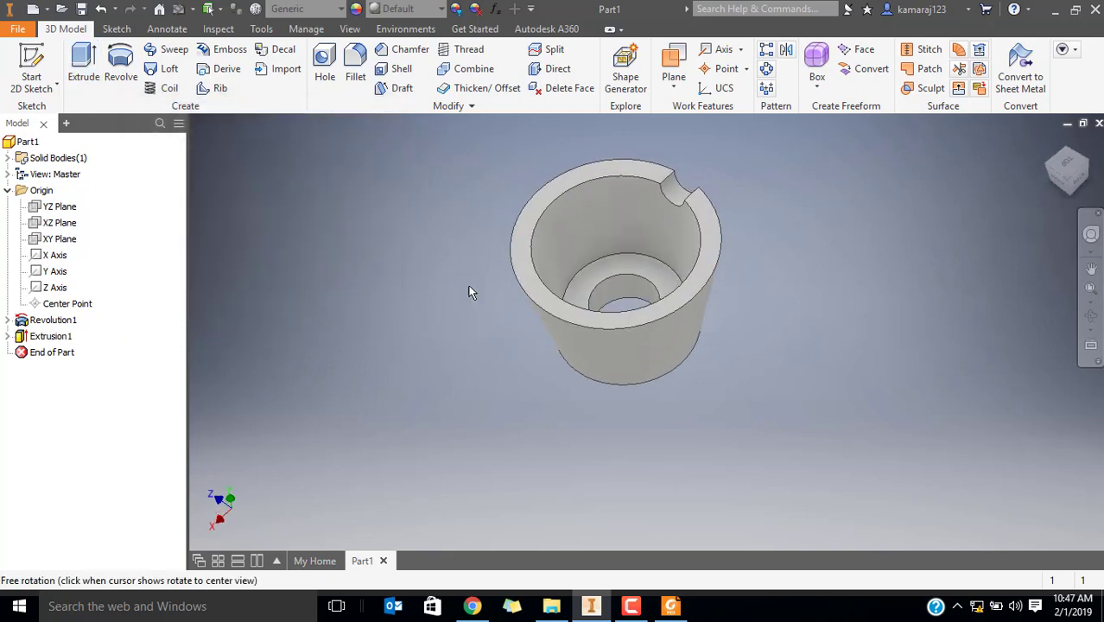
left_click(767, 71)
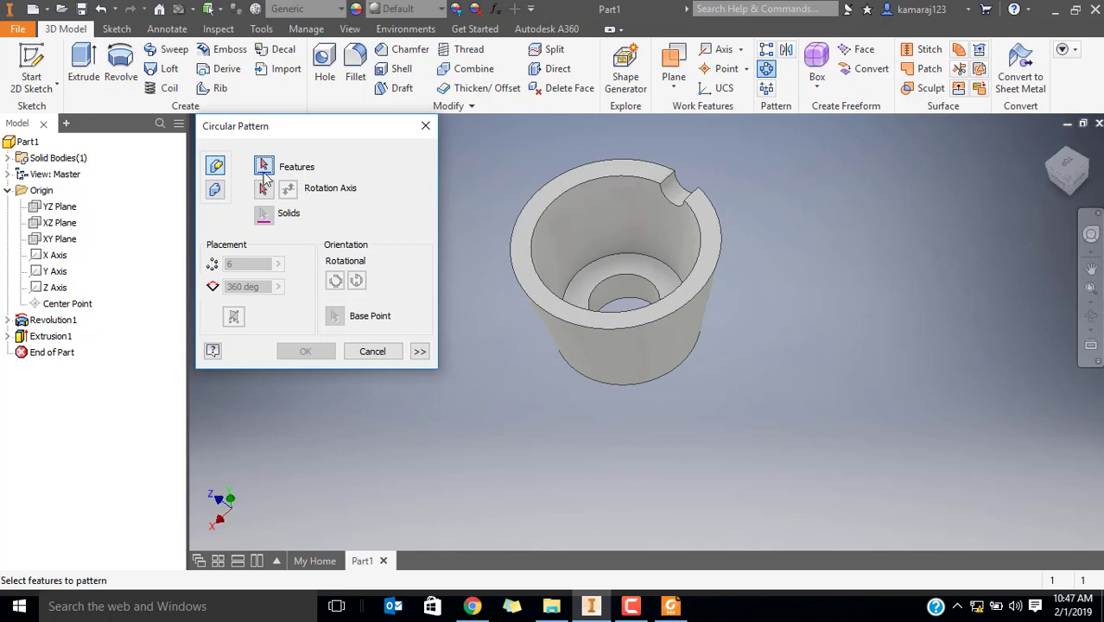
left_click(45, 337)
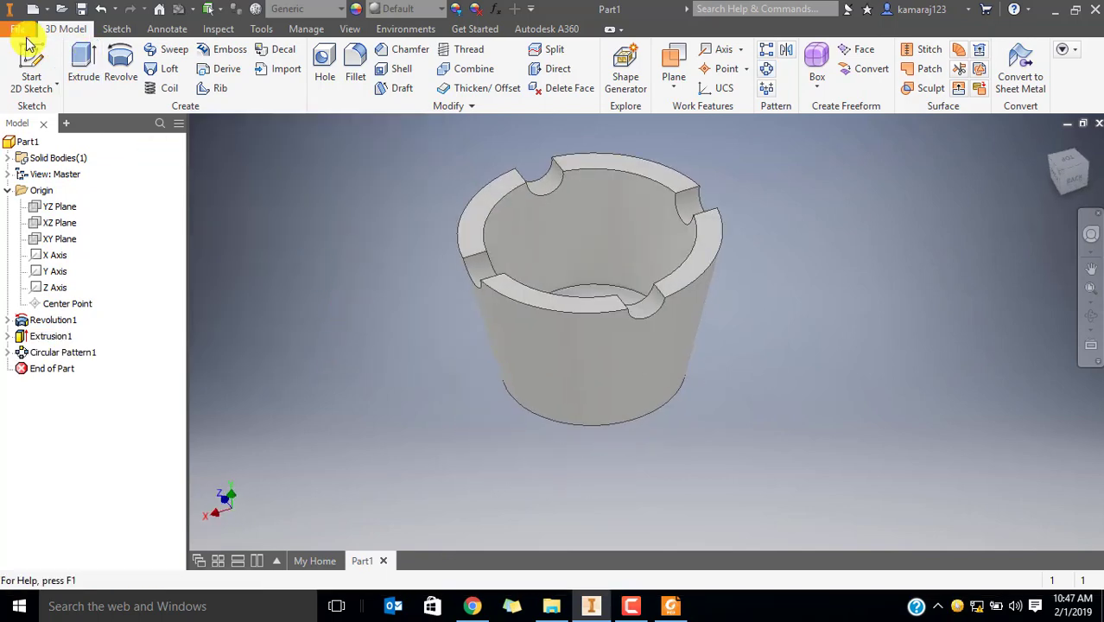
Save the part as Cup in the Screw Jack folder, checking the part name in the lab manual, and minimize its window
left_click(21, 33)
left_click(57, 201)
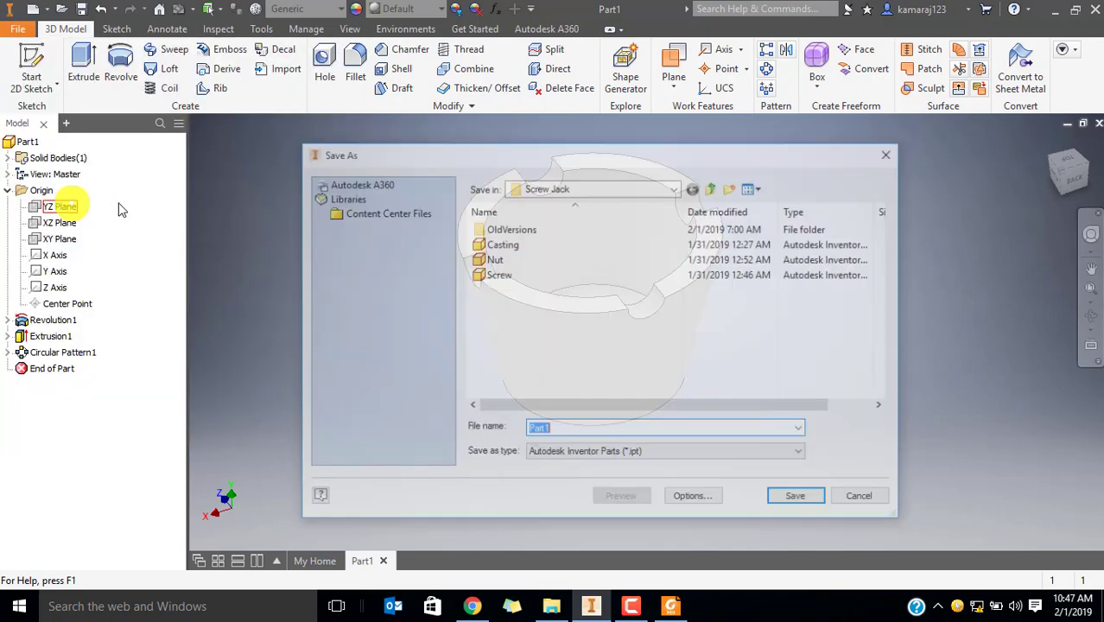
left_click(670, 605)
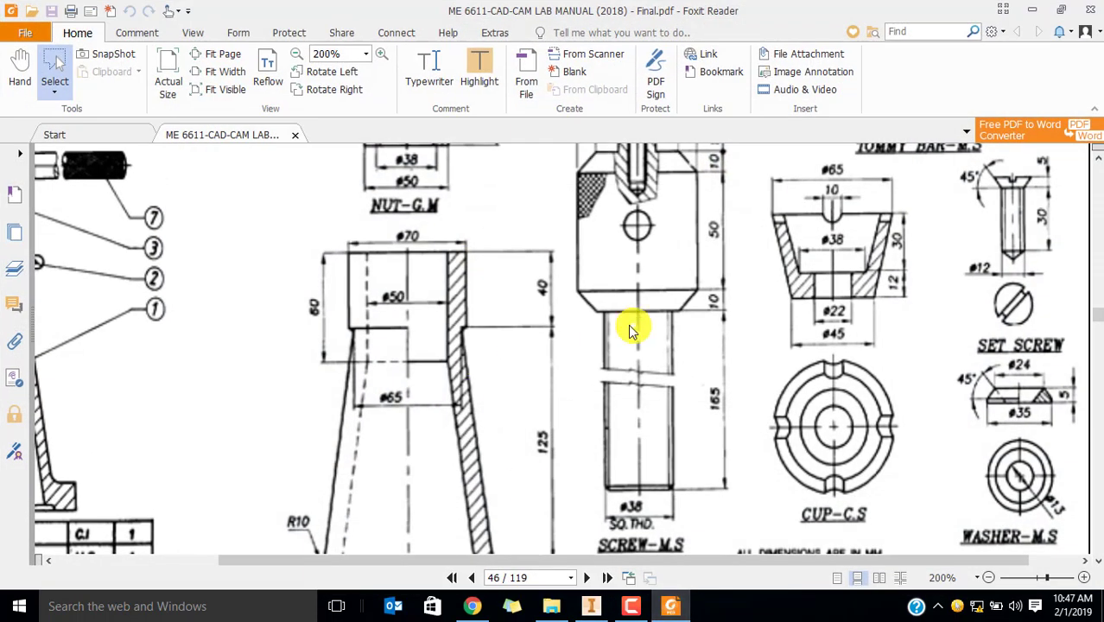
scroll(849, 387, "down", 1)
left_click_drag(776, 414, 944, 538)
key("alt+Tab")
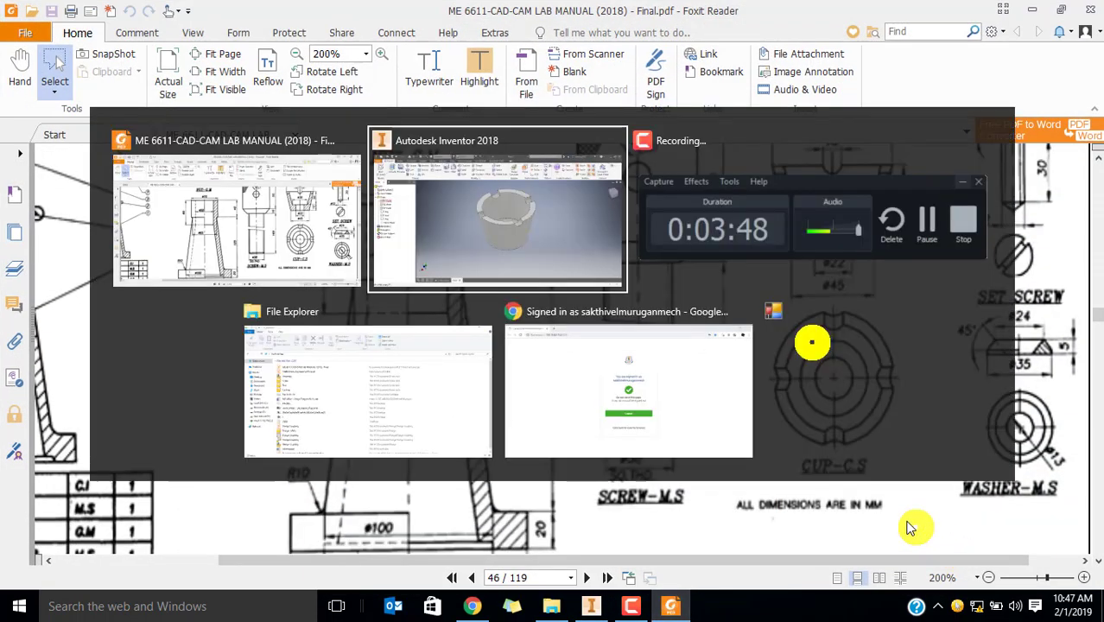
type("Cup")
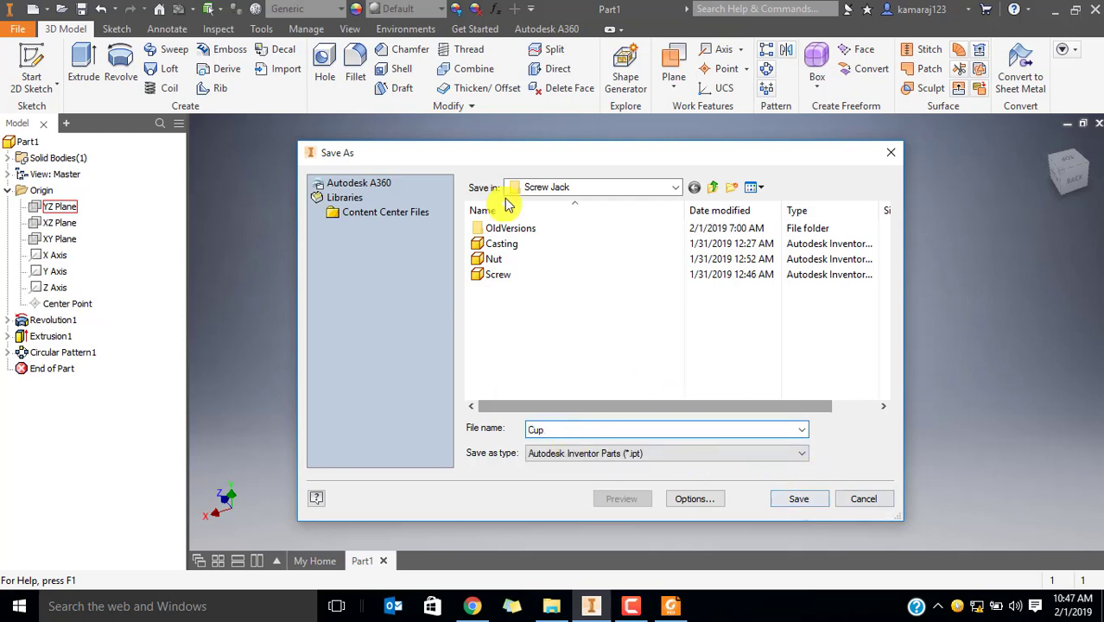
left_click(794, 498)
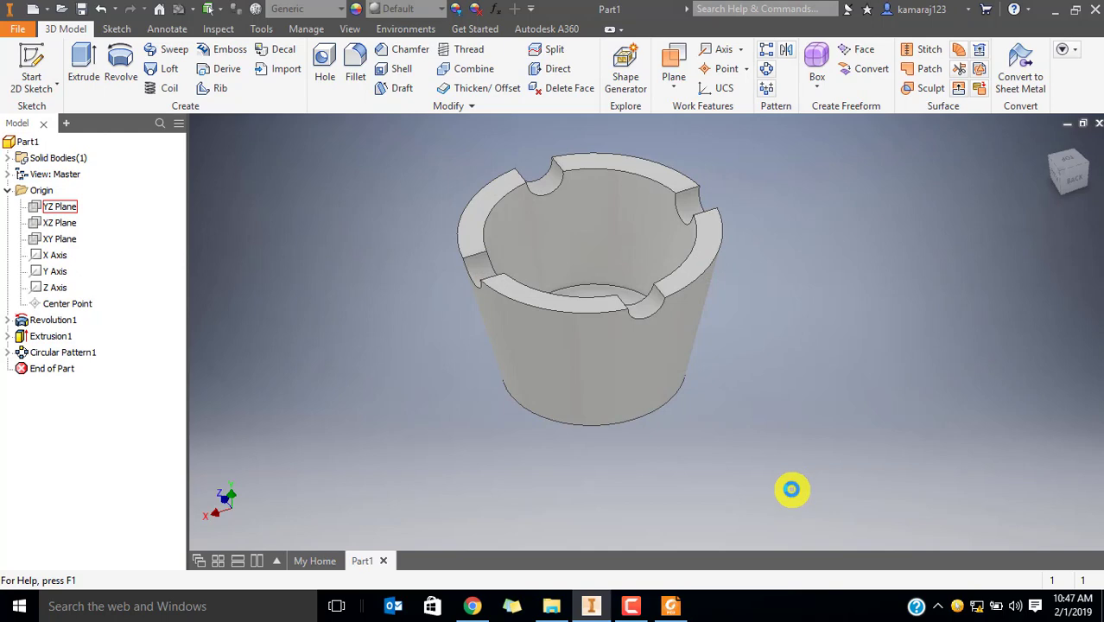
left_click(1069, 128)
Switch to Foxit Reader and examine the tommy bar's lengths and diameters in the lab manual drawing
left_click(667, 608)
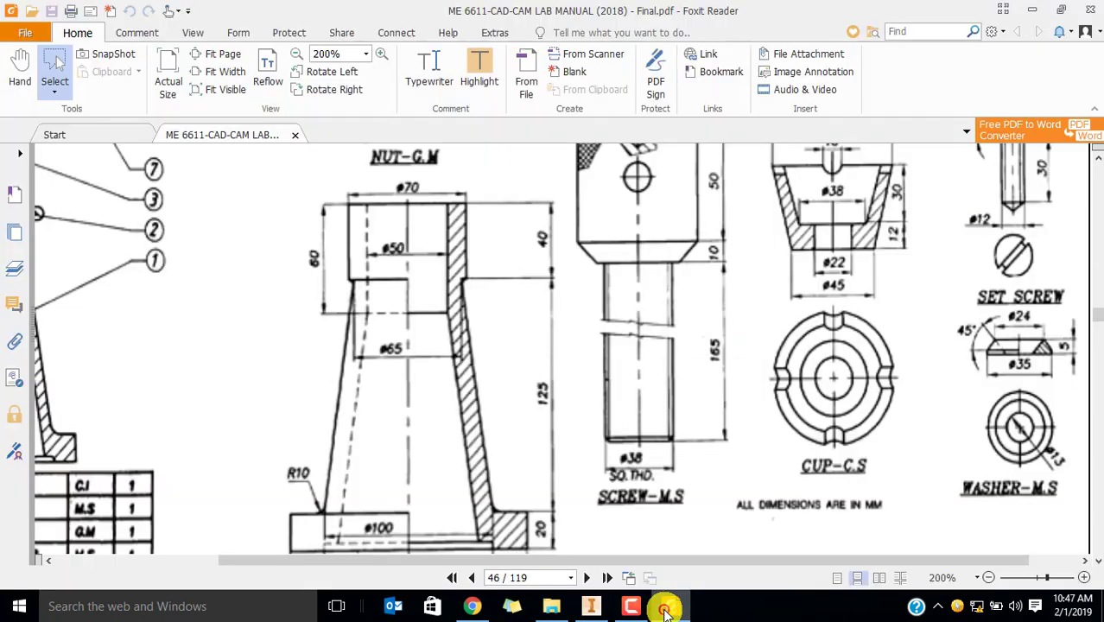
scroll(887, 298, "up", 3)
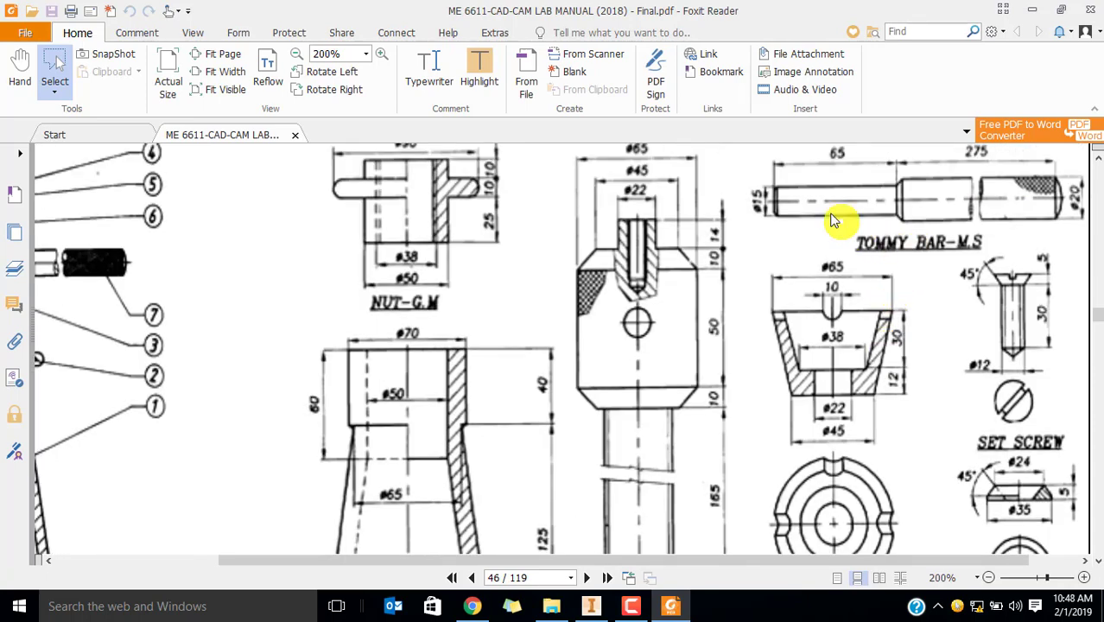
mouse_move(741, 145)
left_mouse_down()
mouse_move(850, 222)
mouse_move(1067, 222)
mouse_move(1093, 236)
left_mouse_up()
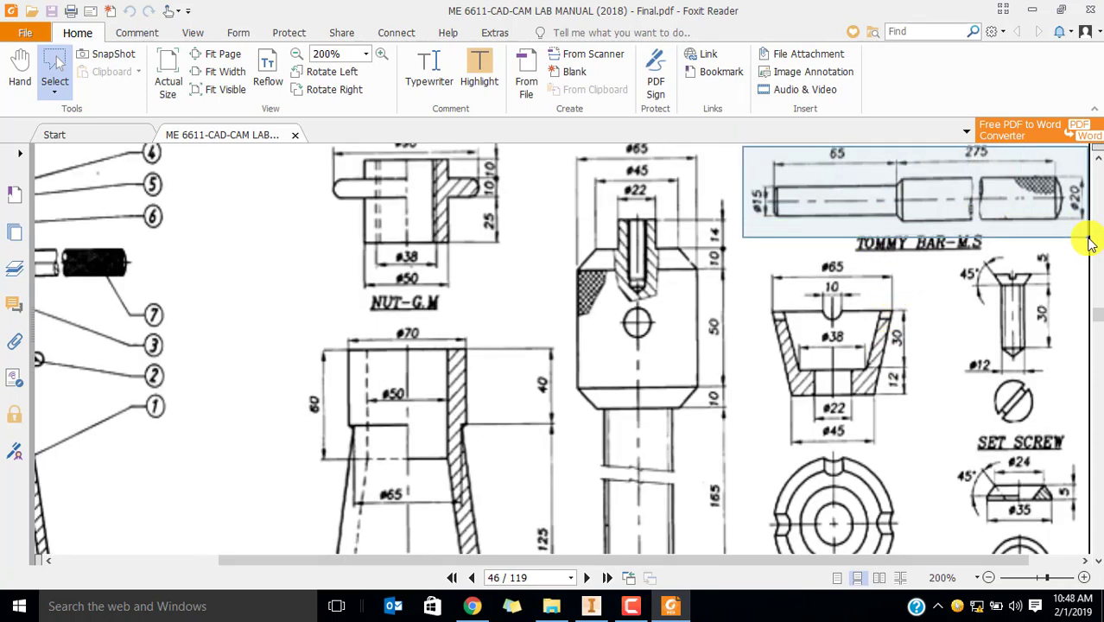
left_click_drag(1090, 242, 1083, 240)
scroll(1071, 263, "up", 1)
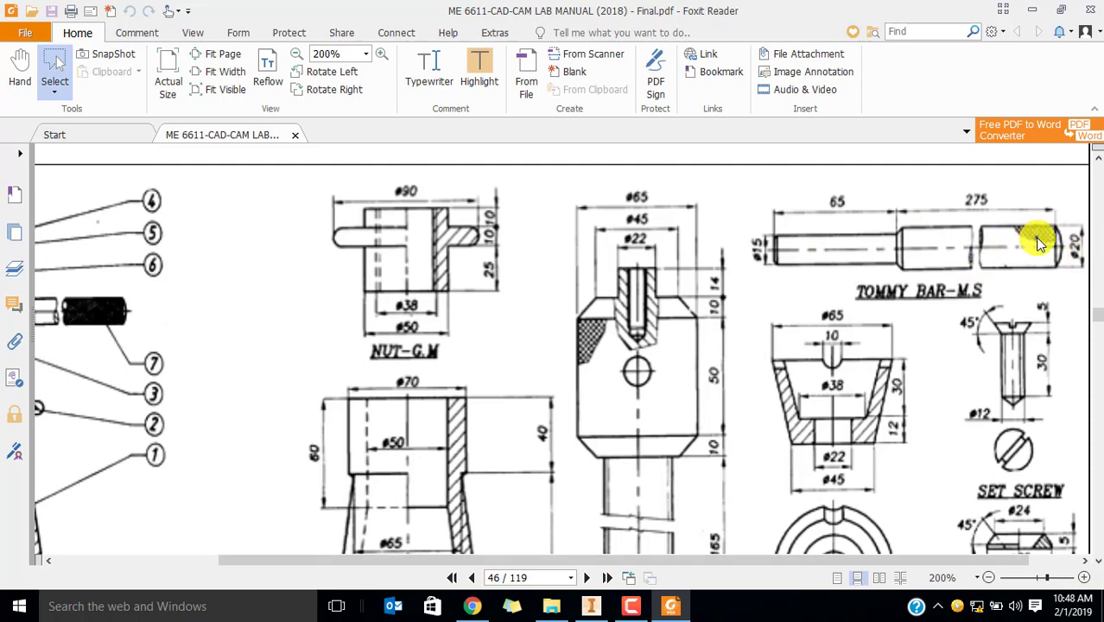
left_click_drag(1069, 227, 1087, 281)
left_click_drag(1082, 244, 1065, 269)
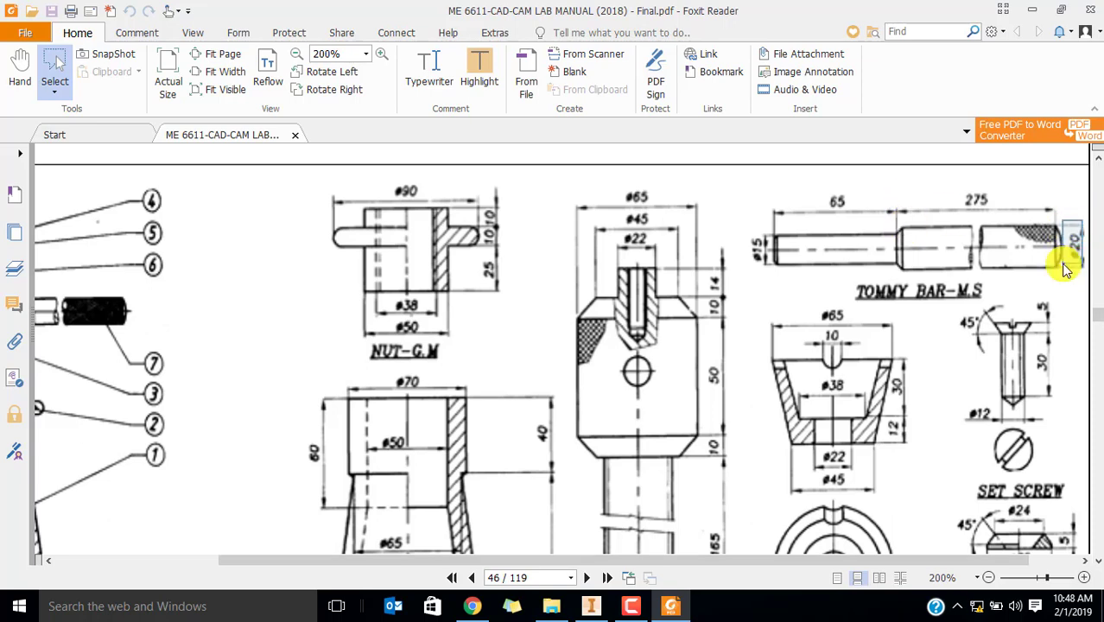
left_click_drag(978, 195, 987, 208)
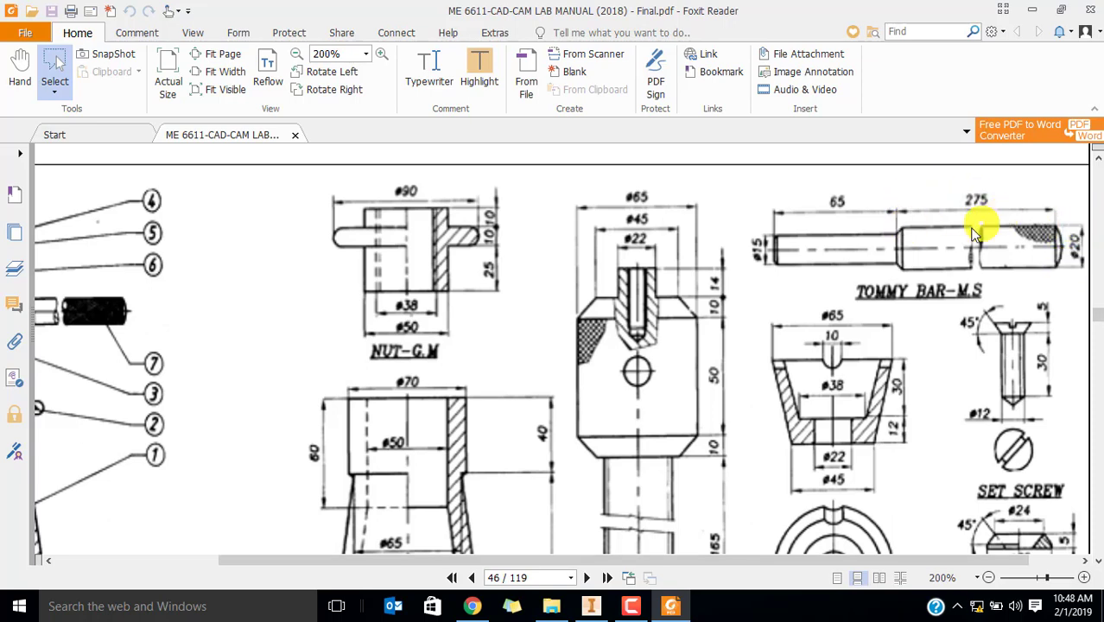
left_click_drag(754, 246, 775, 263)
Switch to Inventor, create a part from the metric Standard (mm).ipt template, and start a 2D sketch on the front plane
key("alt+Tab")
left_click(50, 61)
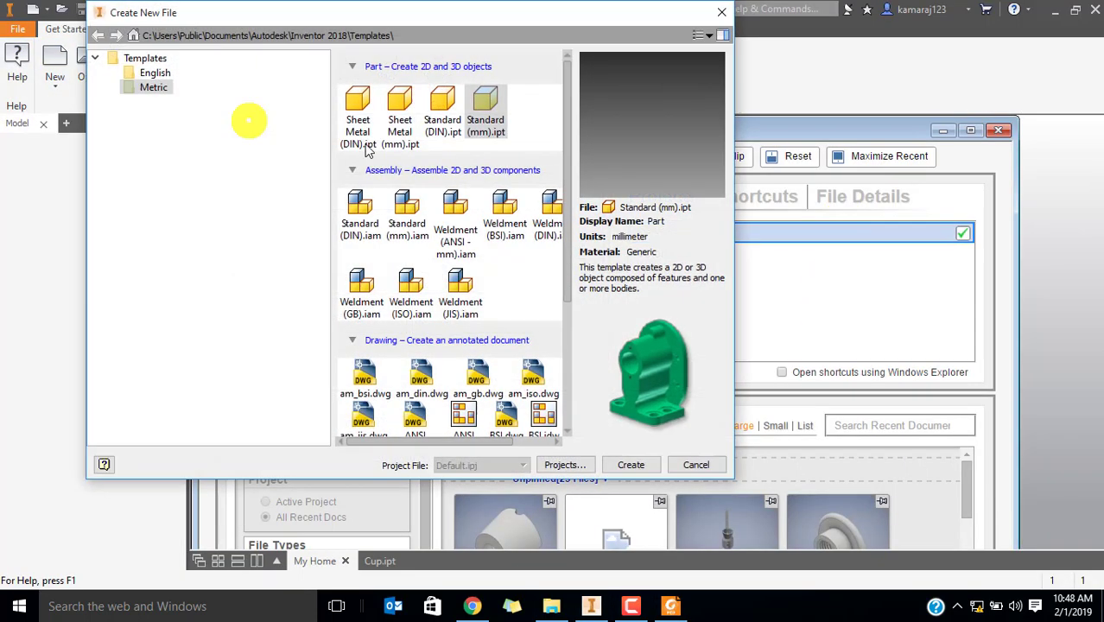
double_click(485, 102)
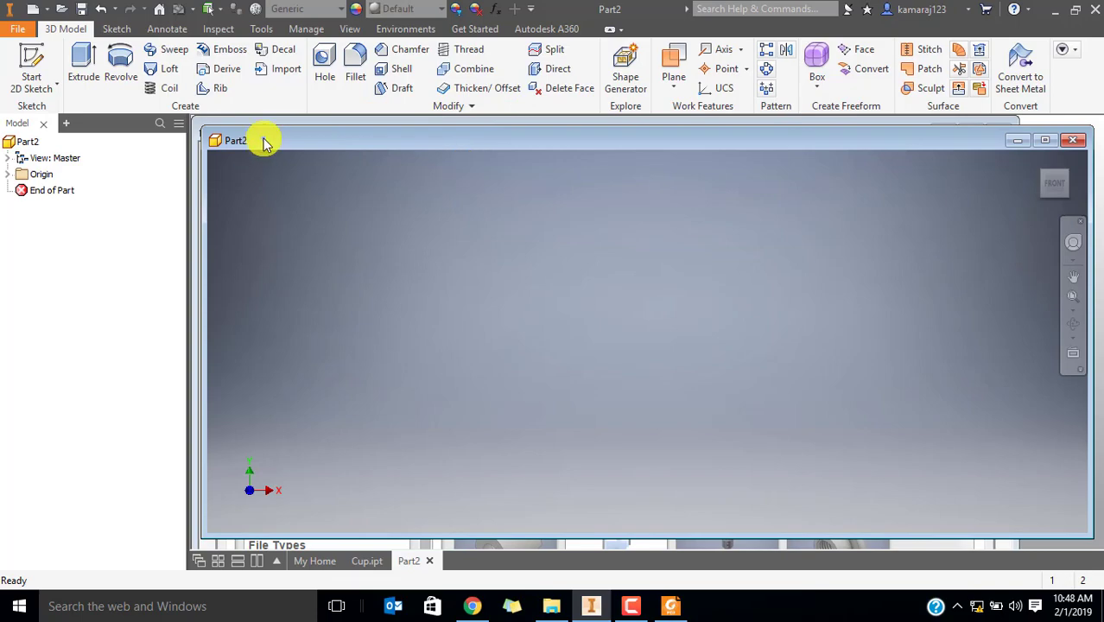
left_click(31, 62)
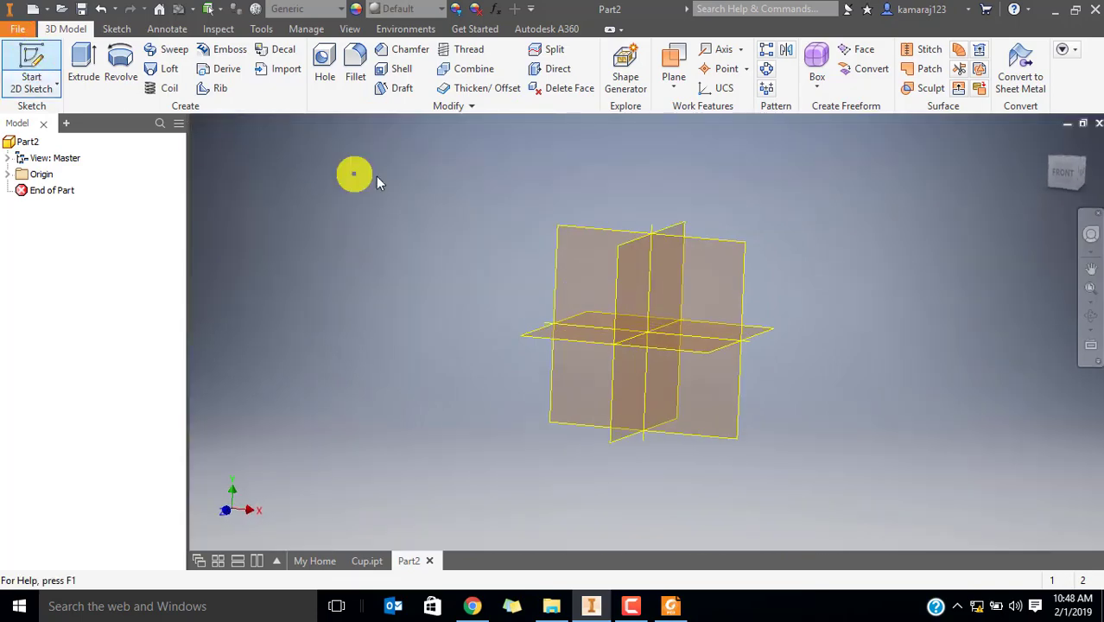
left_click(587, 195)
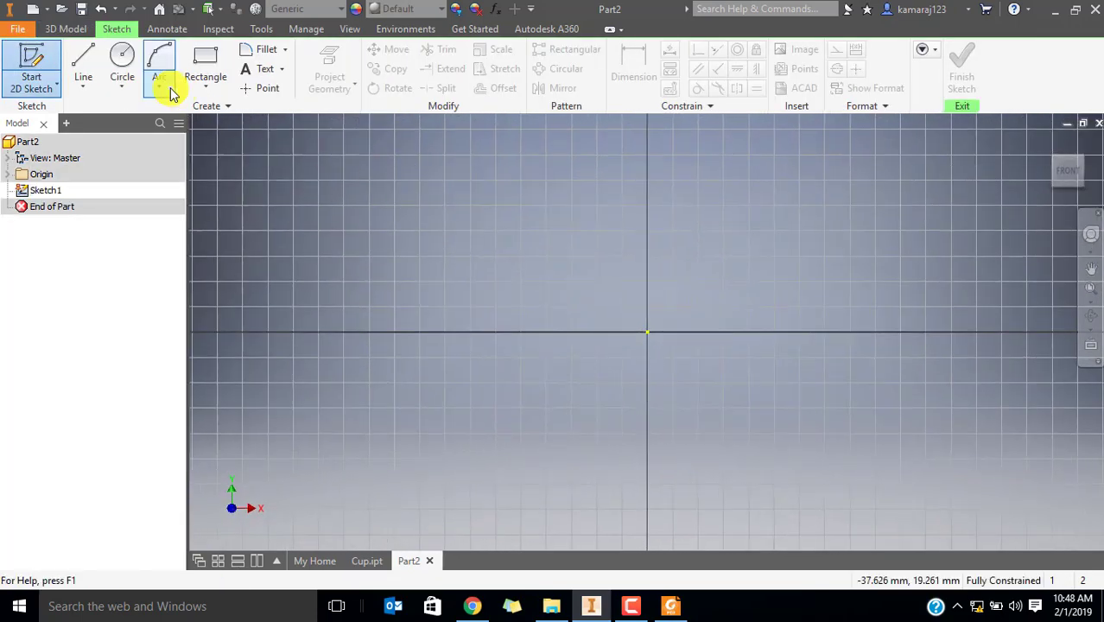
Sketch a 20 mm diameter circle centred on the origin and finish the sketch
left_click(122, 59)
left_click(647, 332)
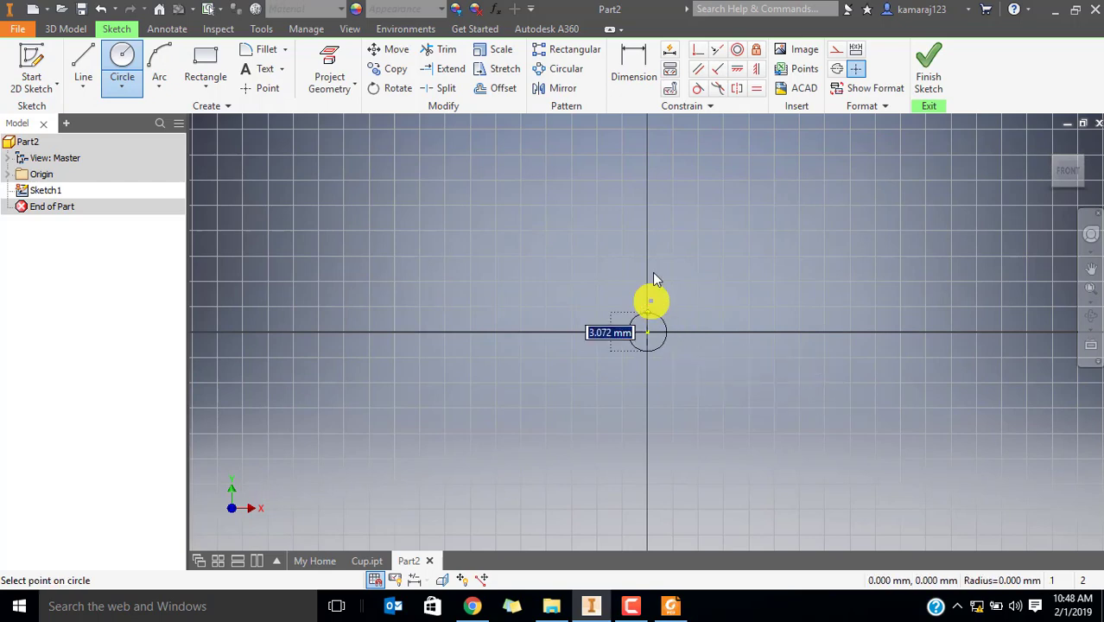
type("20")
key("Return")
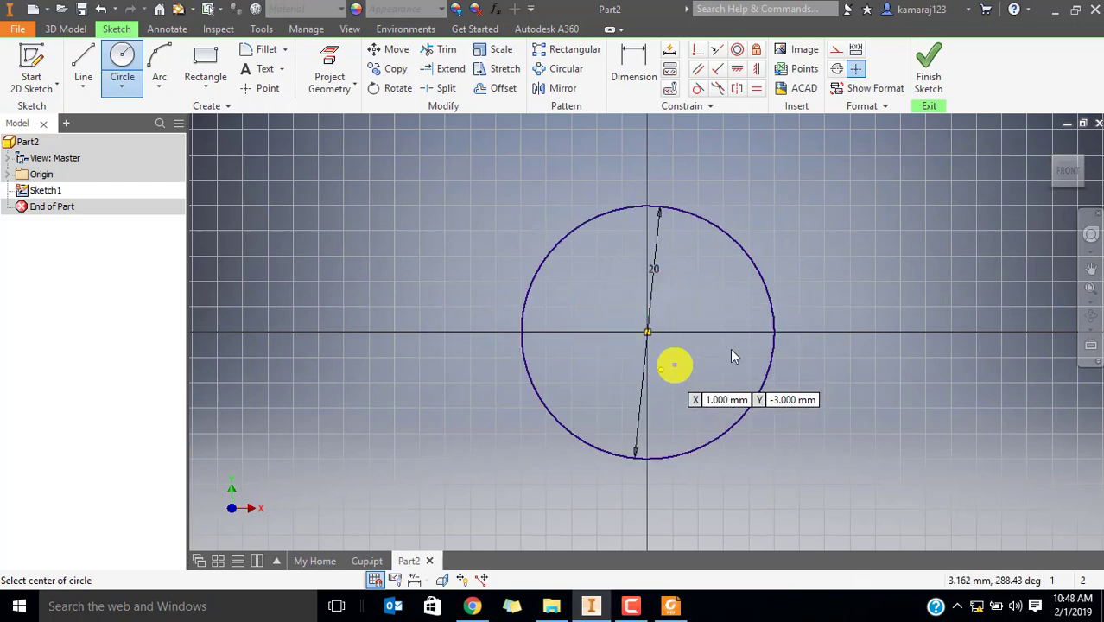
key("Escape")
left_click(940, 84)
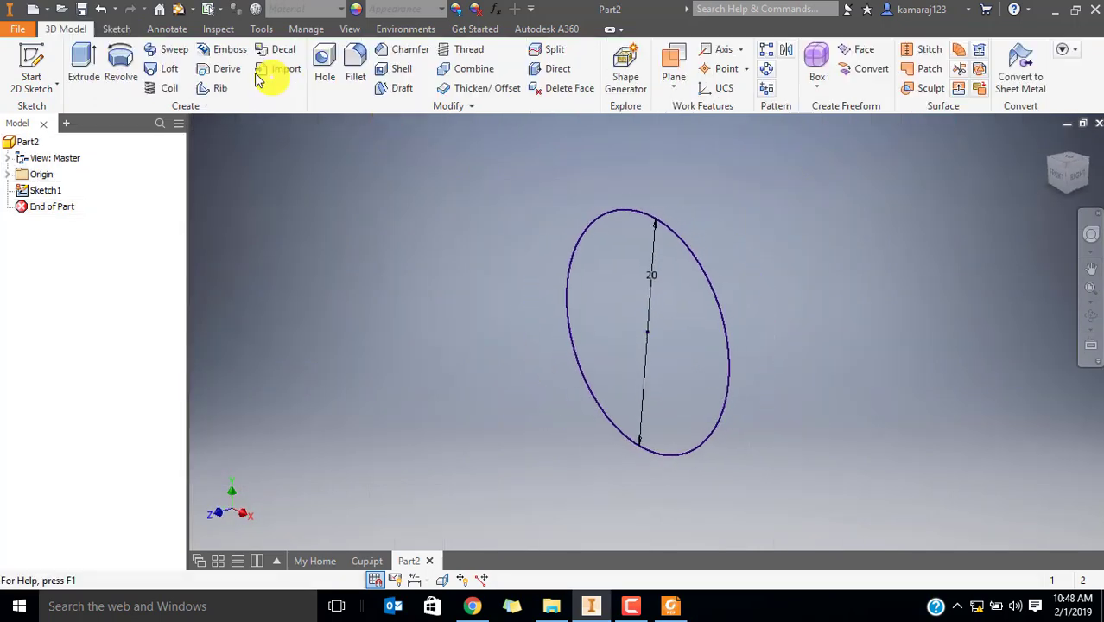
Extrude the 20 mm circle 275 mm, checking the bar's length in the lab manual drawing
left_click(87, 62)
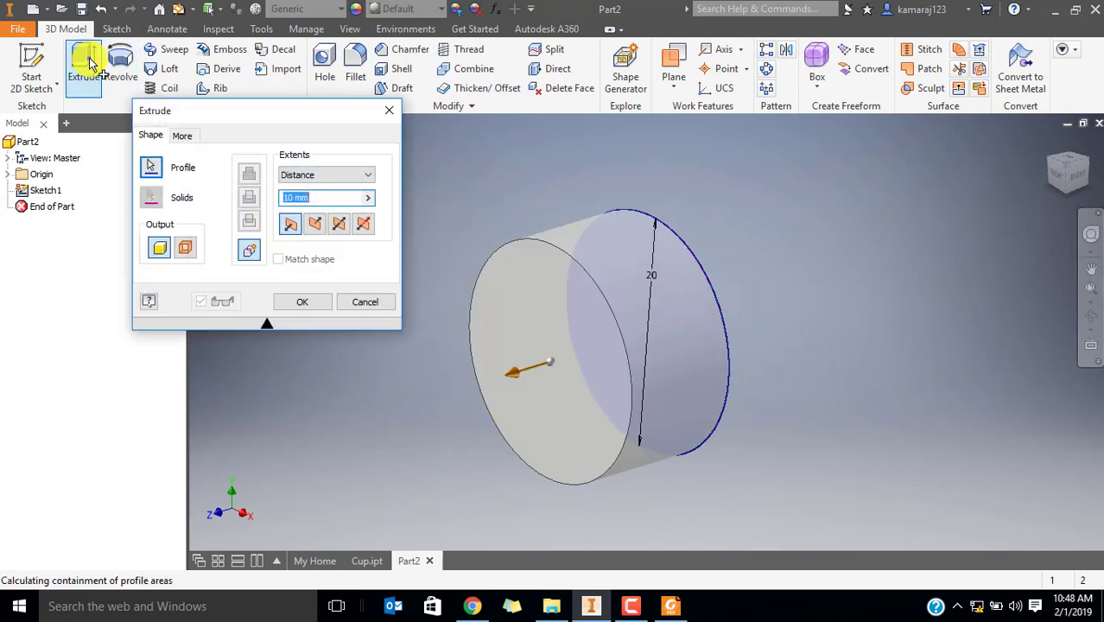
key("alt+Tab")
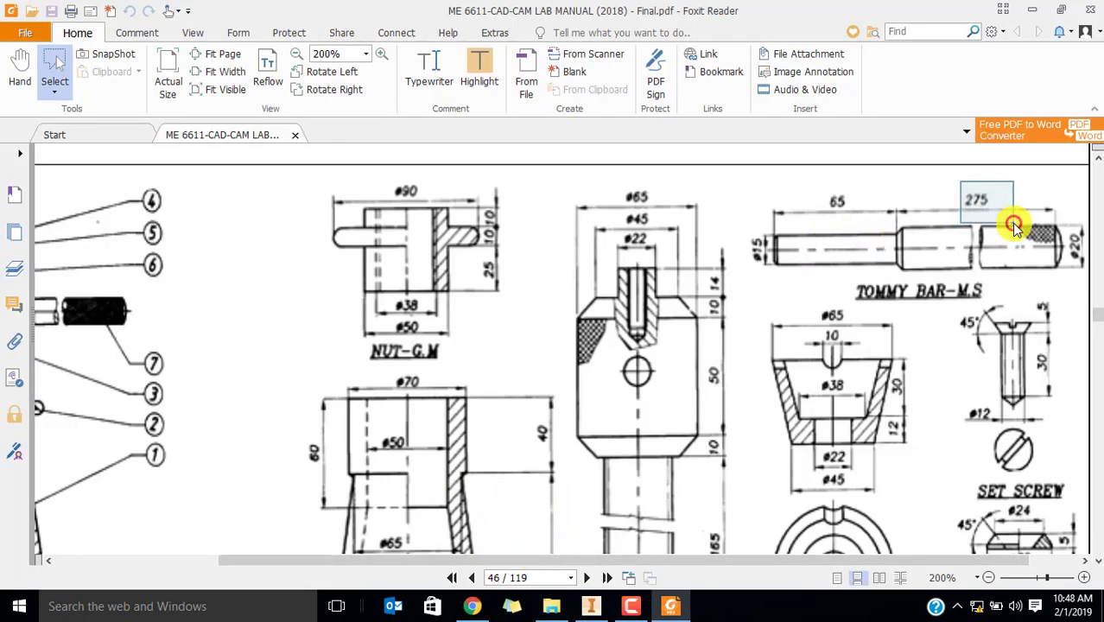
key("alt+Tab")
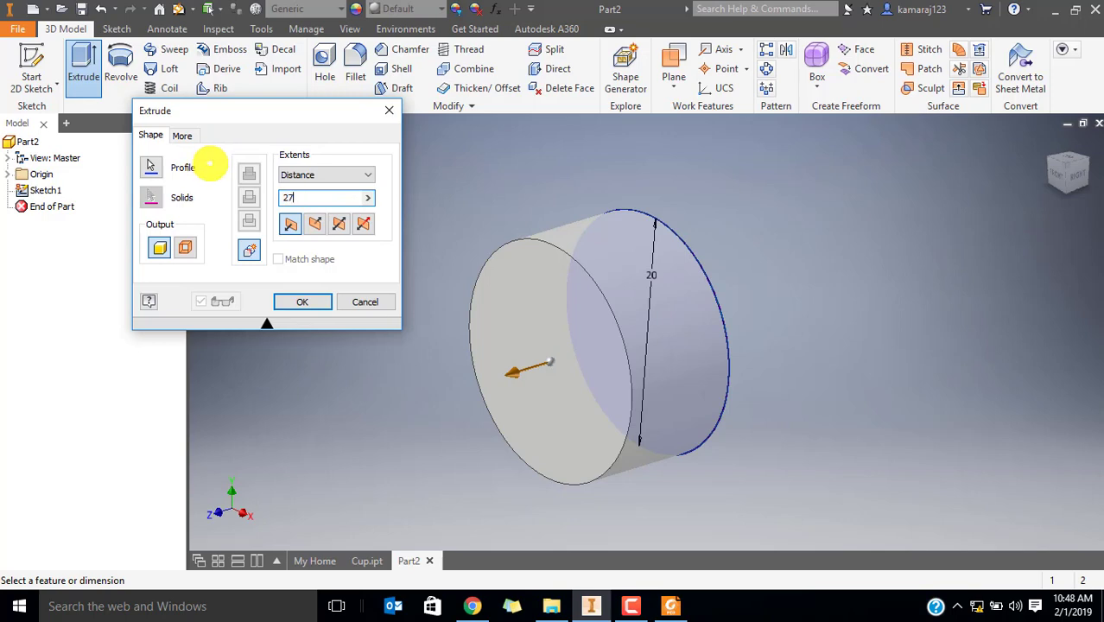
key("Return")
Sketch a concentric 15 mm diameter circle on the front end face of the bar and finish the sketch
scroll(624, 387, "down", 5)
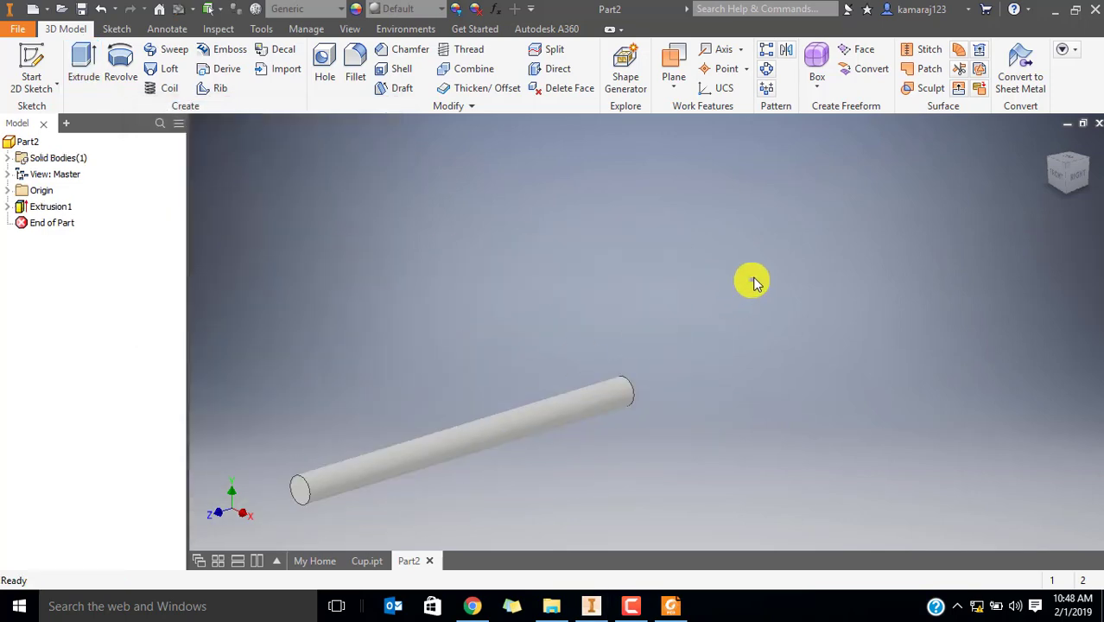
scroll(428, 430, "up", 5)
scroll(428, 429, "down", 5)
middle_click_drag(394, 332, 493, 295)
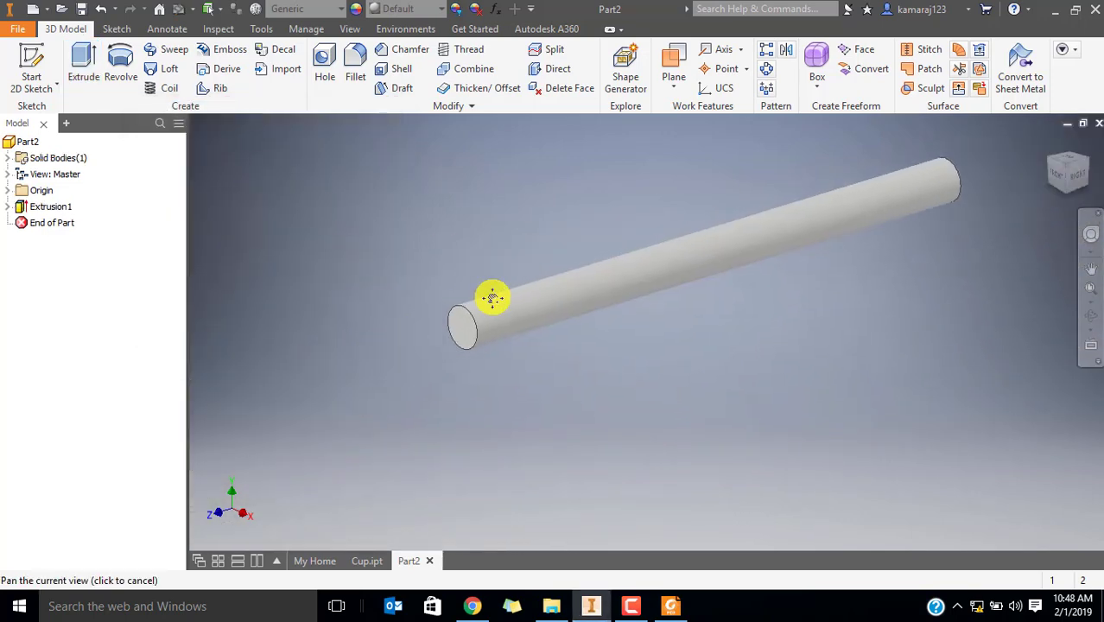
left_click(12, 57)
scroll(424, 360, "up", 3)
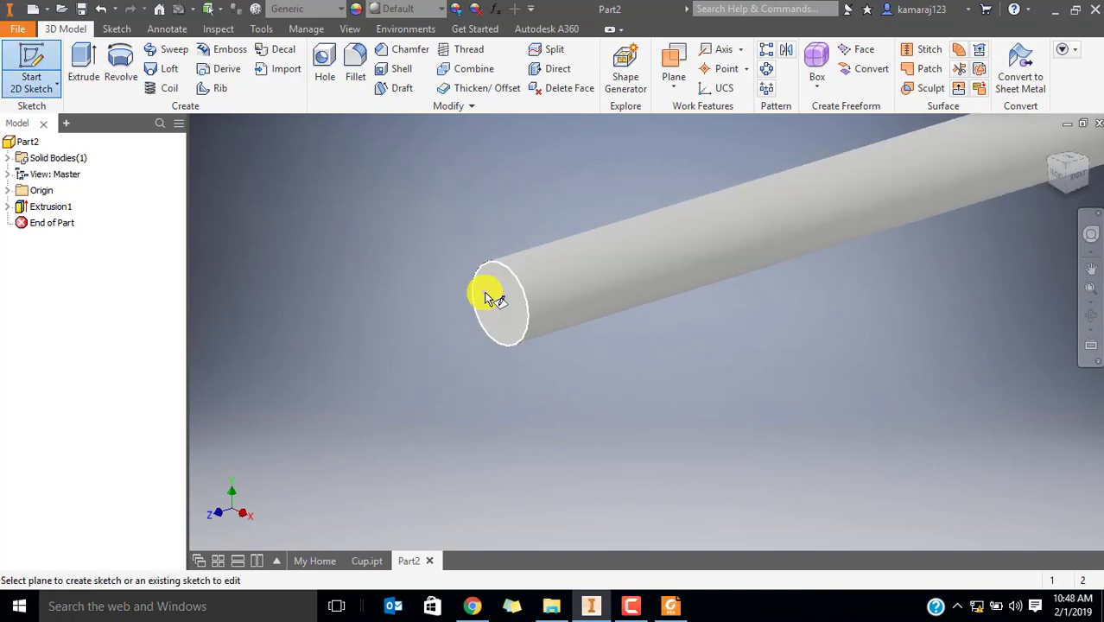
left_click(486, 296)
left_click(122, 62)
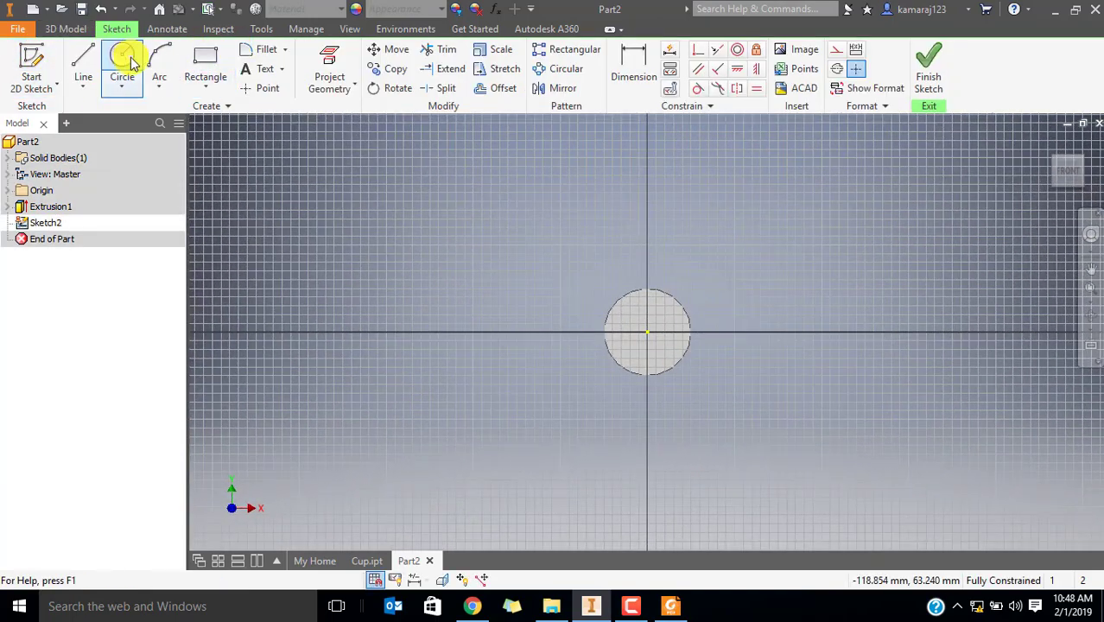
left_click(647, 331)
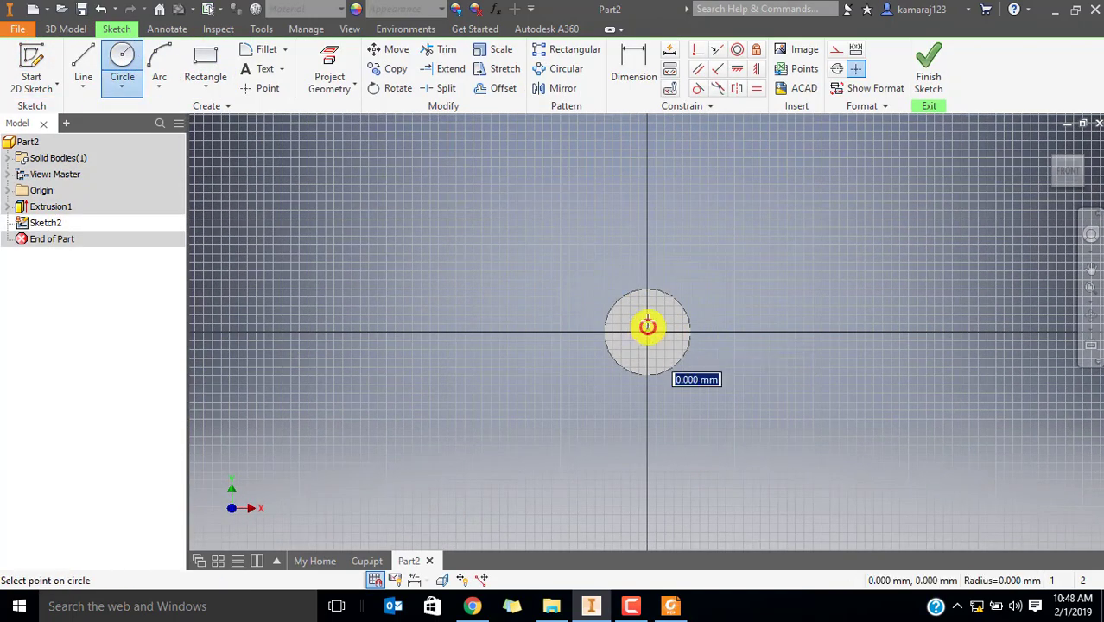
left_click(668, 348)
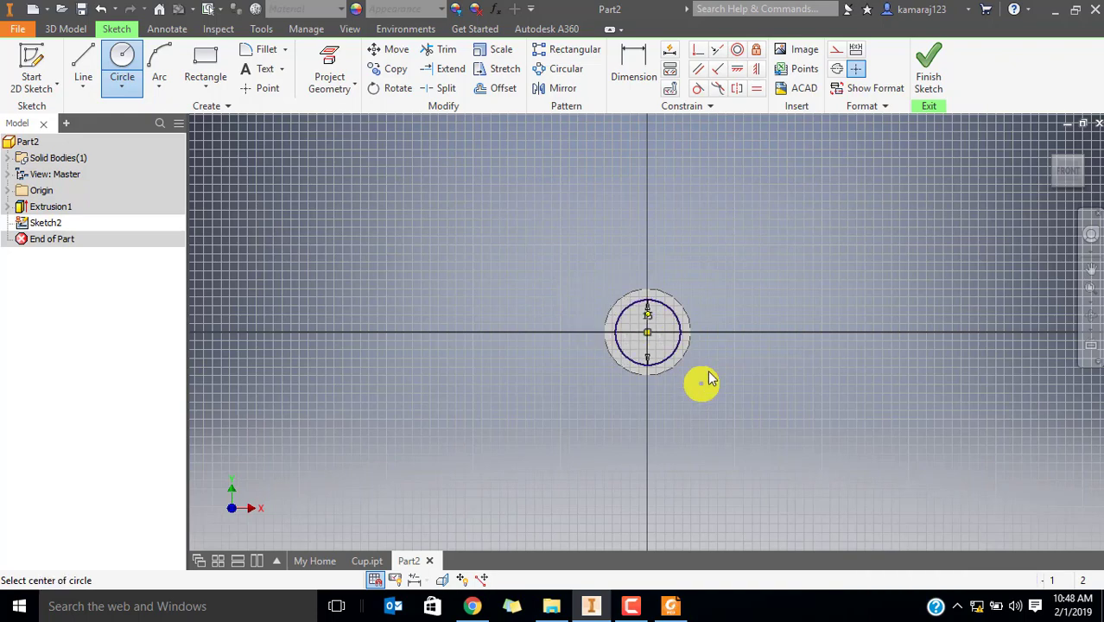
left_click(928, 71)
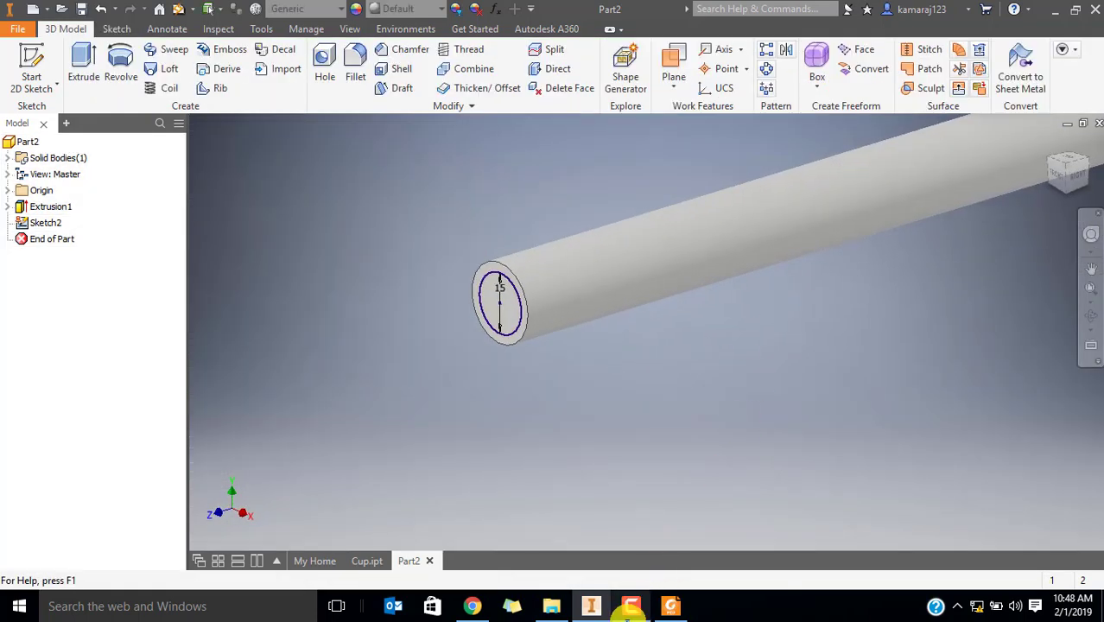
Extrude the 15 mm circle outward 65 mm, joined to the bar, checking the length in the lab manual drawing
key("alt+Tab")
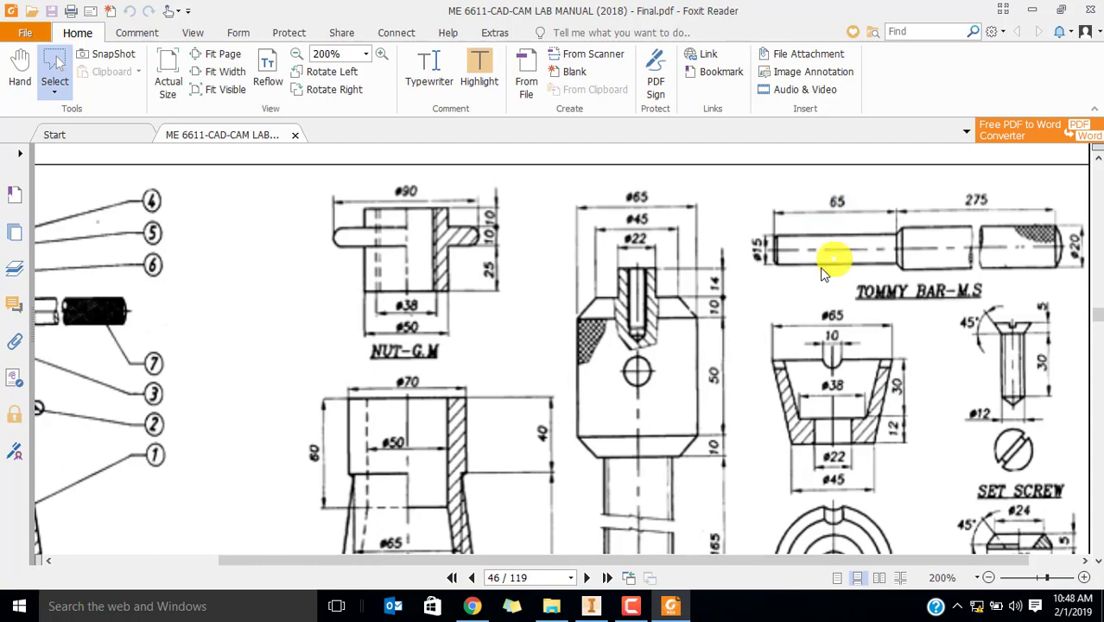
key("alt+Tab")
left_click(82, 65)
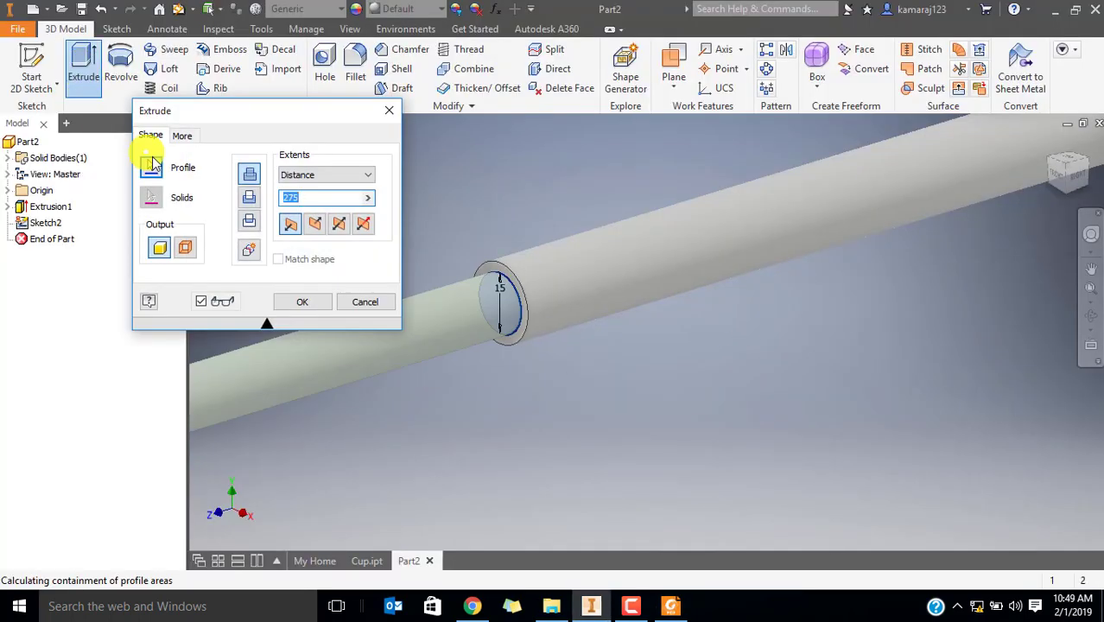
type("65")
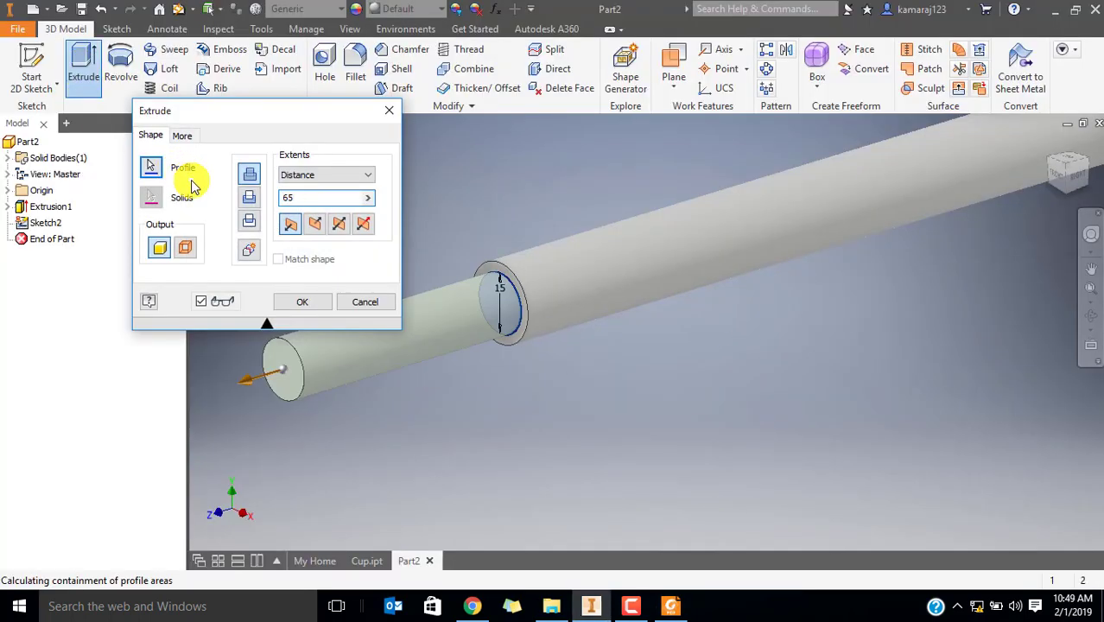
key("Return")
scroll(611, 289, "down", 3)
middle_click_drag(661, 256, 467, 337)
Examine the tommy bar's shoulder in the lab manual drawing and the same shoulder on the Inventor model
key("alt+Tab")
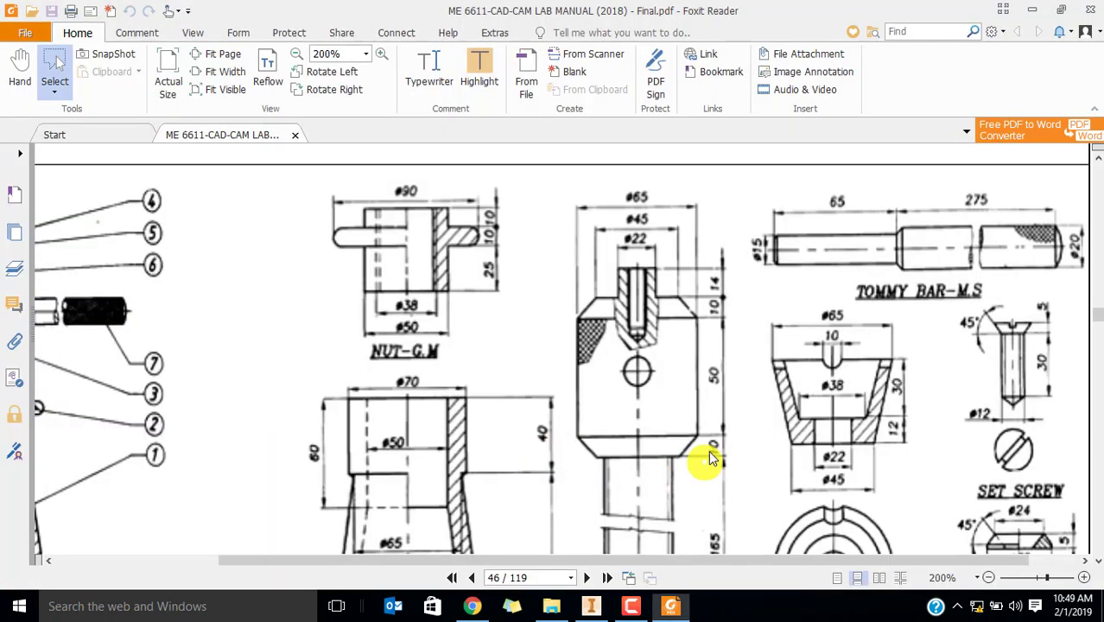
left_click_drag(887, 221, 914, 281)
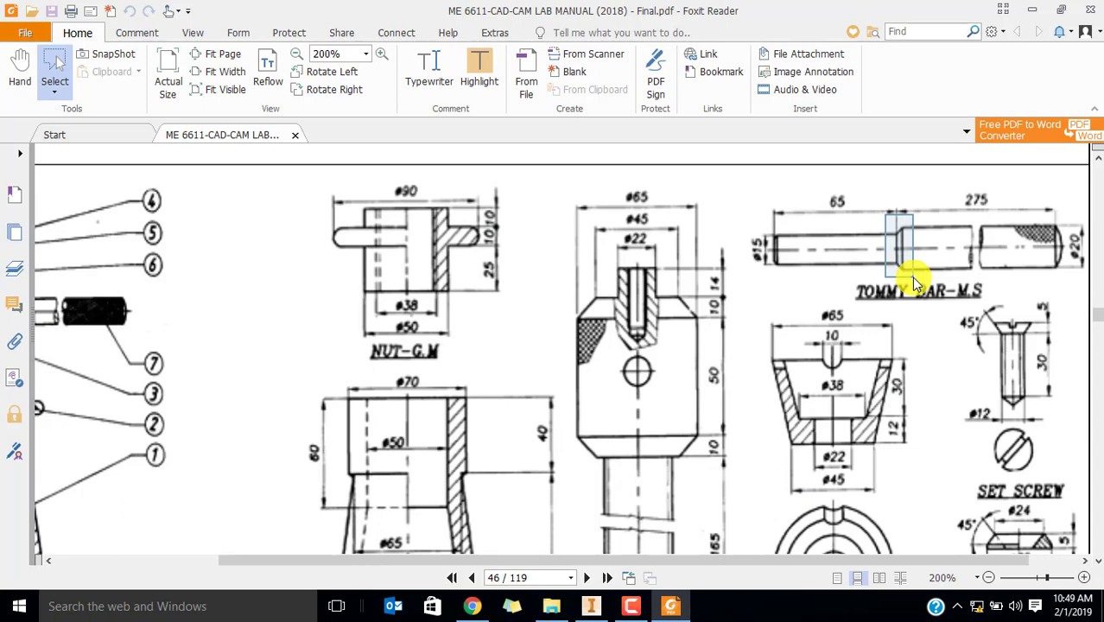
key("alt+Tab")
scroll(382, 320, "up", 5)
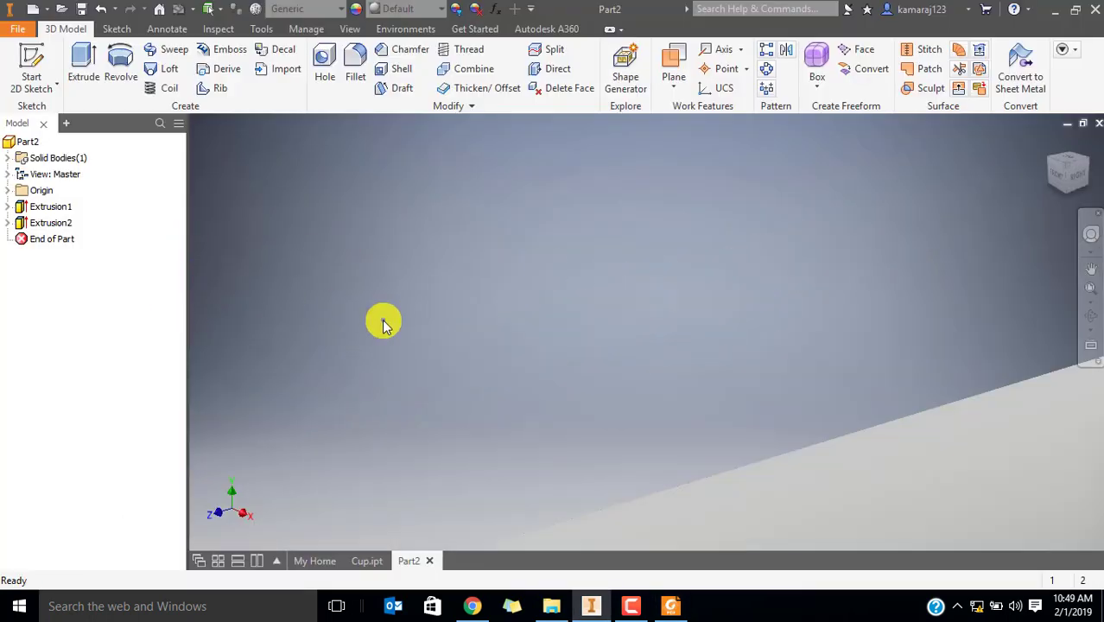
scroll(374, 399, "down", 2)
scroll(374, 399, "down", 3)
scroll(439, 282, "up", 3)
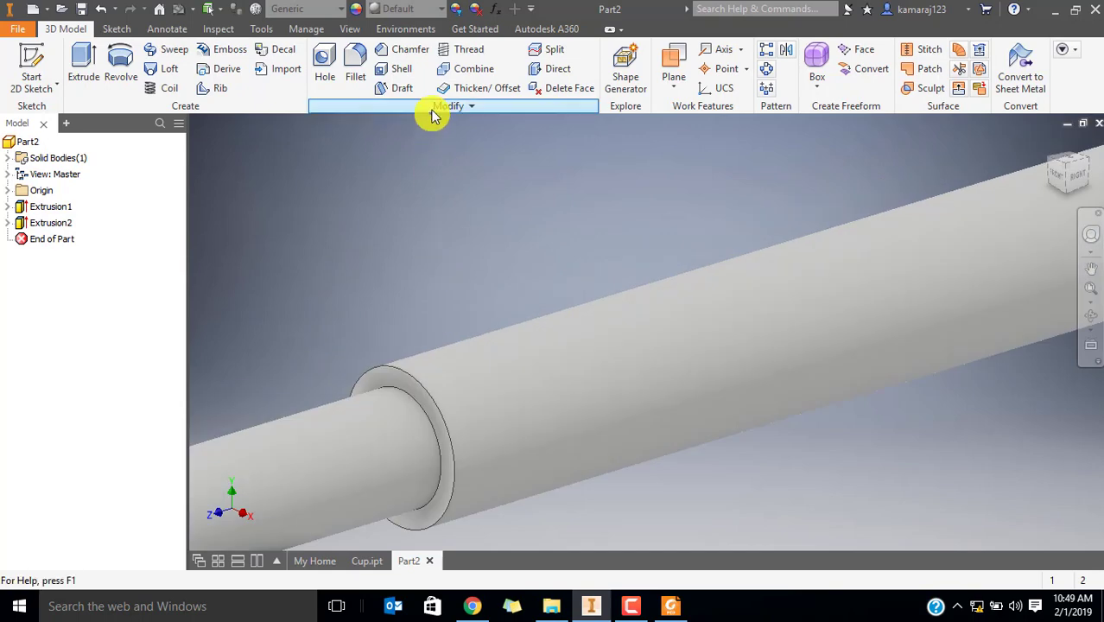
Set up a distance-and-angle chamfer of 2.5 mm at 45 degrees on the 20 mm section's edge at the shoulder
left_click(401, 56)
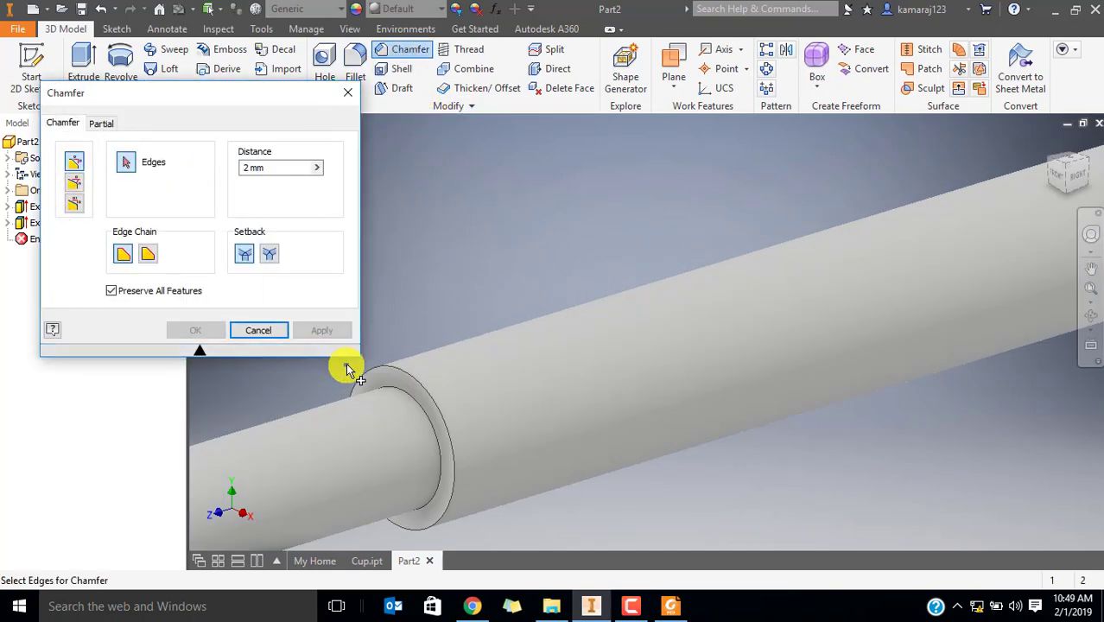
left_click(75, 182)
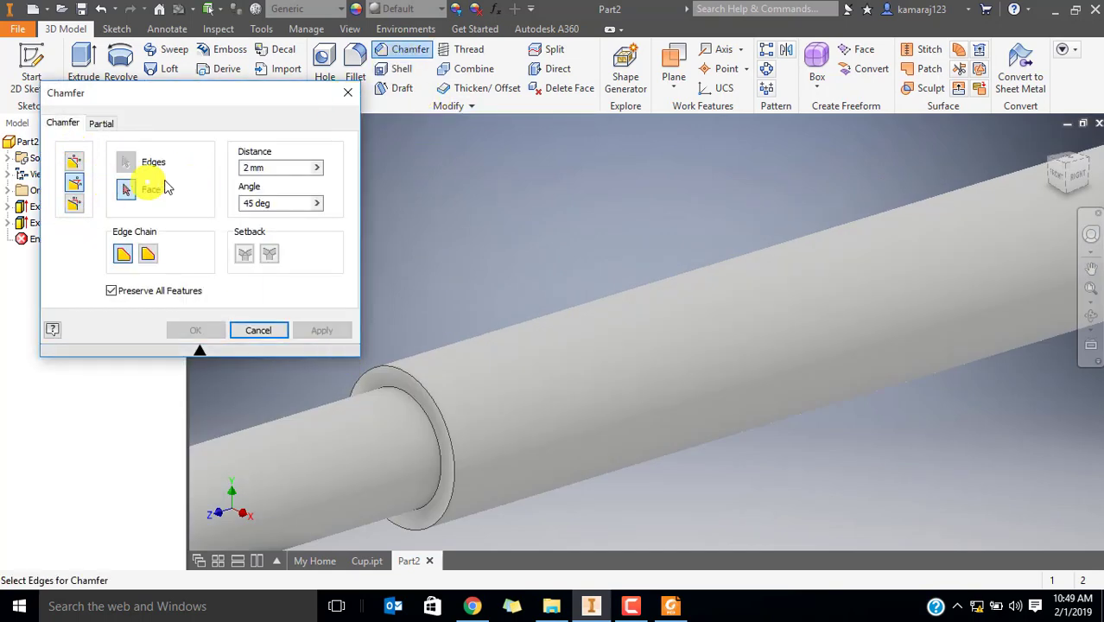
left_click(263, 167)
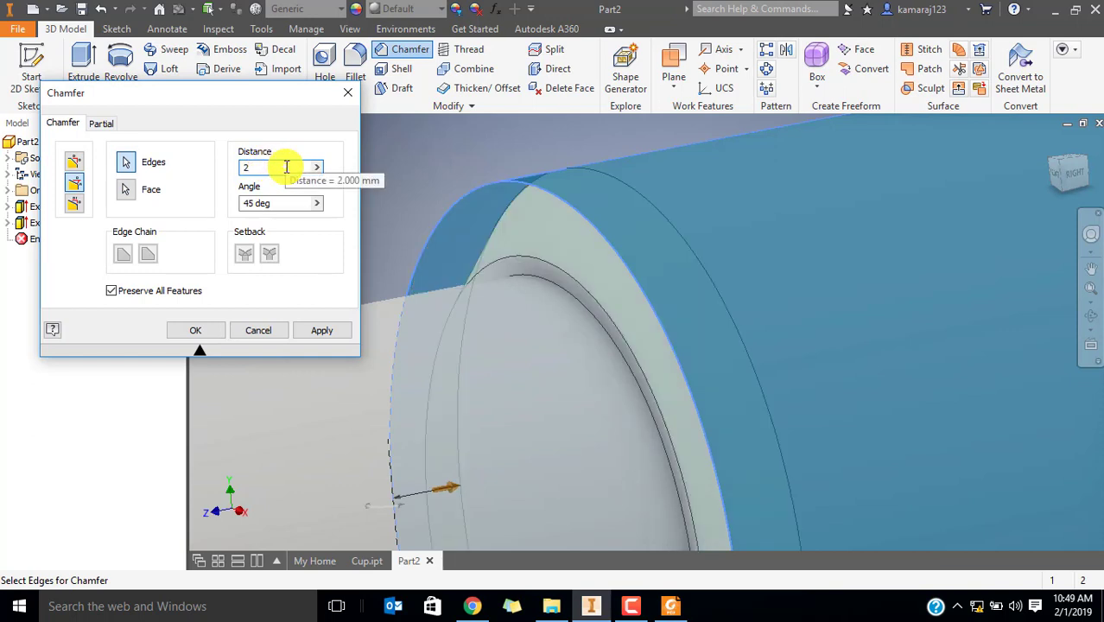
middle_click_drag(402, 197, 706, 220, "shift")
scroll(574, 249, "down", 2)
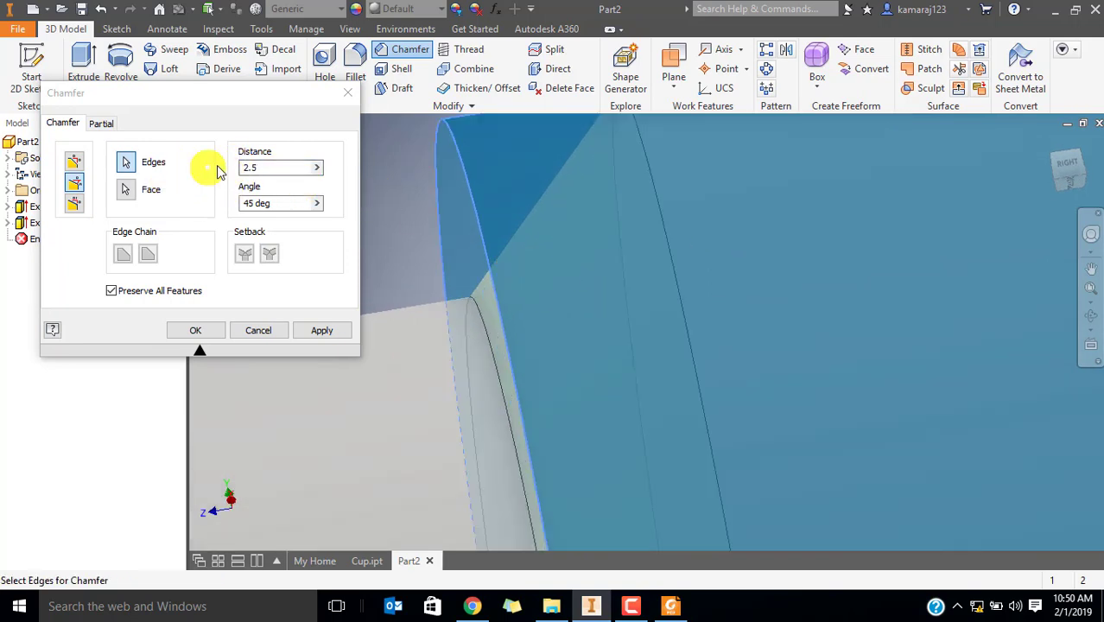
scroll(650, 194, "up", 2)
Reselect the outer shoulder edge for the 2.5 mm chamfer, apply it, and inspect the bevelled shoulder
left_click(126, 163)
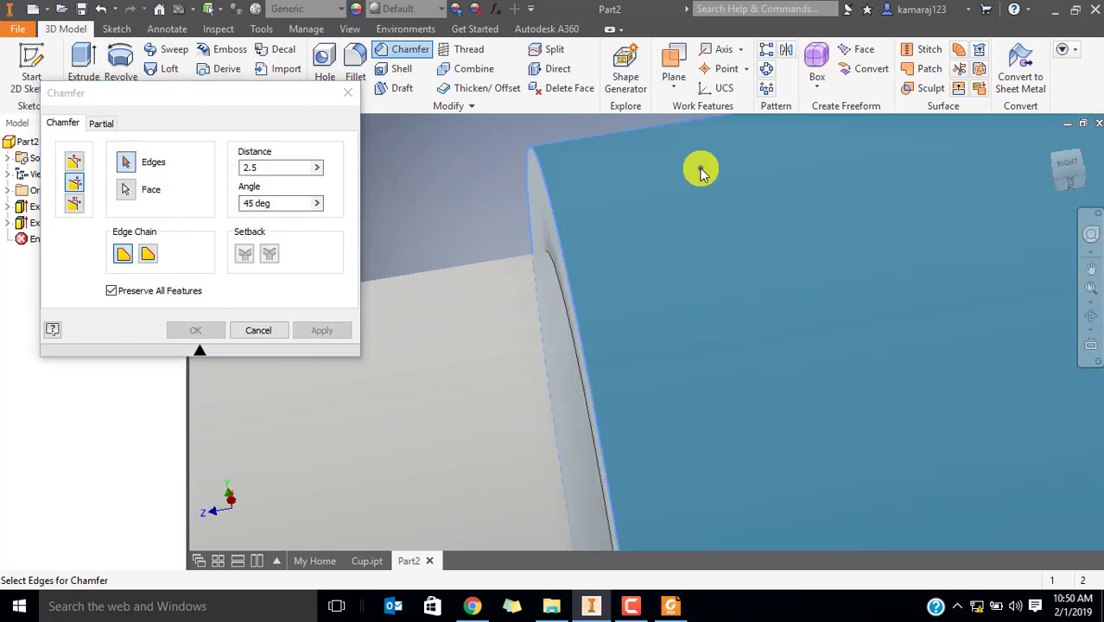
left_click(247, 168)
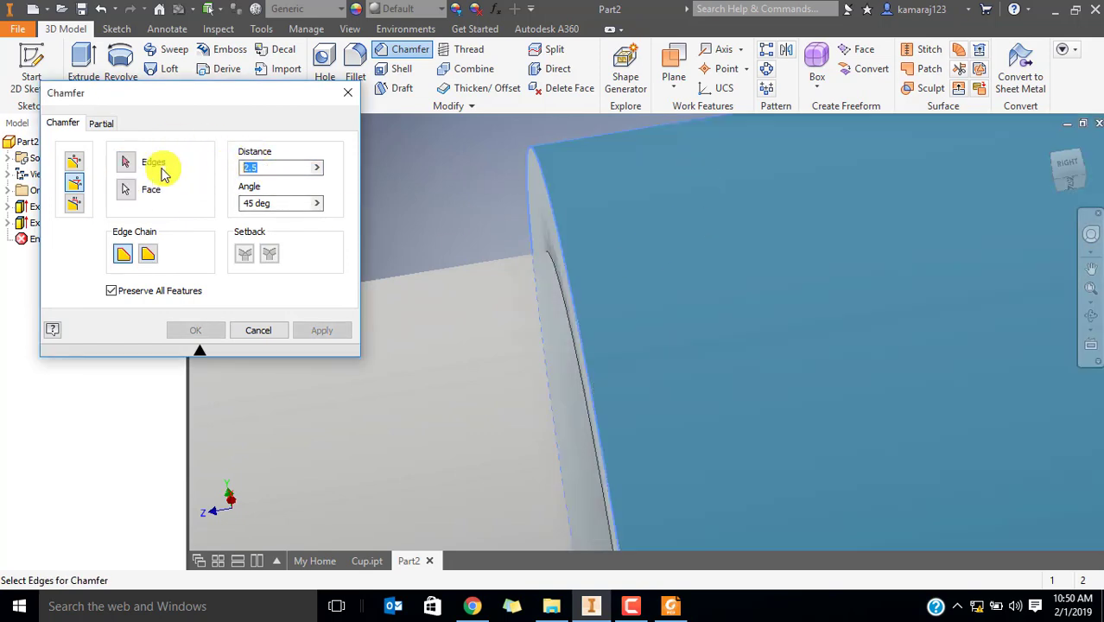
left_click(131, 164)
left_click(546, 191)
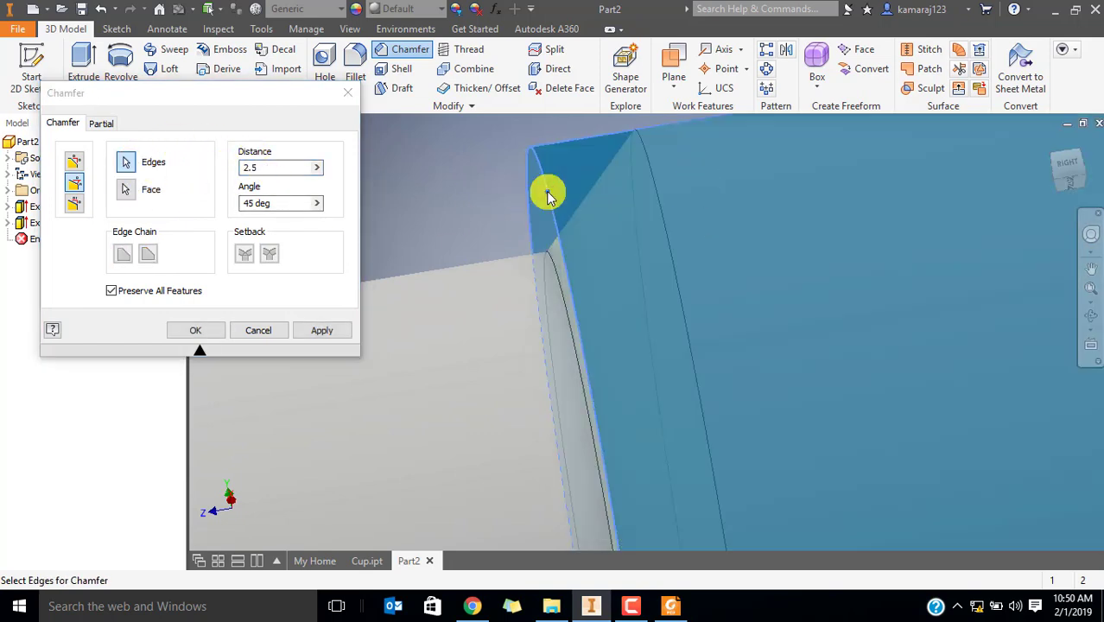
middle_click_drag(653, 259, 626, 259, "shift")
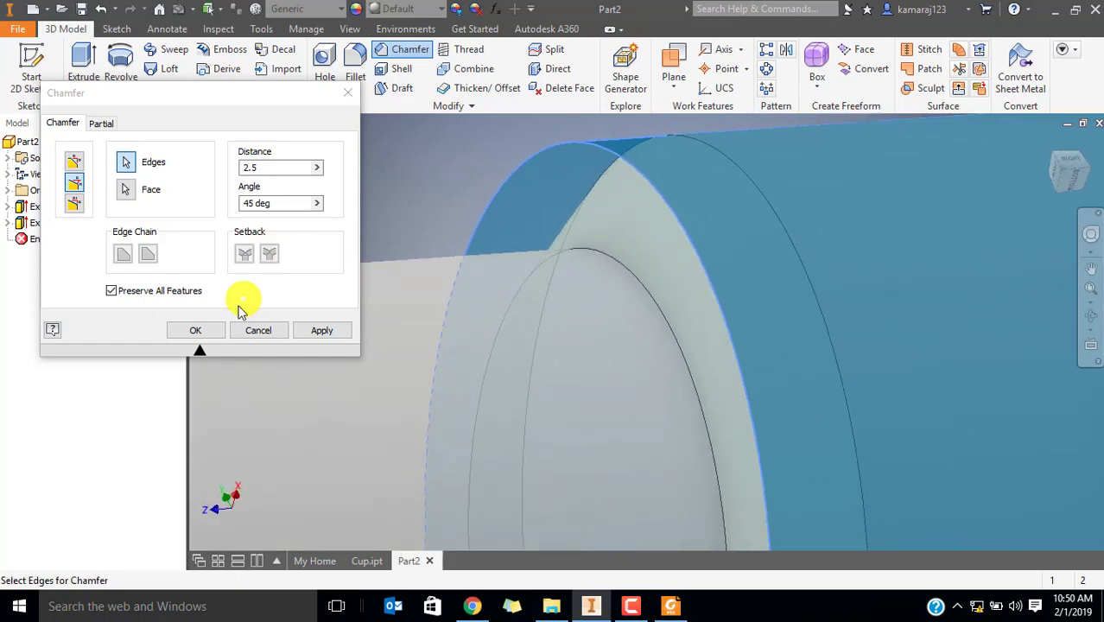
left_click(195, 330)
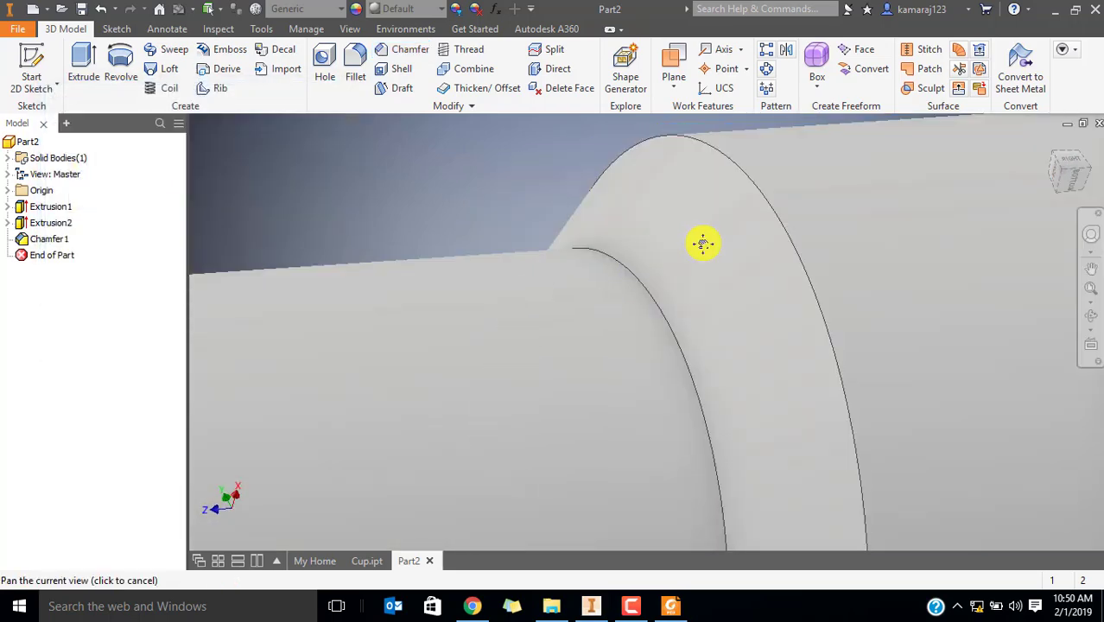
middle_click_drag(702, 242, 591, 249)
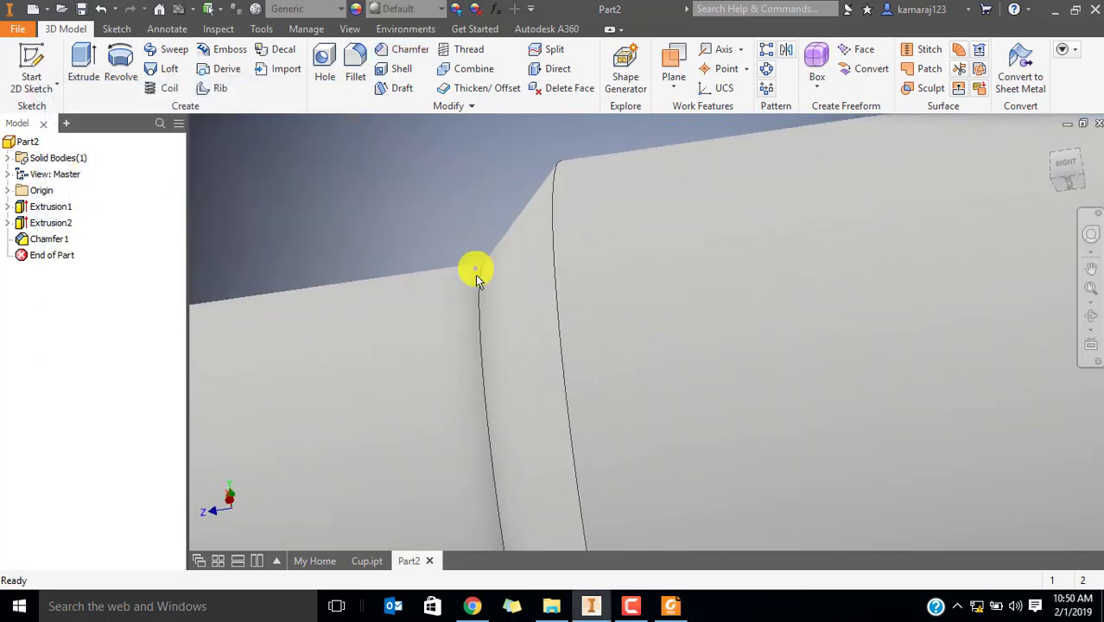
scroll(509, 229, "down", 5)
middle_click_drag(830, 234, 708, 256)
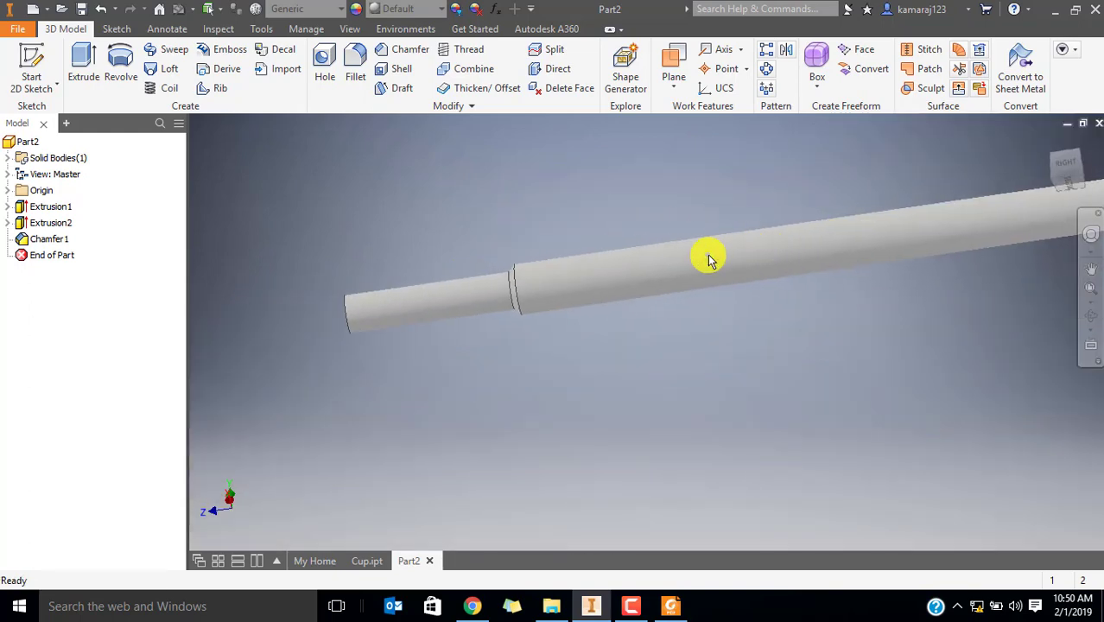
Chamfer the free end edge of the 15 mm section by distance and angle, 2.5 mm at 45 degrees
left_click(670, 606)
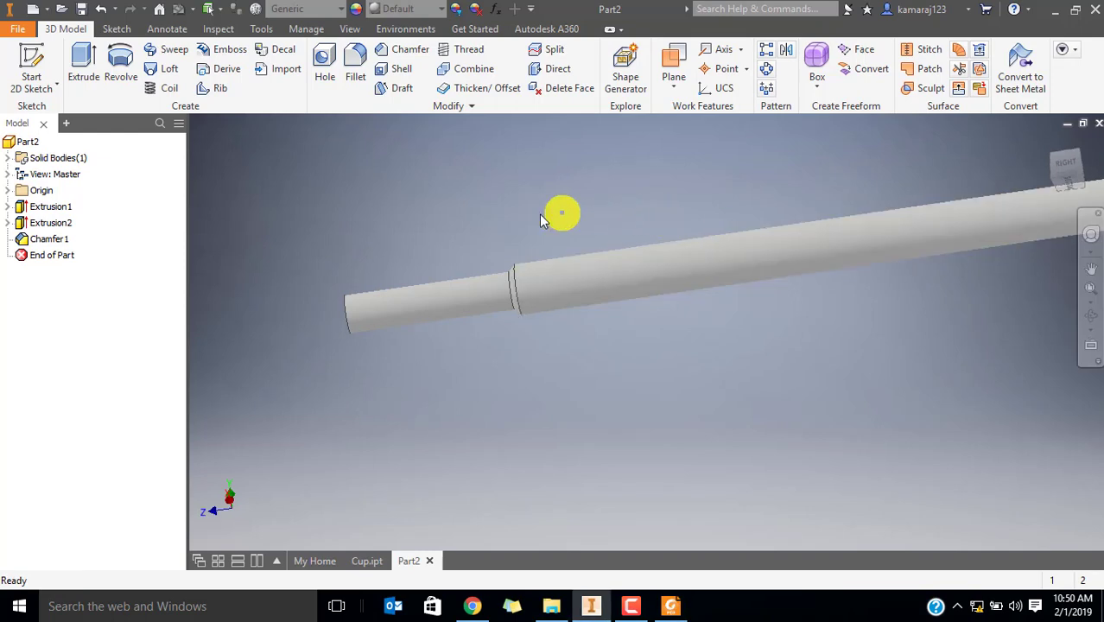
left_click(402, 48)
middle_click_drag(394, 165, 449, 232, "shift")
double_click(266, 167)
type("1")
scroll(459, 300, "down", 5)
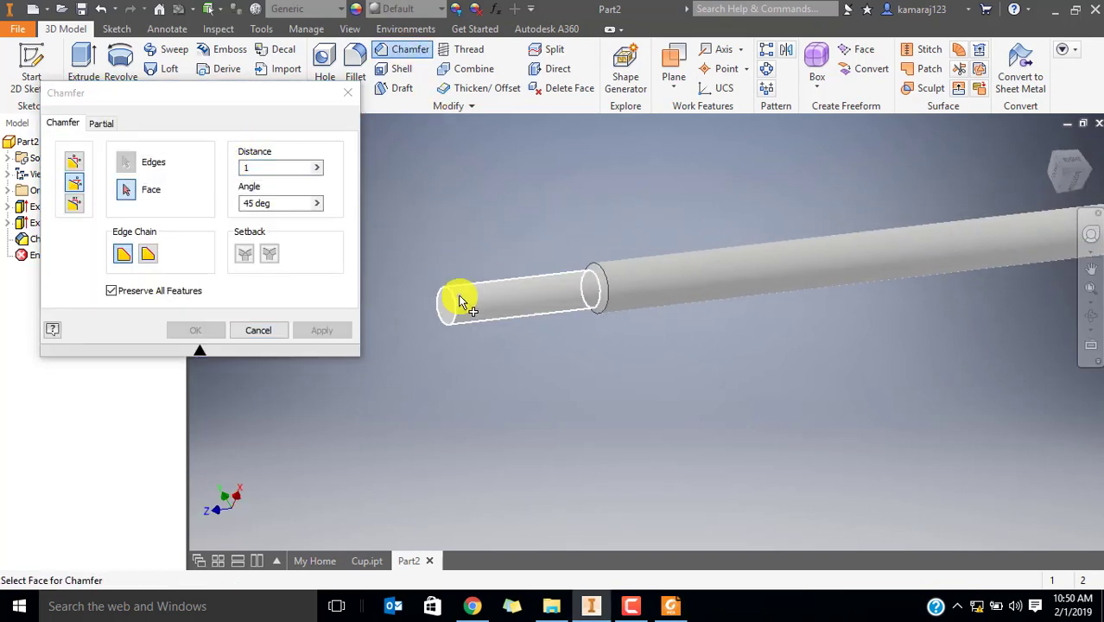
left_click(425, 313)
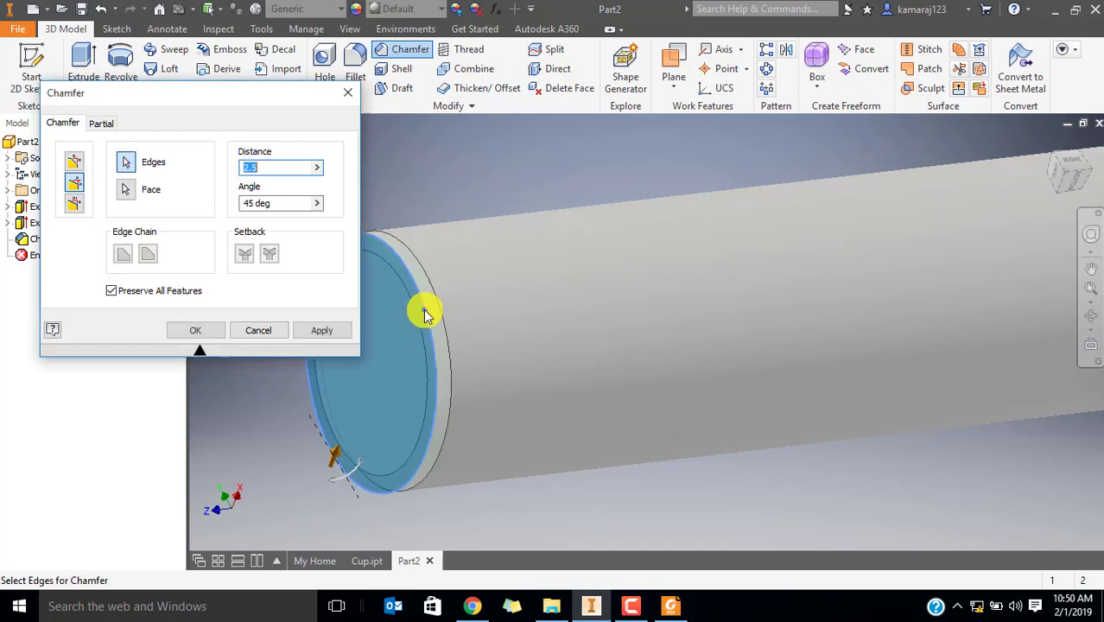
type("2.5")
middle_click_drag(424, 311, 587, 339)
left_click(208, 332)
Review the whole bar, and examine the rounded end of the tommy bar's 20 mm section in the lab manual drawing
scroll(400, 310, "up", 5)
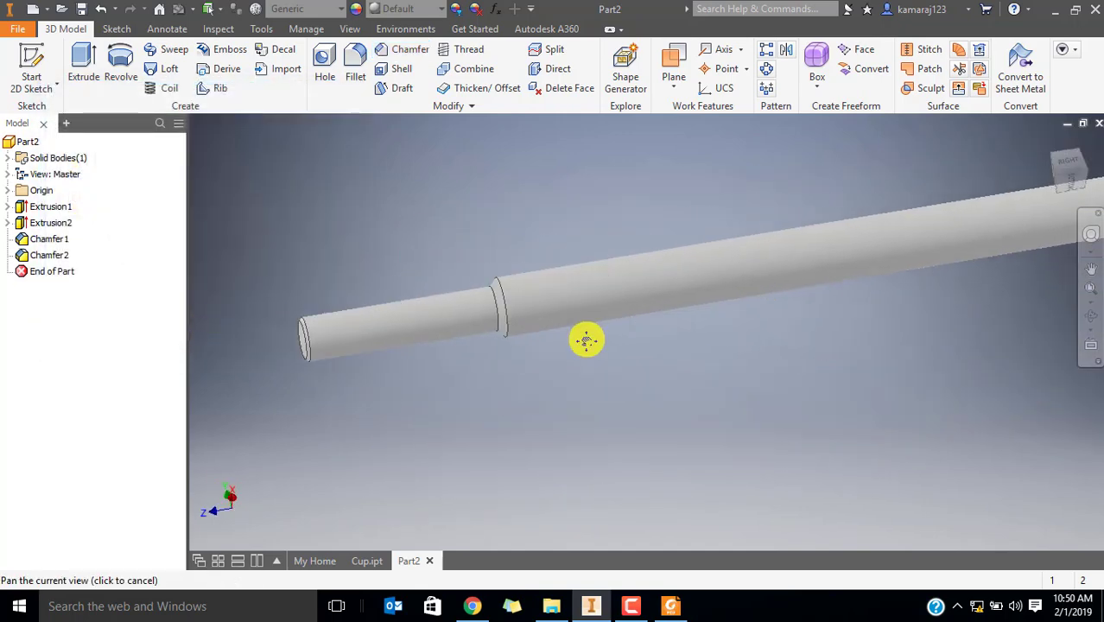
scroll(587, 339, "up", 5)
middle_click_drag(806, 286, 777, 287, "shift")
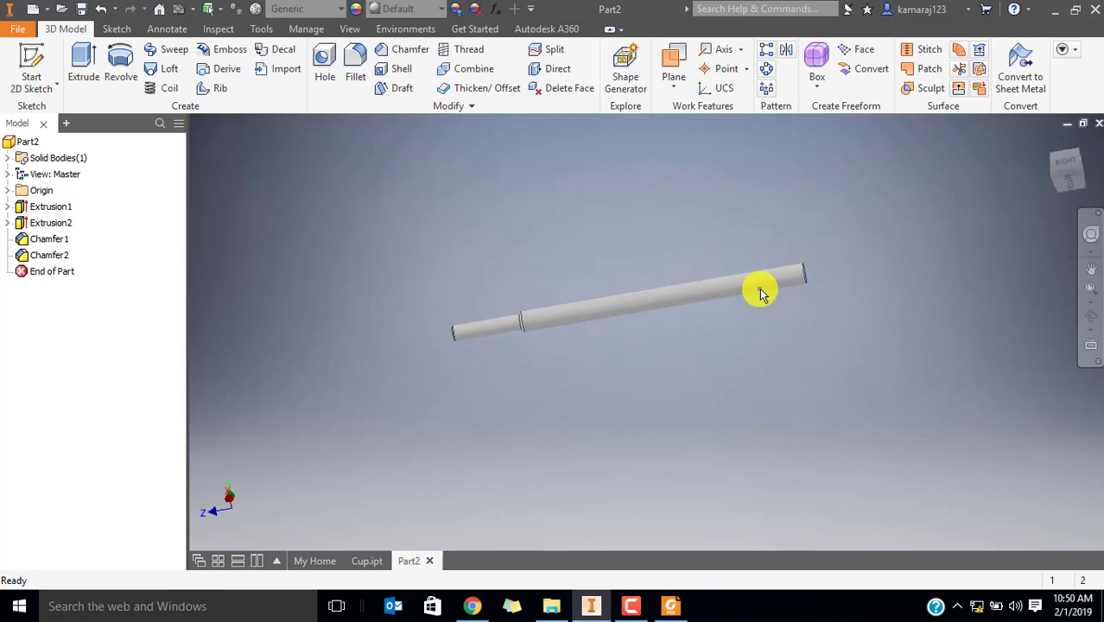
key("alt+Tab")
scroll(1047, 256, "up", 3, "ctrl")
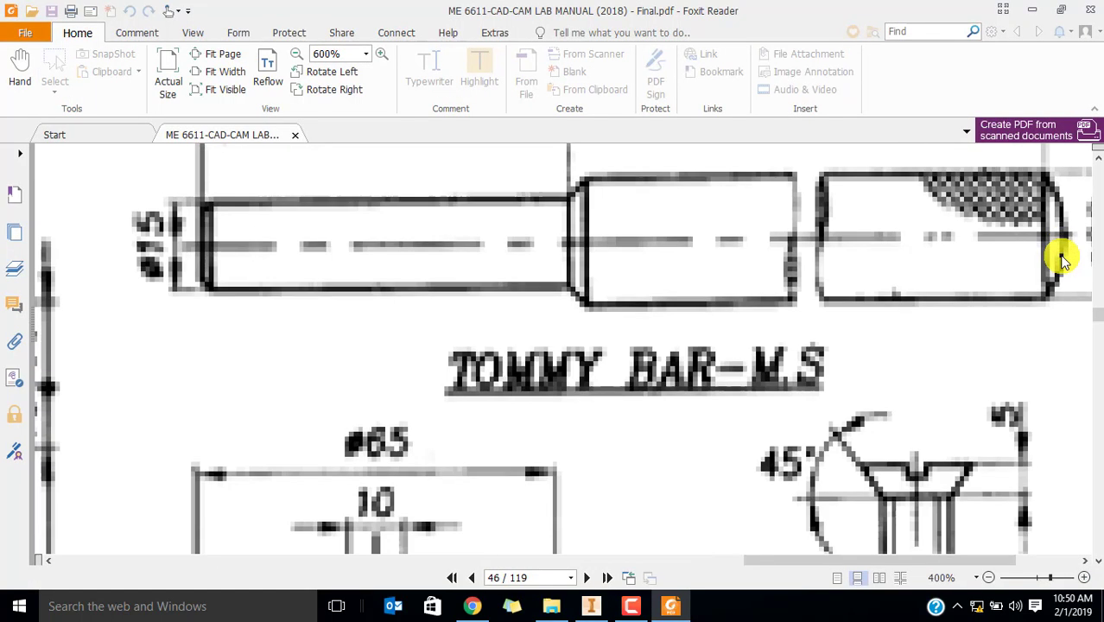
scroll(1041, 250, "up", 3)
scroll(1040, 252, "down", 4, "ctrl")
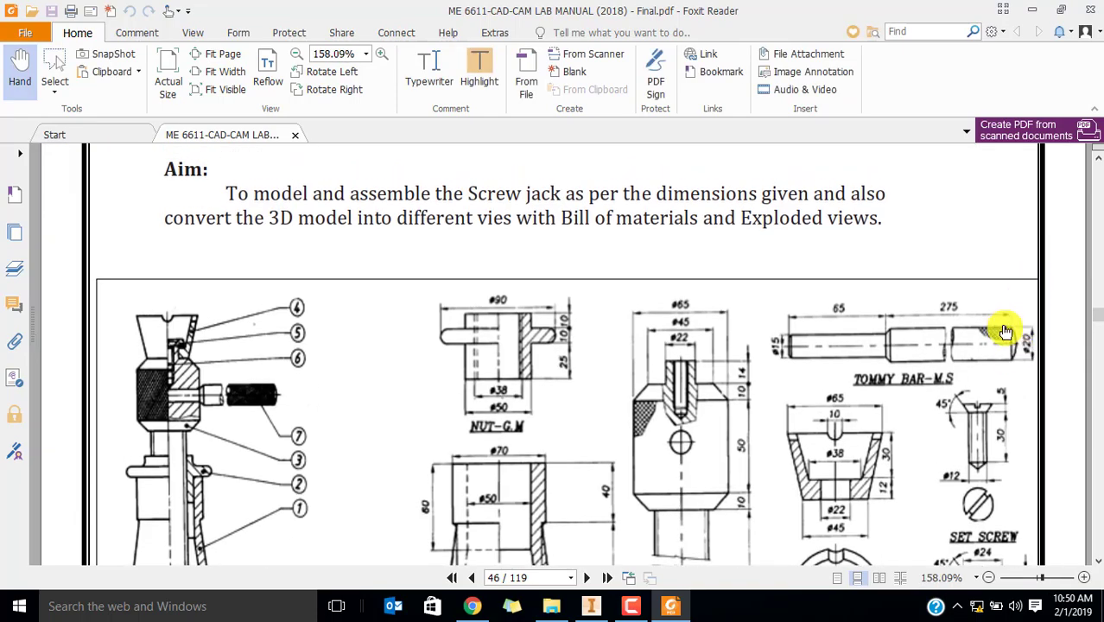
left_click(55, 77)
left_click(60, 123)
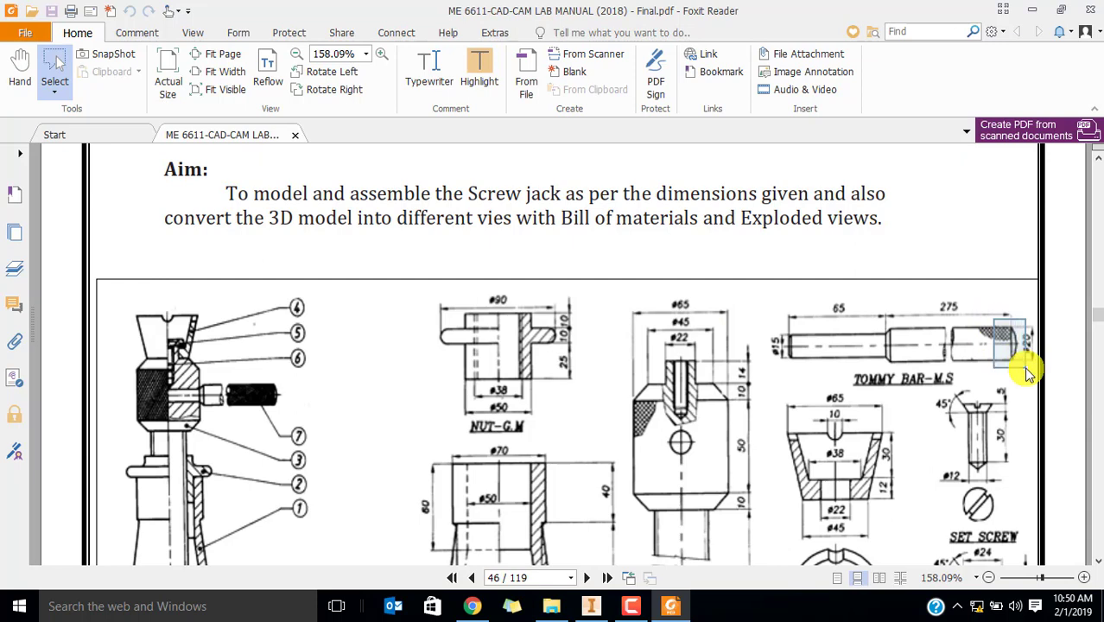
scroll(1030, 375, "up", 2, "ctrl")
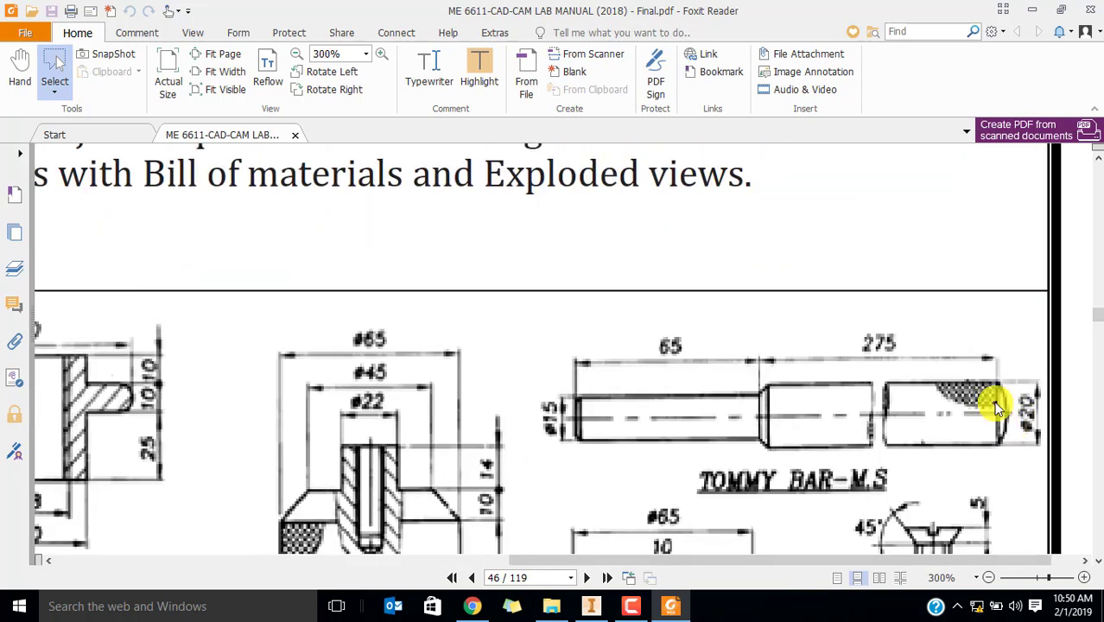
left_click_drag(997, 413, 1022, 464)
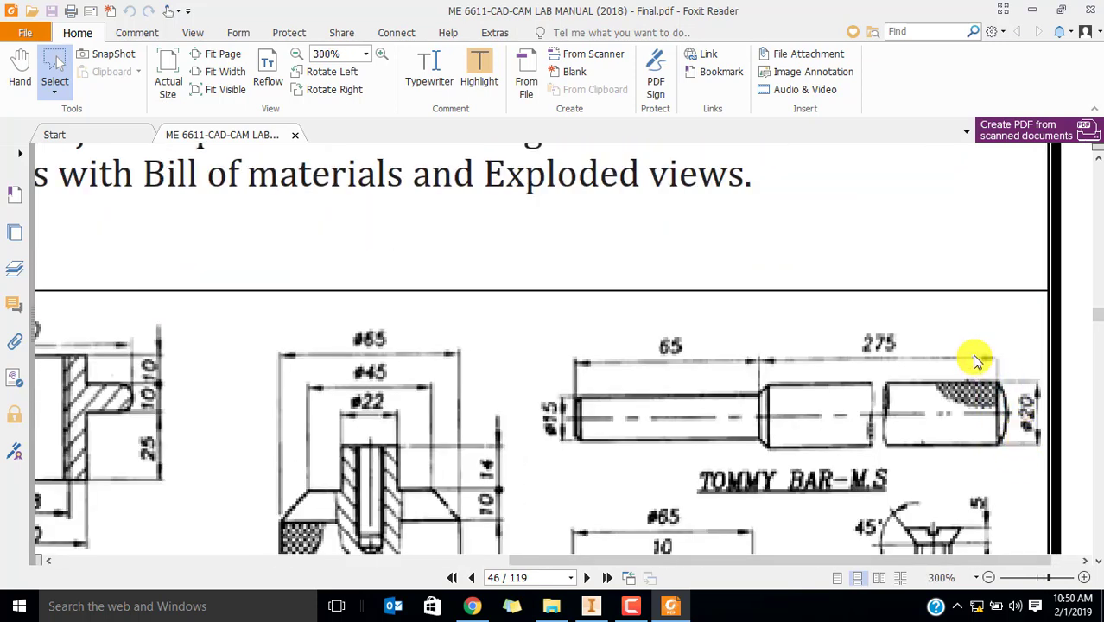
left_click_drag(976, 361, 1020, 456)
Return to Inventor and create a work plane offset 4 mm outward from the end face of the 20 mm section
key("alt+Tab")
middle_click_drag(982, 382, 624, 214, "shift")
scroll(623, 214, "down", 5)
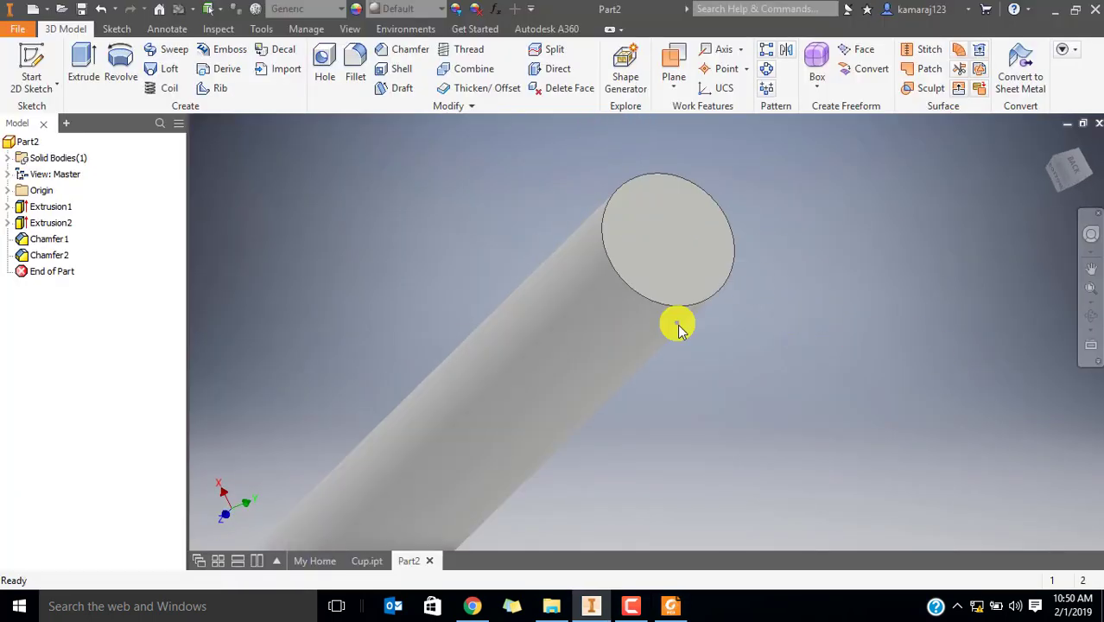
mouse_move(678, 328)
middle_mouse_down("shift")
mouse_move(678, 308)
mouse_move(697, 323)
mouse_move(680, 326)
mouse_move(698, 331)
middle_mouse_up("shift")
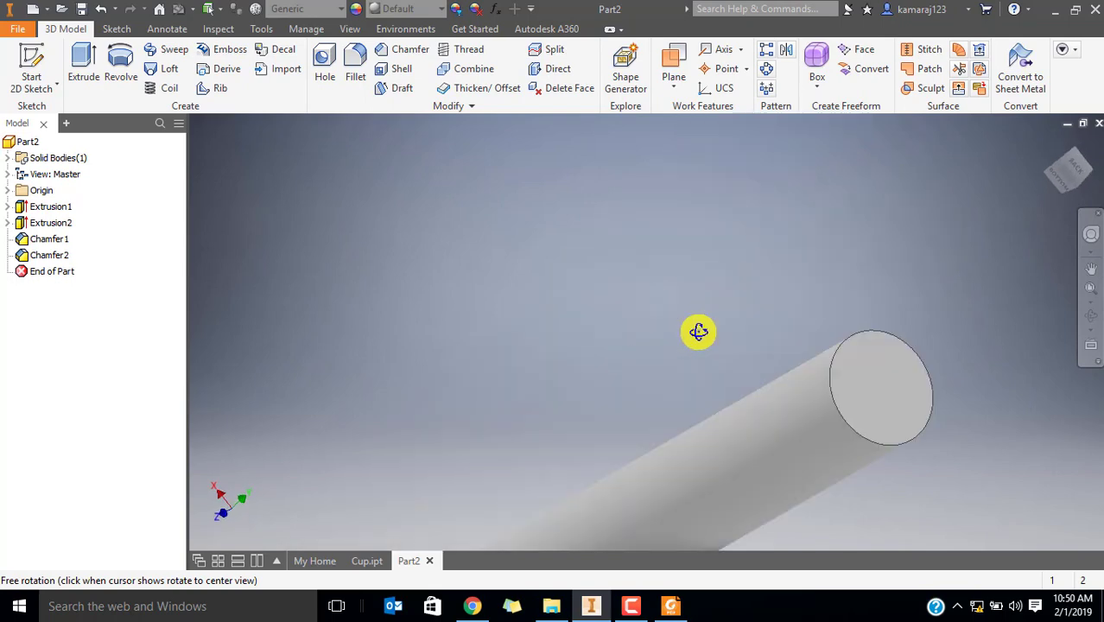
middle_click_drag(919, 412, 756, 406)
left_click(672, 90)
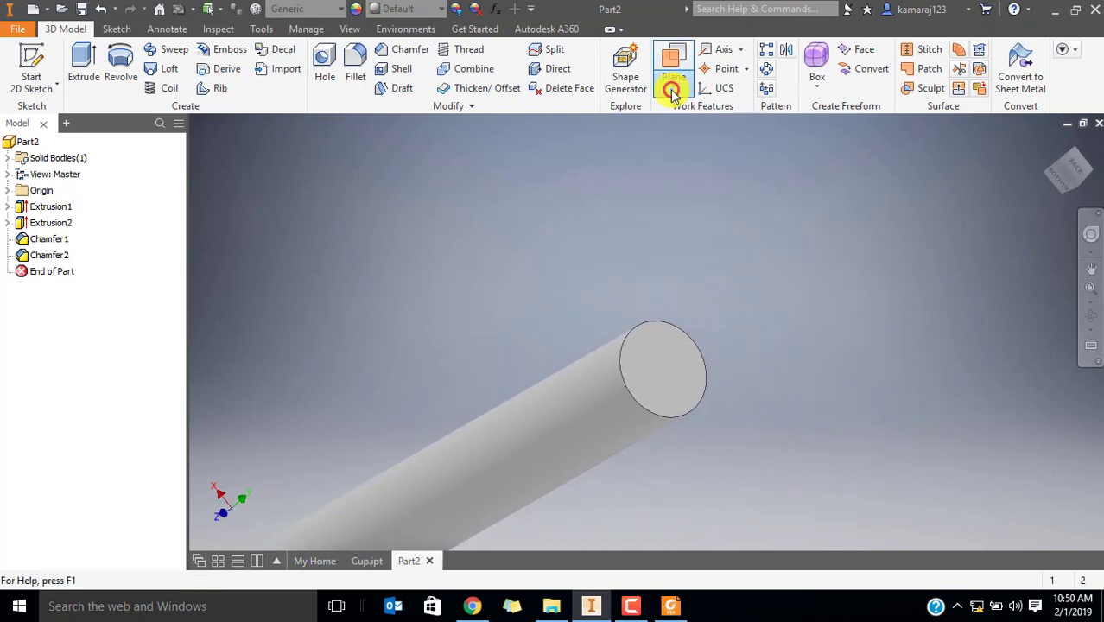
left_click(696, 151)
left_click(660, 362)
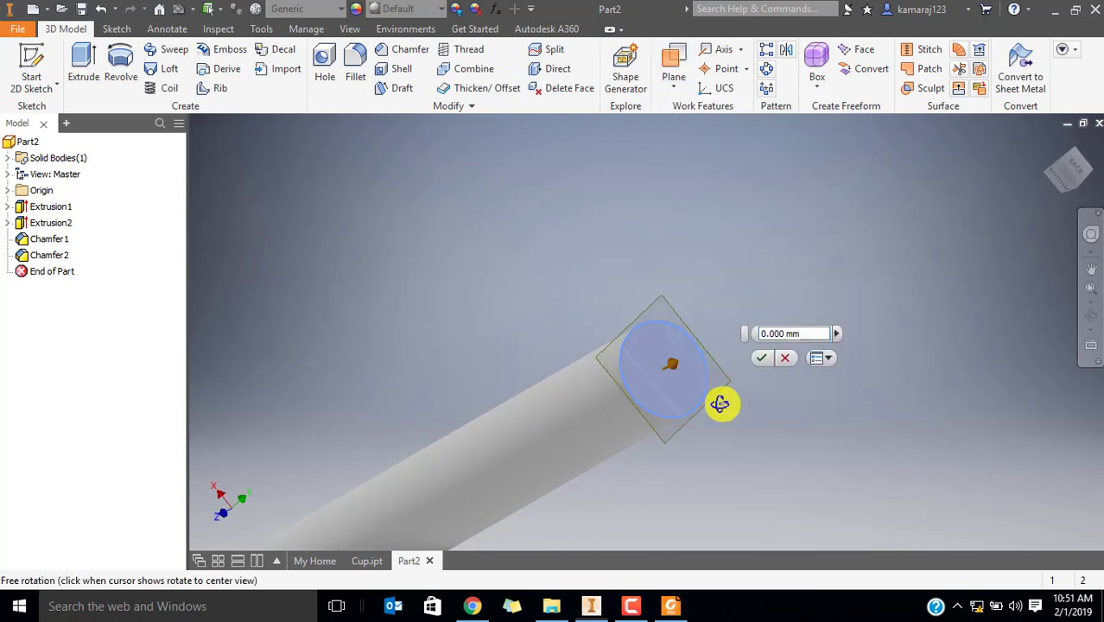
mouse_move(720, 403)
middle_mouse_down("shift")
mouse_move(730, 387)
mouse_move(737, 414)
mouse_move(722, 402)
middle_mouse_up("shift")
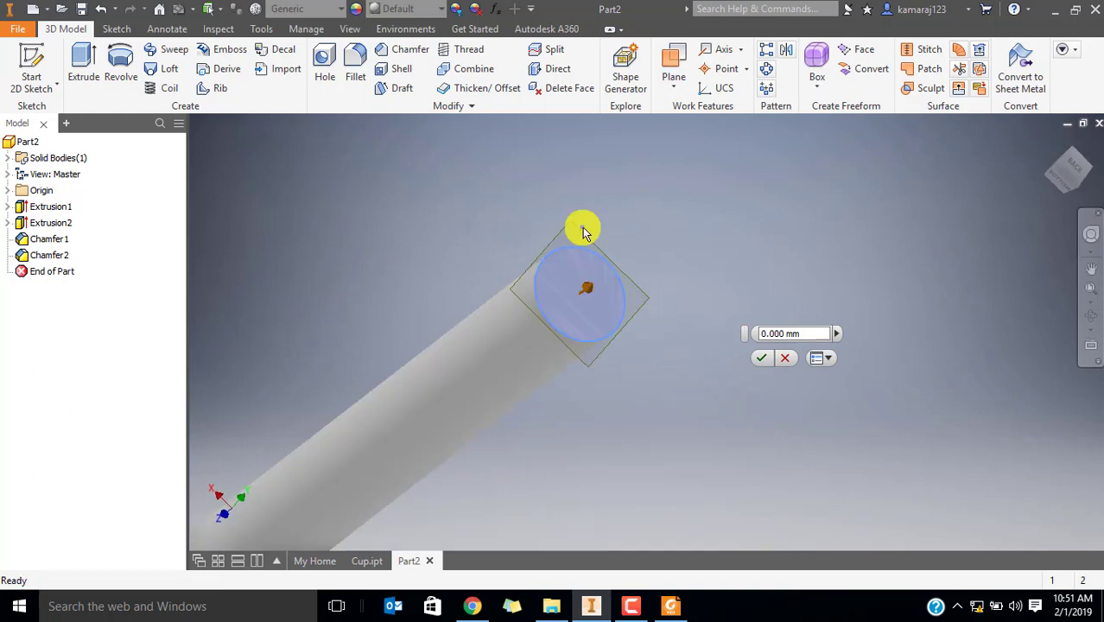
scroll(592, 357, "up", 3)
middle_click_drag(591, 358, 599, 385, "shift")
left_click(799, 337)
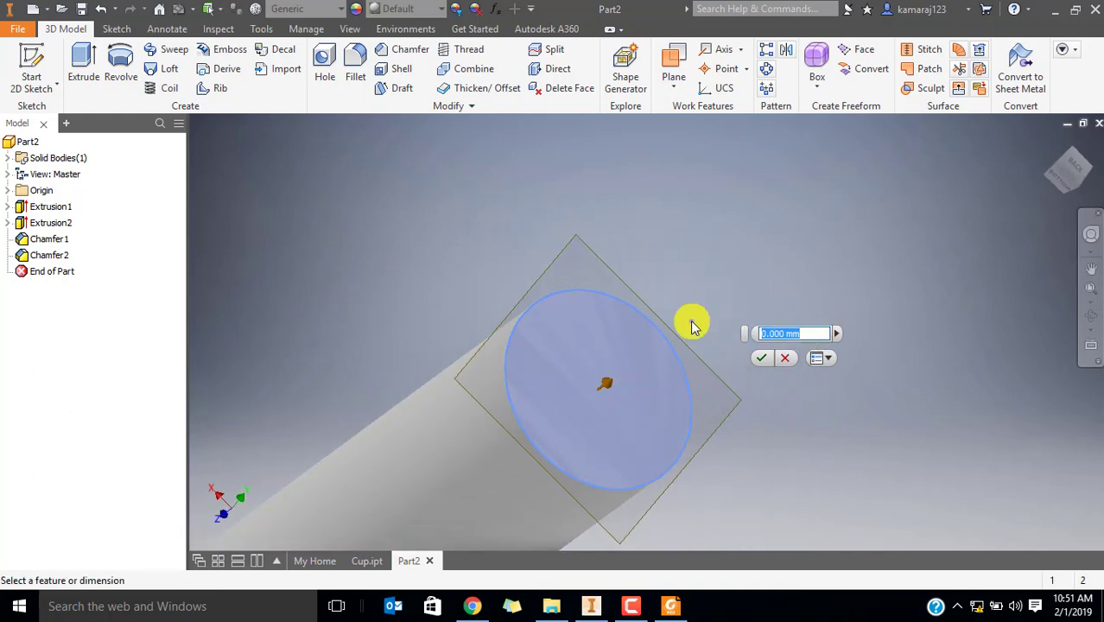
left_click(764, 359)
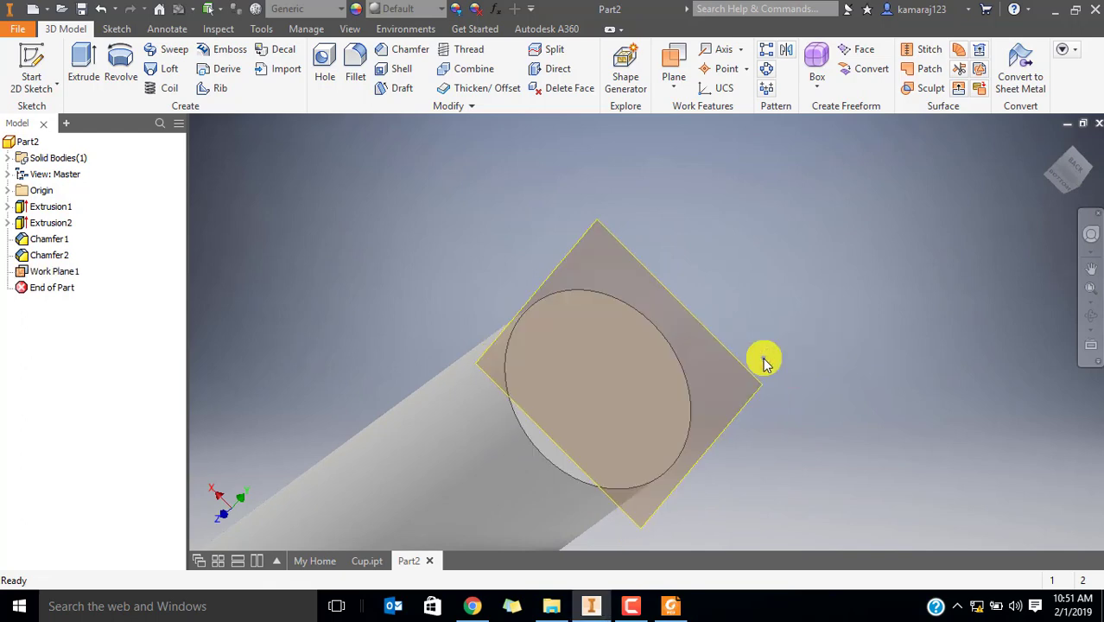
Sketch a single point at the bar's centre on the offset work plane and finish the sketch
middle_click_drag(764, 359, 815, 370, "shift")
scroll(829, 367, "up", 3)
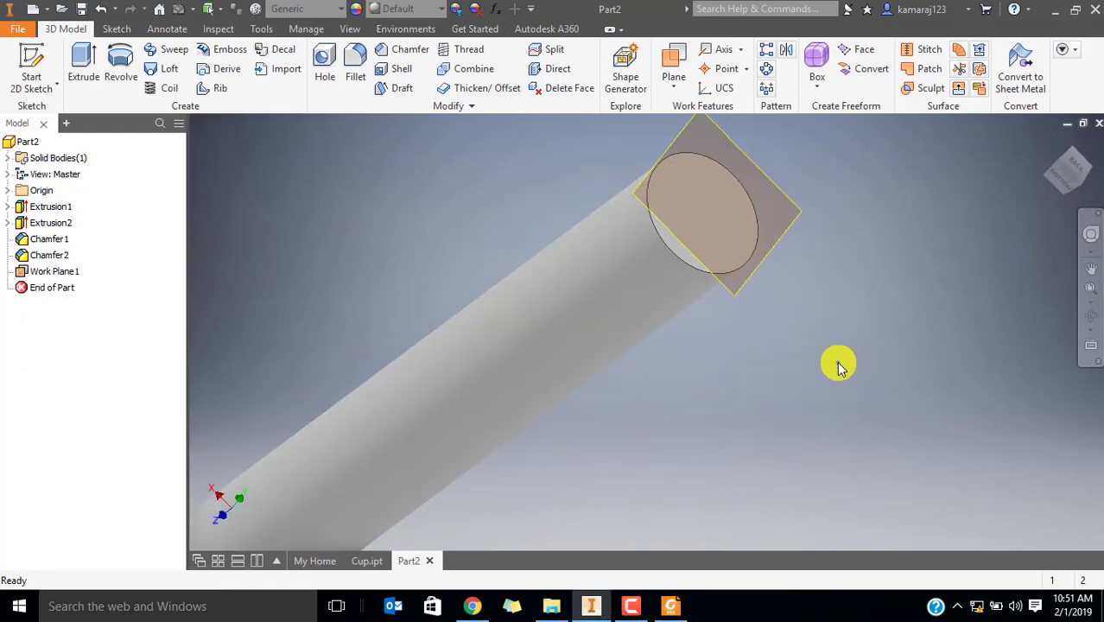
middle_click_drag(1061, 185, 689, 284, "shift")
scroll(651, 291, "up", 4)
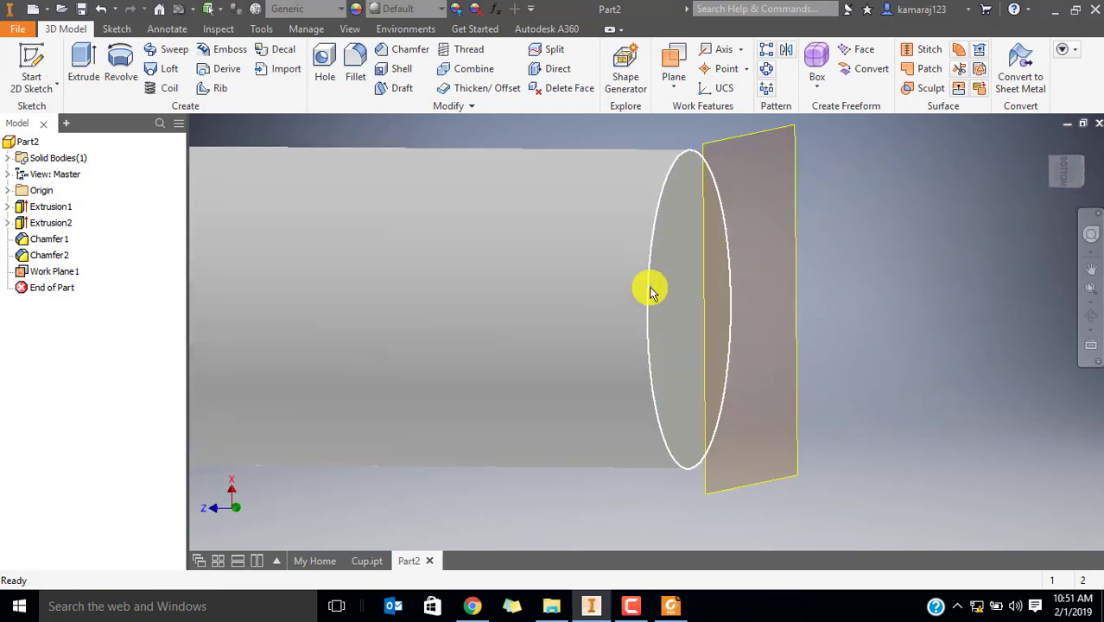
left_click(31, 68)
left_click(727, 141)
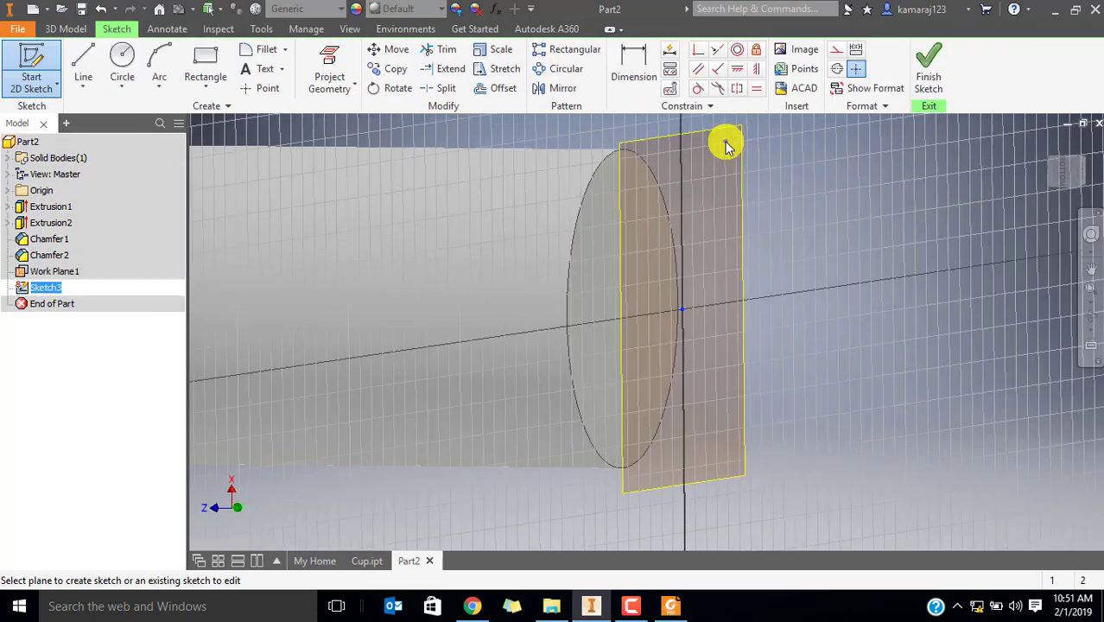
left_click(256, 90)
left_click(647, 332)
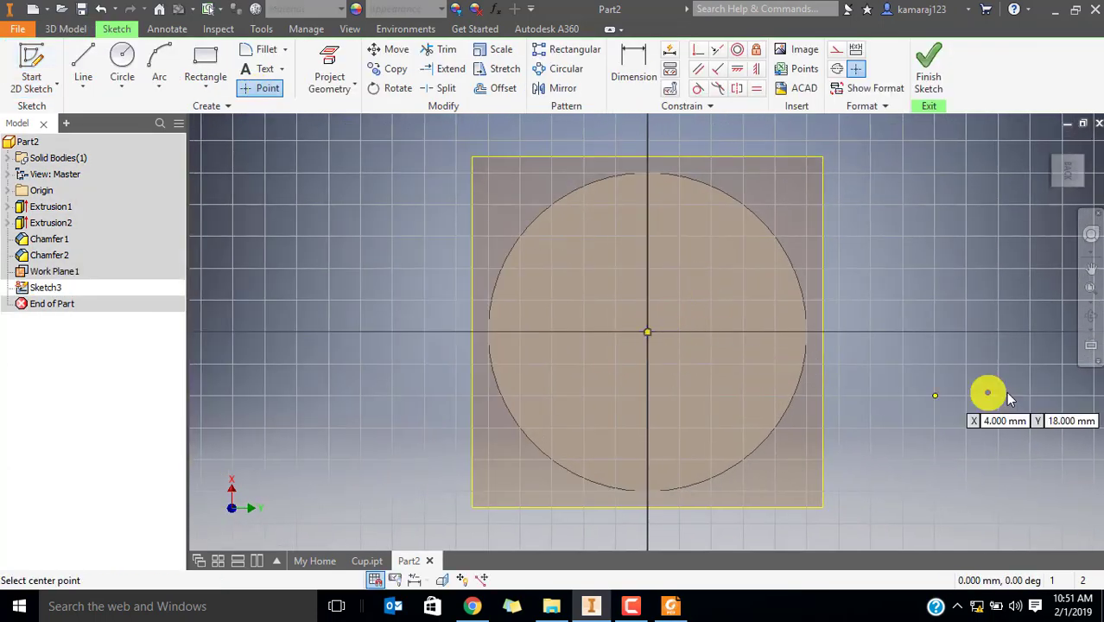
left_click(930, 63)
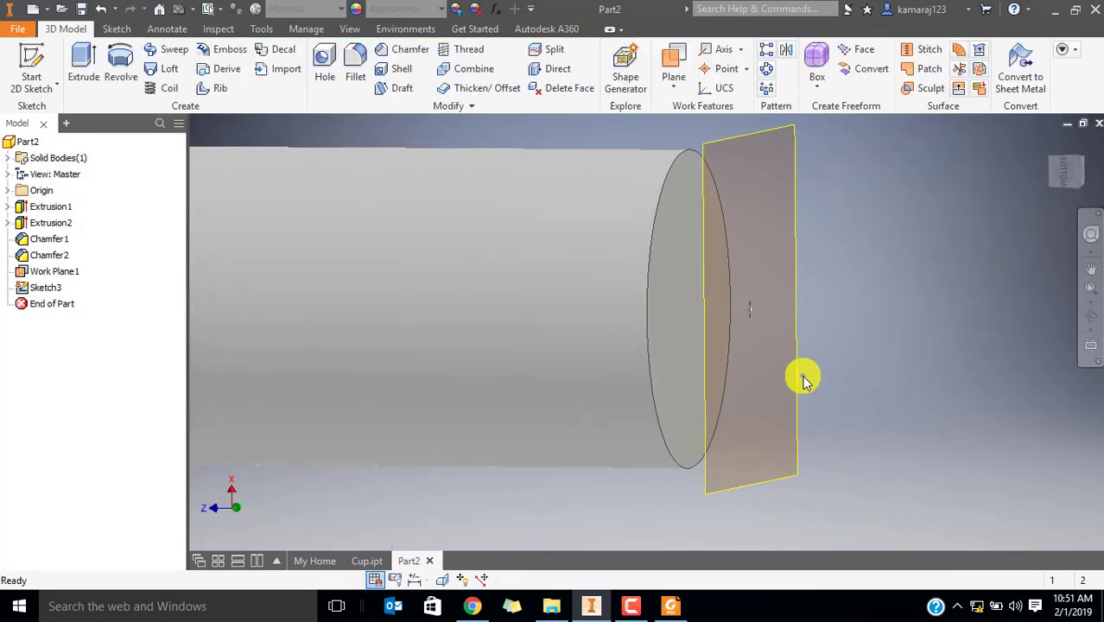
Loft a solid domed cap from the 20 mm section's circular end edge to the sketched centre point
scroll(734, 309, "up", 5)
scroll(778, 325, "down", 6)
middle_click_drag(778, 326, 885, 352)
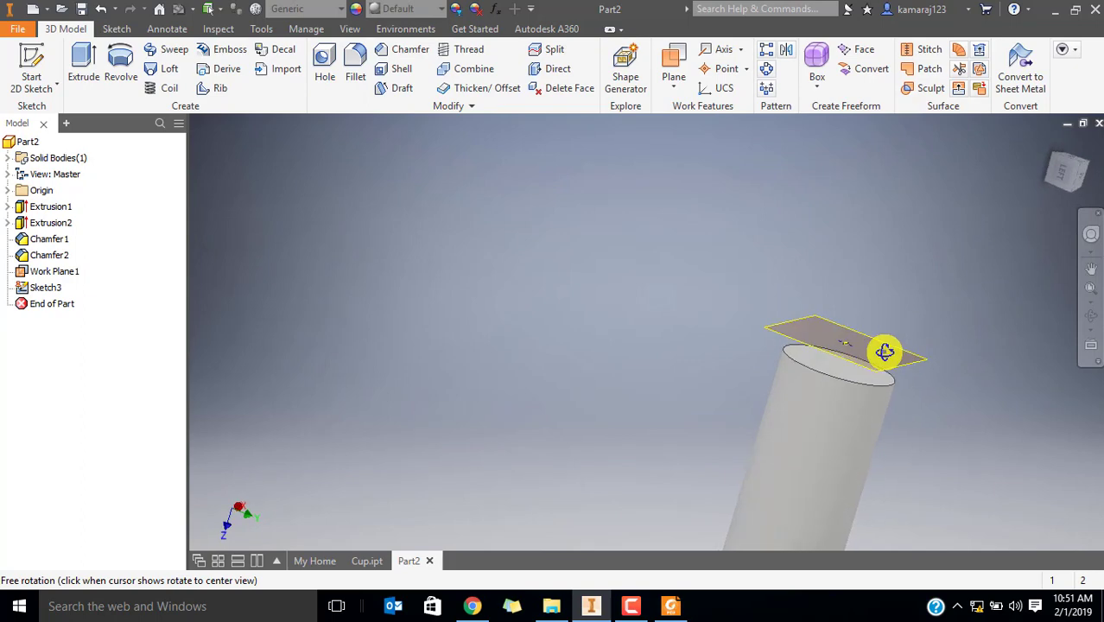
scroll(868, 350, "up", 5)
scroll(740, 304, "down", 5)
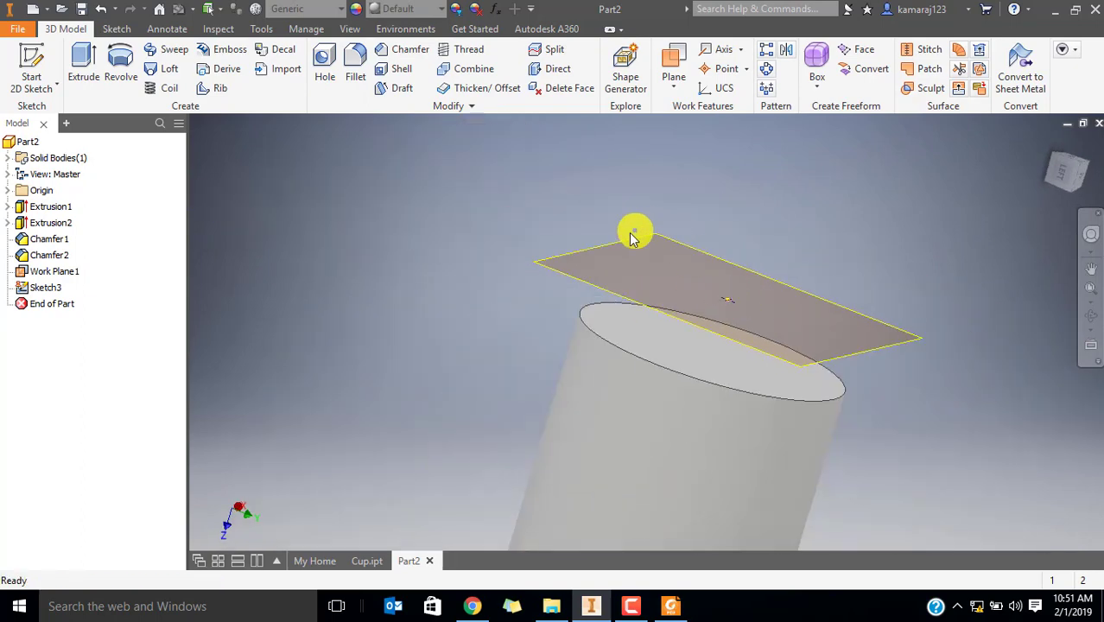
left_click(166, 70)
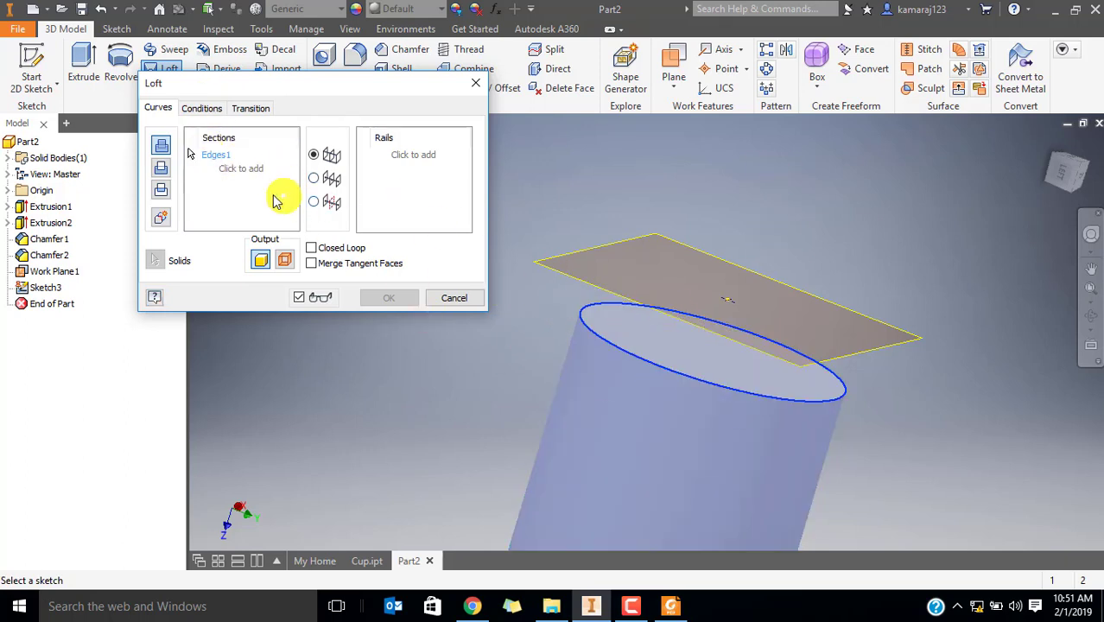
left_click(730, 302)
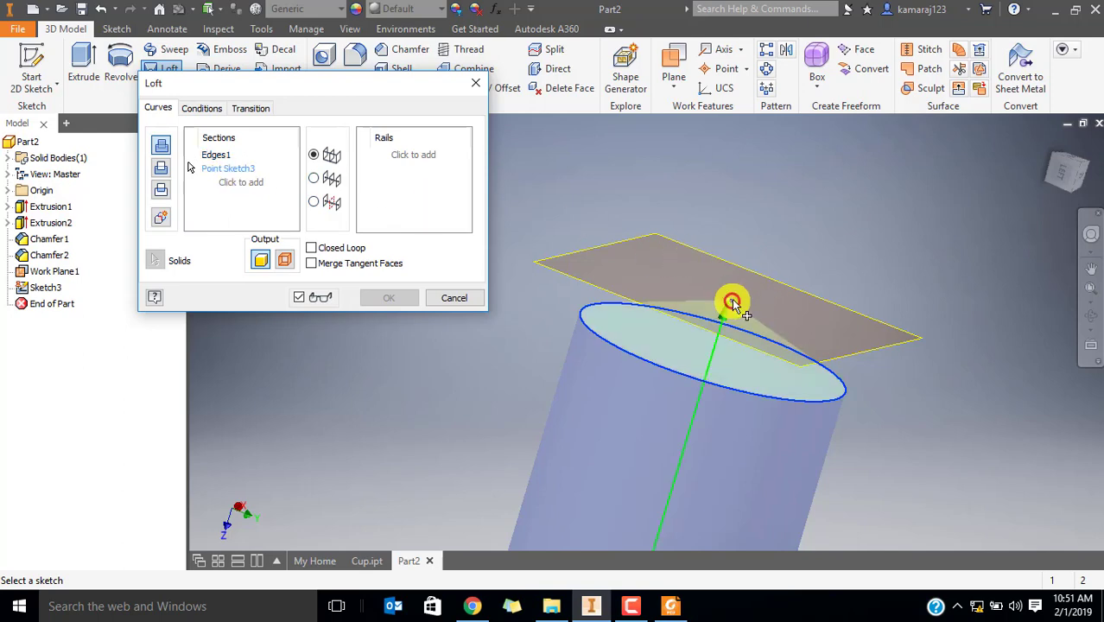
mouse_move(850, 309)
middle_mouse_down("shift")
mouse_move(856, 298)
mouse_move(870, 308)
middle_mouse_up("shift")
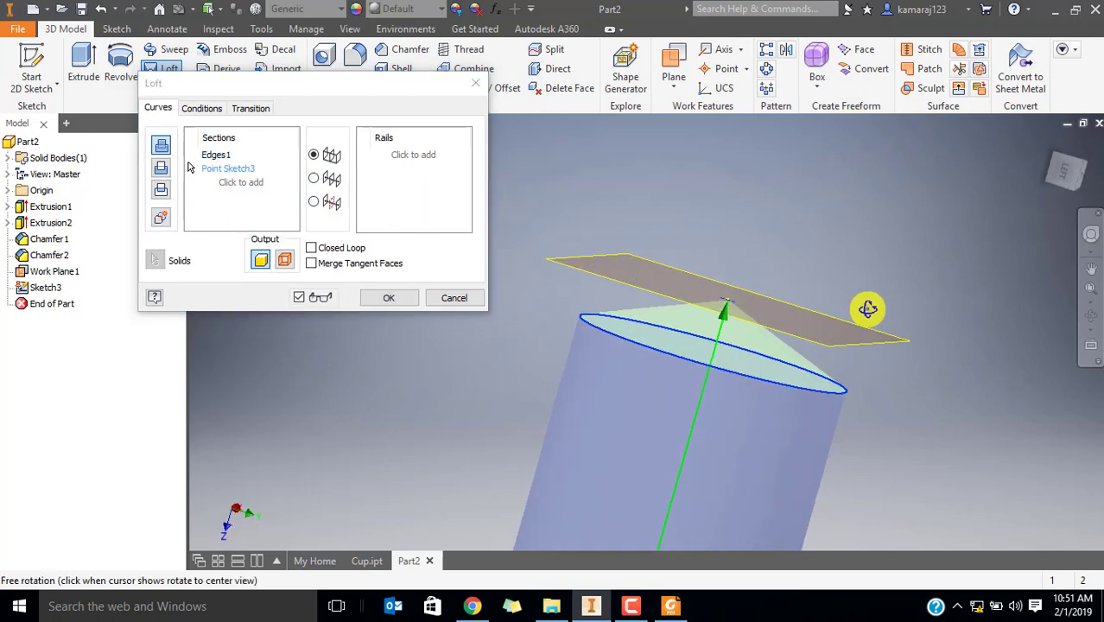
scroll(723, 329, "up", 3)
middle_click_drag(723, 329, 840, 322)
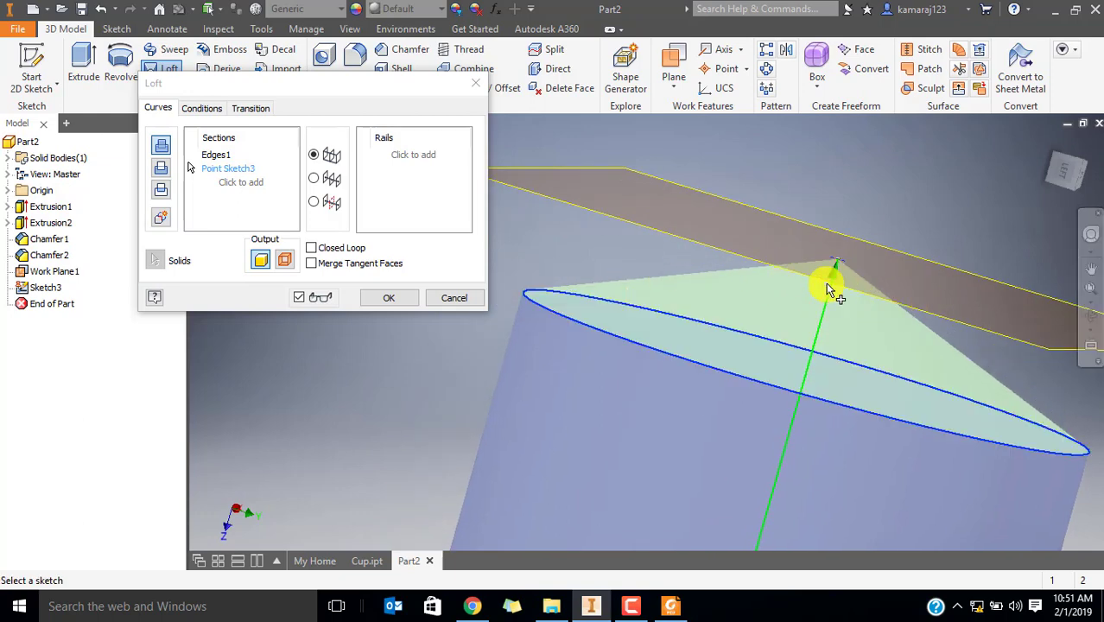
mouse_move(828, 283)
middle_mouse_down("shift")
mouse_move(838, 288)
mouse_move(816, 286)
middle_mouse_up("shift")
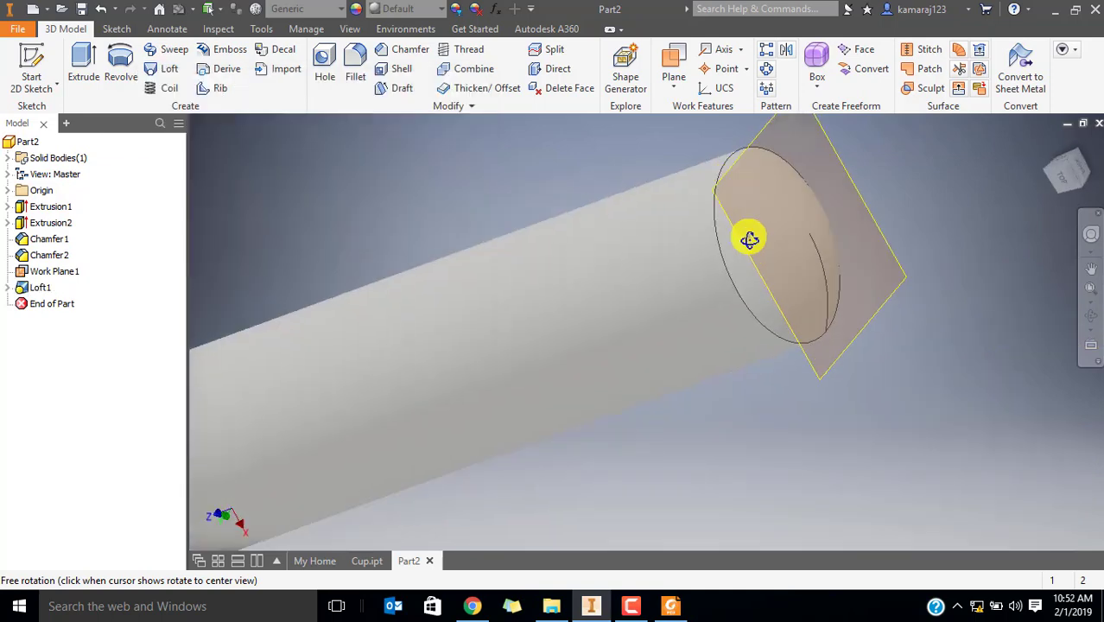
Inspect the domed end from the side and reduce the work plane's offset from the bar's end face
left_click_drag(744, 234, 806, 289)
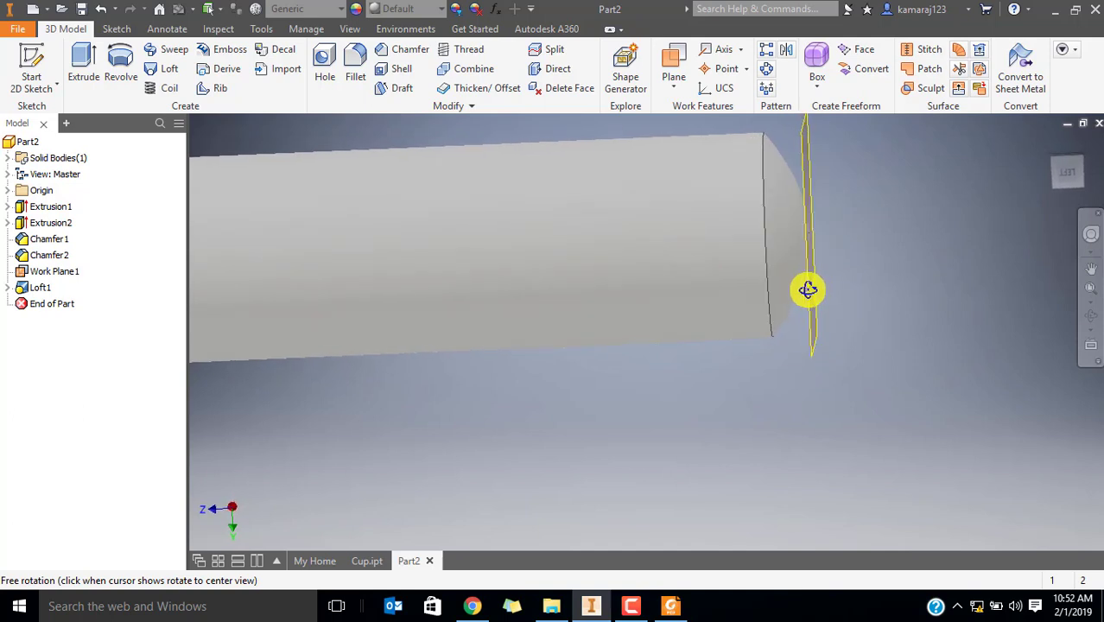
key("Escape")
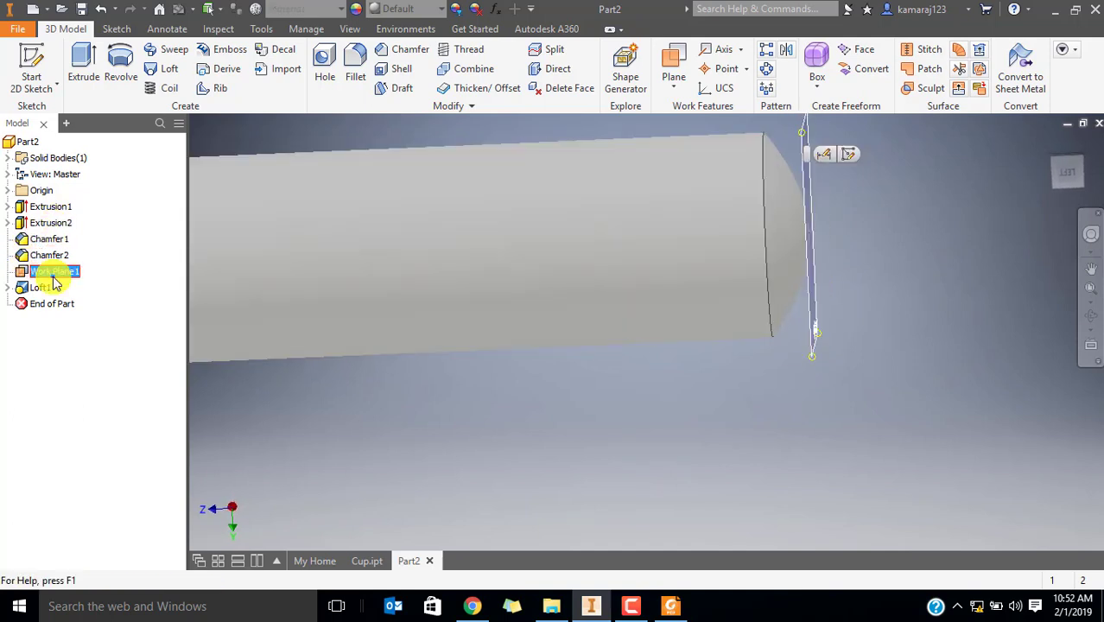
right_click(52, 273)
left_click(96, 317)
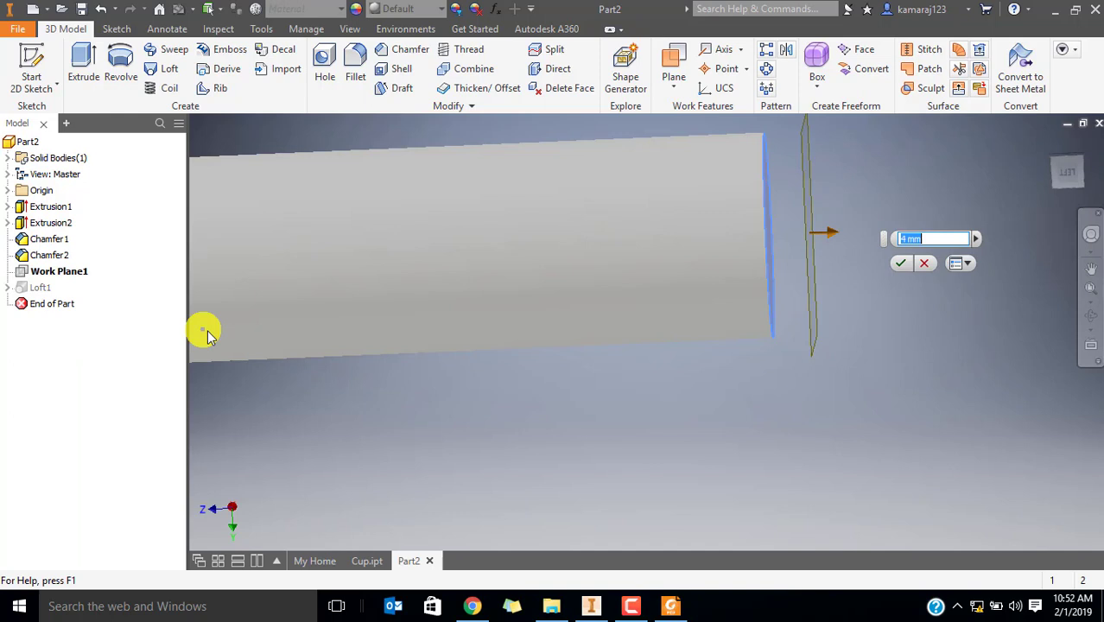
left_click(908, 265)
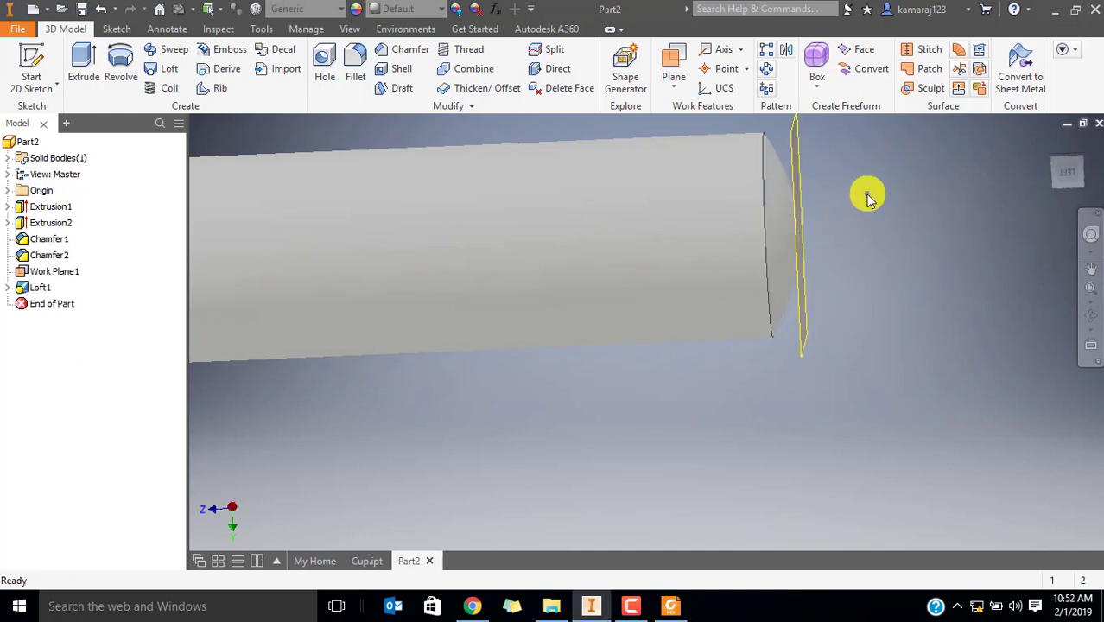
Hide the offset work plane at the bar's domed end and show the whole bar in an isometric view
scroll(801, 145, "up", 3)
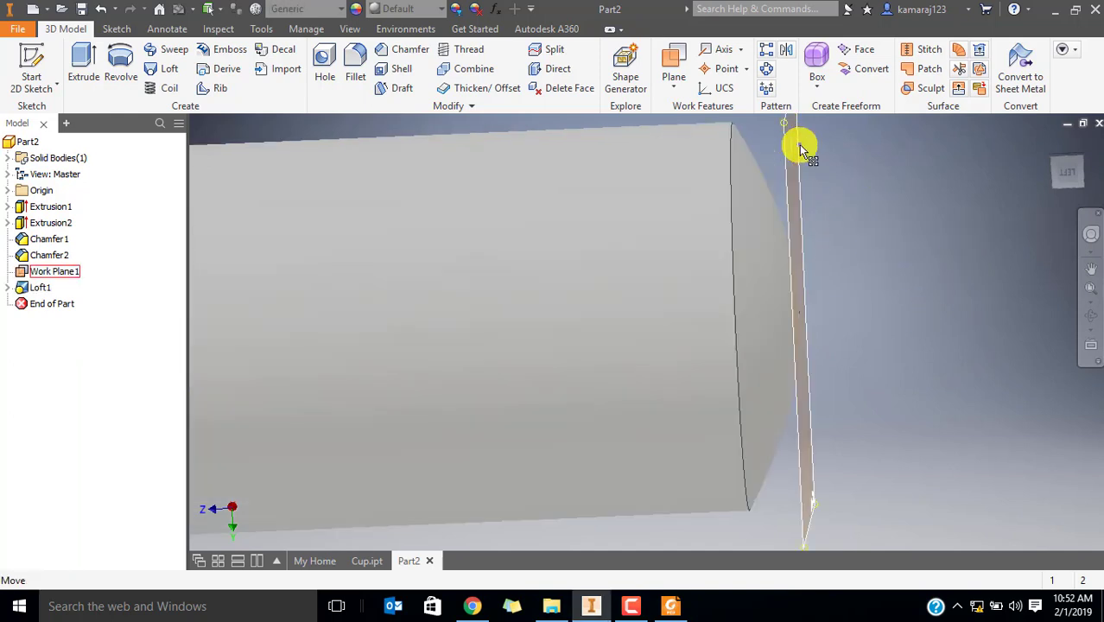
left_click(784, 187)
right_click(846, 222)
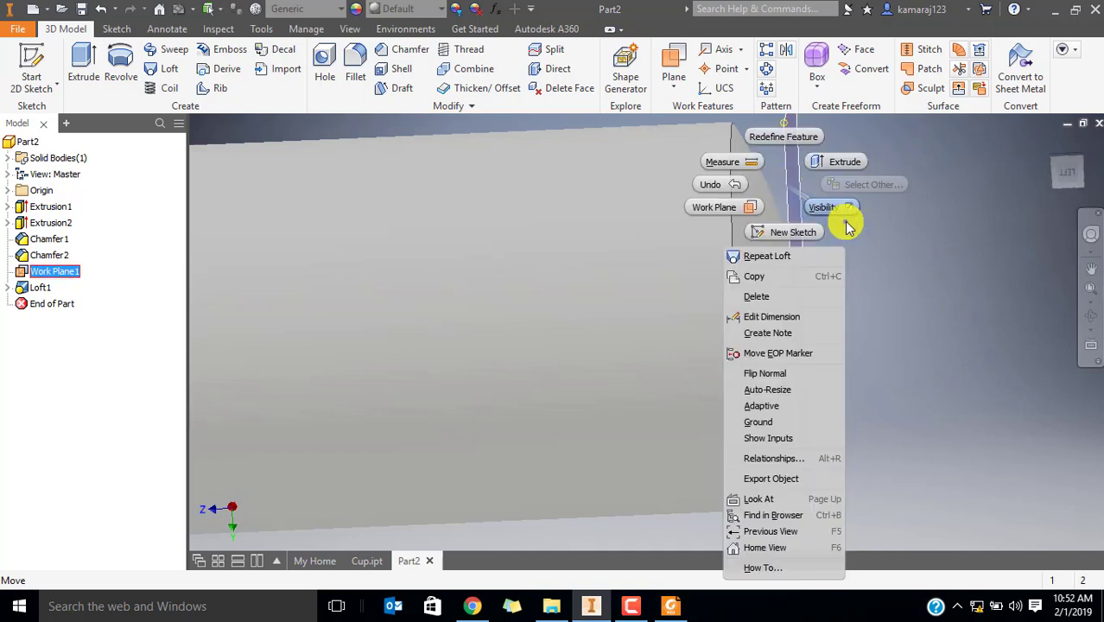
left_click(847, 214)
scroll(848, 209, "down", 3)
middle_click_drag(850, 205, 742, 249, "shift")
scroll(742, 244, "down", 3)
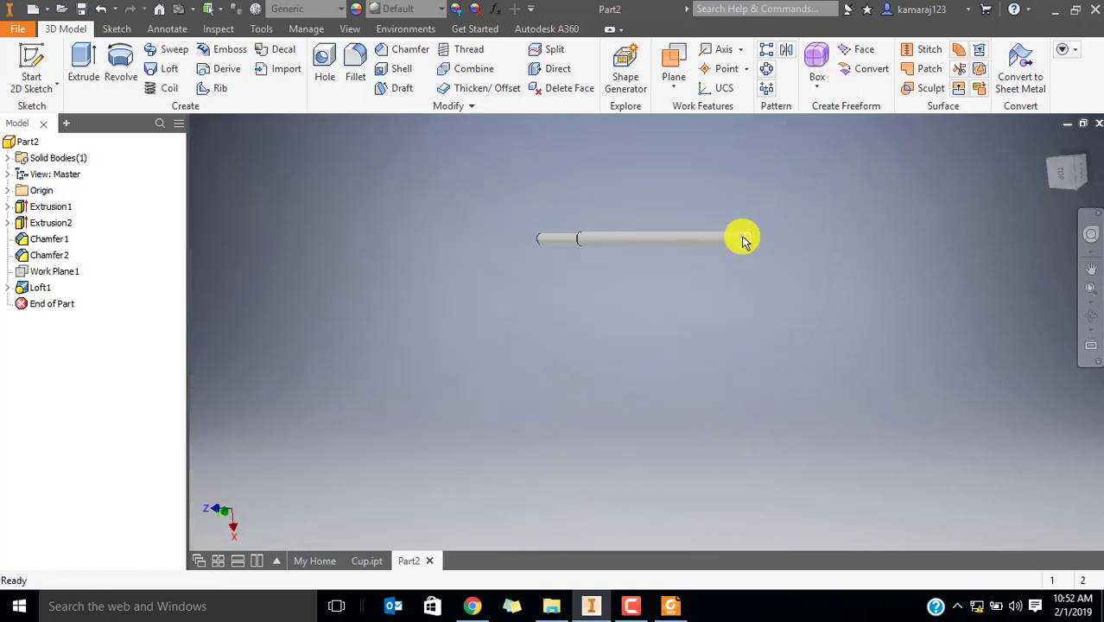
middle_click_drag(632, 249, 682, 327, "shift")
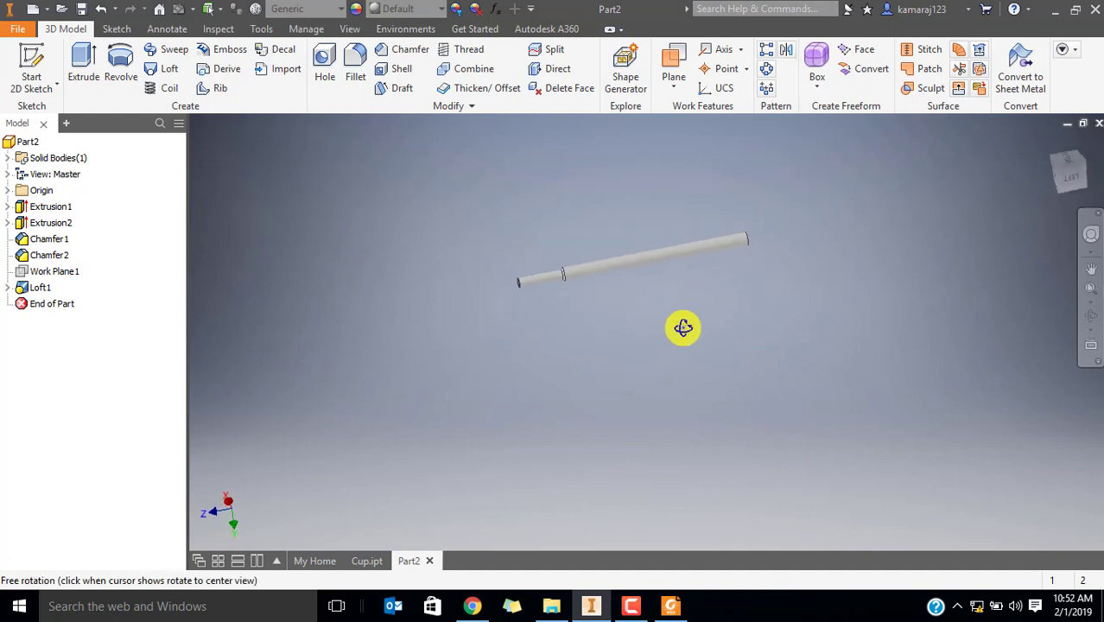
left_click(1047, 142)
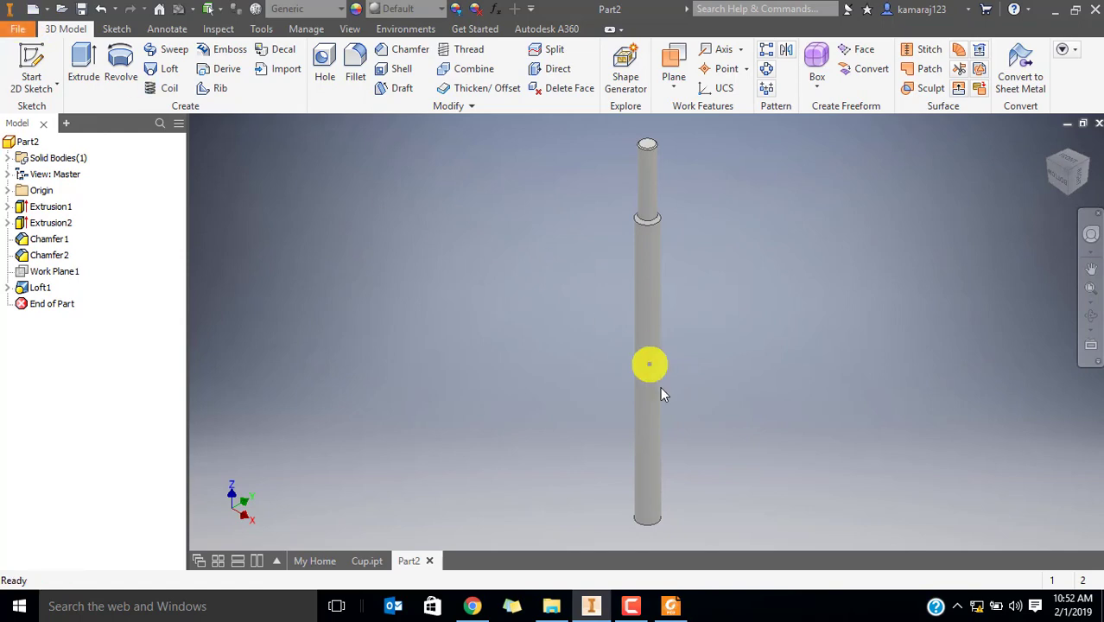
Compare the finished bar with the tommy bar drawing in the Foxit Reader lab manual and return to Inventor
left_click(650, 361)
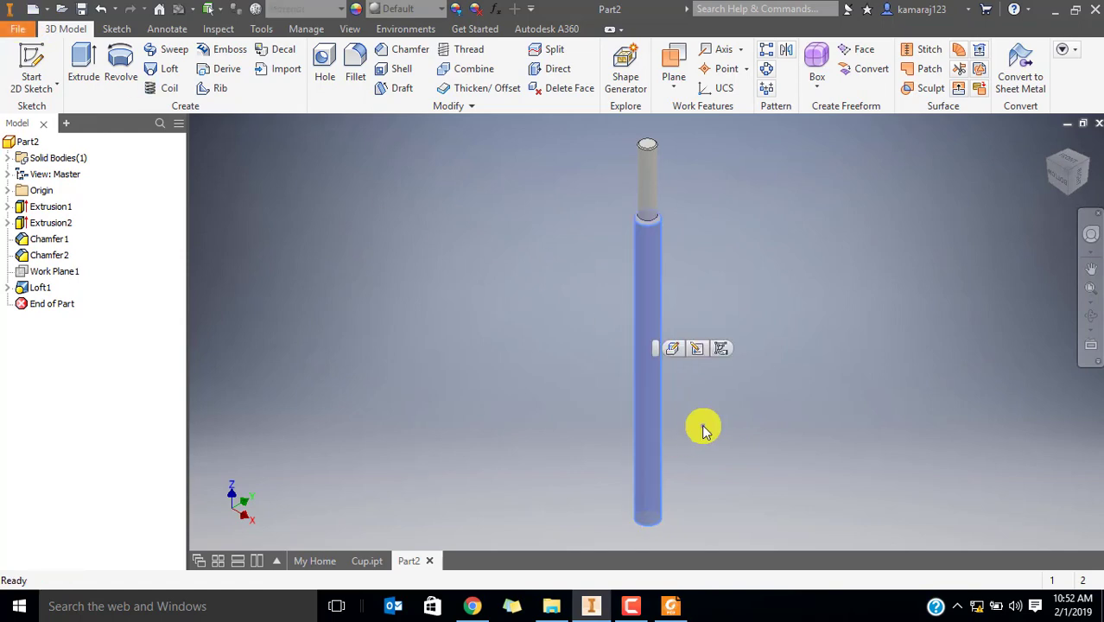
key("alt+Tab")
left_click_drag(914, 371, 1016, 421)
left_click(959, 413)
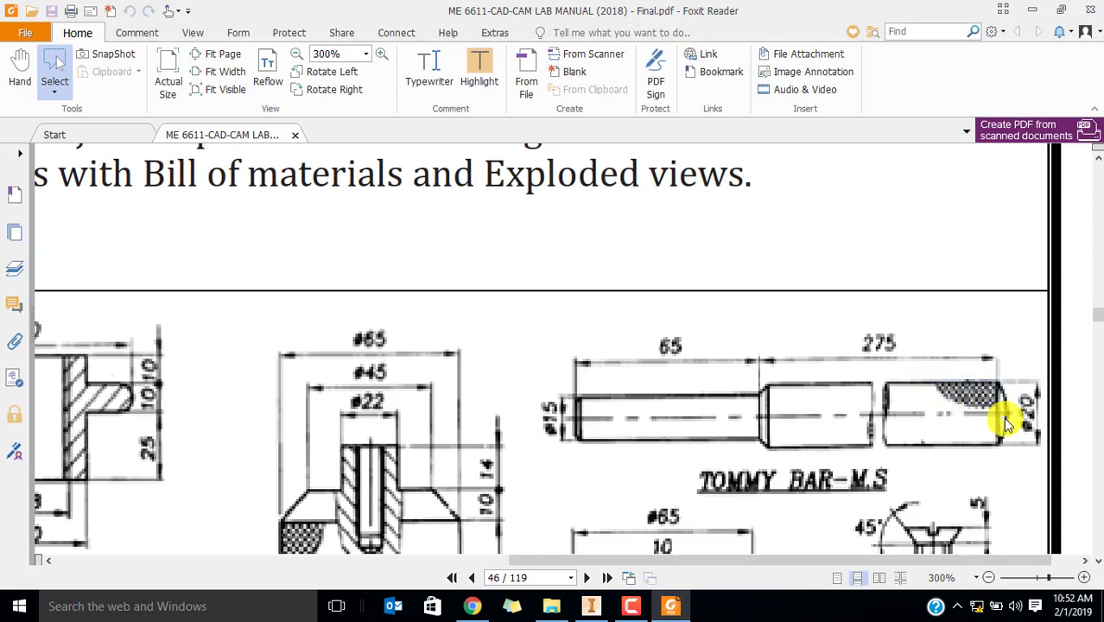
key("alt+Tab")
left_click(763, 275)
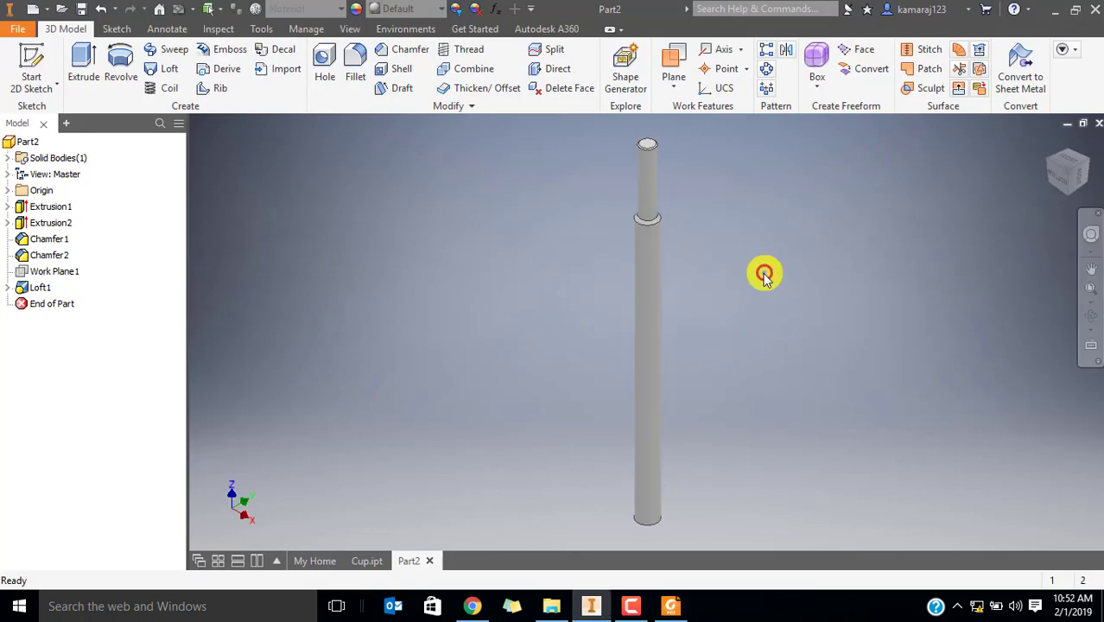
Save the part as Tommy Bar in the Screw Jack folder
left_click(17, 29)
left_click(56, 199)
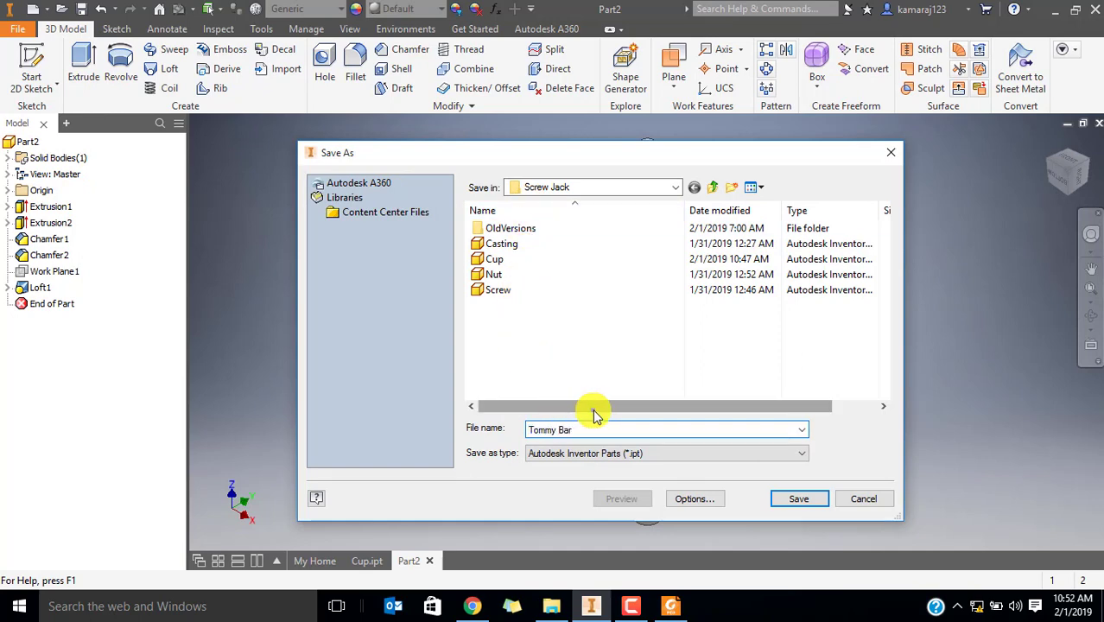
left_click(794, 498)
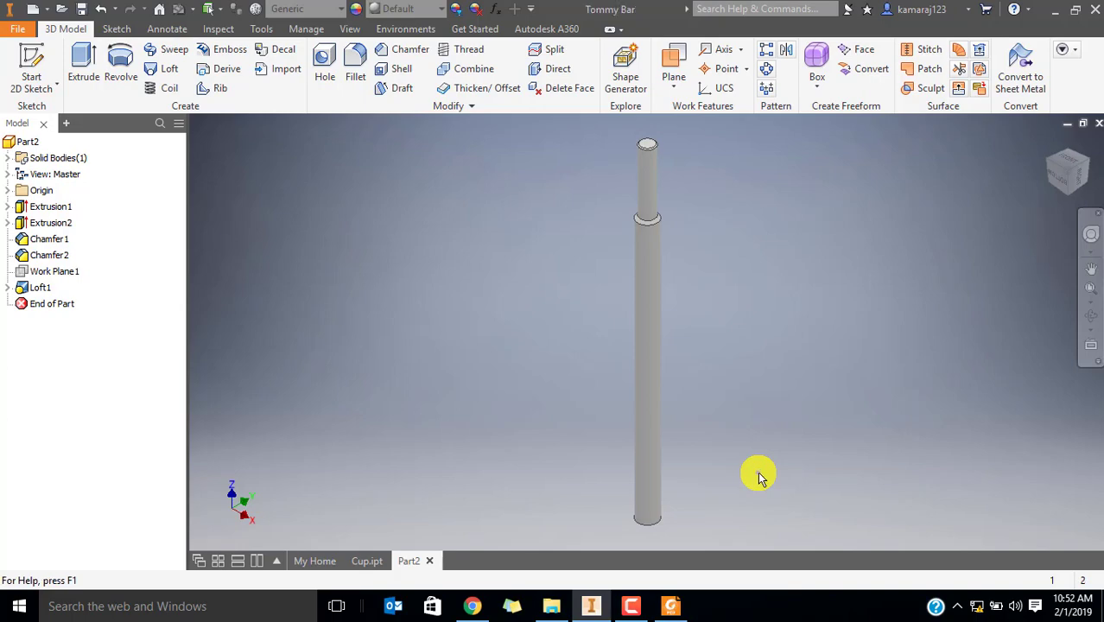
Switch to the lab manual in Foxit Reader and examine the set screw drawing's head, shank and pointed tip dimensions
left_click(673, 604)
scroll(786, 397, "down", 5)
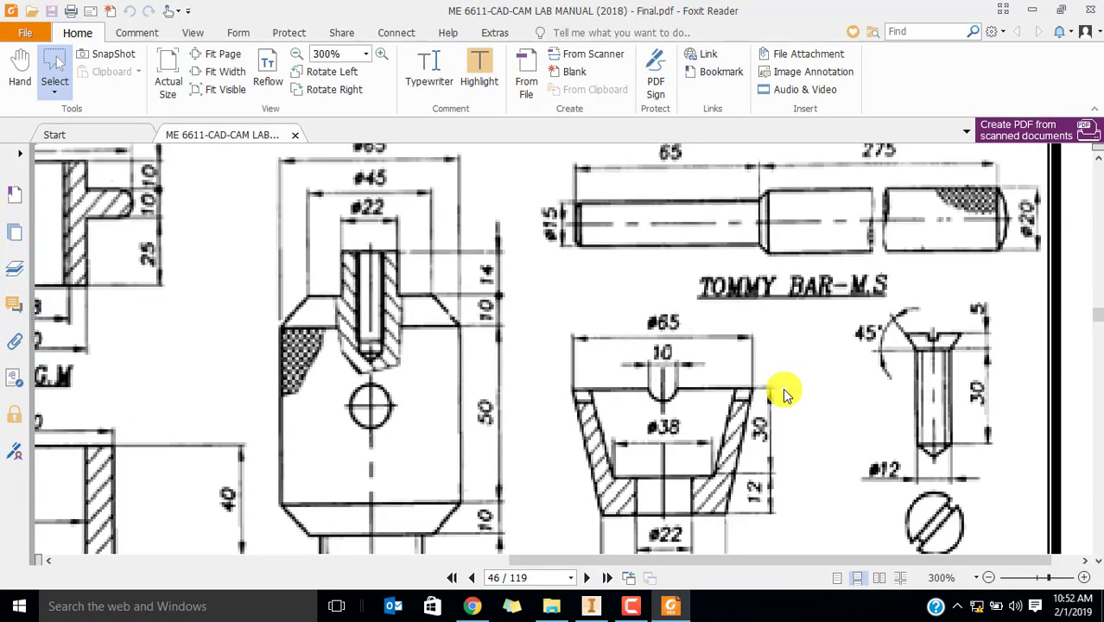
scroll(783, 390, "down", 3)
scroll(914, 377, "down", 1, "ctrl")
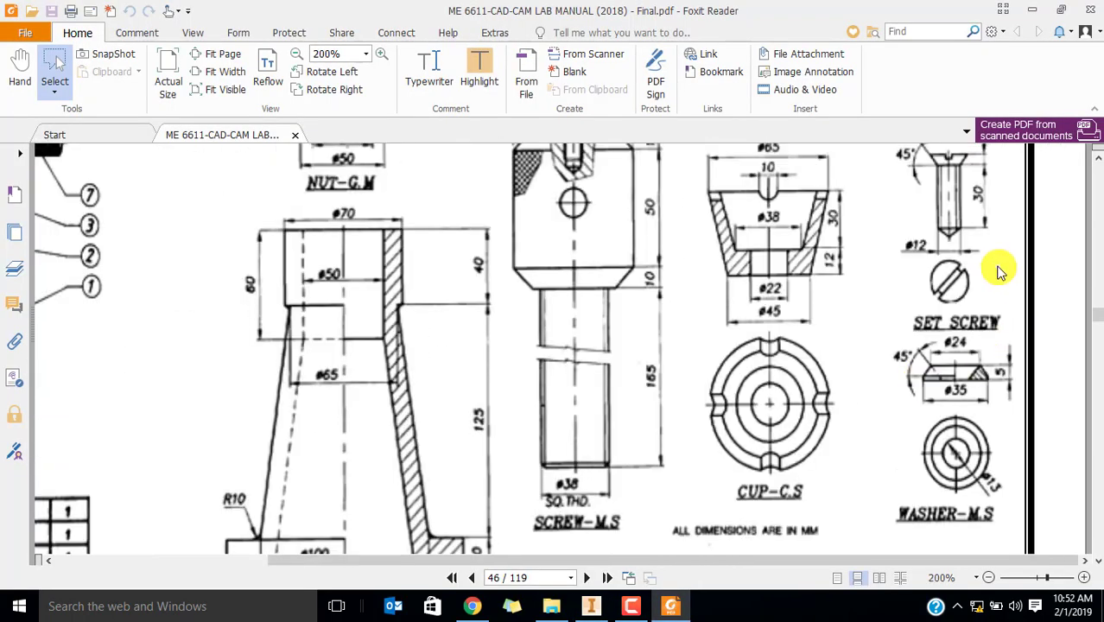
scroll(999, 270, "up", 1)
mouse_move(899, 184)
left_mouse_down()
mouse_move(980, 348)
mouse_move(1005, 370)
left_mouse_up()
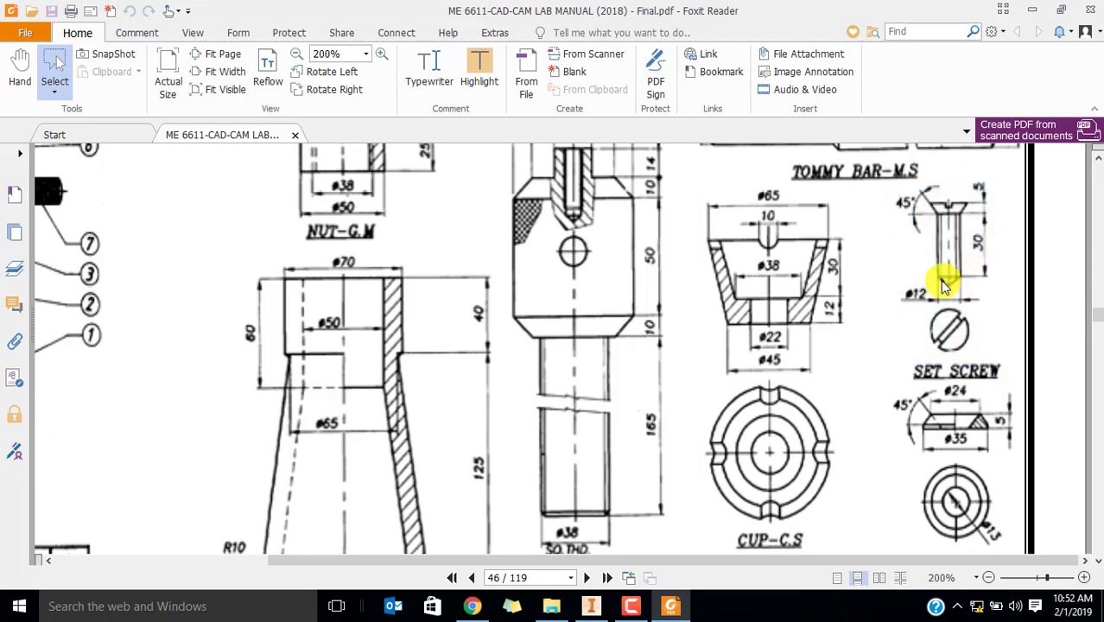
left_click_drag(987, 311, 984, 306)
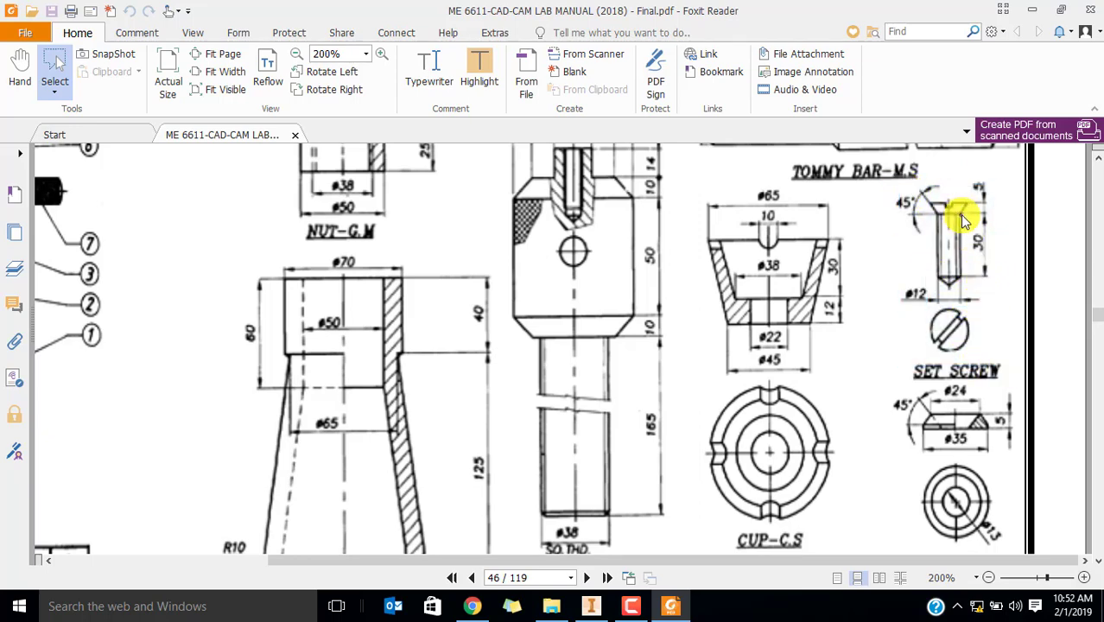
mouse_move(959, 214)
left_mouse_down()
mouse_move(994, 279)
mouse_move(968, 214)
left_mouse_up()
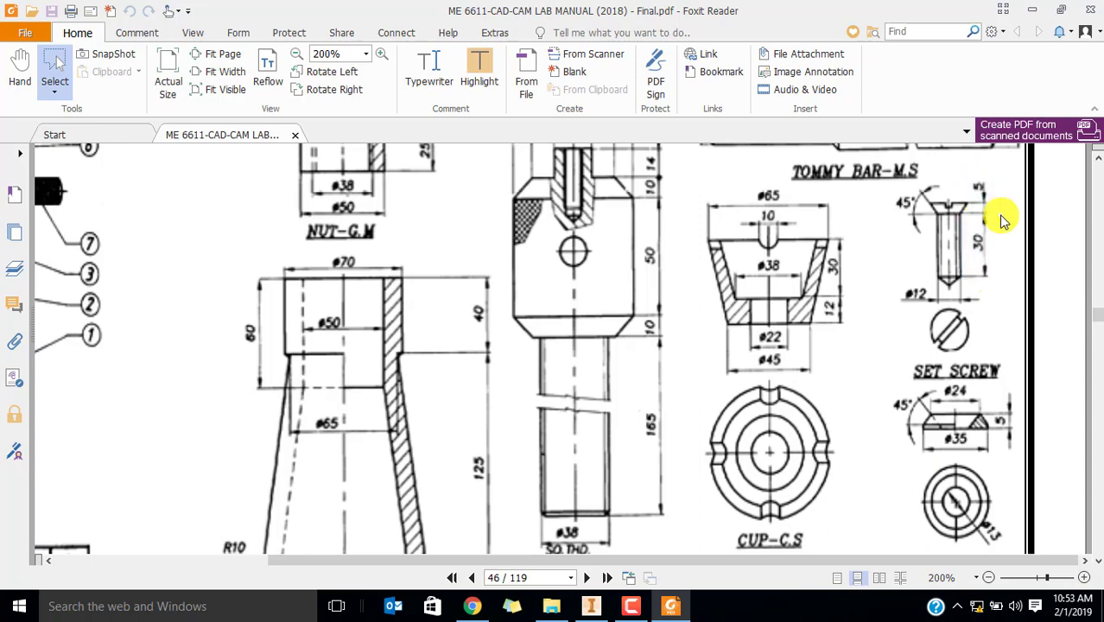
scroll(1002, 220, "up", 2, "ctrl")
scroll(991, 235, "up", 2)
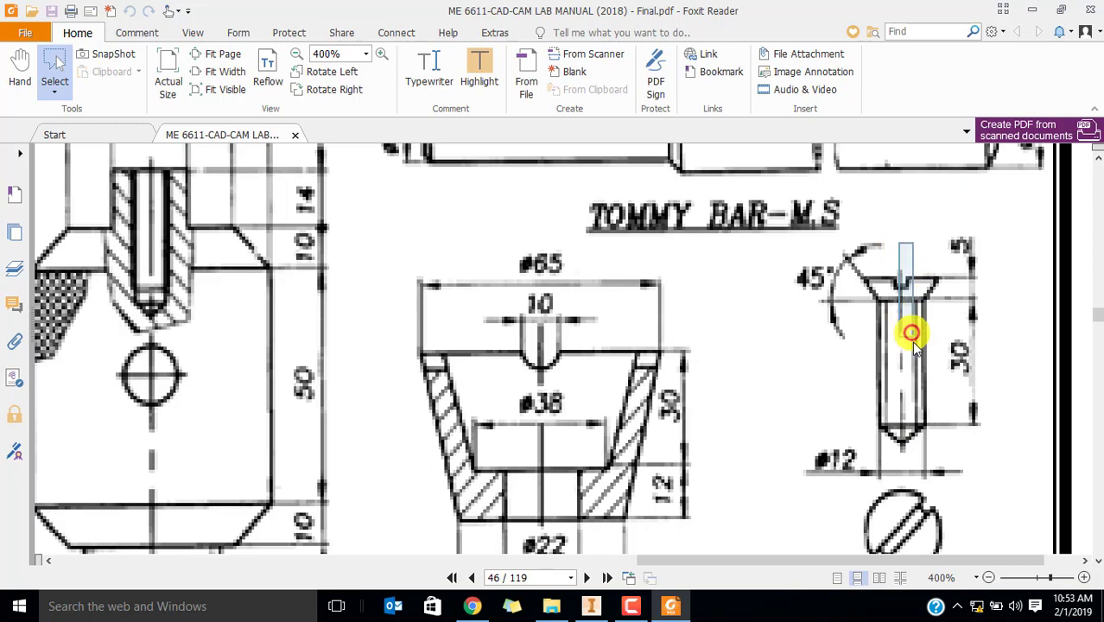
left_click_drag(913, 336, 949, 466)
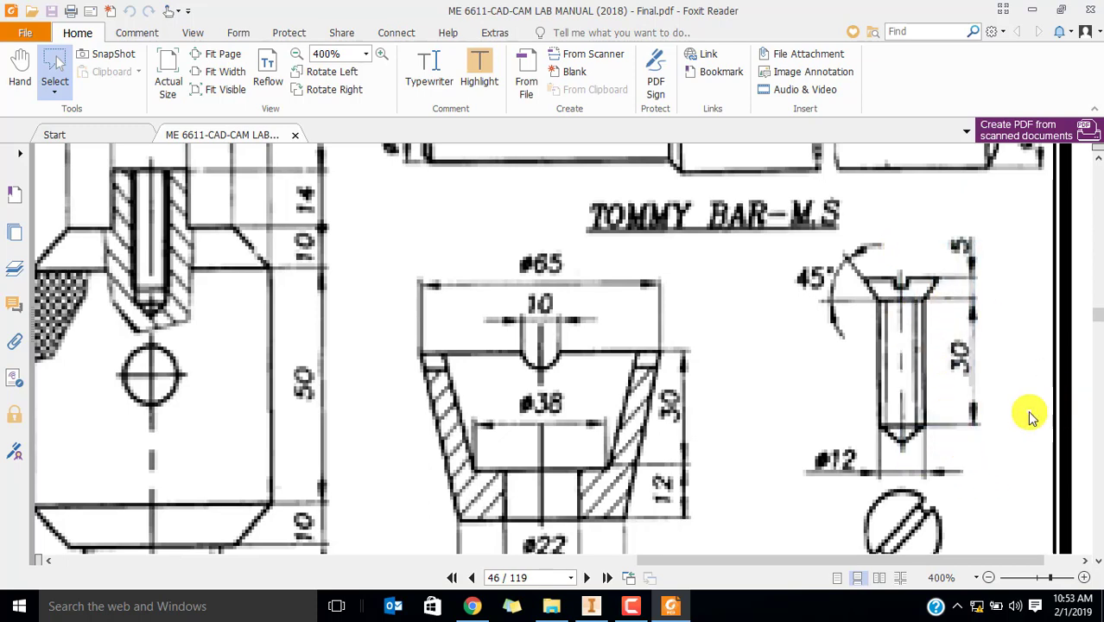
Return to Inventor, create a new part from the metric Standard (mm).ipt template and start a sketch on the front XY plane
key("alt+Tab")
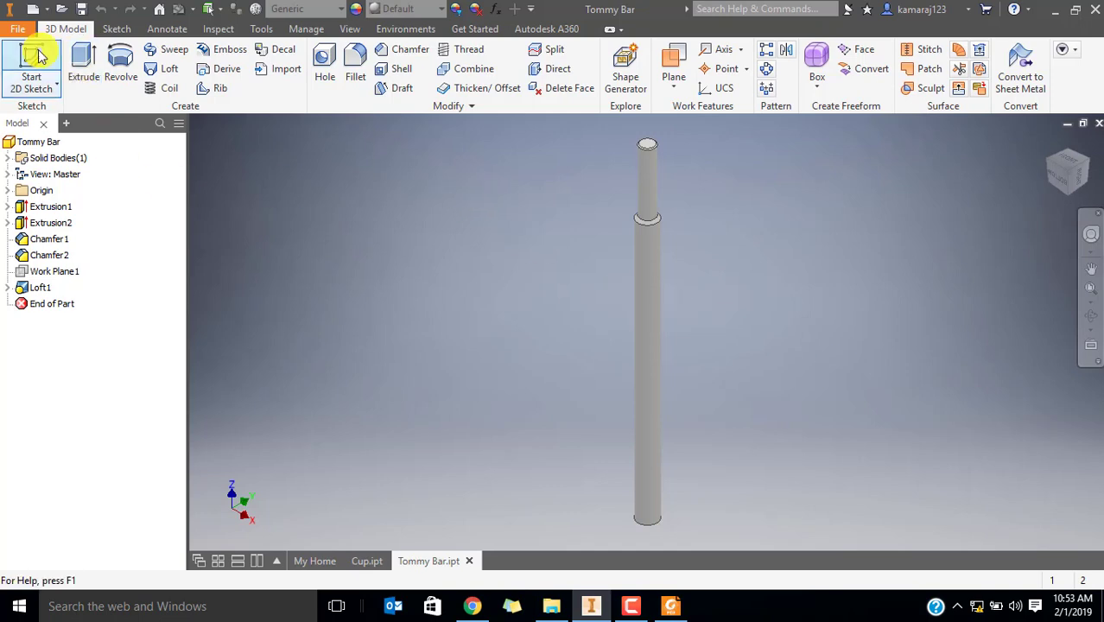
left_click(1068, 124)
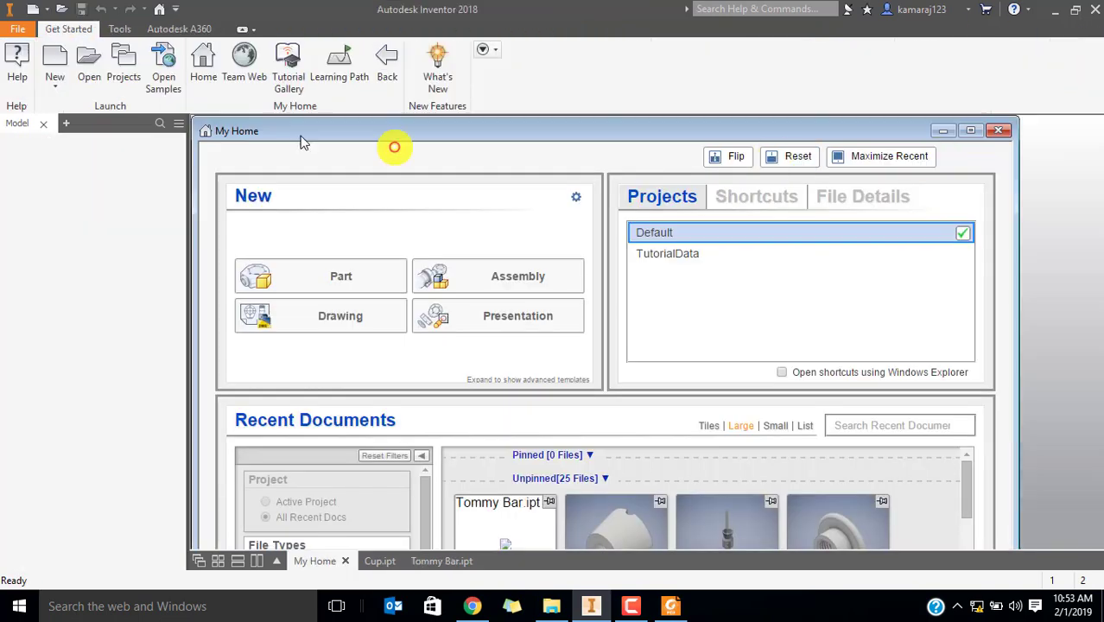
left_click(52, 65)
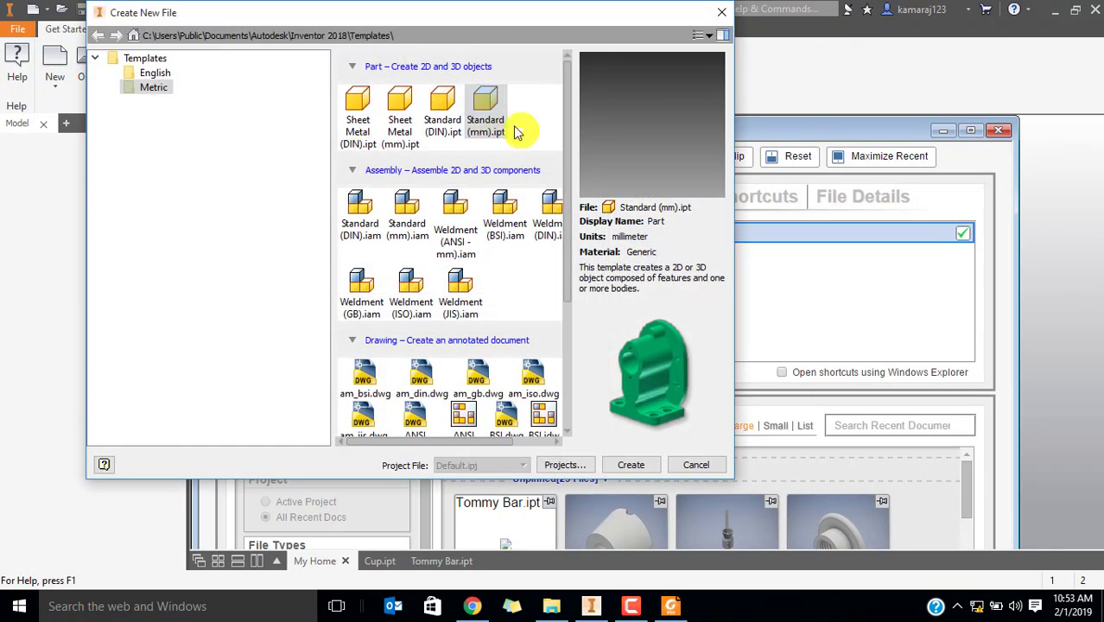
double_click(485, 112)
left_click(24, 67)
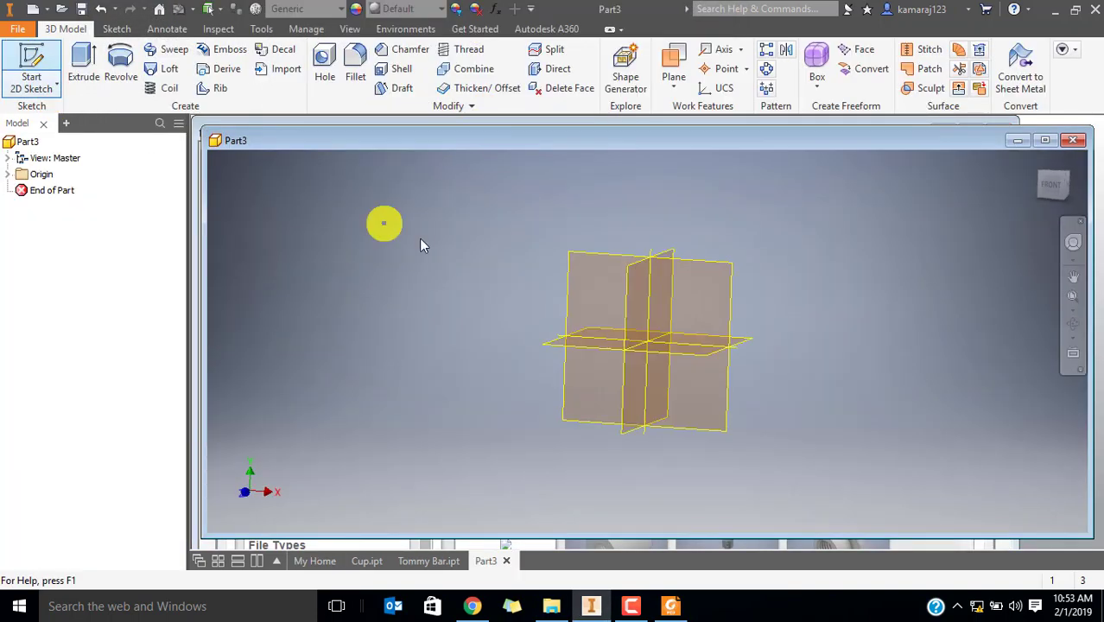
left_click(609, 226)
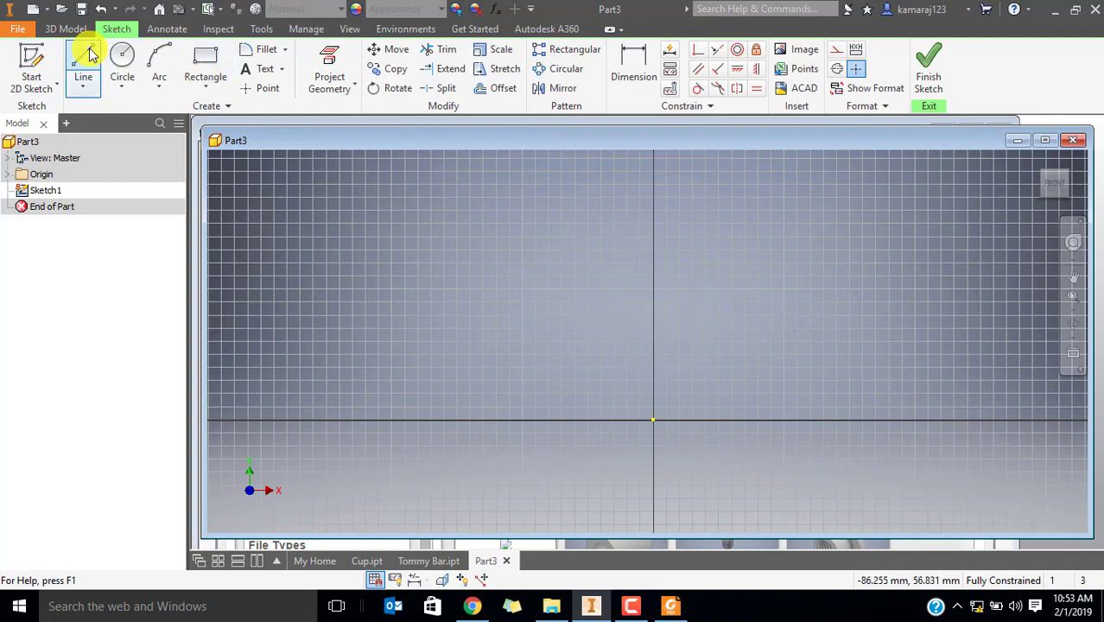
Sketch the set screw's closed half profile from the origin, about 33 mm tall and 14 mm wide, with a 45° head and slanted tip
left_click(83, 71)
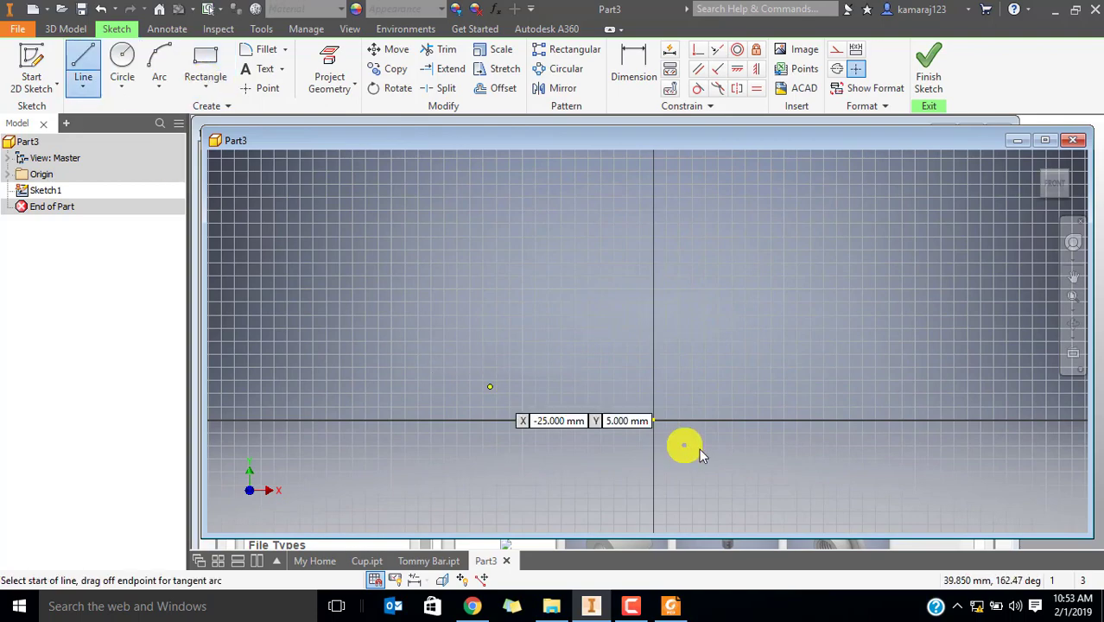
left_click(653, 420)
key("alt+Tab")
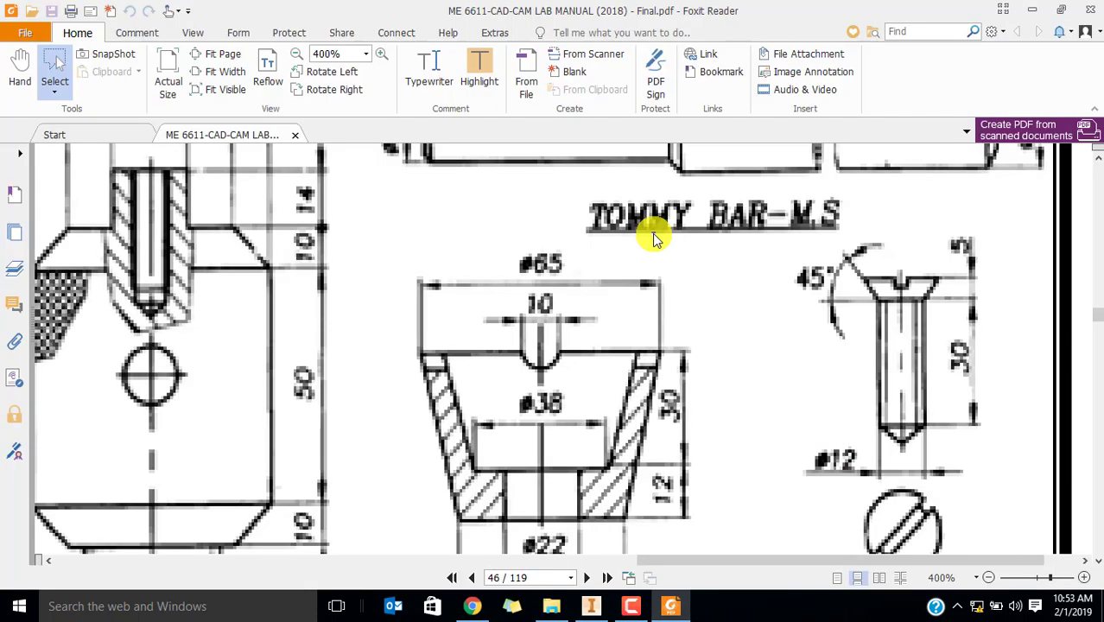
key("alt+Tab")
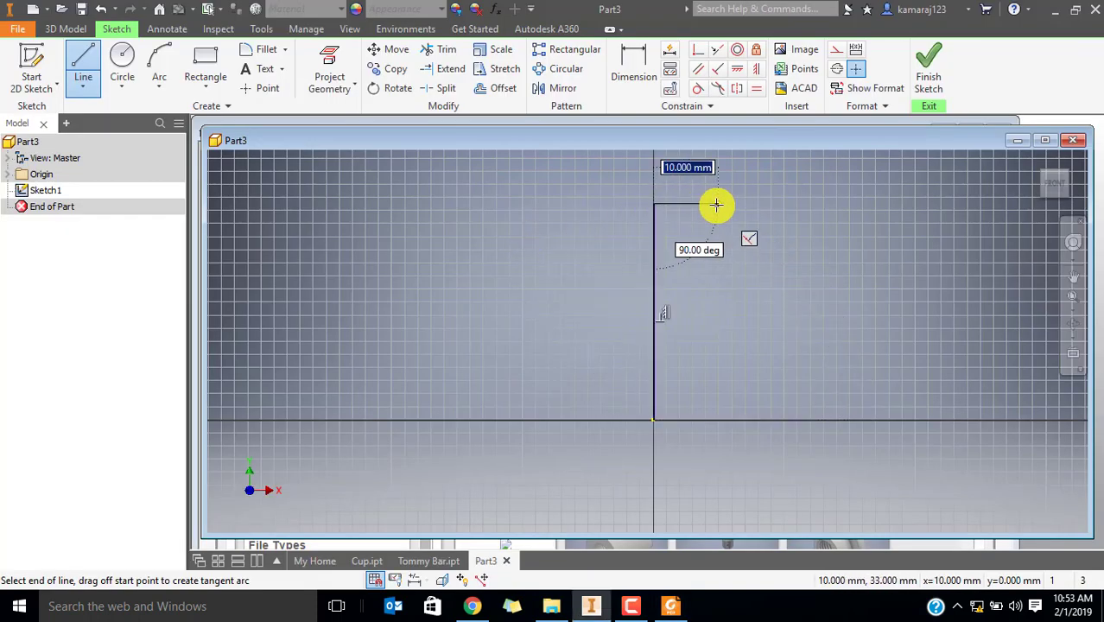
key("alt+Tab")
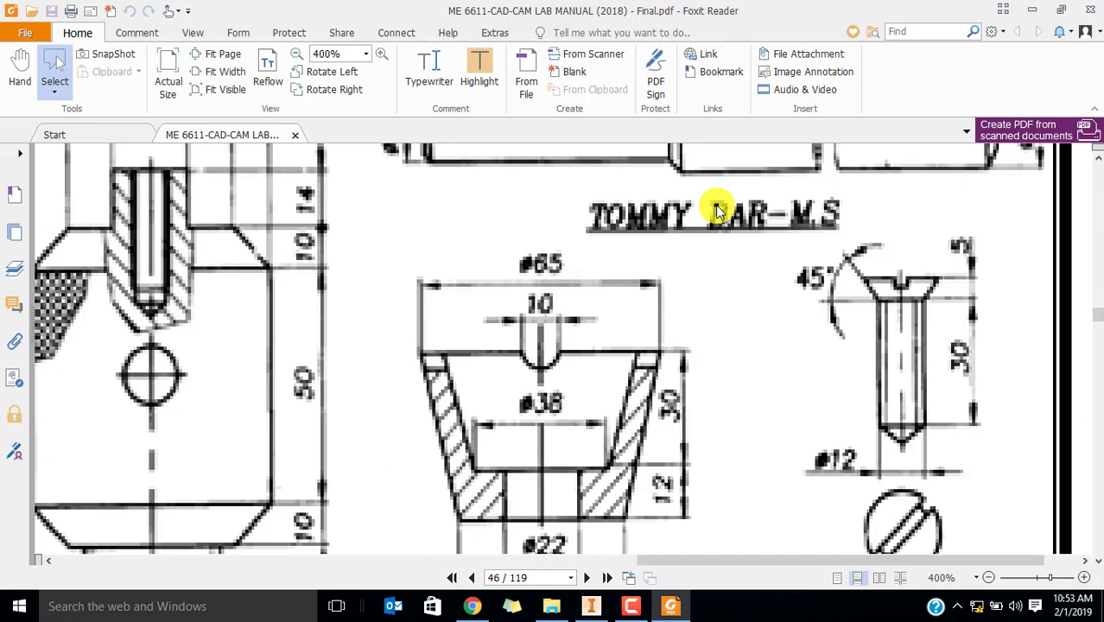
key("alt+Tab")
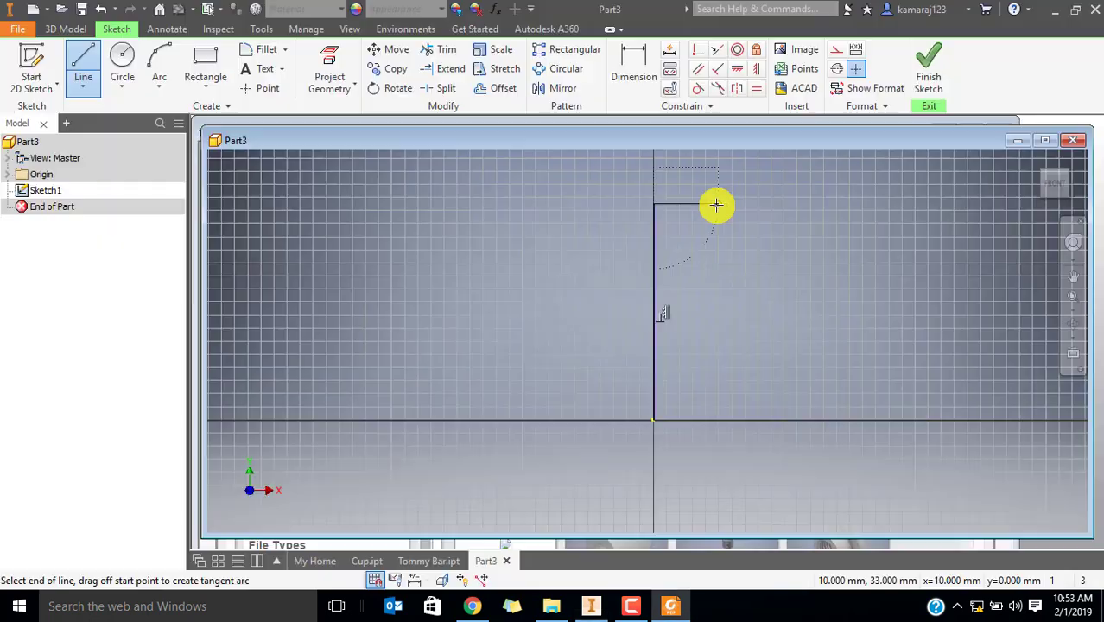
left_click(738, 217)
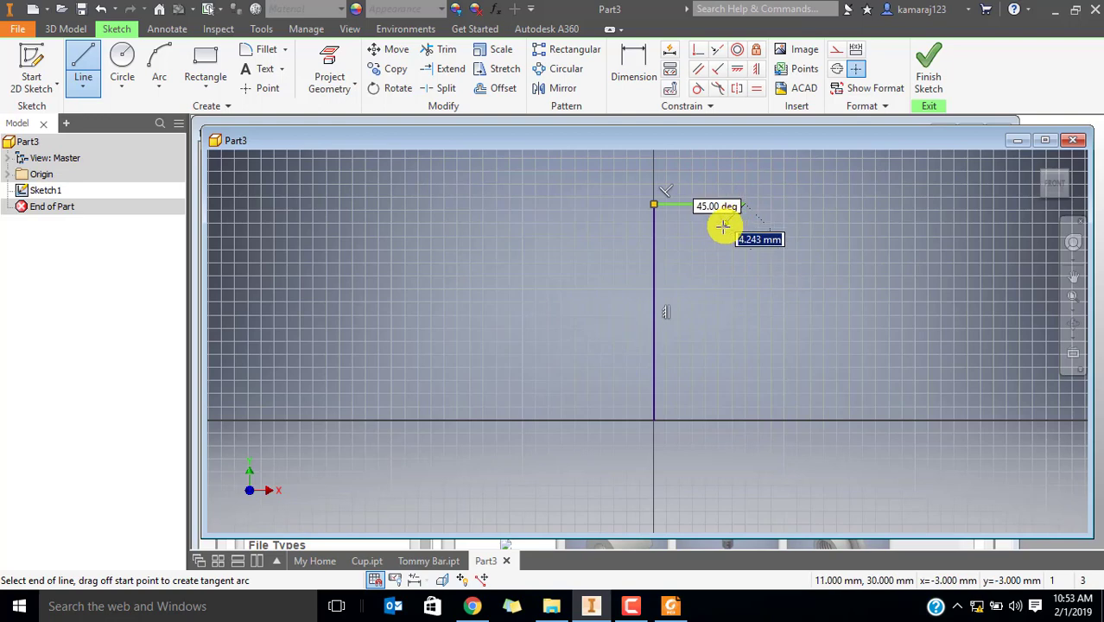
left_click(711, 401)
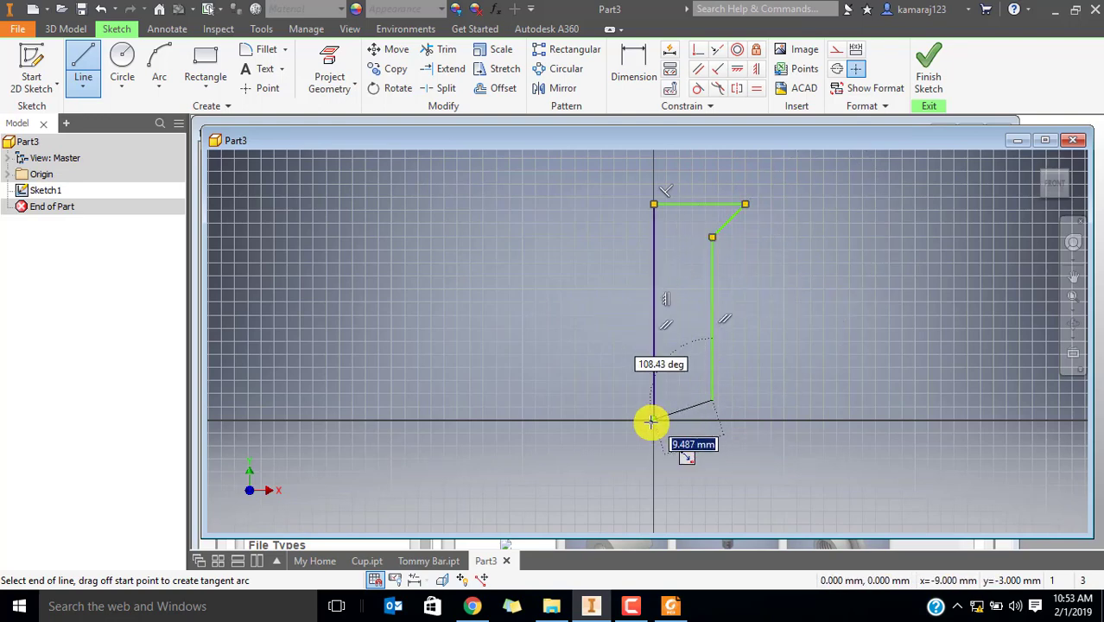
left_click(652, 422)
key("Escape")
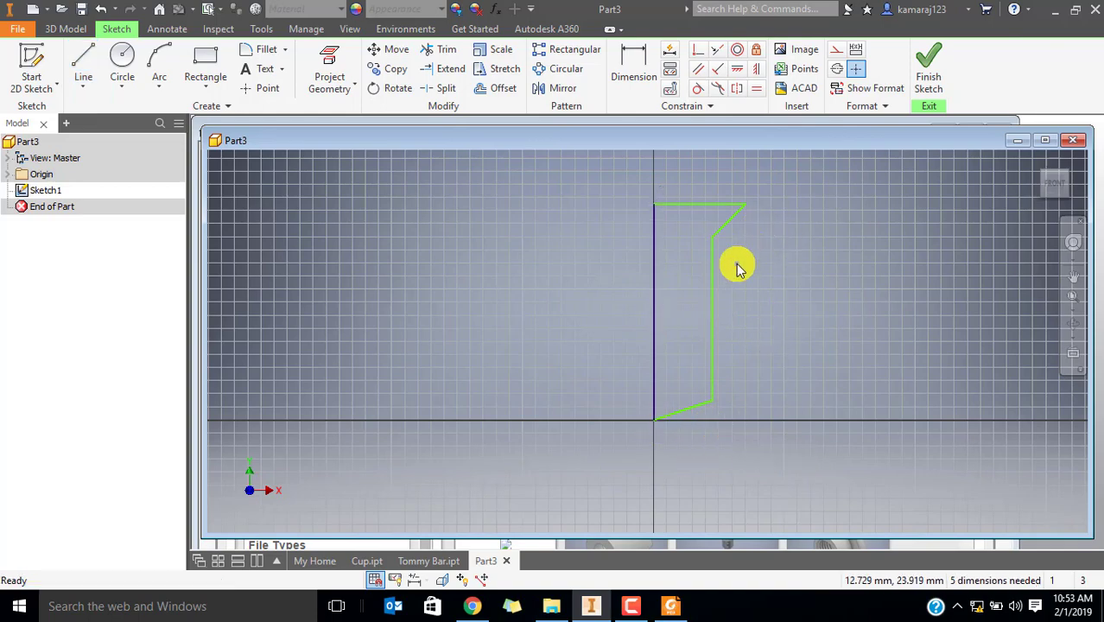
Dimension the distance between the profile's centre axis and the shank's outer line as 12/2 mm
key("alt+Tab")
left_click(629, 57)
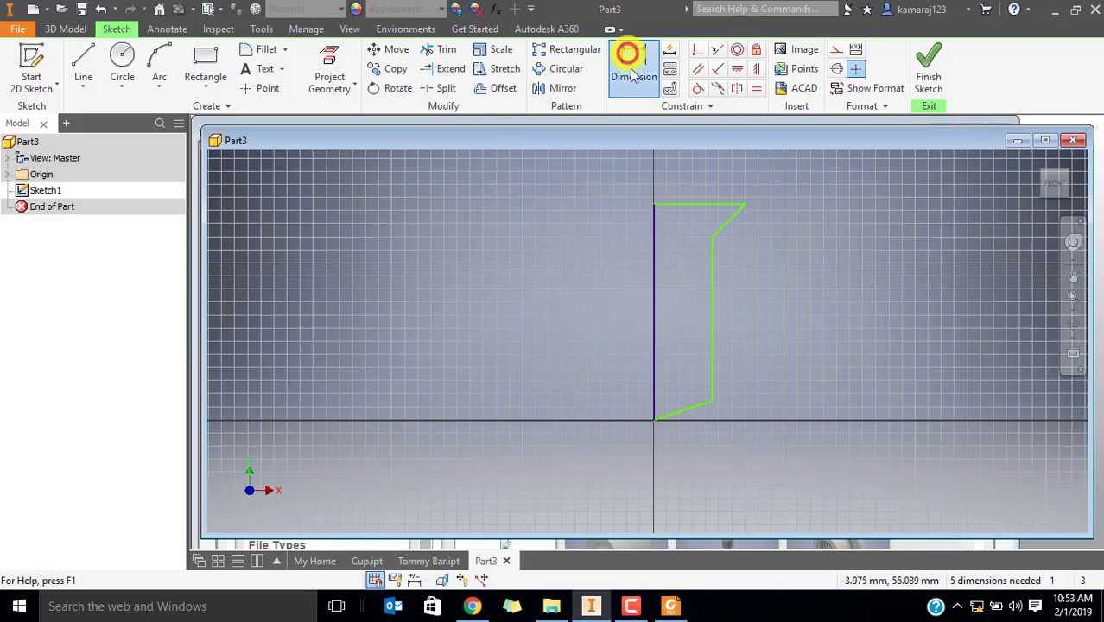
left_click(711, 332)
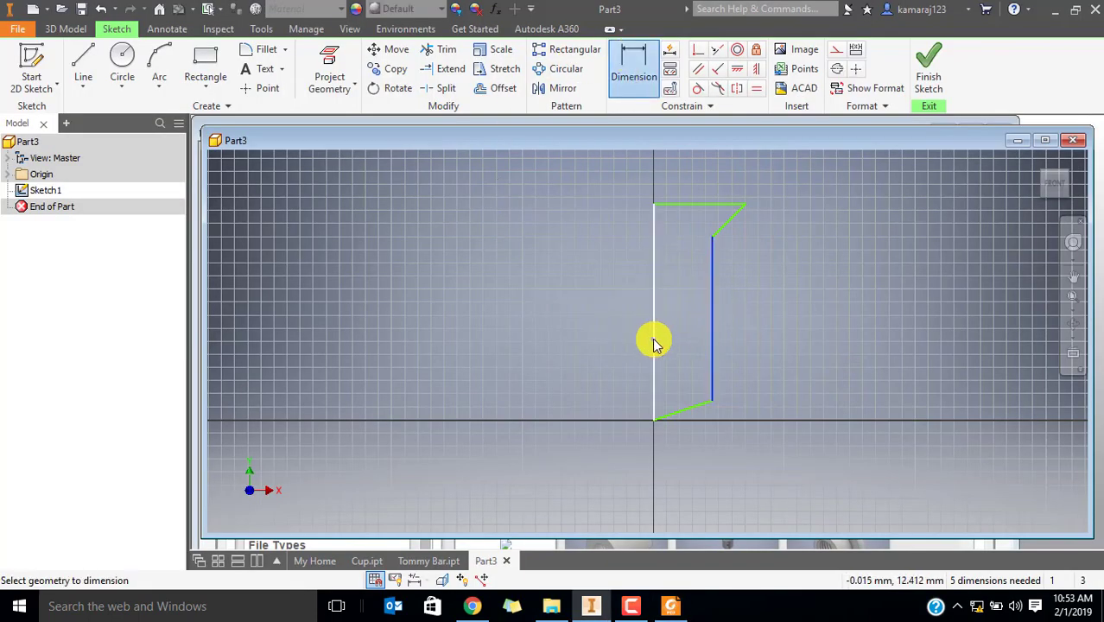
left_click(654, 342)
left_click(678, 468)
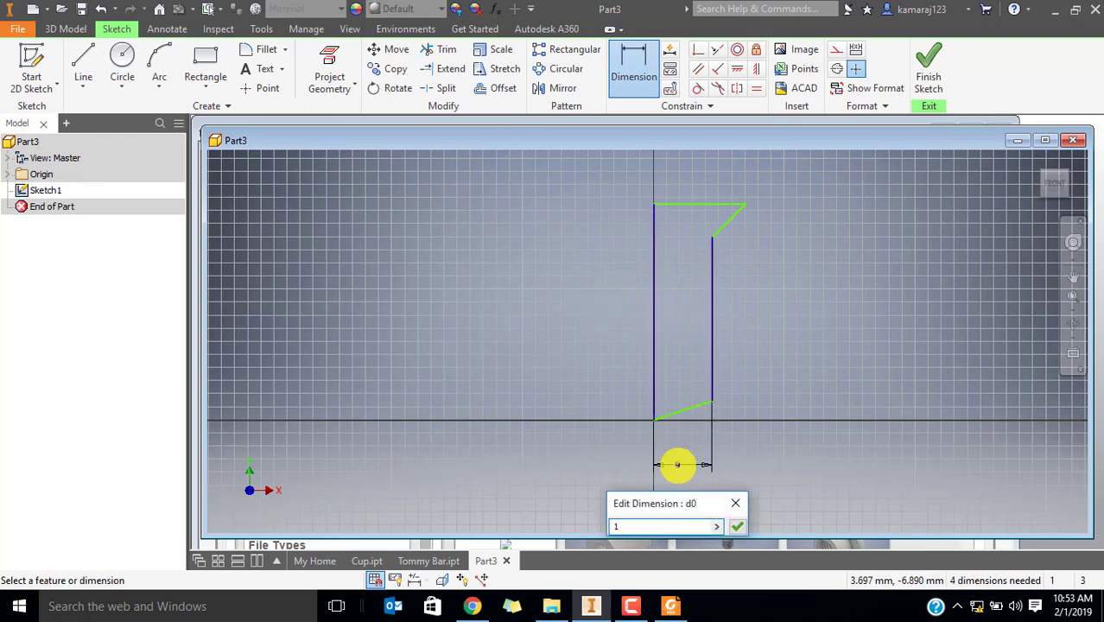
type("12/2")
key("Return")
key("Escape")
scroll(670, 376, "up", 2)
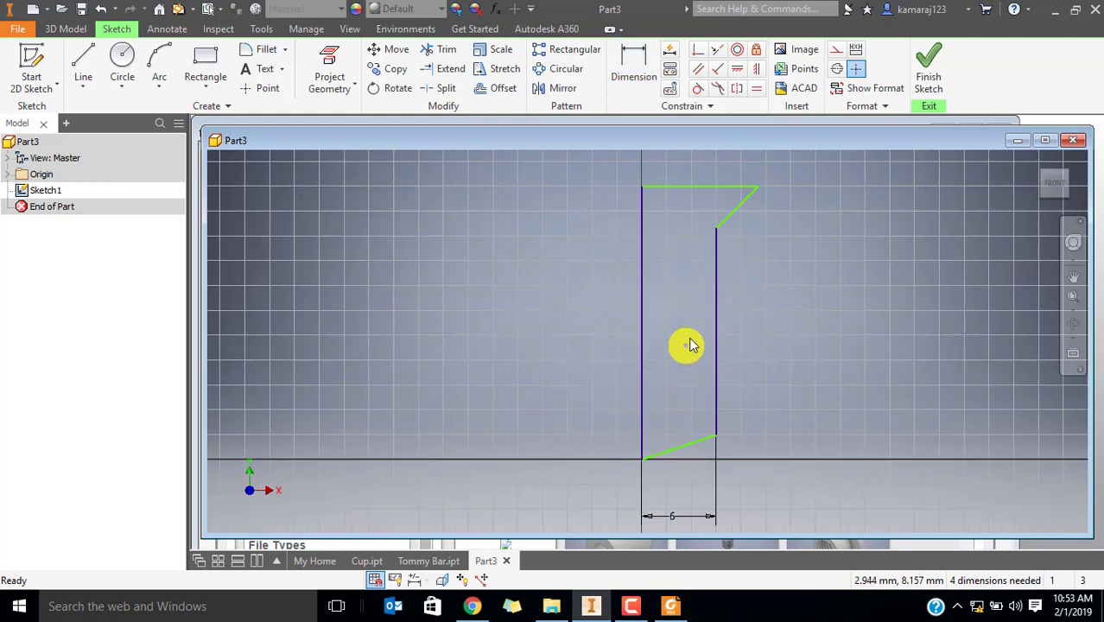
Dimension the length of the set screw shank's outer vertical line as 30 mm
left_click(646, 47)
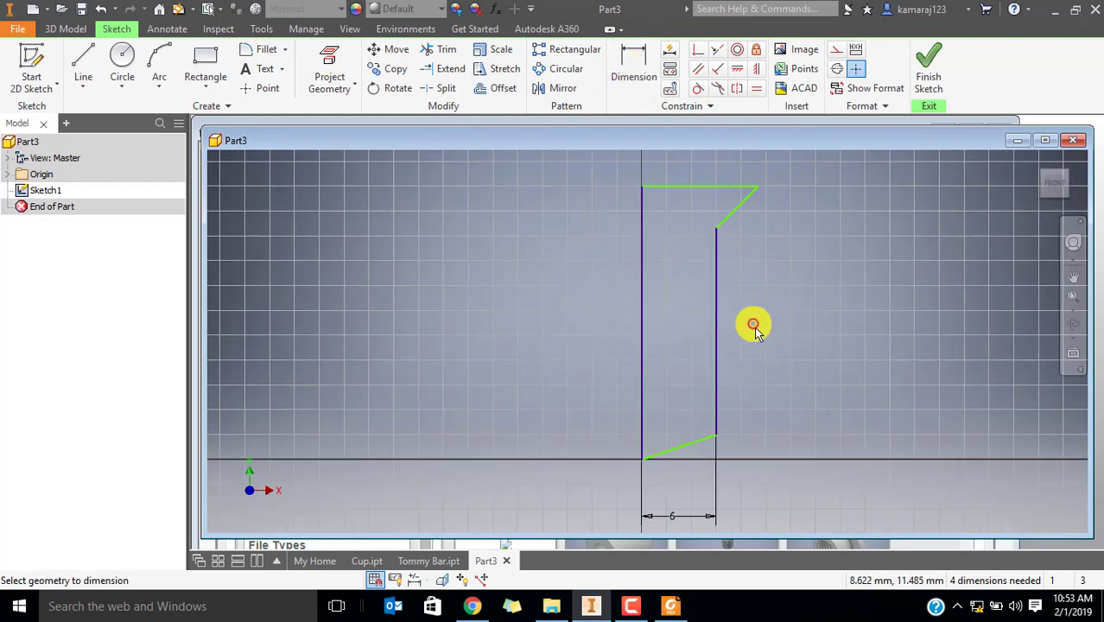
left_click(717, 315)
left_click(772, 323)
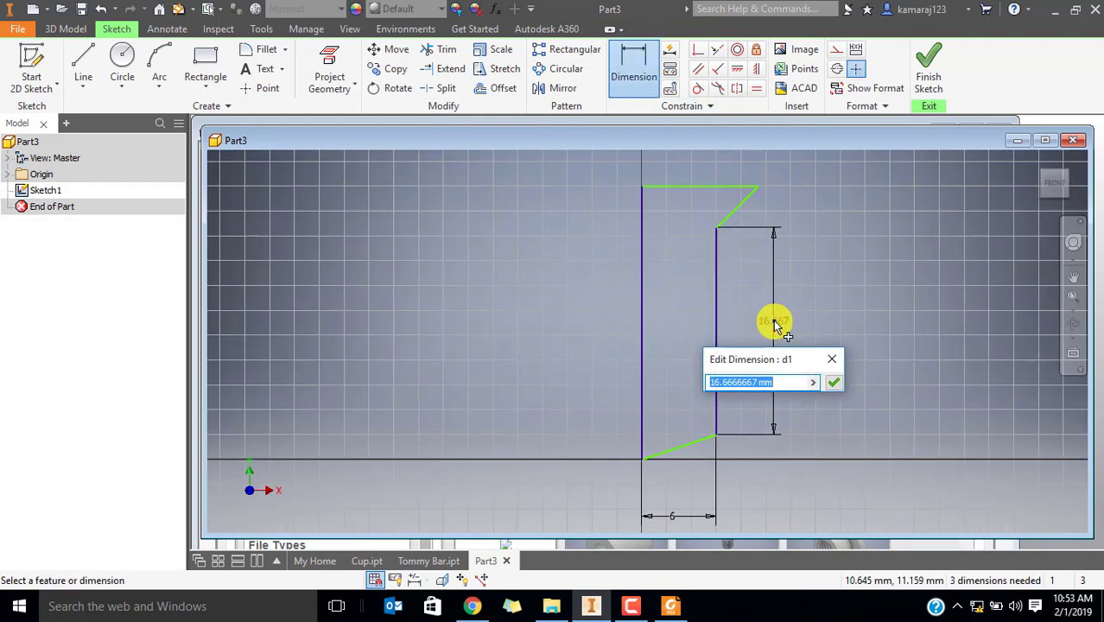
type("30")
key("Return")
Dimension the height of the head's slanted line as 5 mm, checking the value against the lab manual drawing
scroll(776, 321, "down", 2)
middle_click_drag(800, 313, 769, 345)
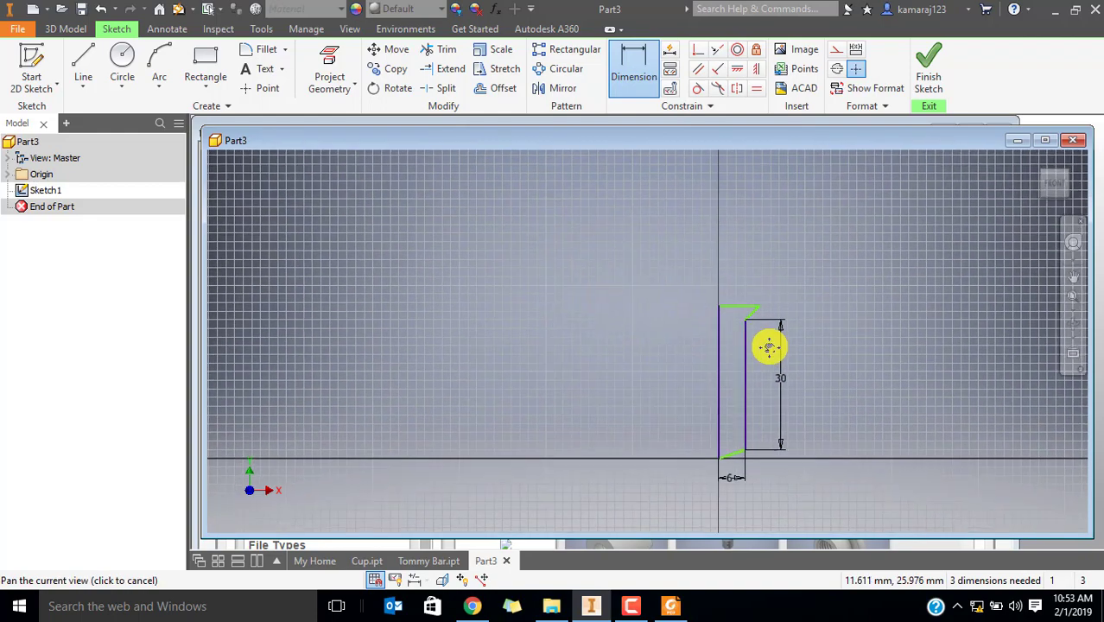
scroll(763, 315, "up", 5)
left_click(656, 298)
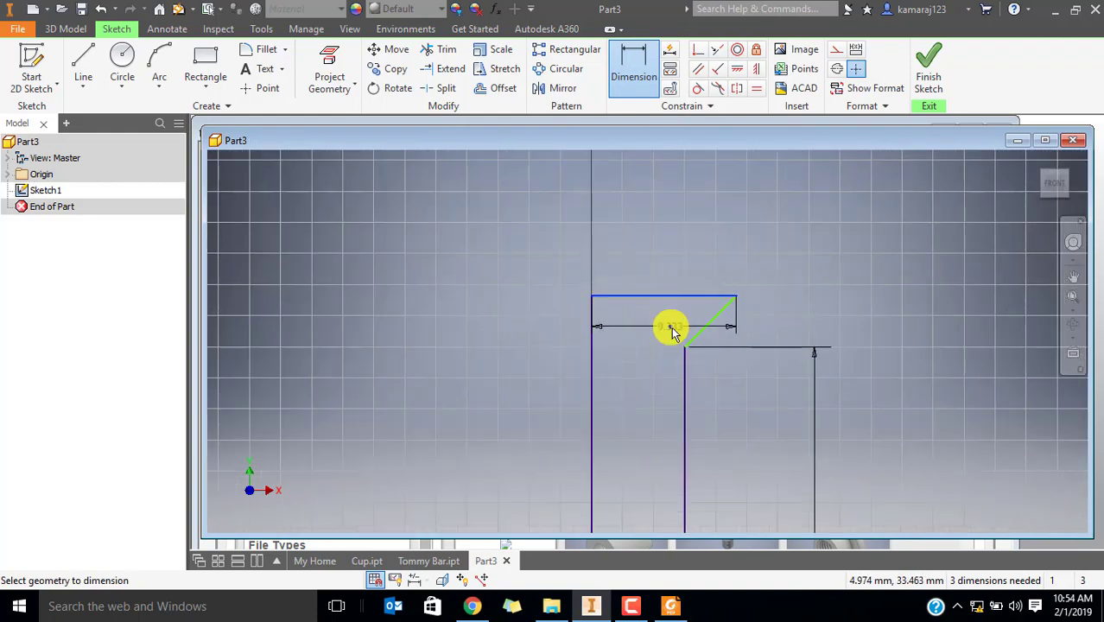
left_click(777, 347)
left_click(813, 326)
key("alt+Tab")
key("alt+Tab")
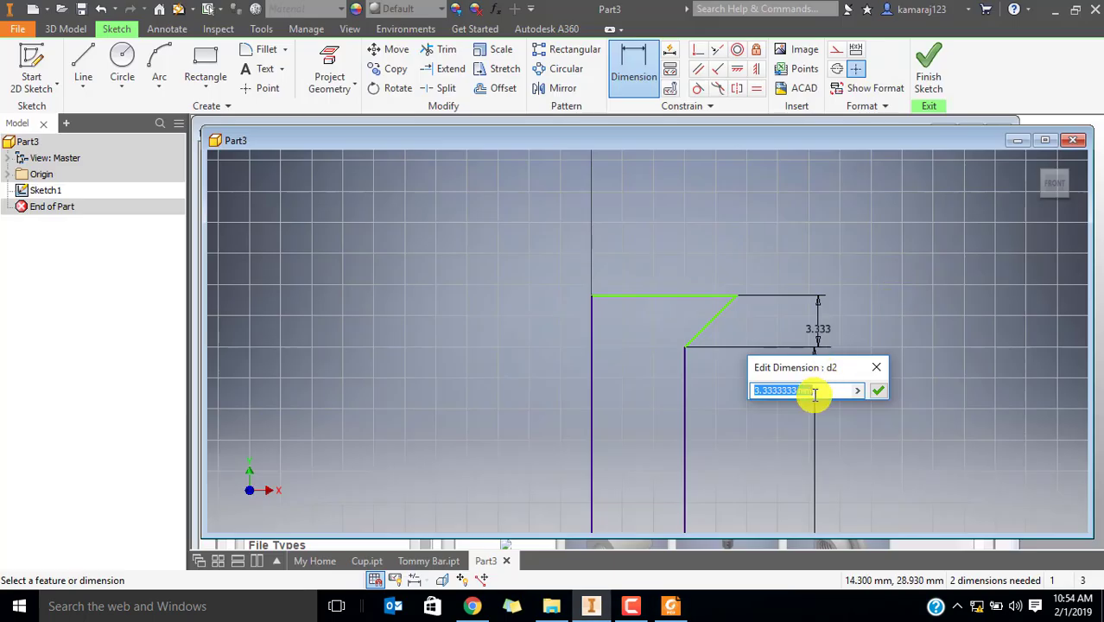
type("5")
key("Return")
key("Escape")
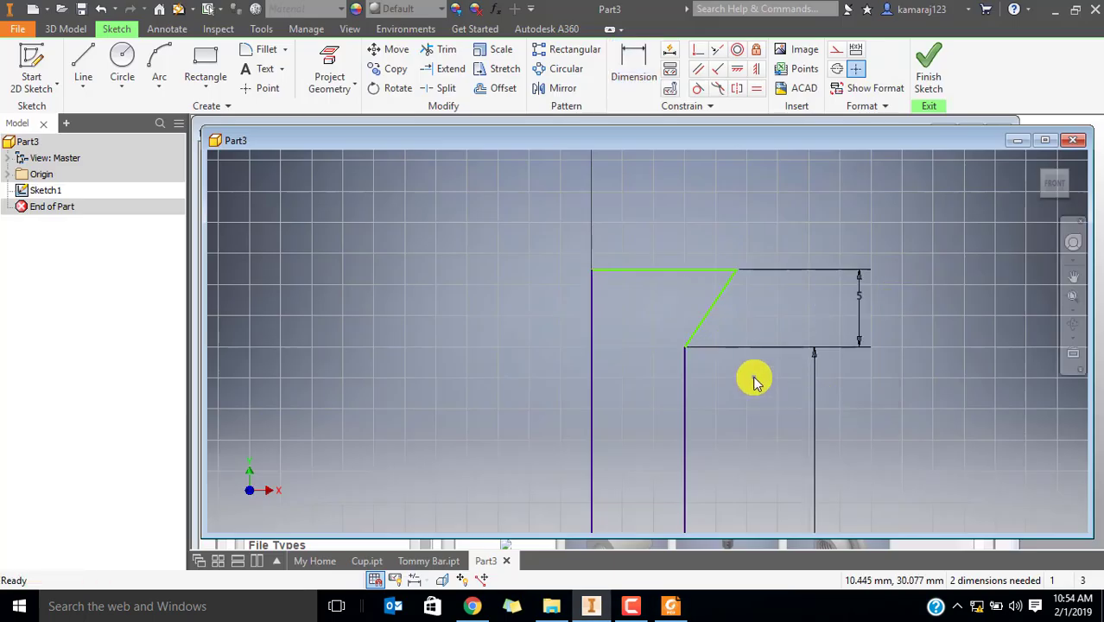
Check the head angle in the lab manual and dimension the angle between the head's top line and slanted line as 45°
left_click(636, 69)
key("alt+Tab")
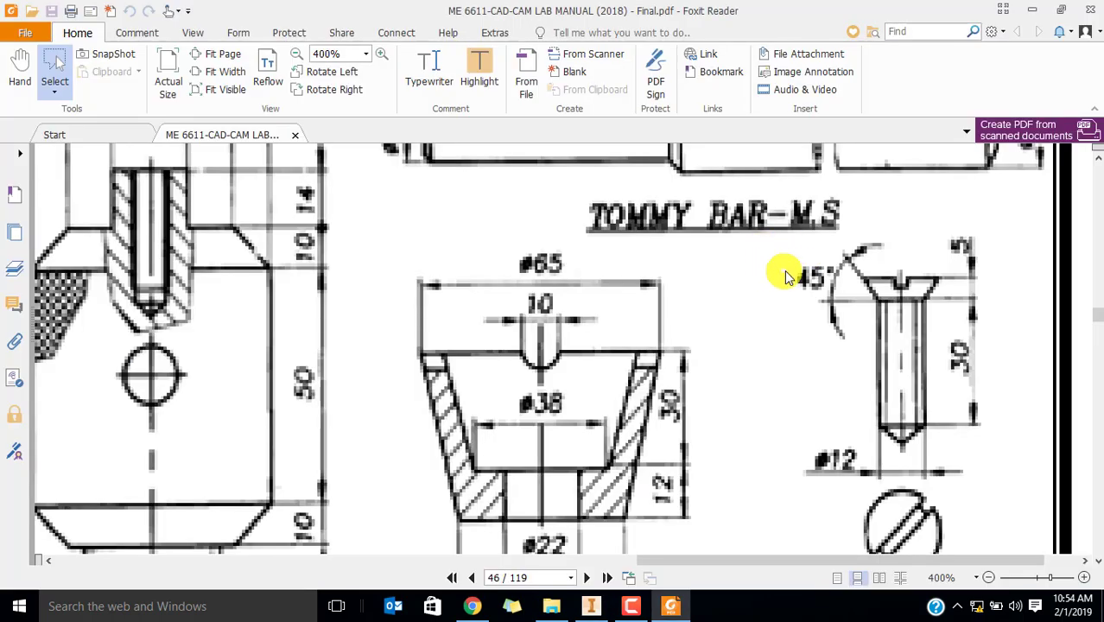
key("alt+Tab")
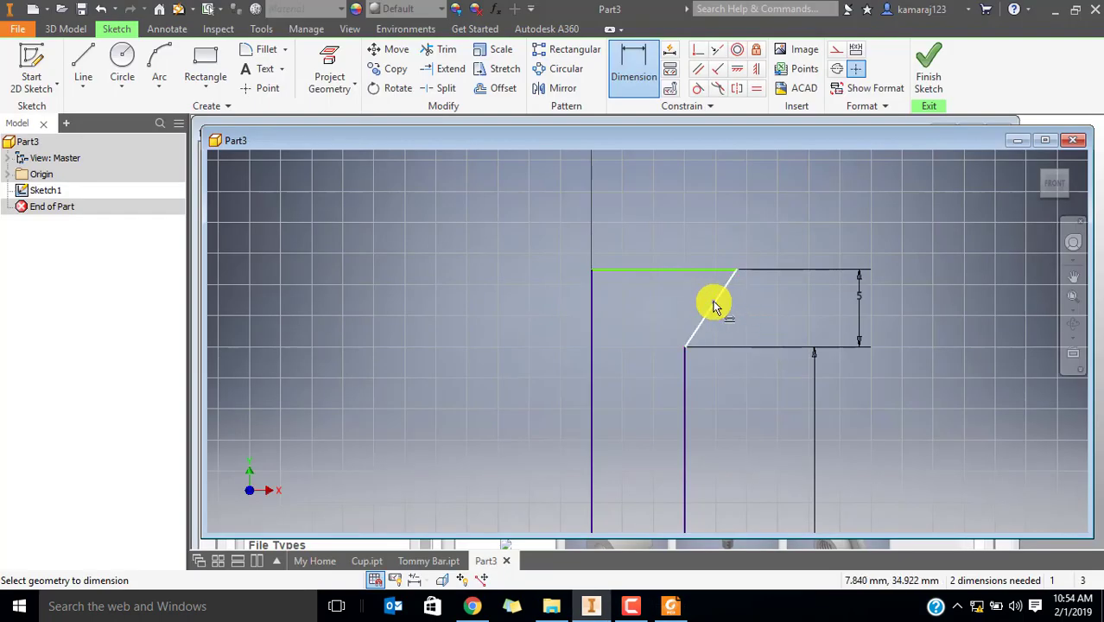
left_click(689, 286)
left_click(688, 297)
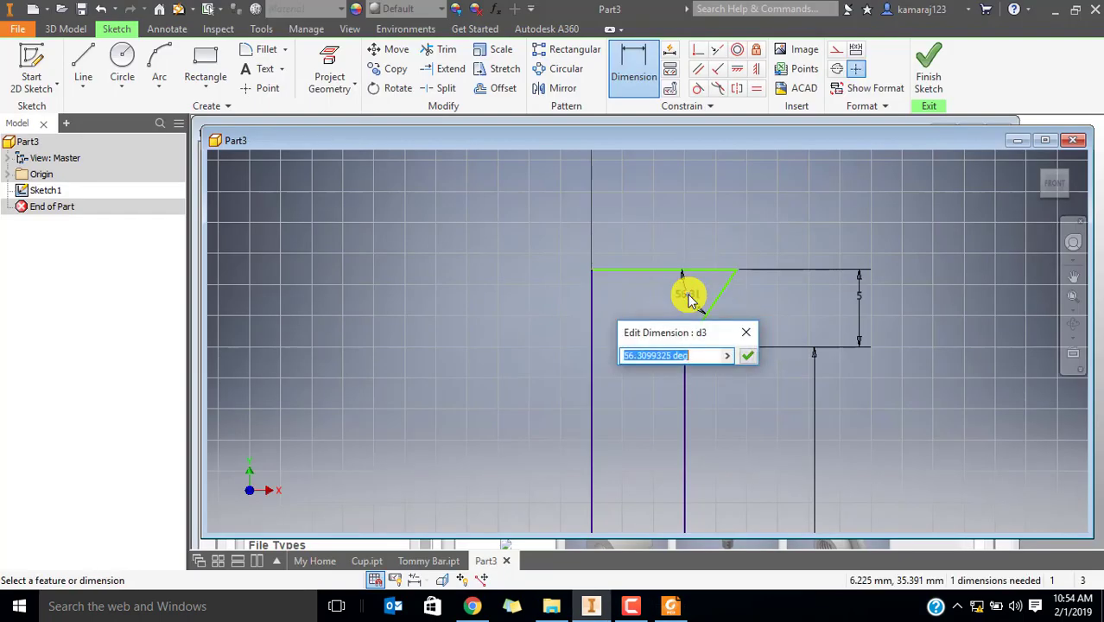
type("45")
key("Return")
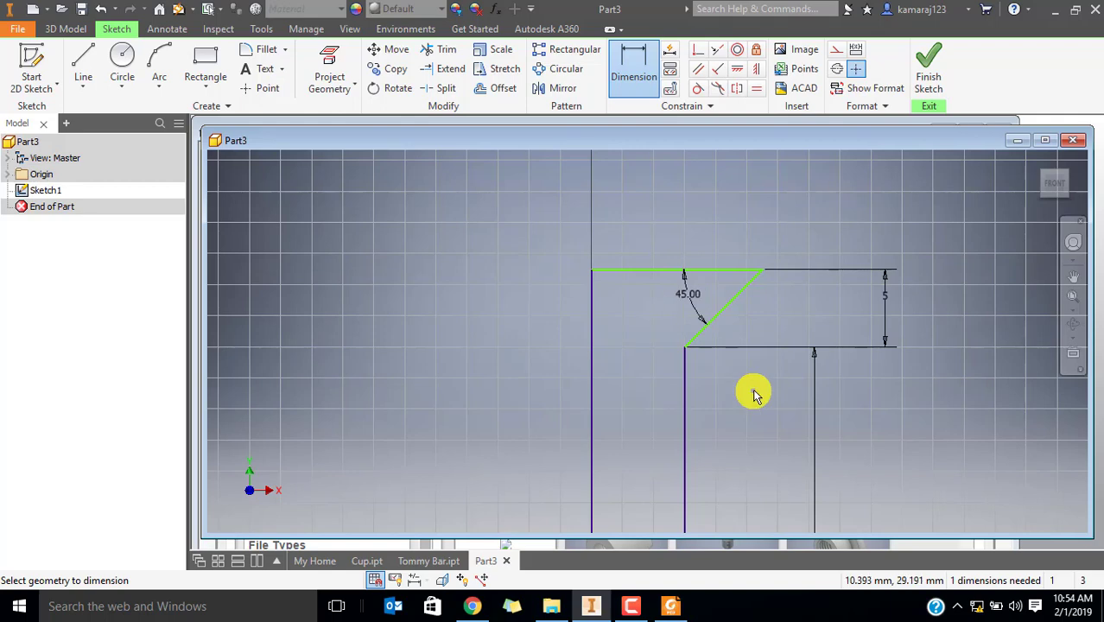
Check the set screw's pointed tip in the lab manual drawing against the lower end of the sketched profile
scroll(710, 407, "down", 2)
mouse_move(731, 451)
middle_mouse_down()
mouse_move(698, 227)
mouse_move(717, 292)
mouse_move(715, 239)
middle_mouse_up()
scroll(677, 403, "up", 3)
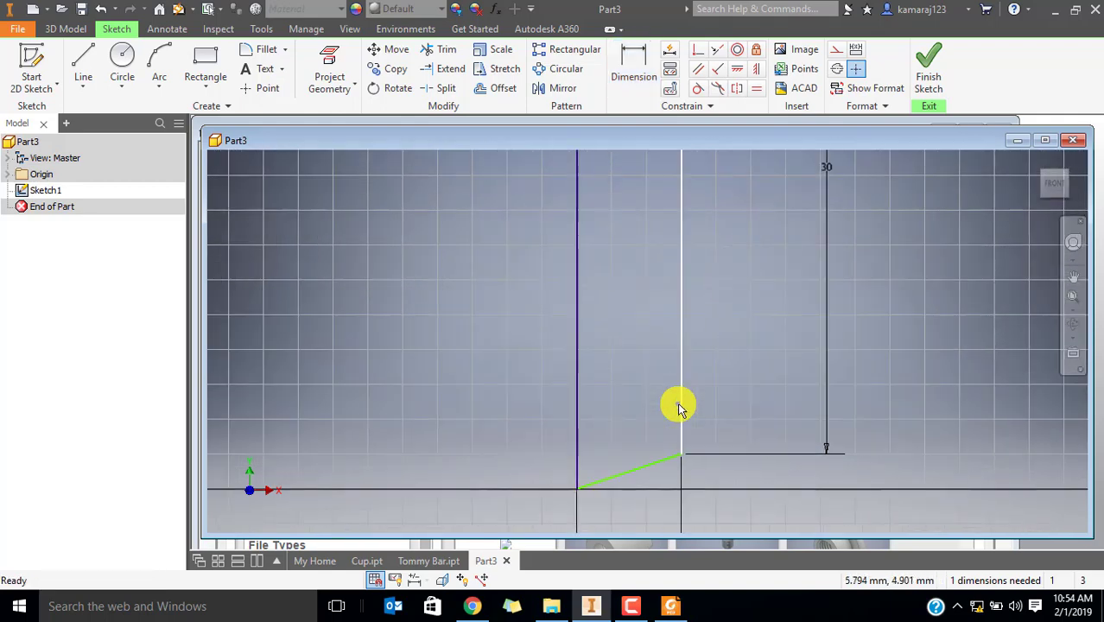
key("alt+Tab")
key("alt+Tab")
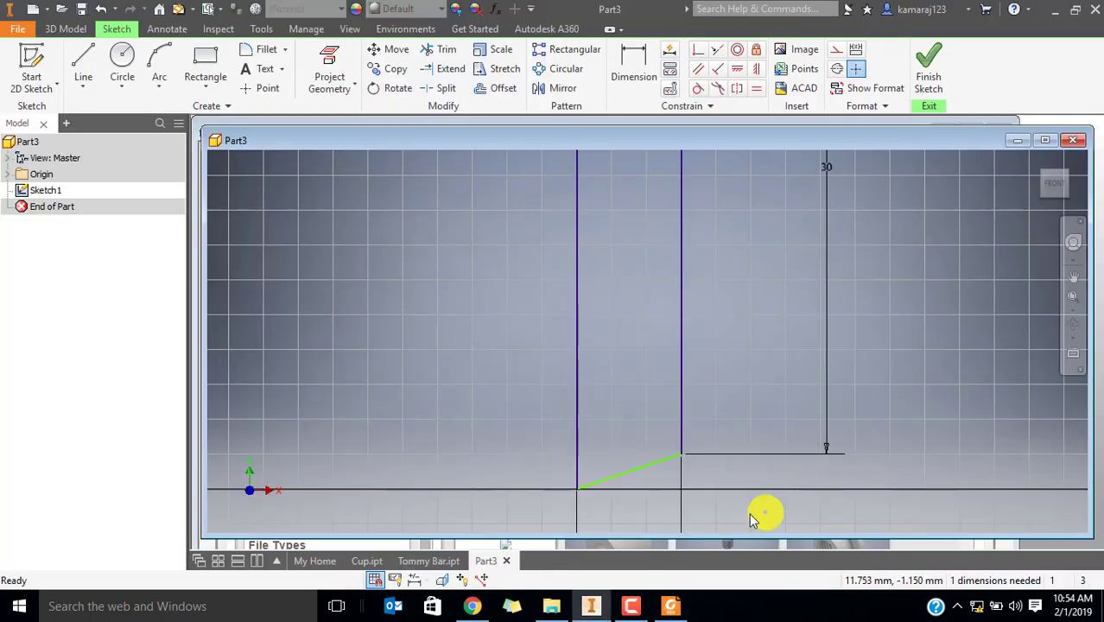
middle_click_drag(620, 442, 648, 304)
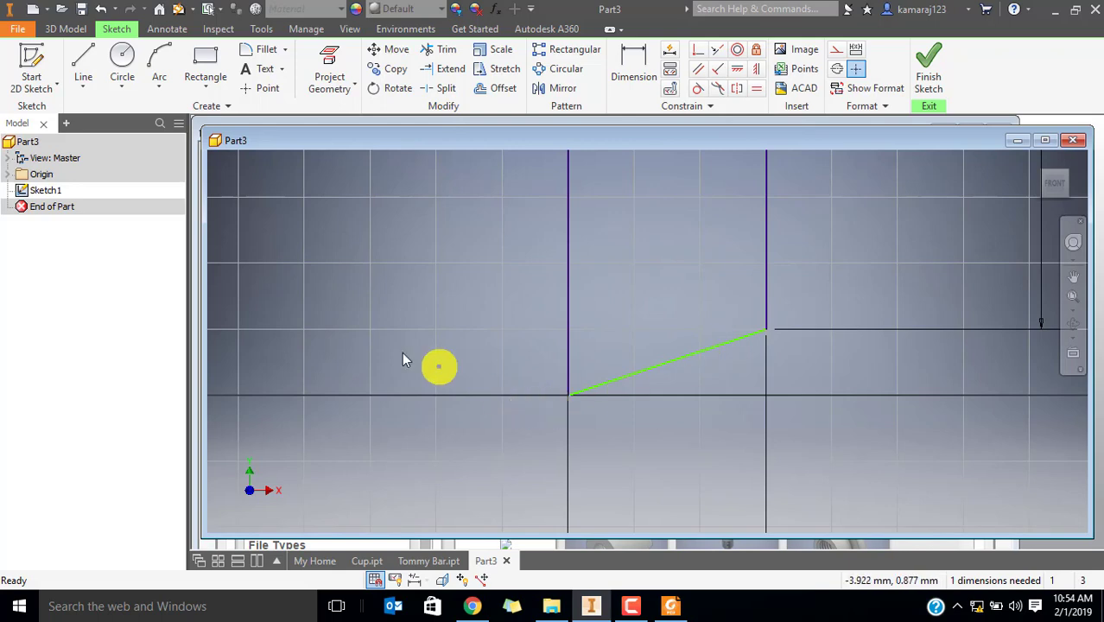
Try to dimension the profile's centre axis together with the slanted tip line, and undo the added dimension
key("d")
left_click(570, 329)
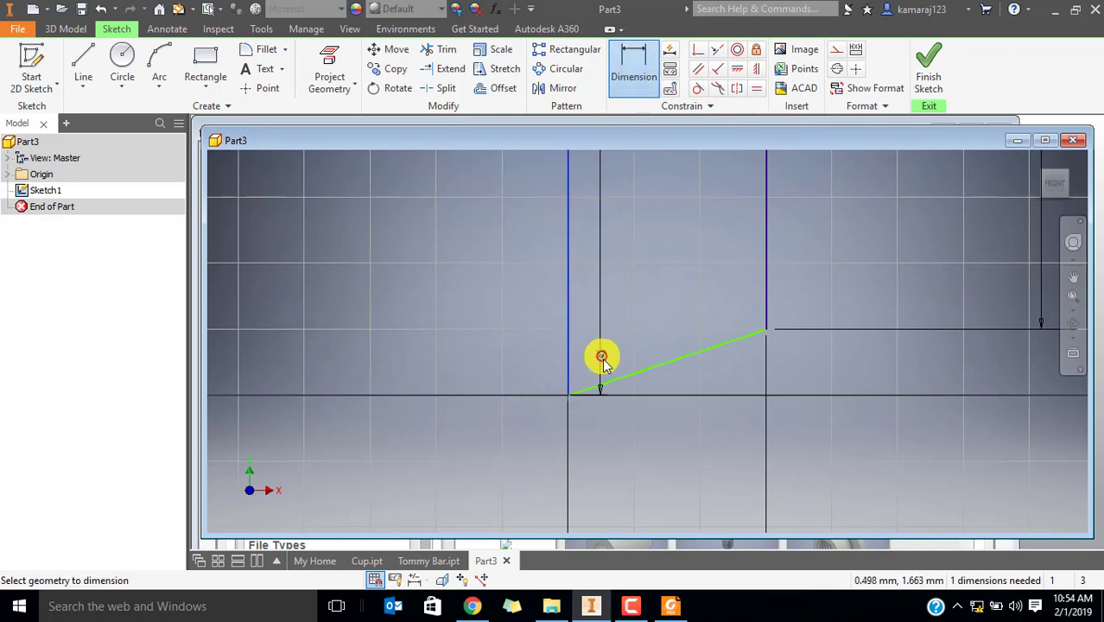
left_click(615, 375)
left_click(616, 431)
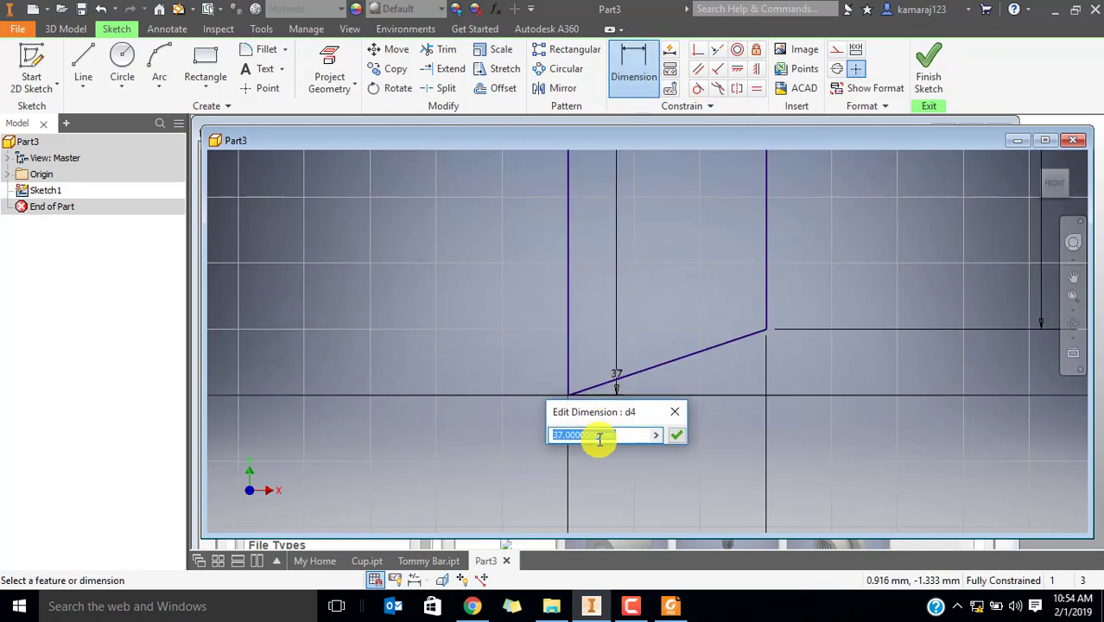
key("Return")
key("Escape")
key("ctrl+z")
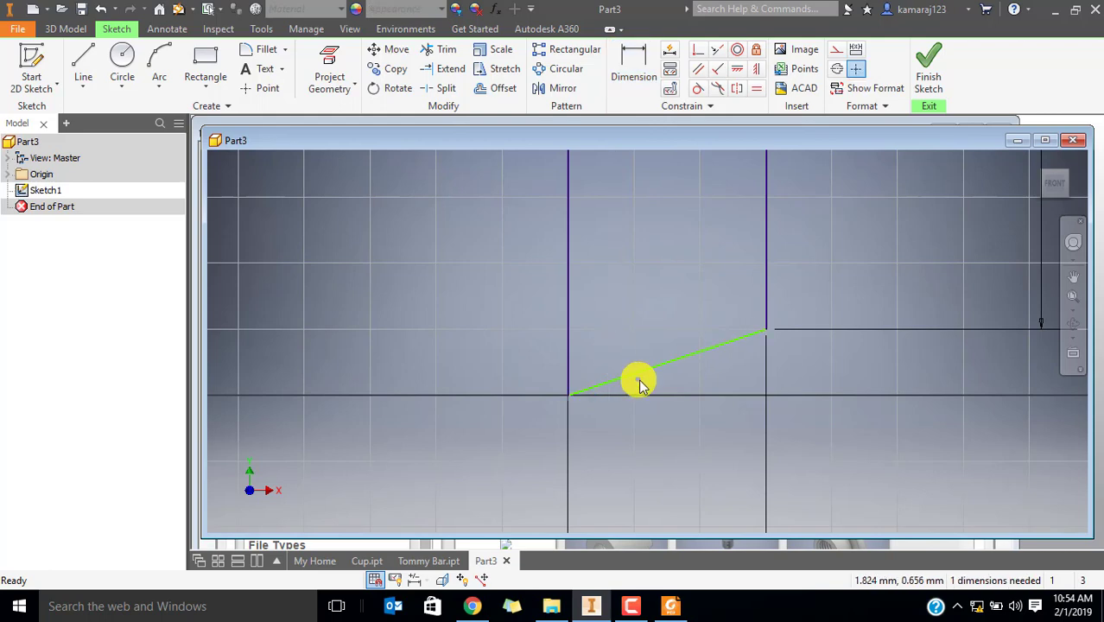
Dimension the angle between the slanted tip line and the centre axis as 60°
left_click(646, 76)
left_click(623, 377)
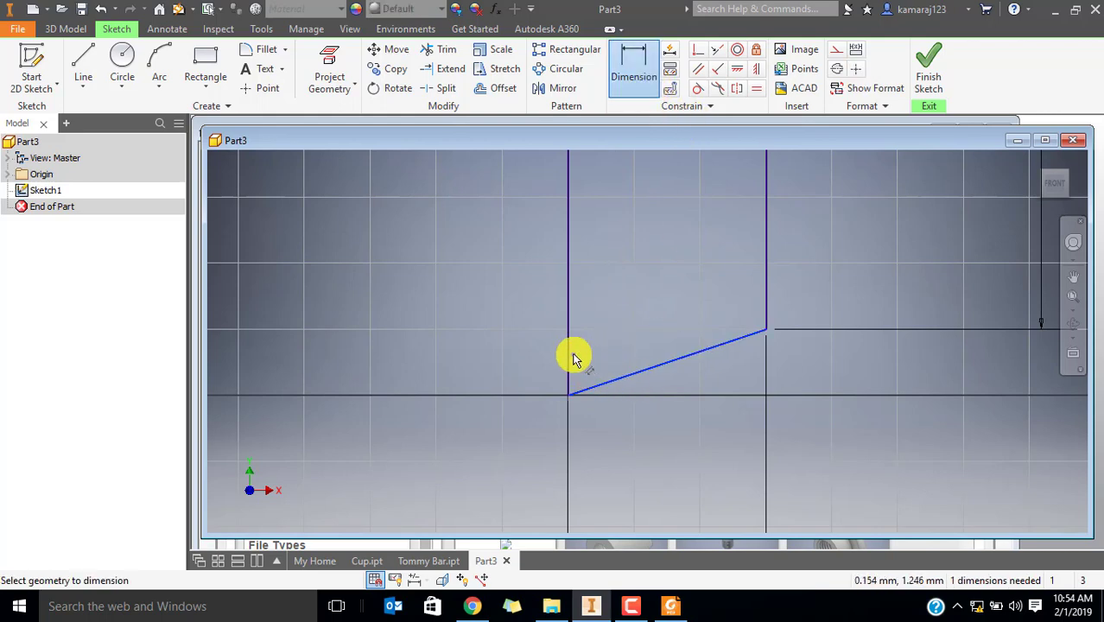
left_click(570, 356)
left_click(609, 358)
type("6")
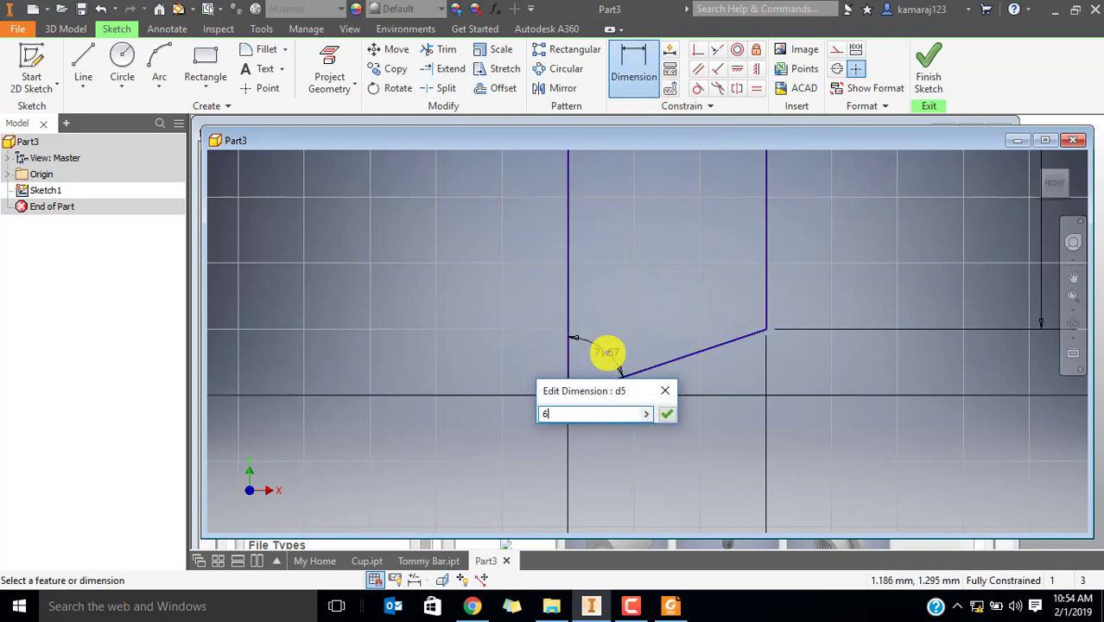
type("0")
key("Return")
scroll(828, 360, "down", 5)
key("Escape")
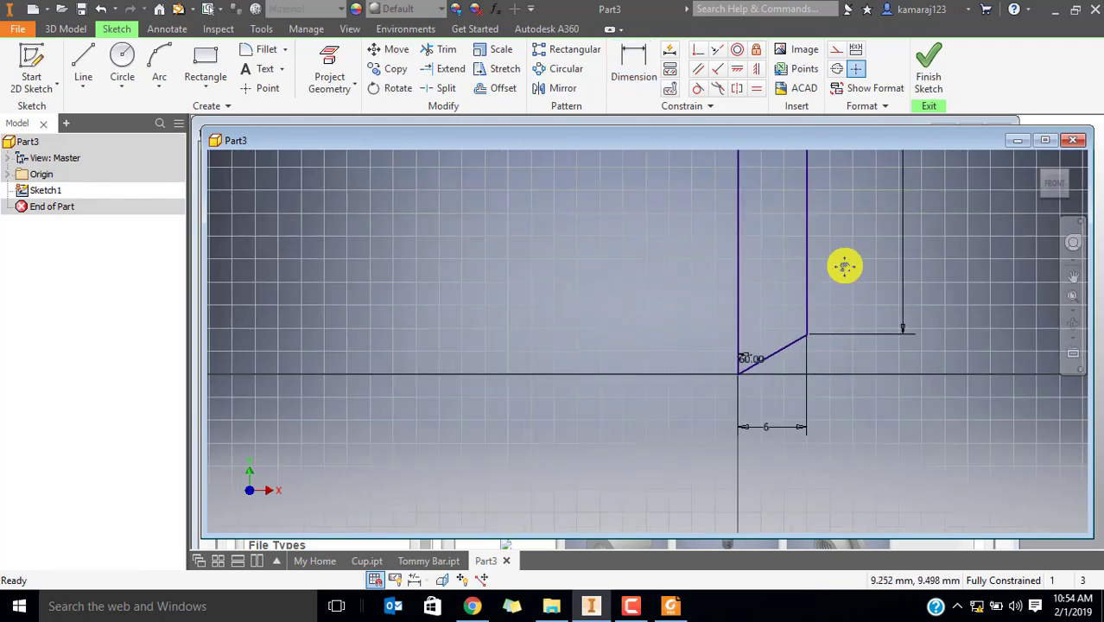
Finish the sketch and revolve the profile fully around its vertical centre axis line into a solid
middle_click_drag(844, 266, 746, 433)
scroll(746, 434, "down", 3)
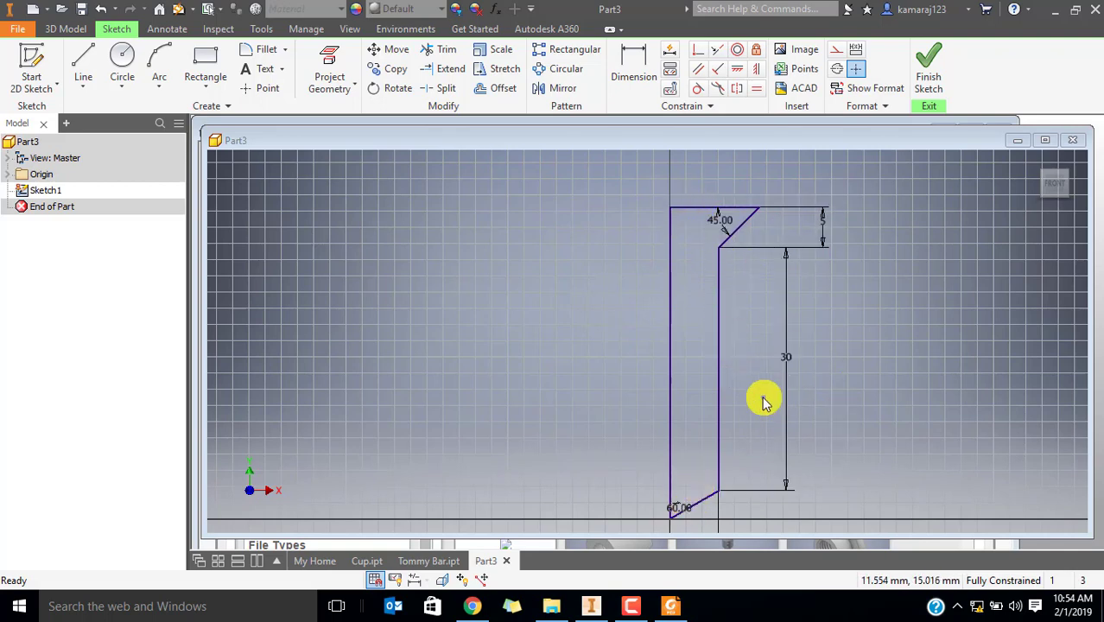
left_click(927, 69)
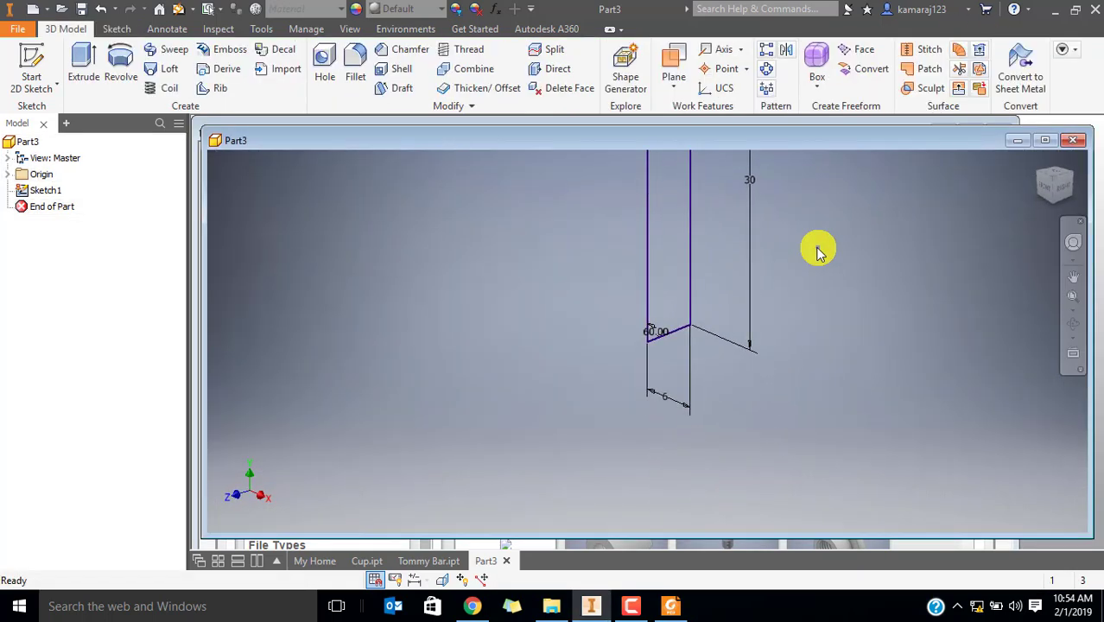
middle_click_drag(786, 207, 767, 320)
scroll(764, 316, "down", 3)
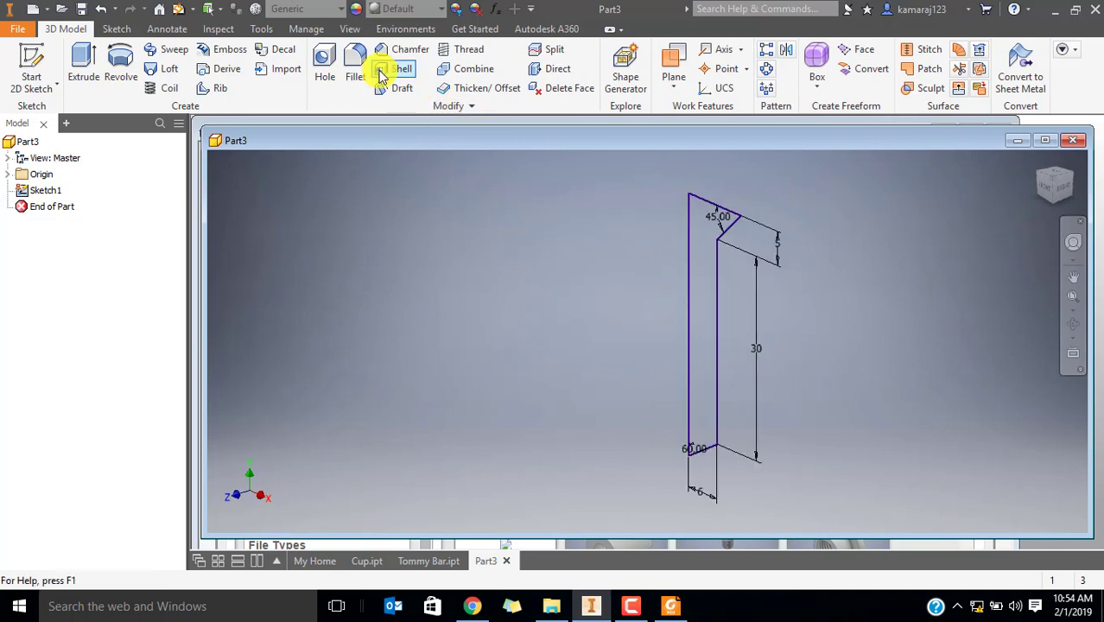
left_click(125, 69)
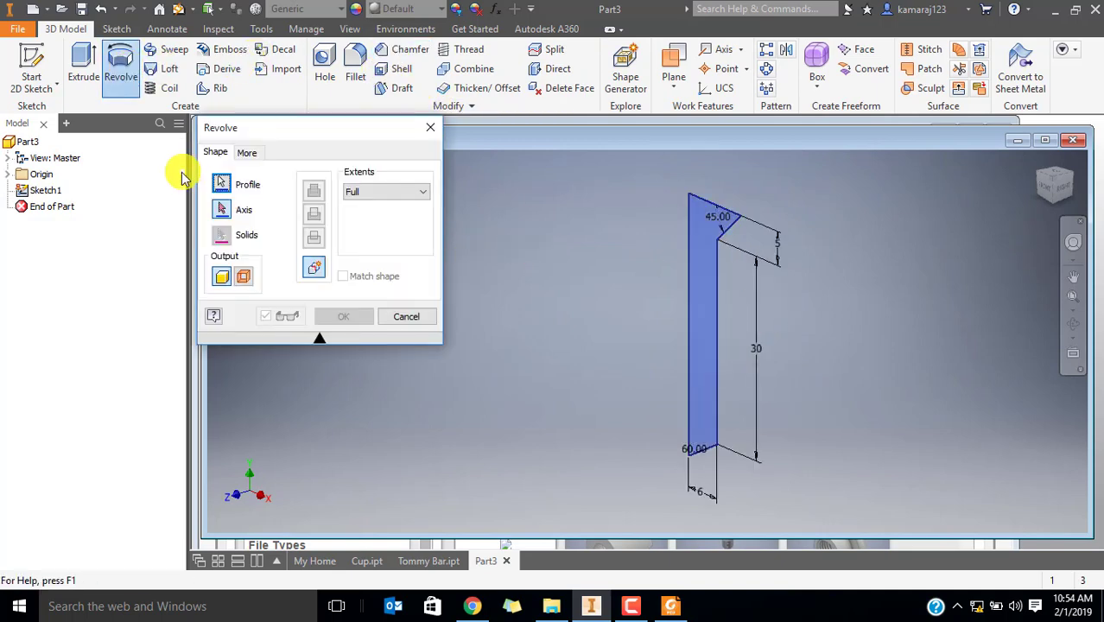
left_click(689, 252)
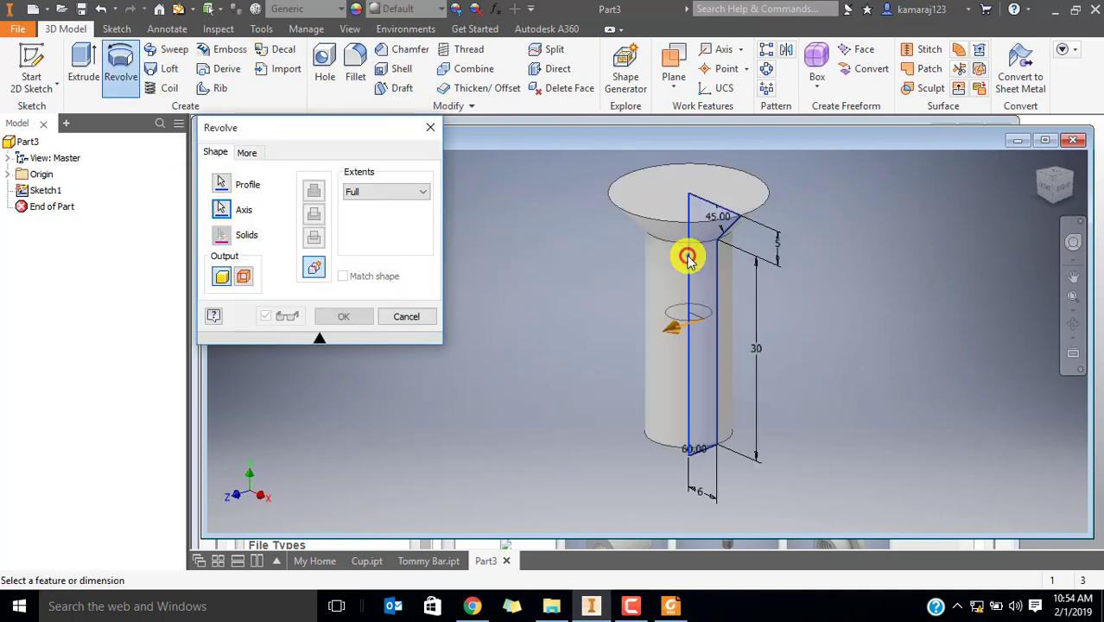
left_click(339, 316)
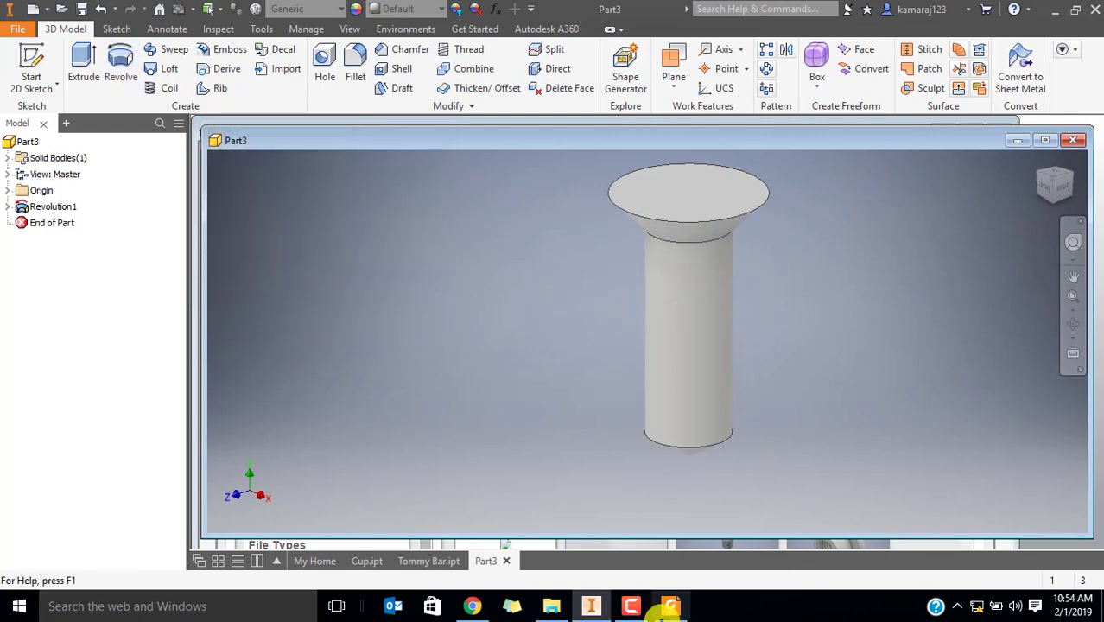
Check the head slot in the lab manual in Foxit Reader, and start a sketch on the XY plane of the screw in Inventor
left_click(670, 605)
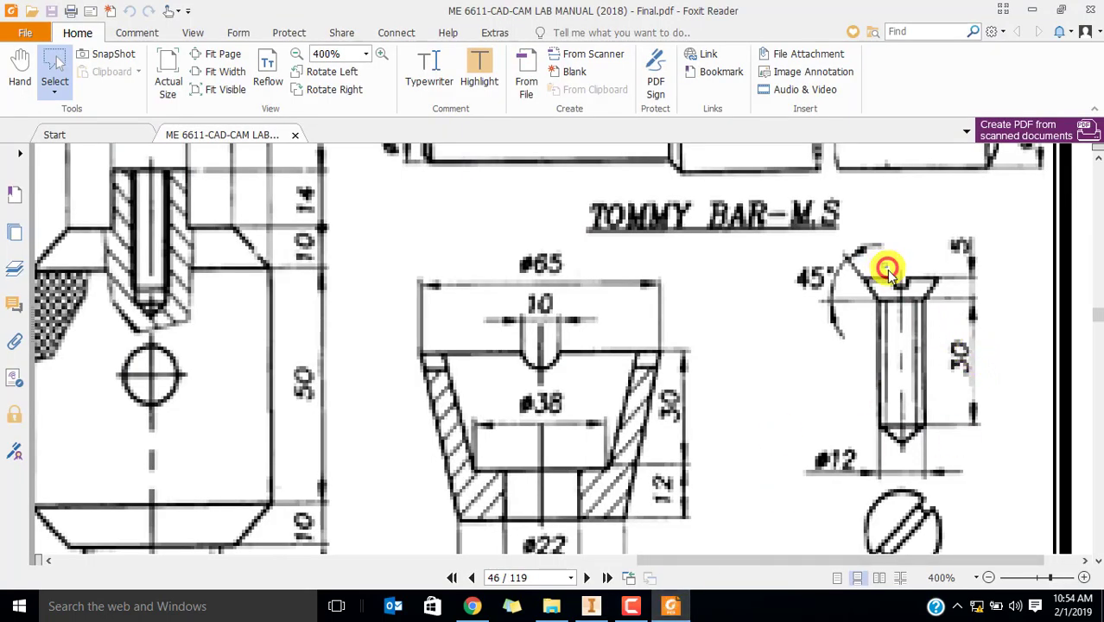
key("alt+Tab")
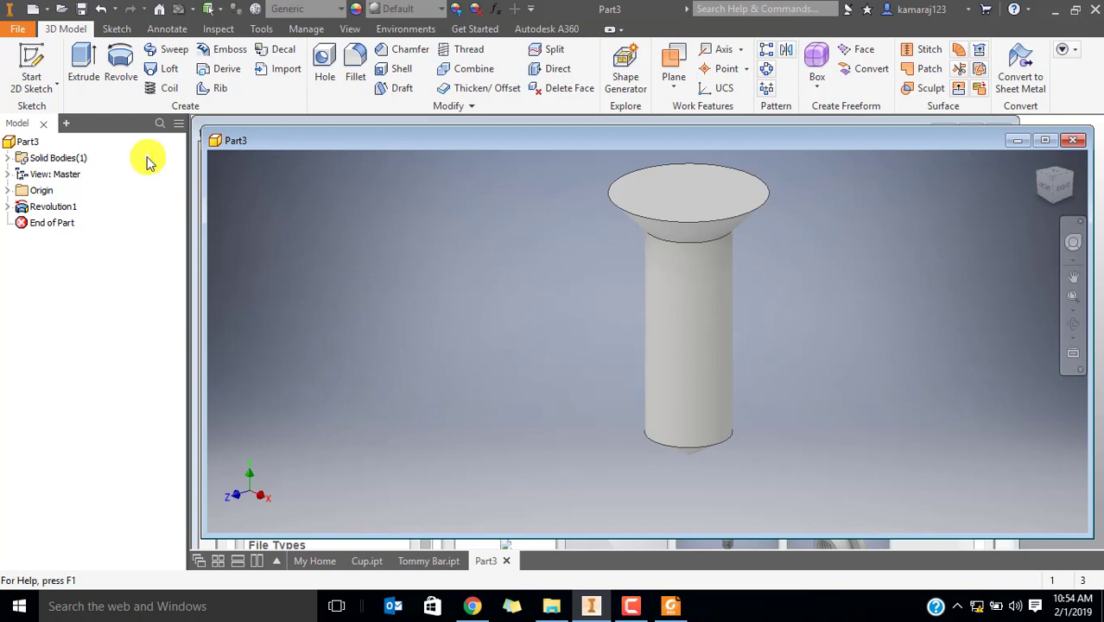
left_click(8, 191)
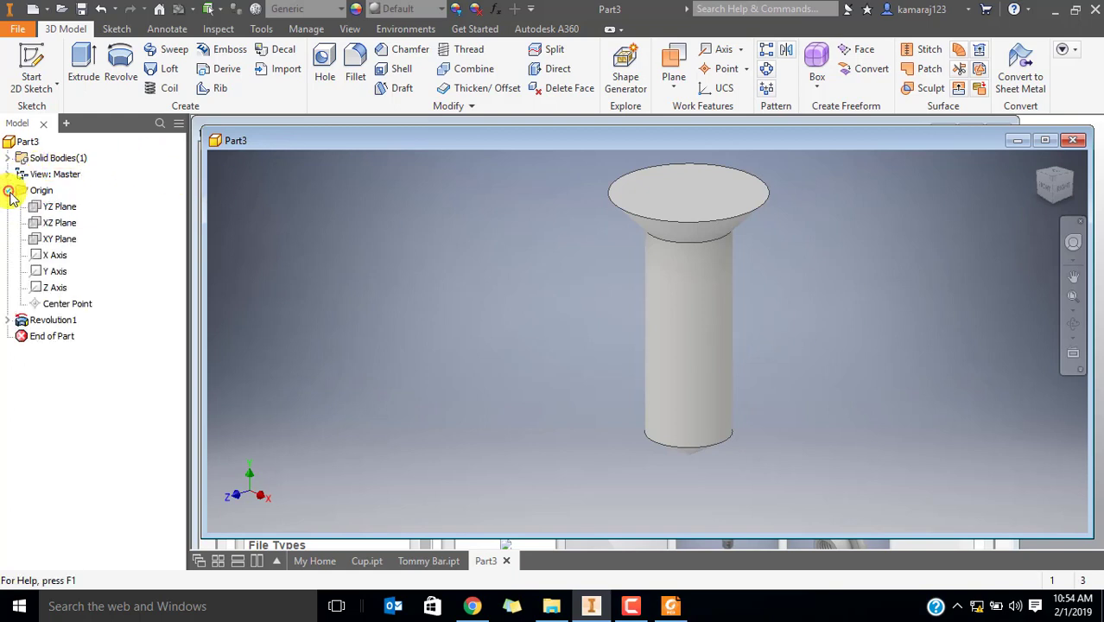
left_click(53, 242)
left_click(31, 69)
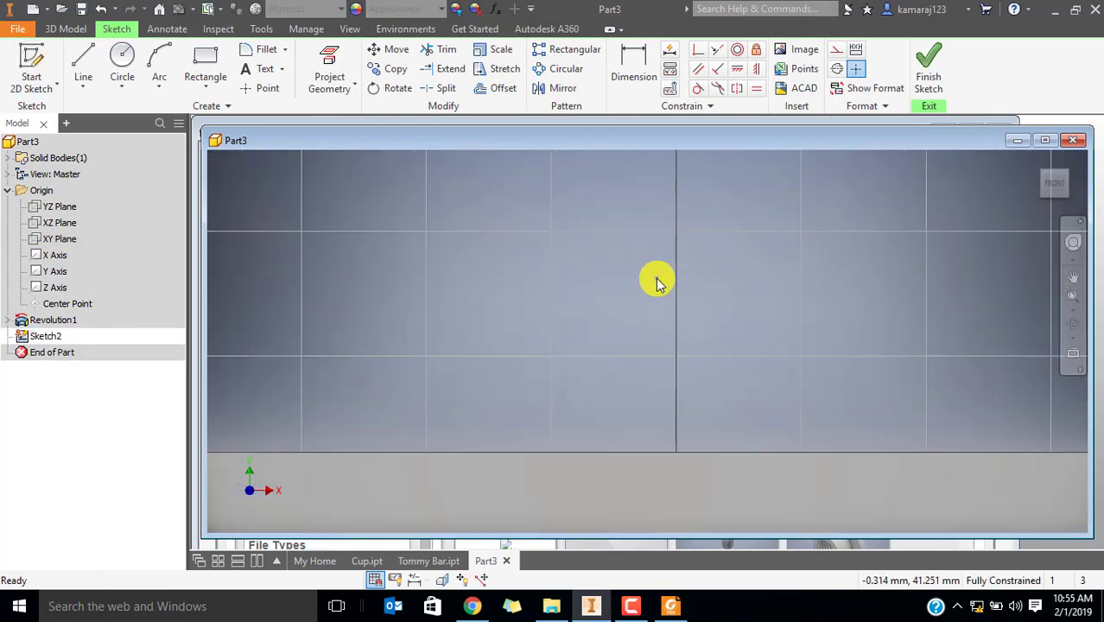
Sketch a 4 by 4 mm centre-point rectangle centred on the midpoint of the screw head's top edge
left_click(207, 87)
left_click(211, 185)
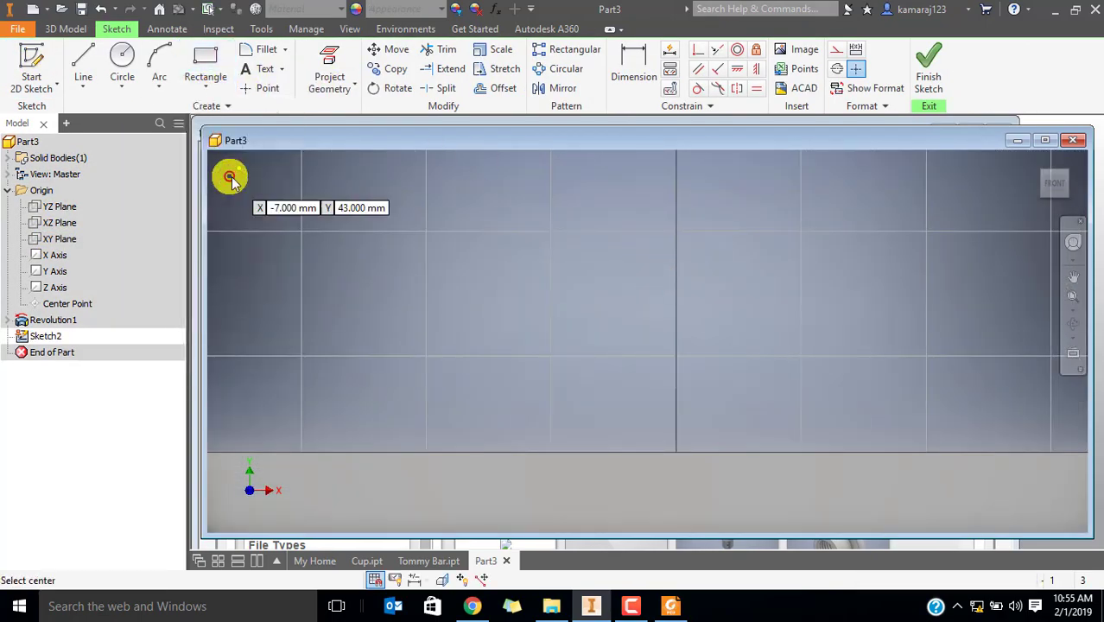
scroll(674, 378, "down", 5)
left_click(673, 376)
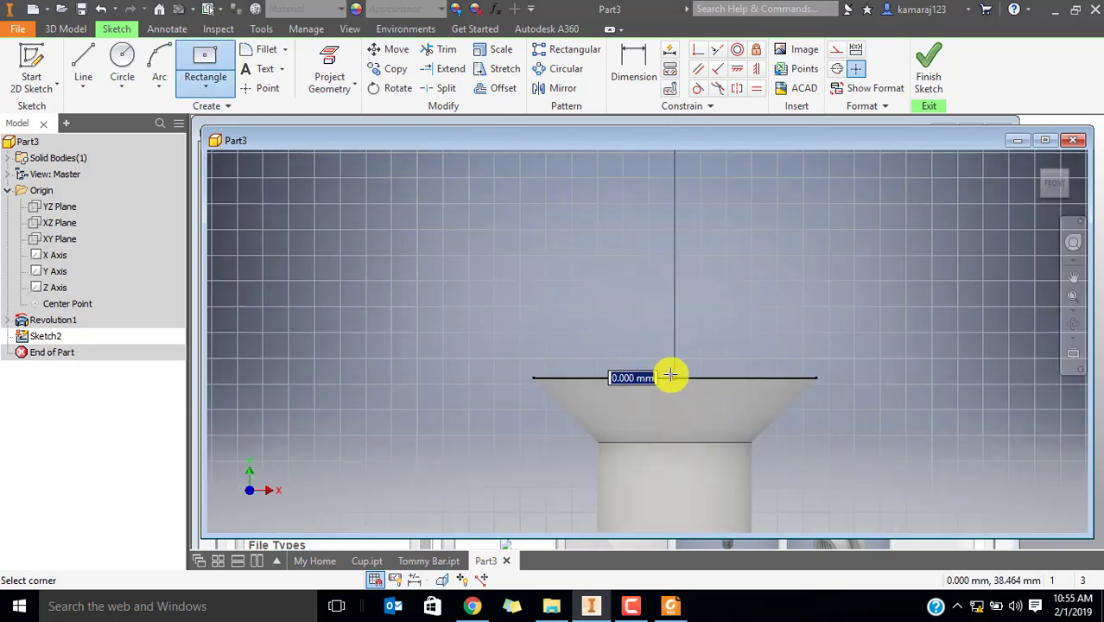
type("4")
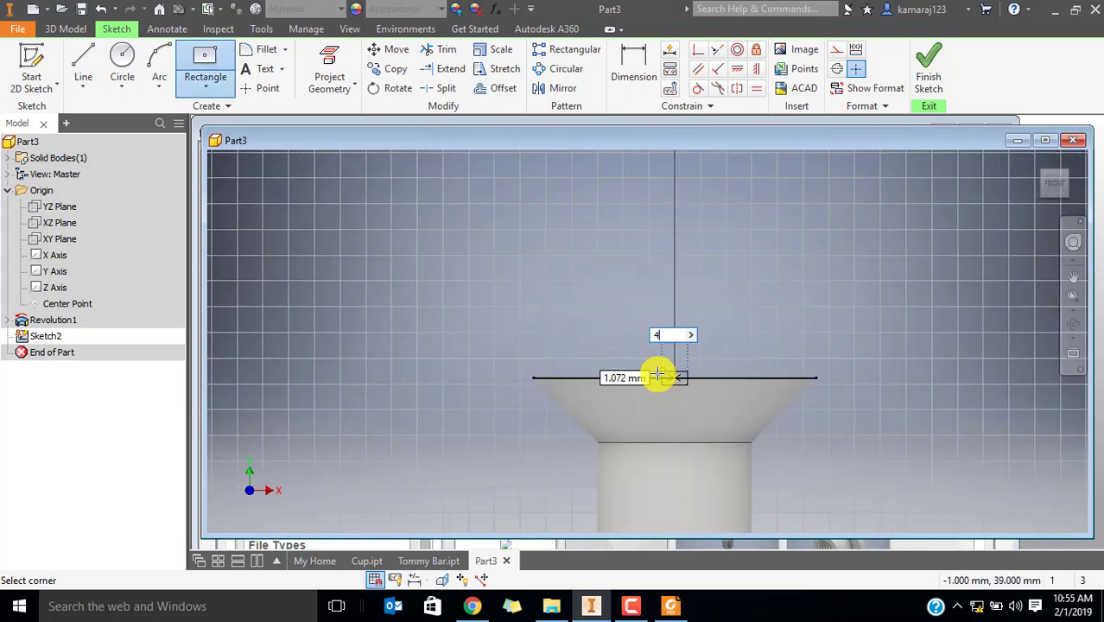
key("Tab")
type("4")
key("Return")
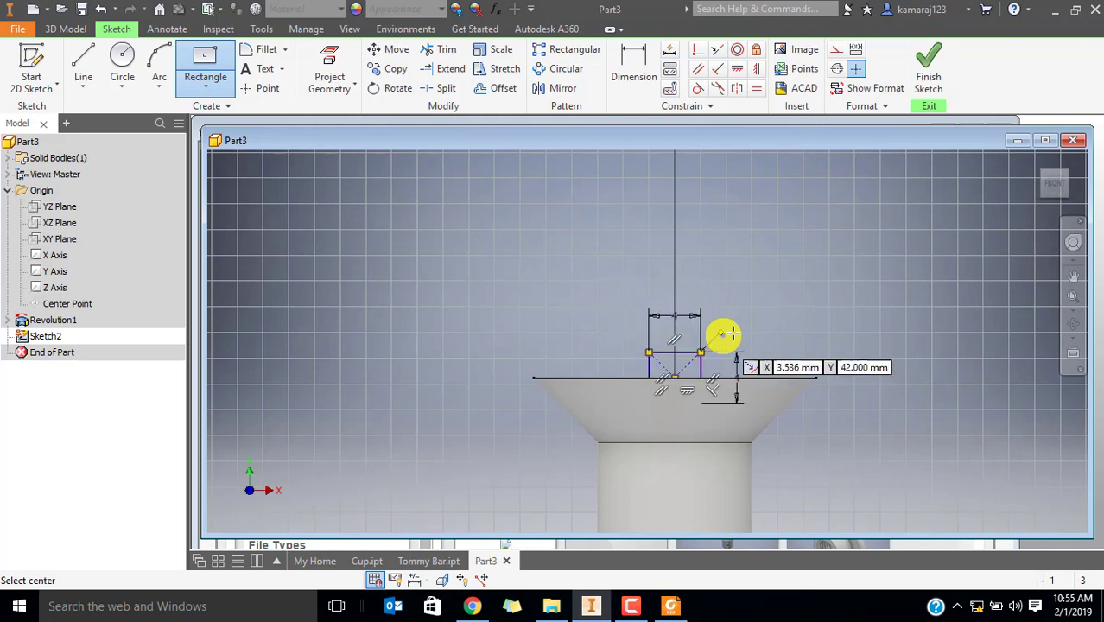
Finish the slot sketch and extrude it as a symmetric cut over a distance of 24 mm through the screw head
left_click(928, 79)
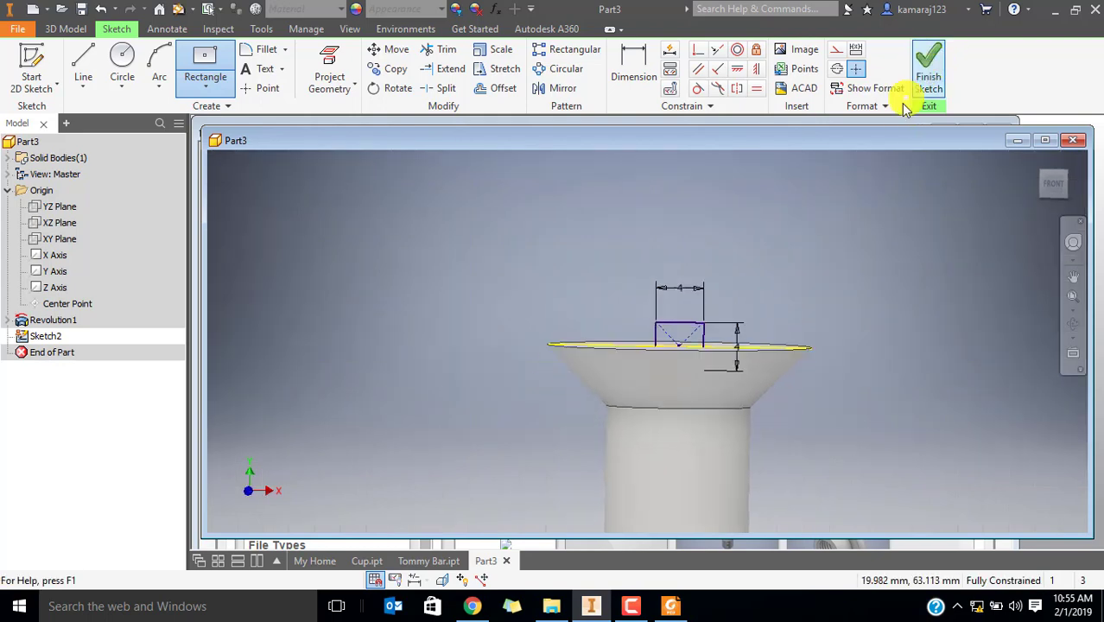
left_click(78, 68)
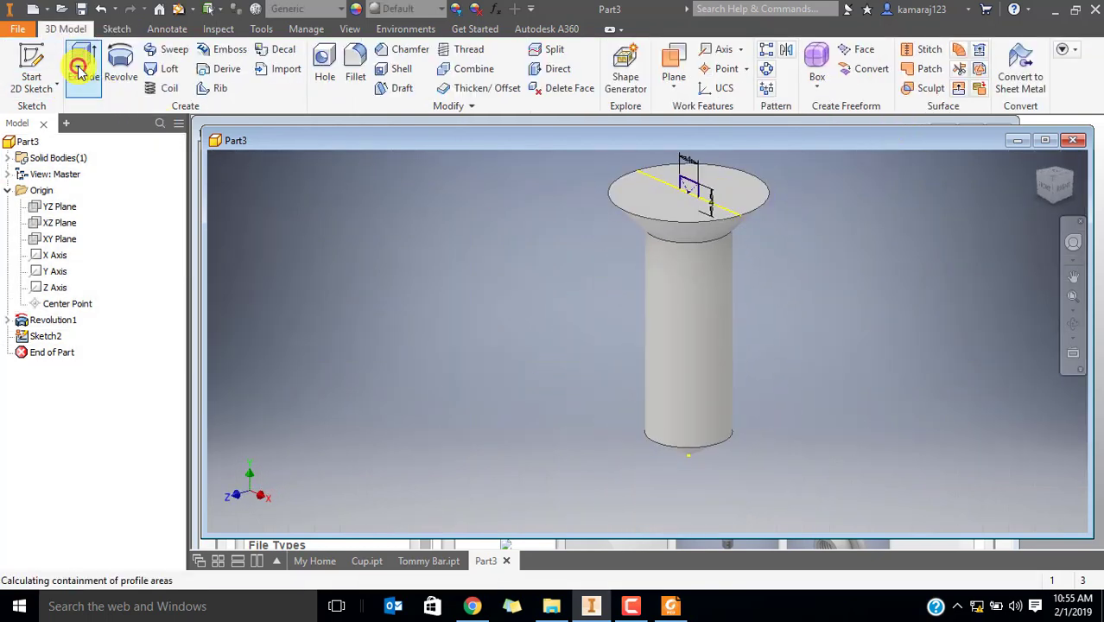
left_click(248, 198)
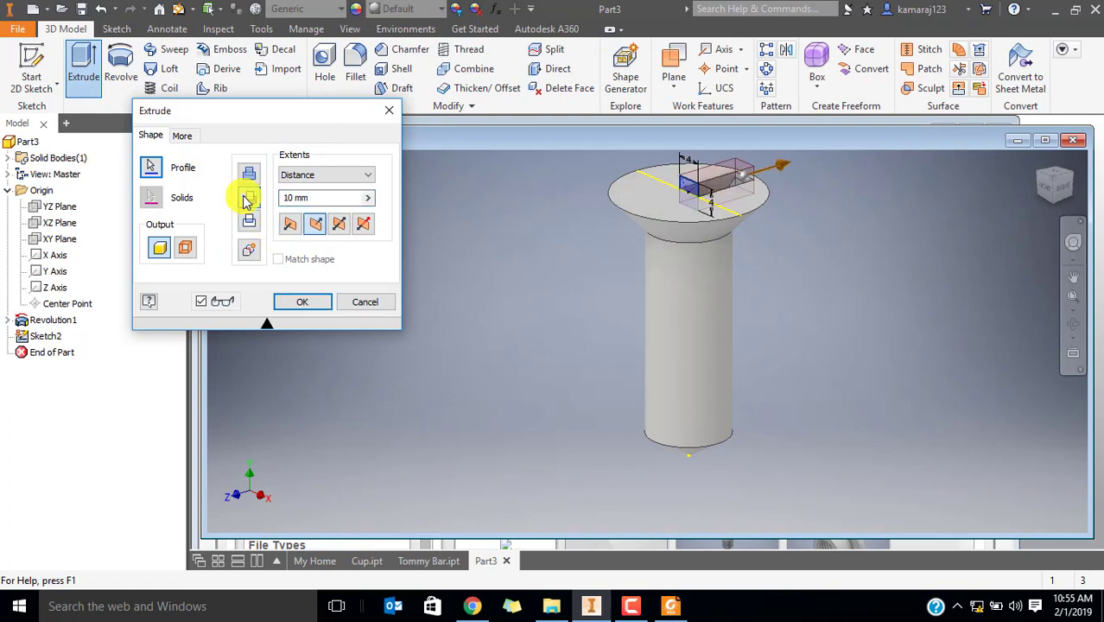
left_click(335, 225)
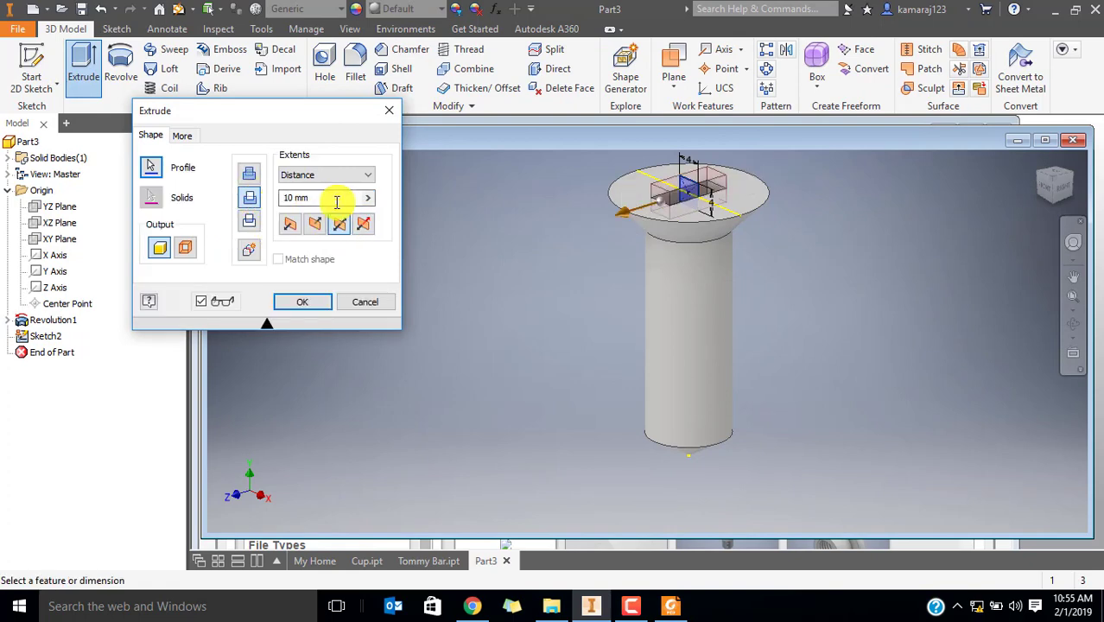
left_click(337, 202)
type("12")
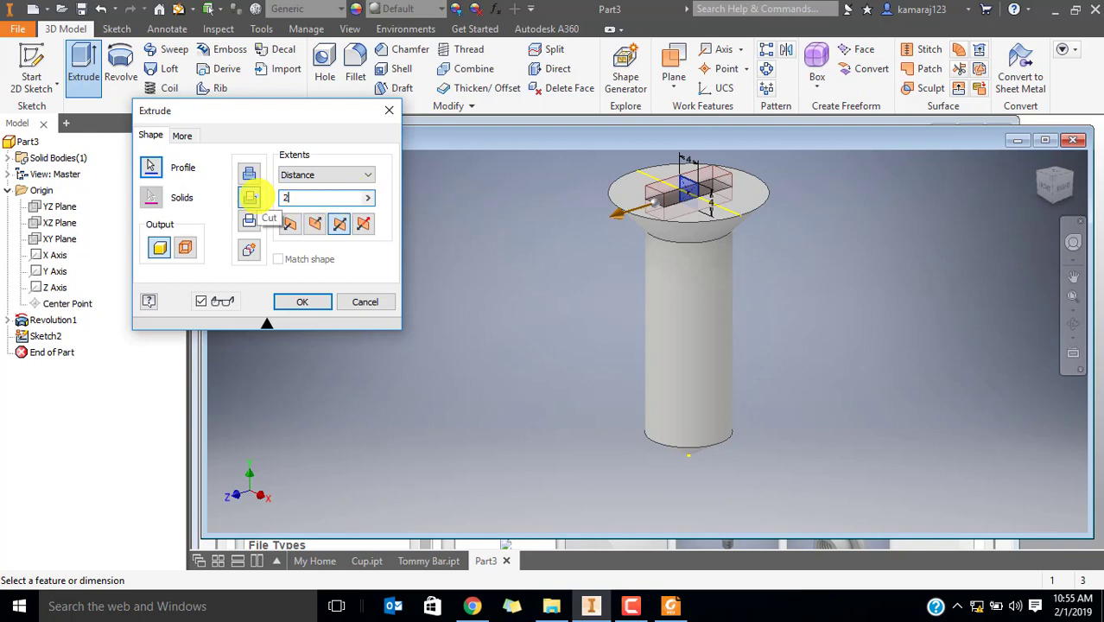
scroll(604, 177, "up", 2)
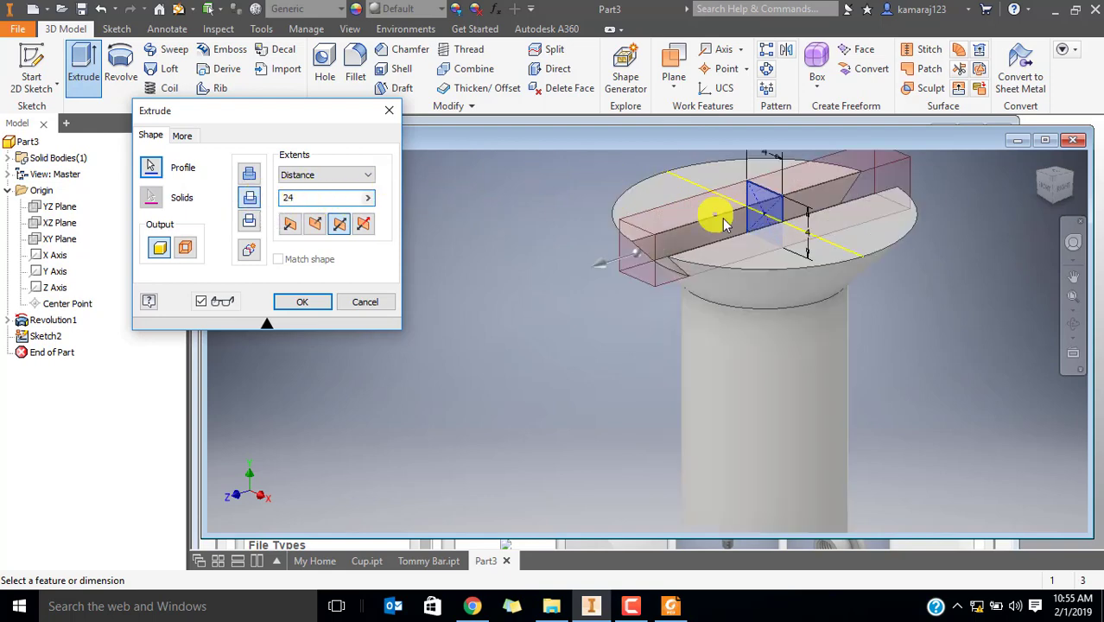
middle_click_drag(715, 213, 648, 328)
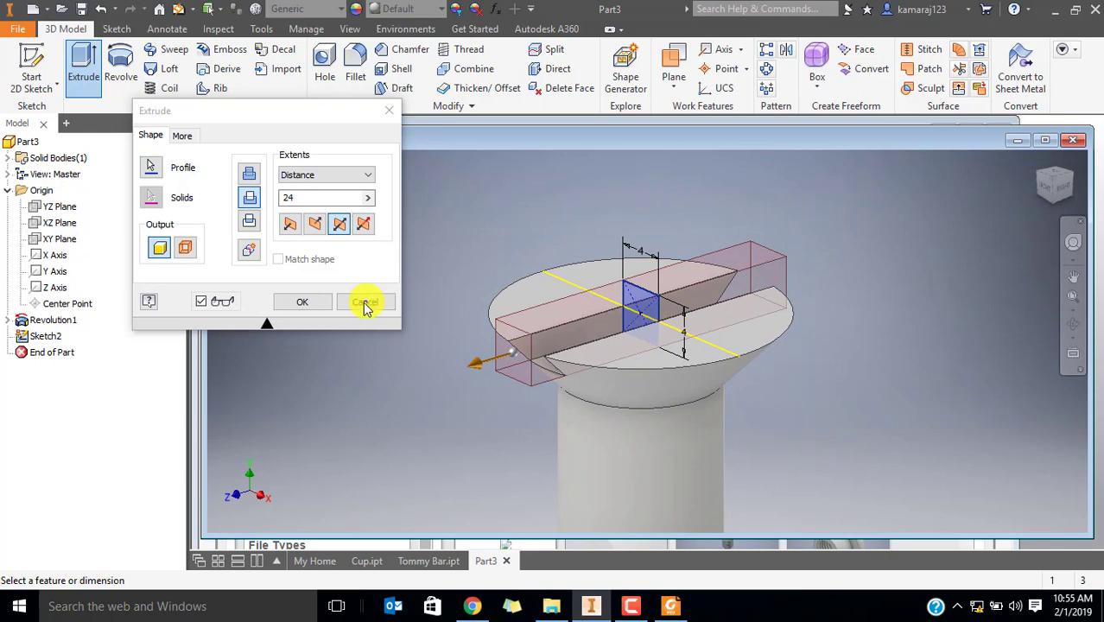
left_click(302, 301)
Inspect the slotted screw, check its shank in the lab manual drawing in Foxit Reader, and return to Inventor
middle_click_drag(665, 289, 759, 312, "shift")
scroll(758, 342, "down", 5)
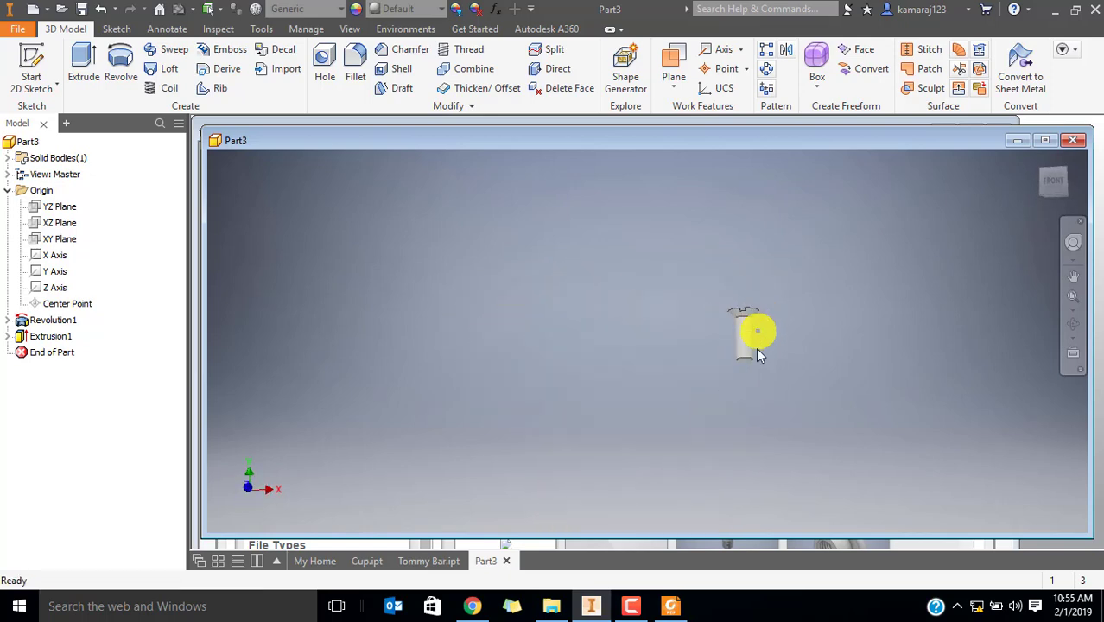
scroll(757, 349, "up", 5)
left_click(670, 605)
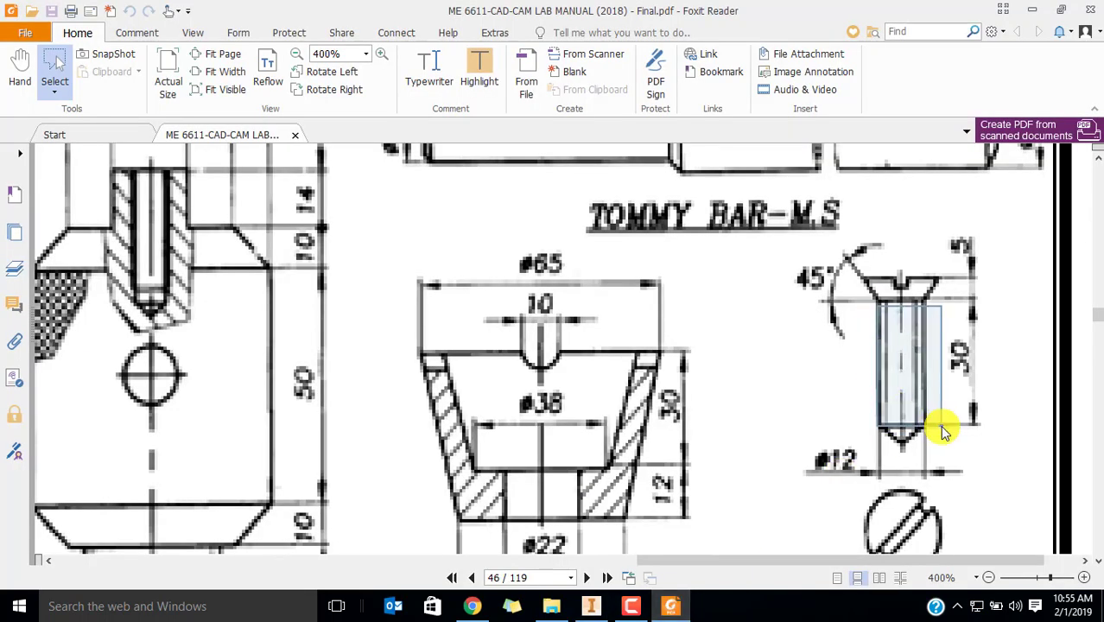
key("alt+Tab")
middle_click_drag(799, 262, 769, 263, "shift")
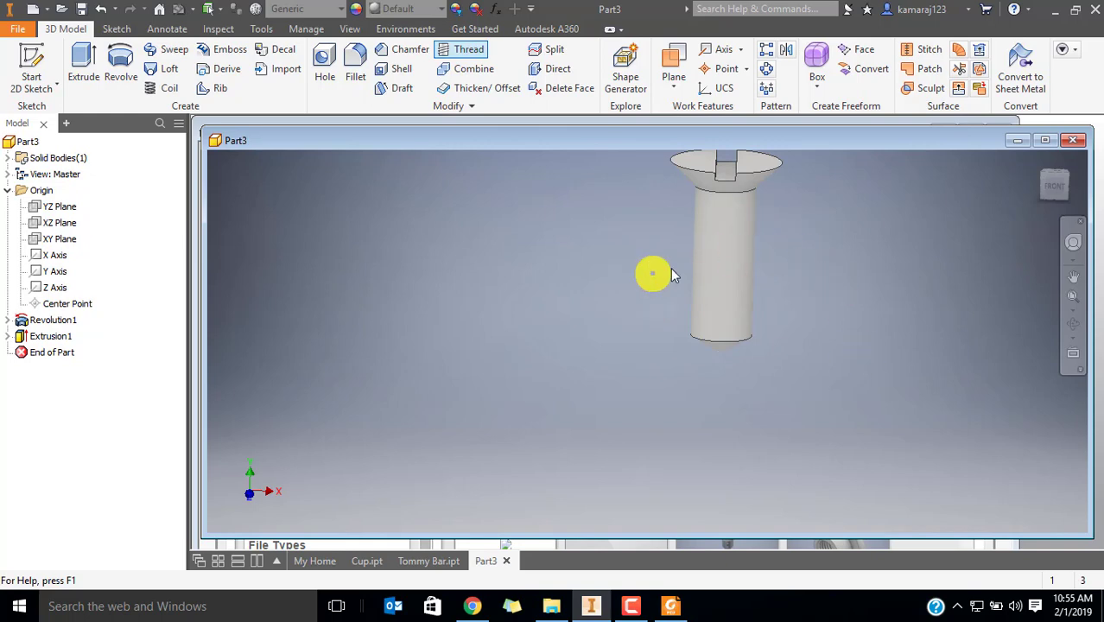
Add a full-length thread to the screw's cylindrical shank with ANSI Metric M Profile, size 12, designation M12x1.75
left_click(462, 50)
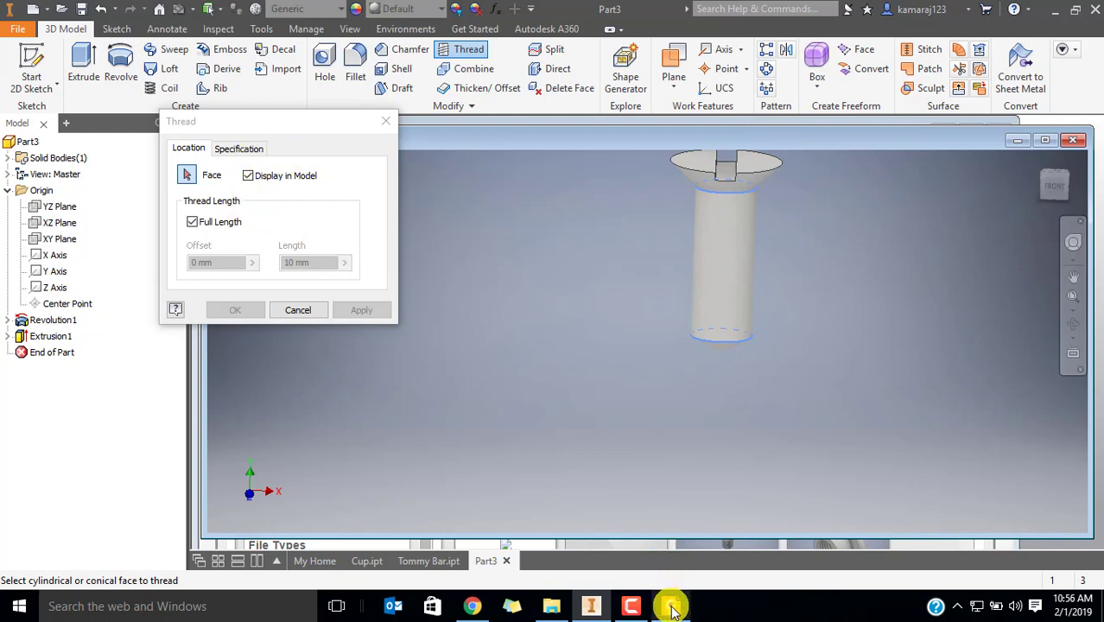
left_click(744, 232)
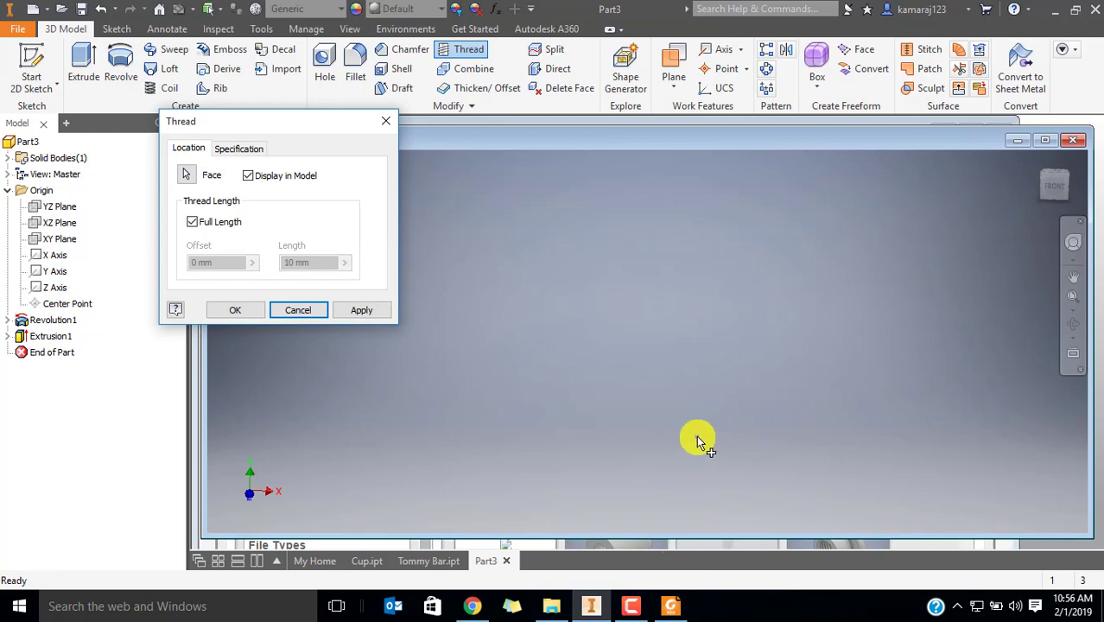
left_click(1040, 159)
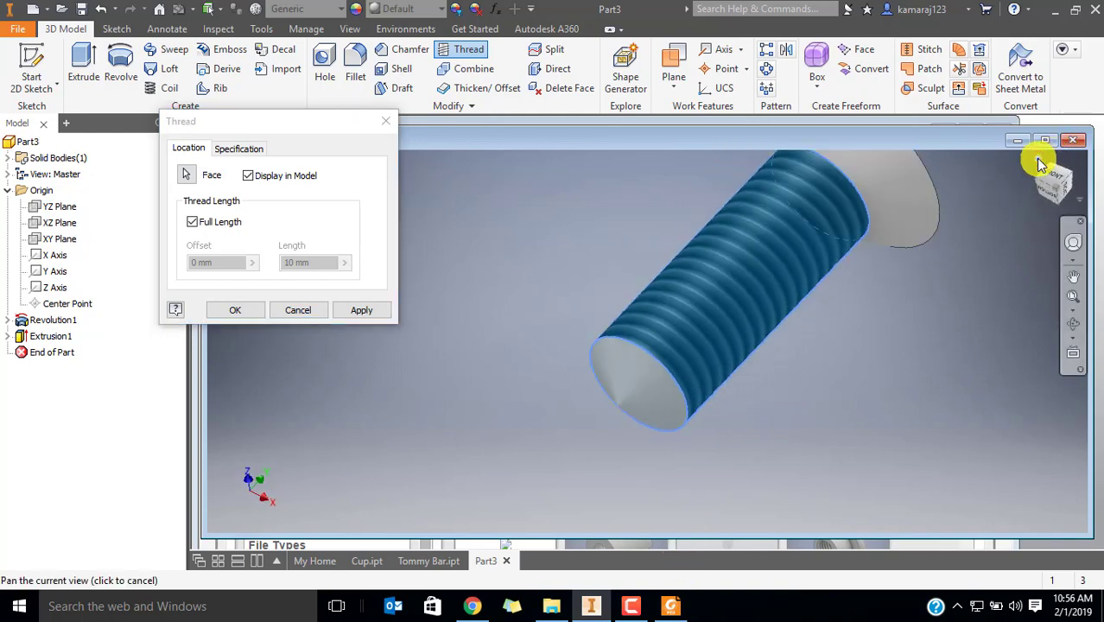
middle_click_drag(772, 333, 601, 268, "shift")
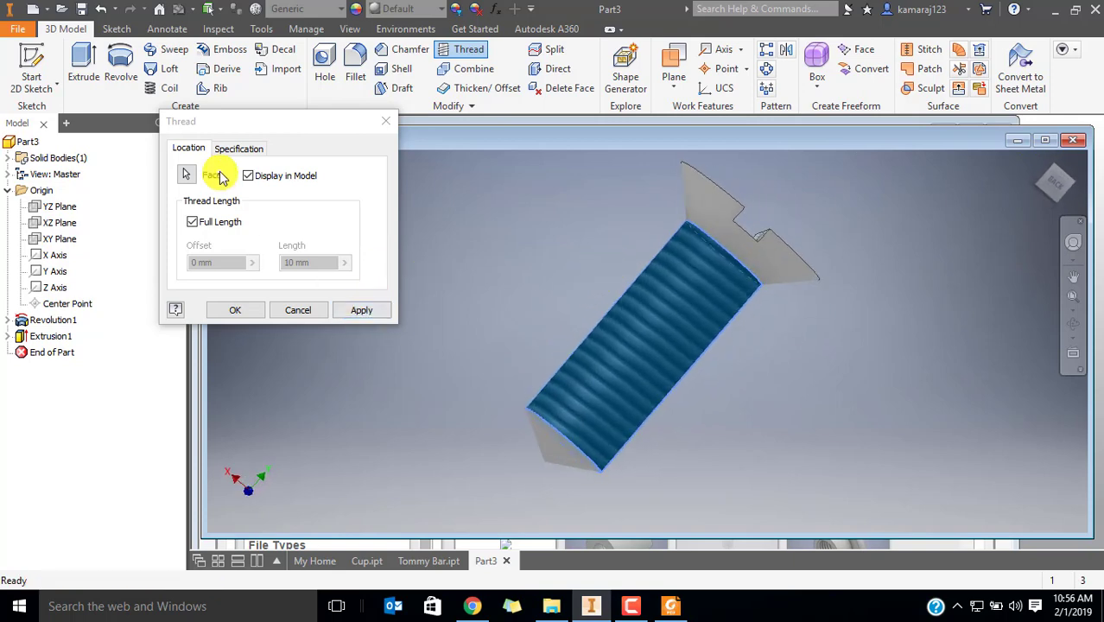
left_click(235, 149)
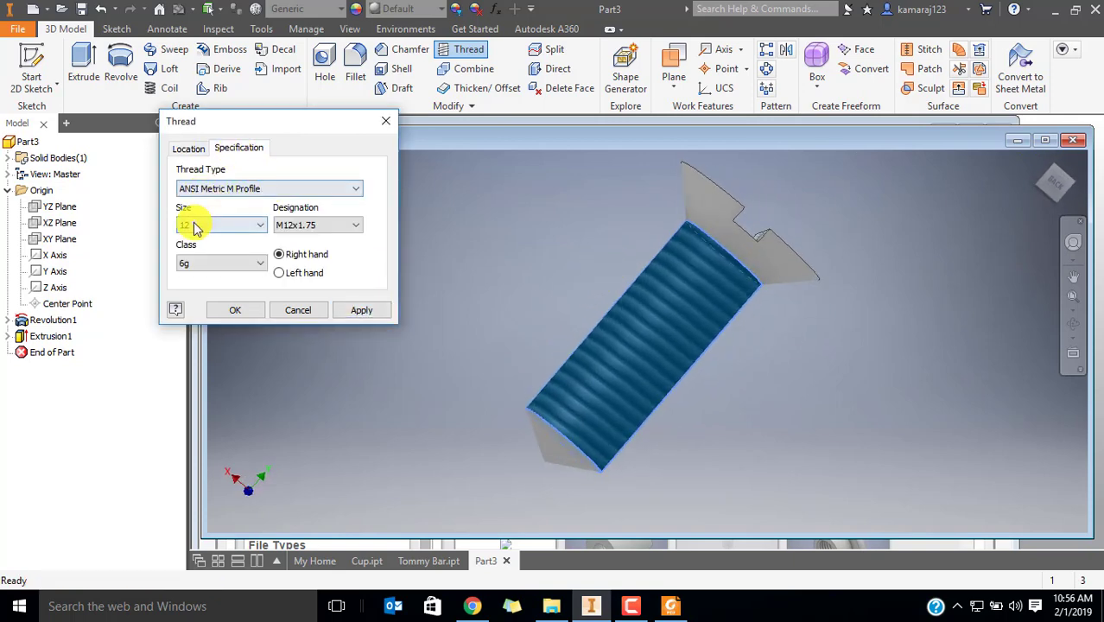
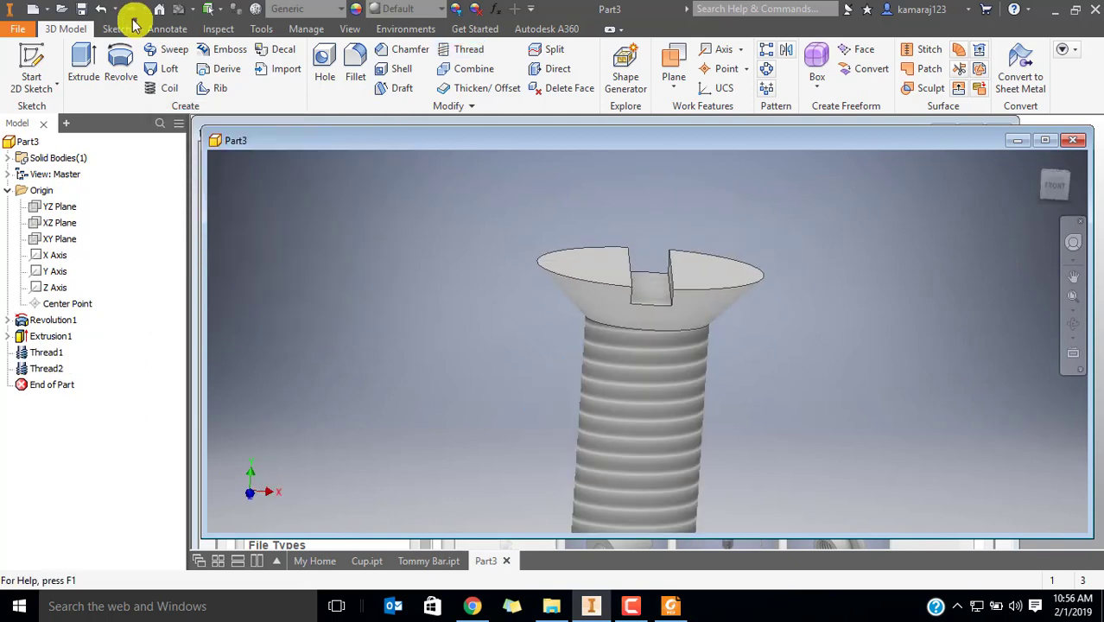
Save the part as Set Screw in the Screw Jack folder
left_click(17, 28)
left_click(74, 202)
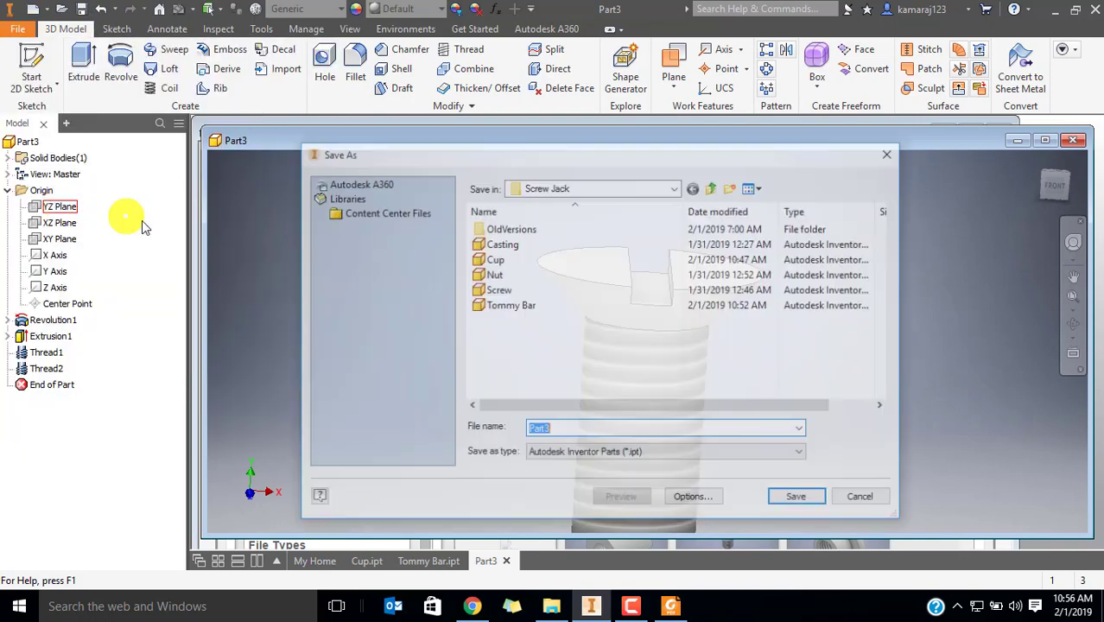
type("Set Screw")
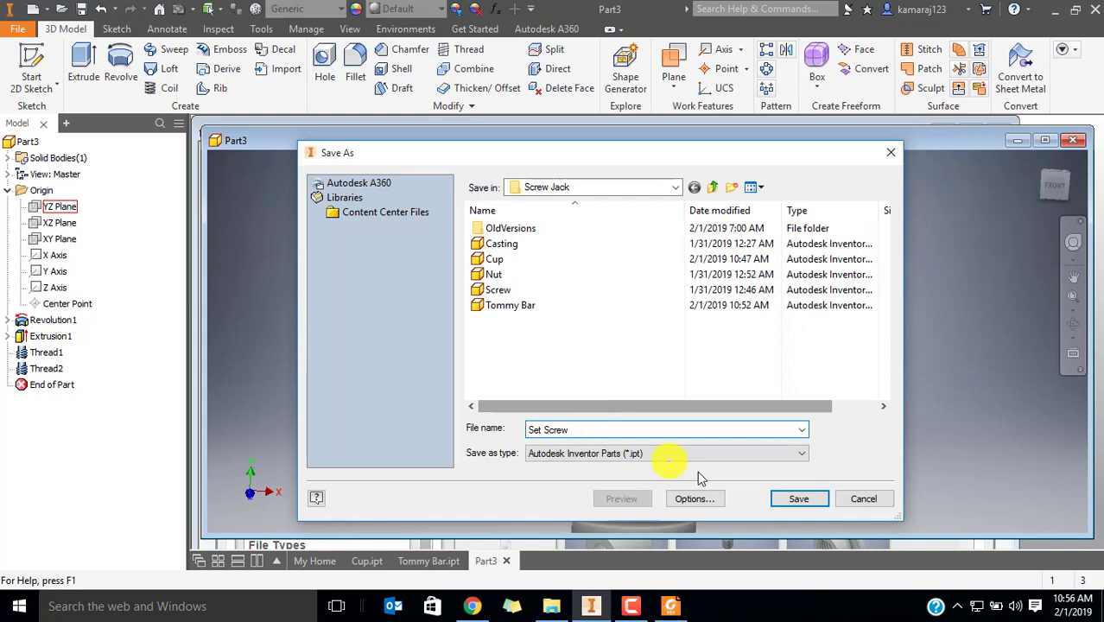
left_click(791, 499)
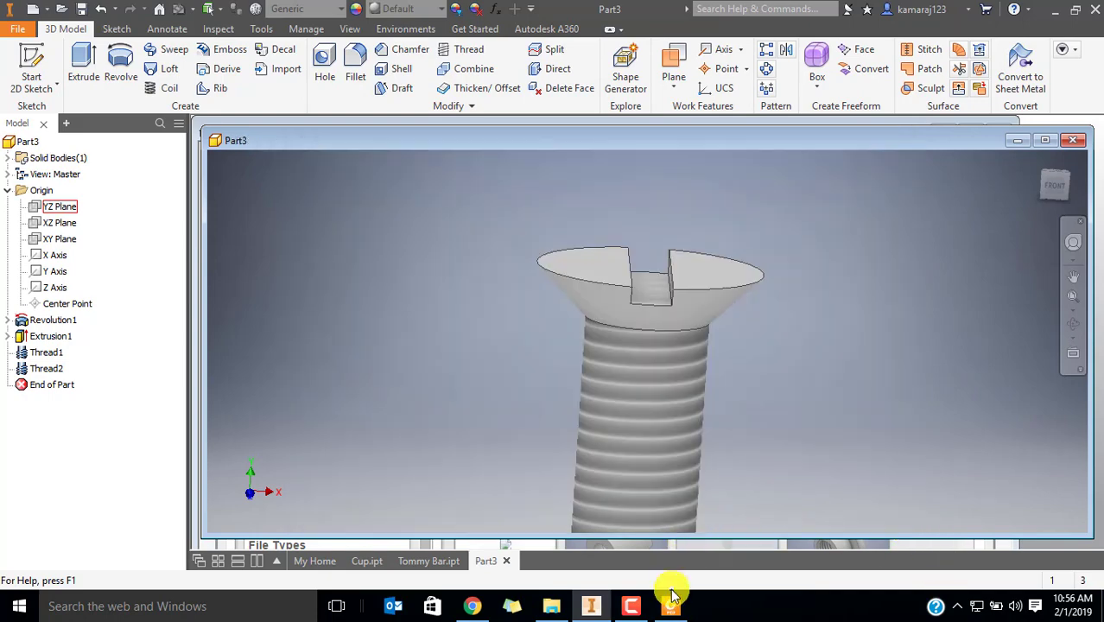
Examine the dimensions of the bevelled ring below the set screw in the lab manual in Foxit Reader, and return to Inventor
left_click(670, 606)
scroll(874, 394, "down", 3)
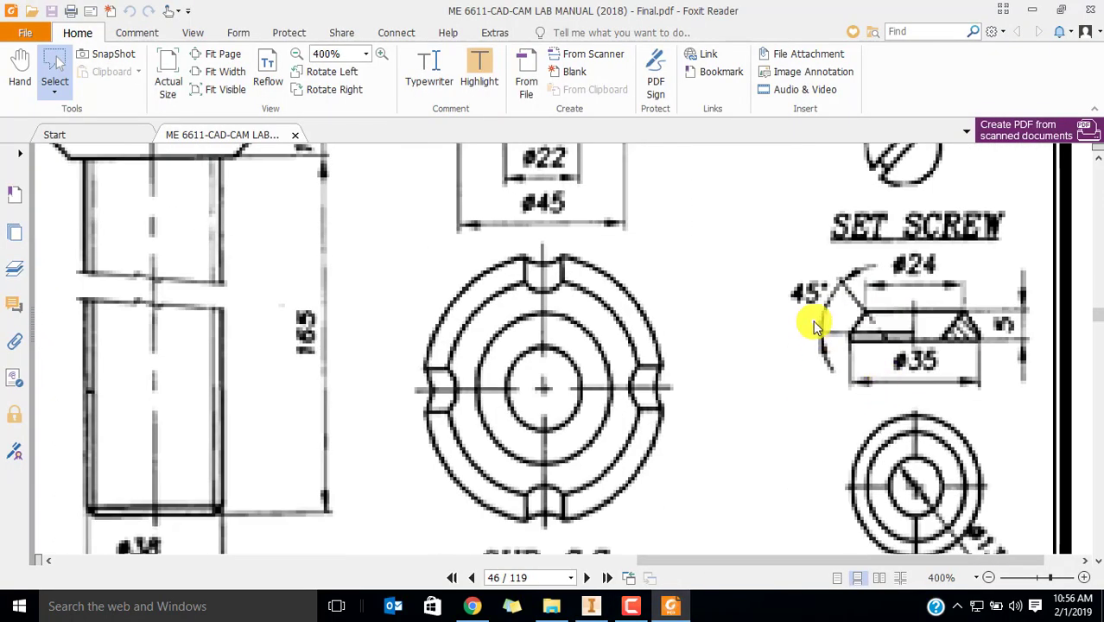
left_click_drag(768, 254, 1041, 402)
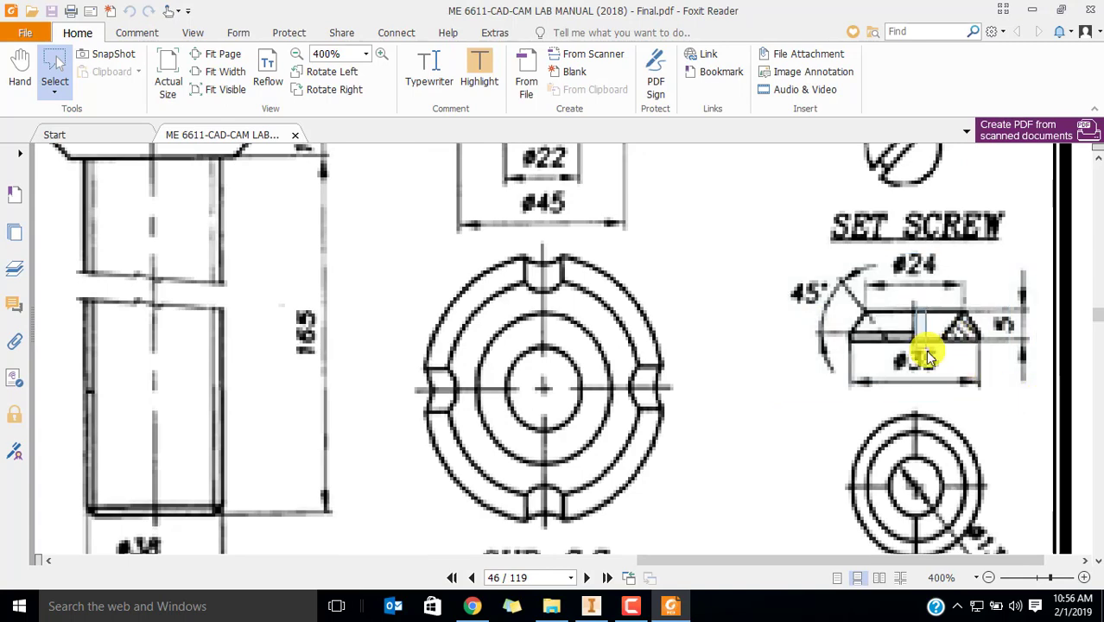
key("alt+Tab")
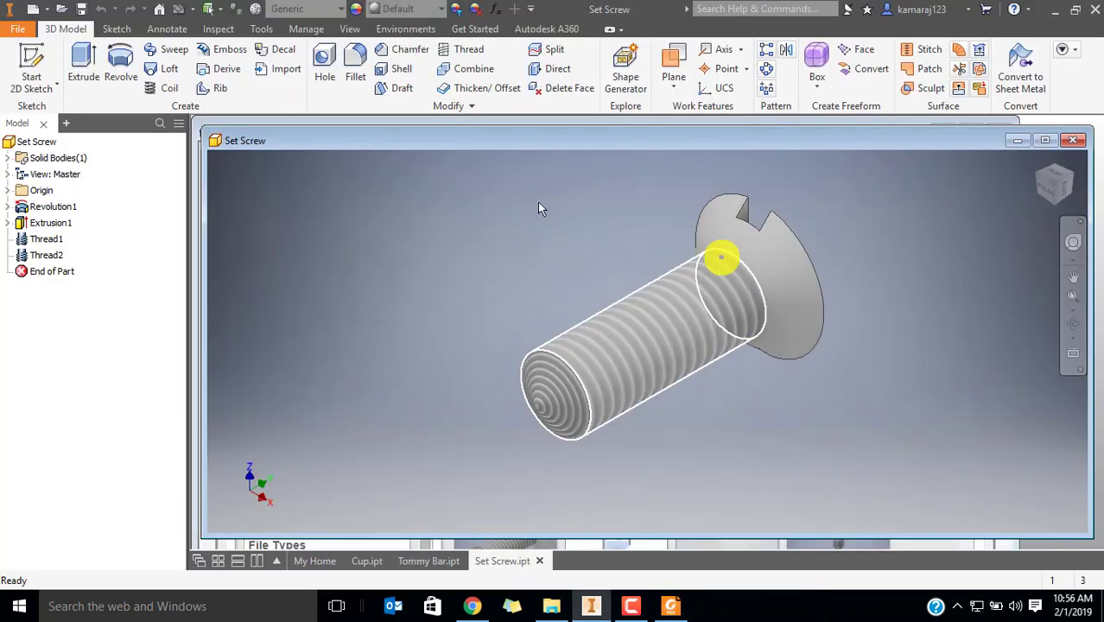
Minimise the Set Screw window, create a new part, and start a sketch on its XY plane
left_click(1018, 140)
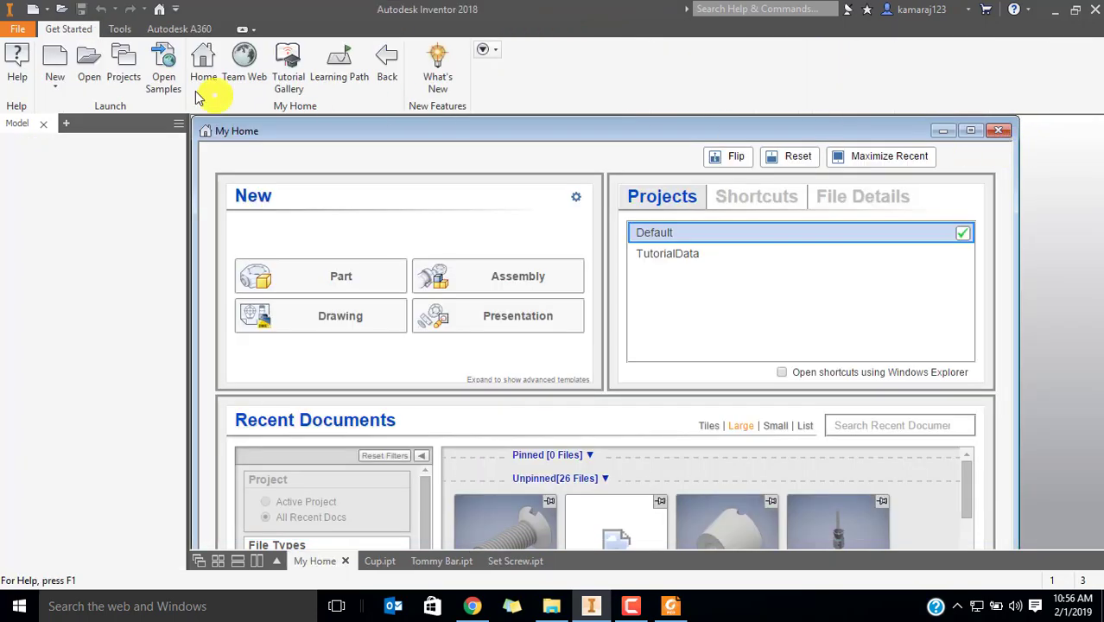
left_click(55, 62)
double_click(485, 102)
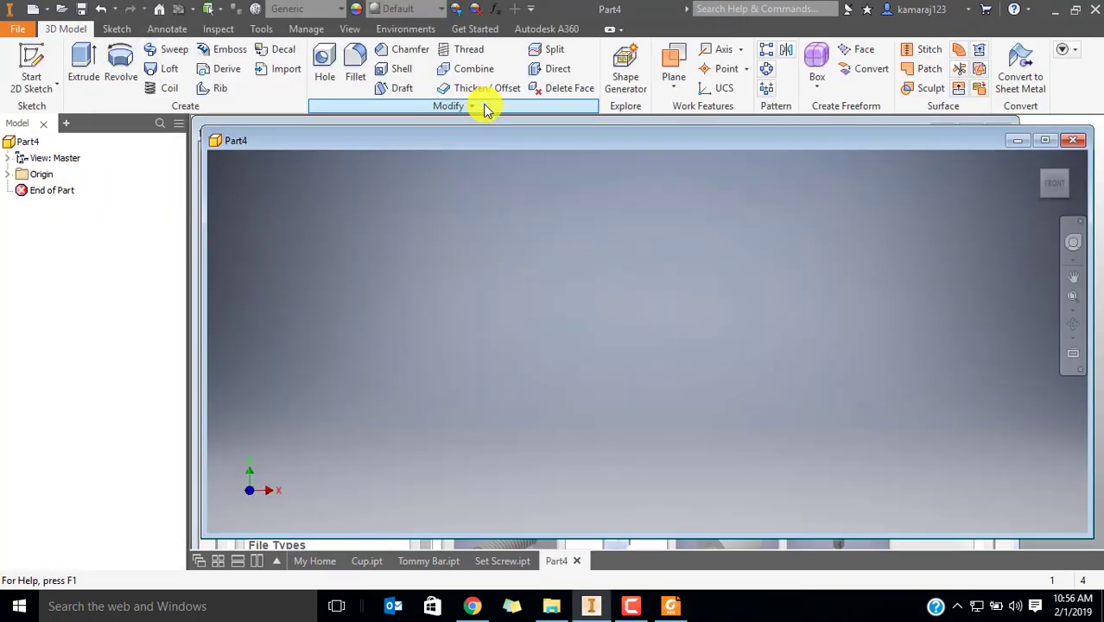
left_click(31, 69)
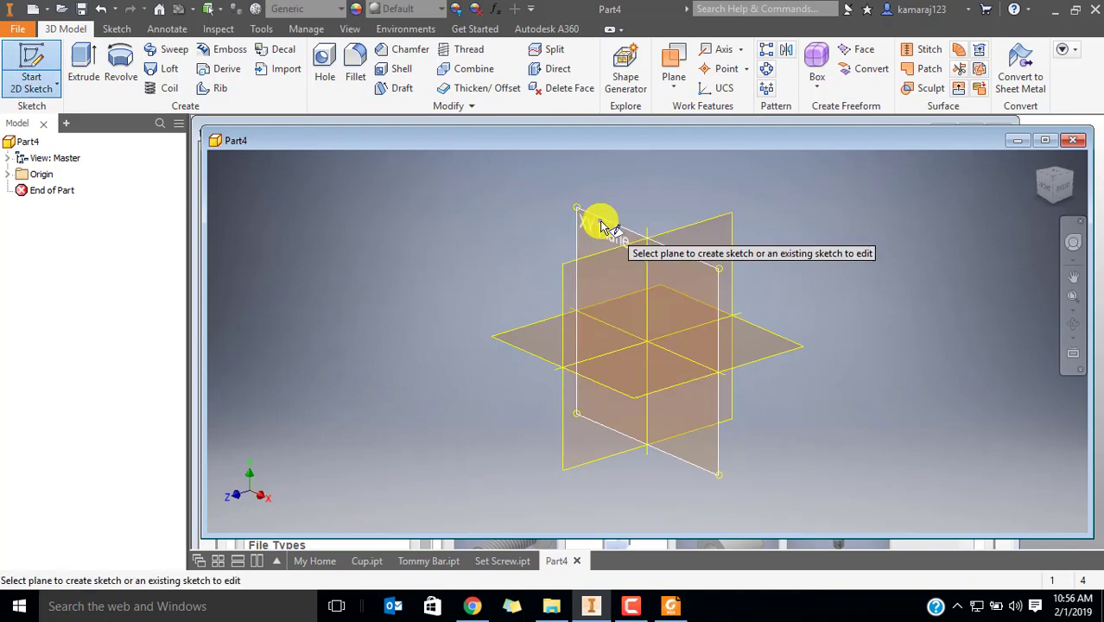
left_click(602, 222)
Check the ring drawing again in Foxit Reader, and draw a vertical axis line upward from the origin in Inventor
key("alt+Tab")
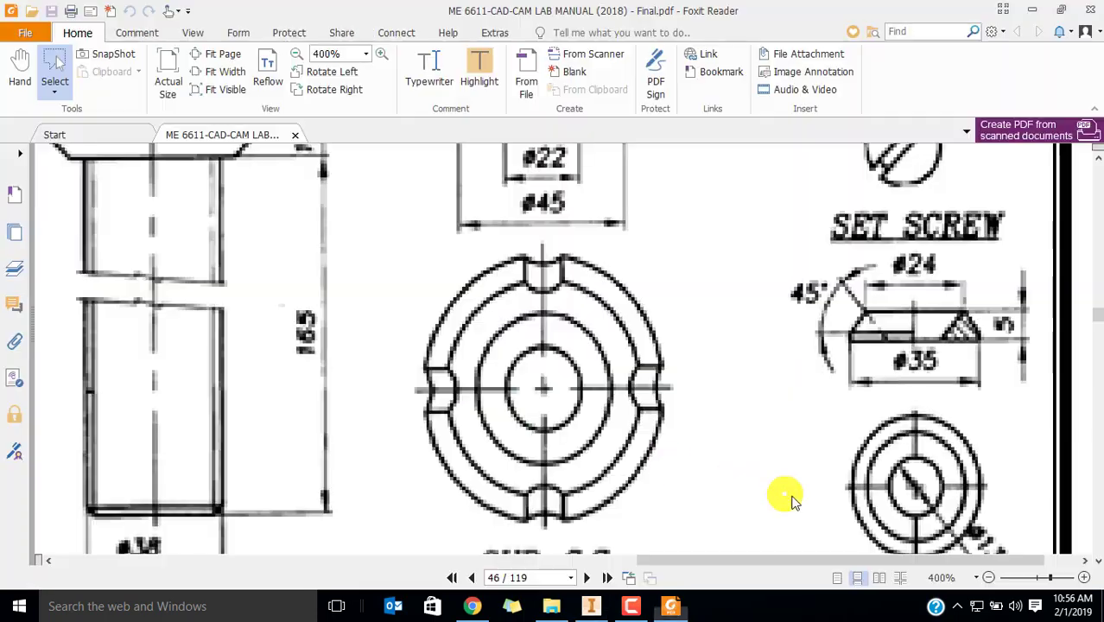
key("alt+Tab")
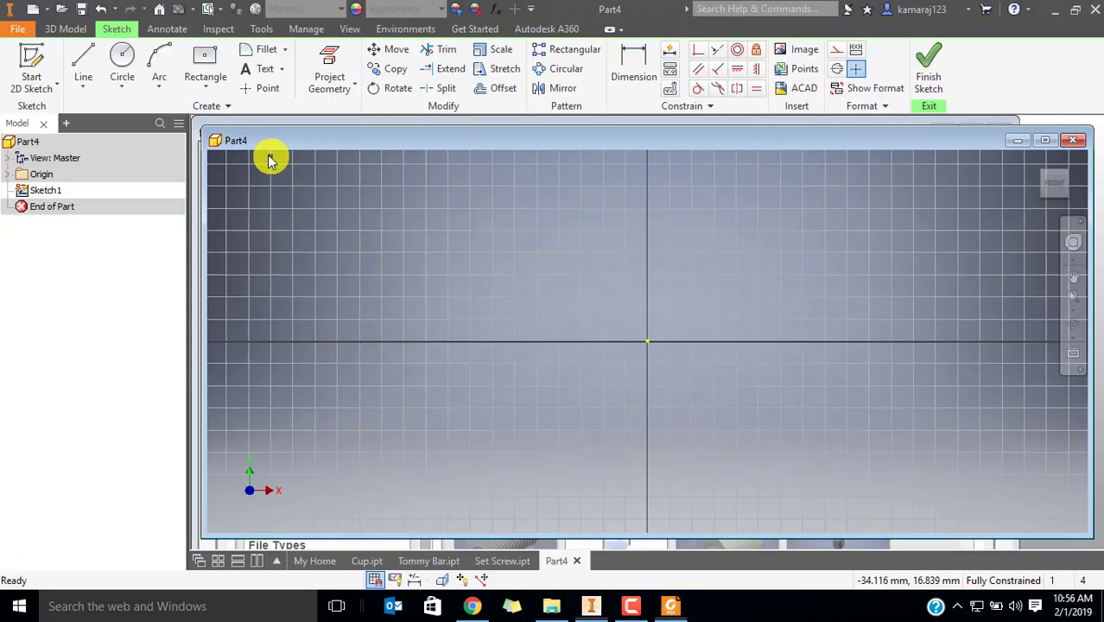
left_click(82, 65)
left_click(648, 339)
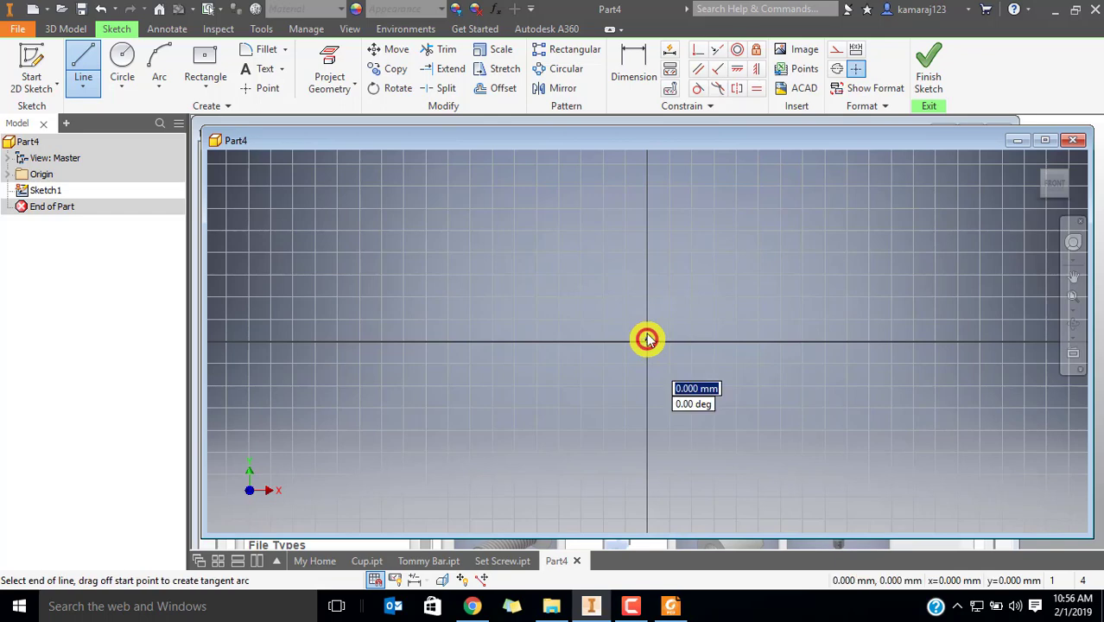
left_click(648, 263)
key("Escape")
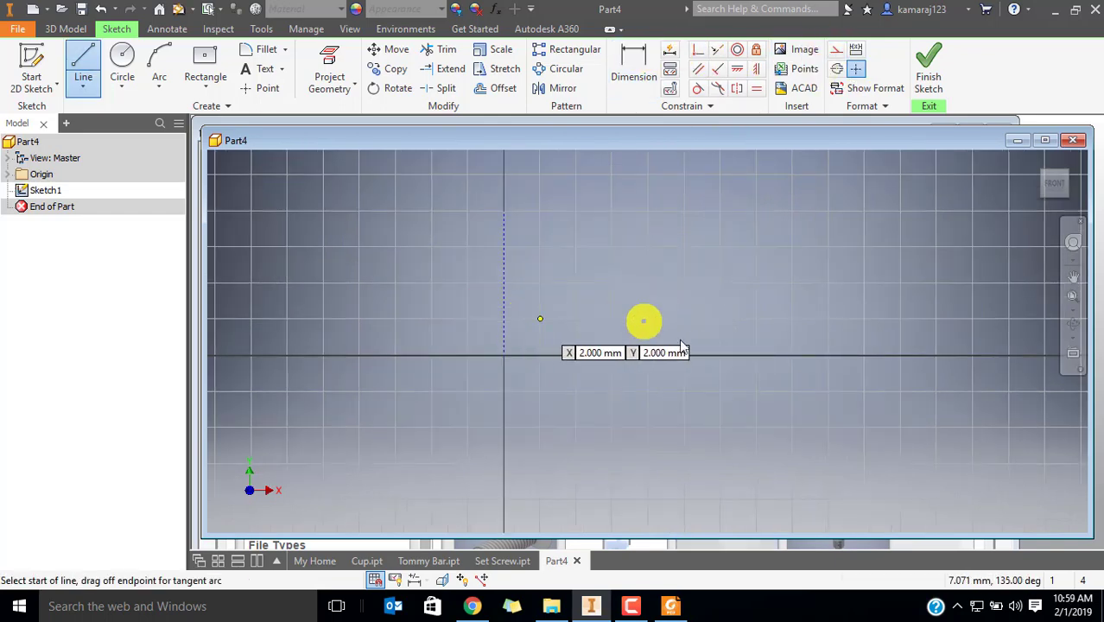
Sketch a closed four-sided profile on the horizontal axis, from about 11 to 24 mm beside the origin and about 7 mm high
left_click(701, 354)
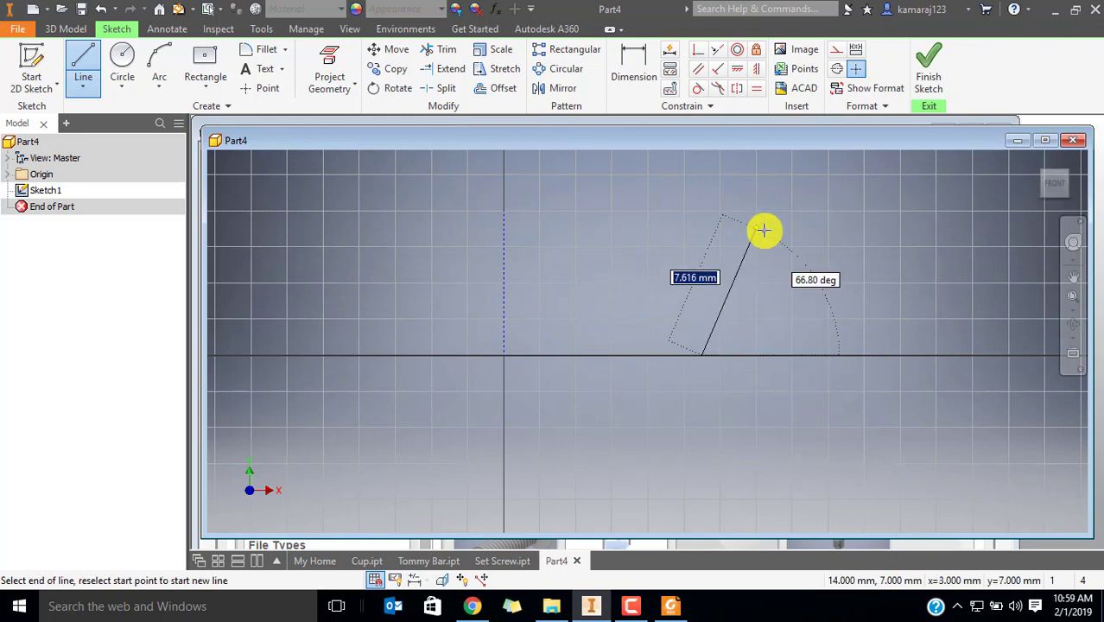
left_click(792, 230)
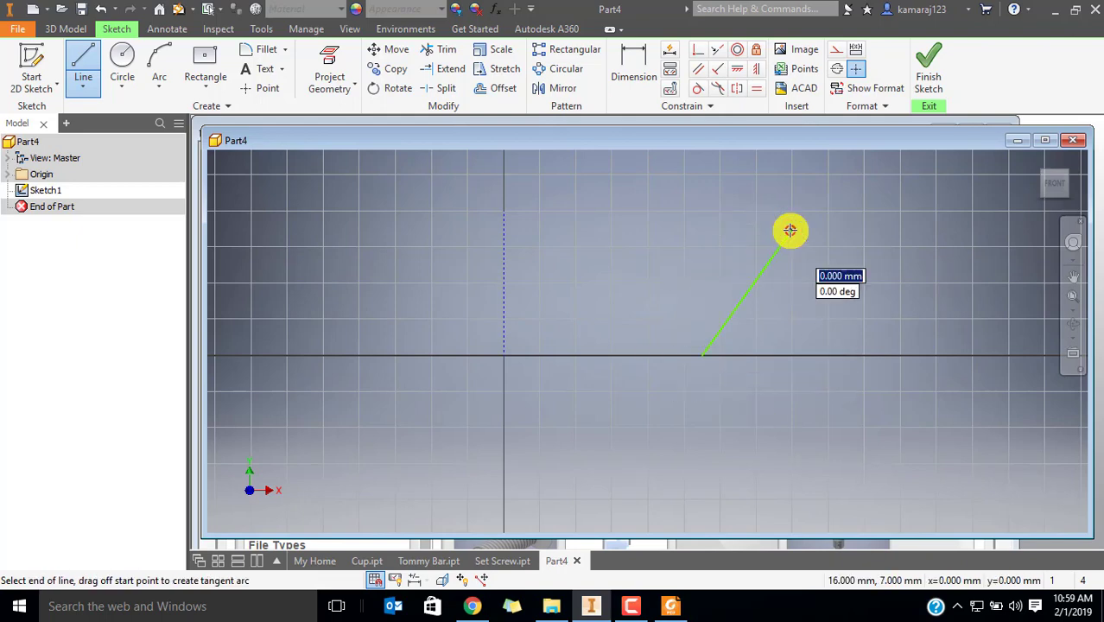
left_click(936, 319)
left_click(941, 354)
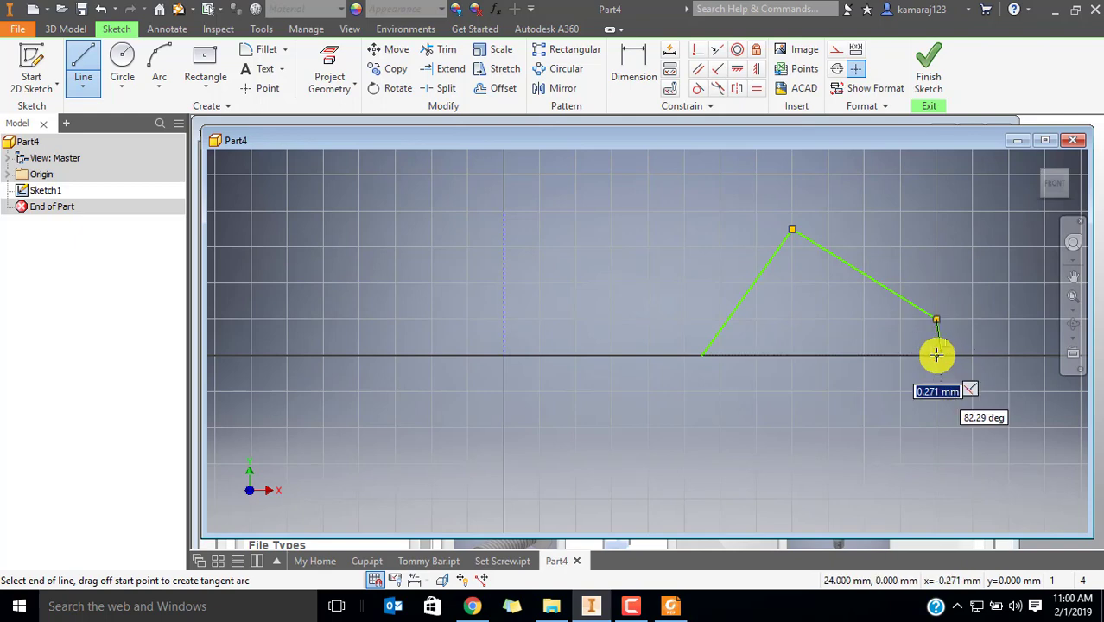
left_click(701, 355)
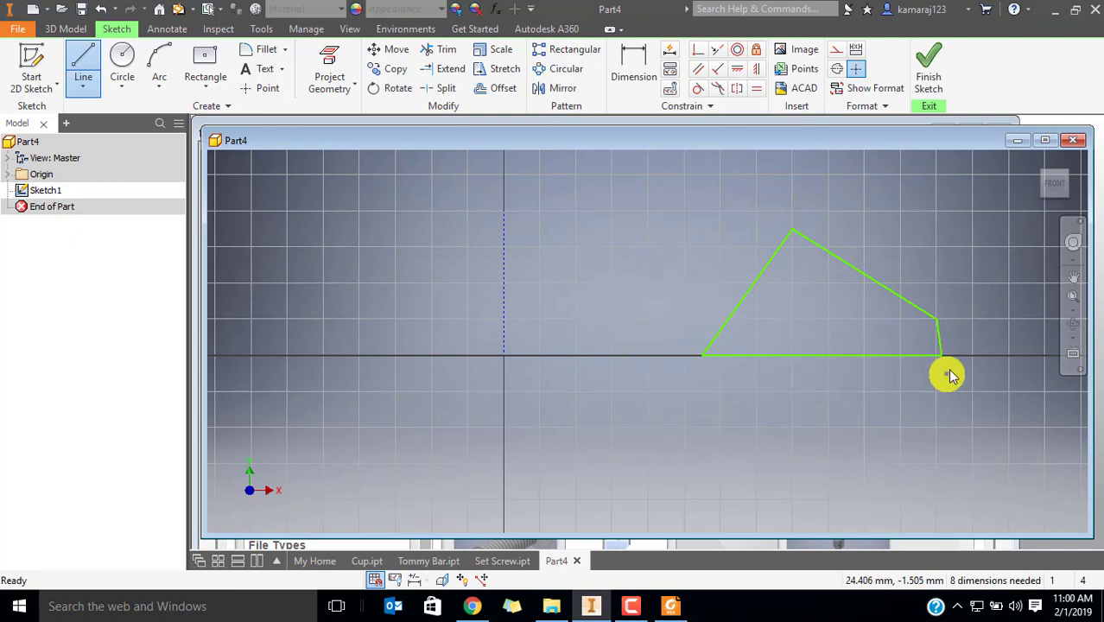
key("Escape")
Constrain the profile's short outer edge to be vertical
left_click(940, 335)
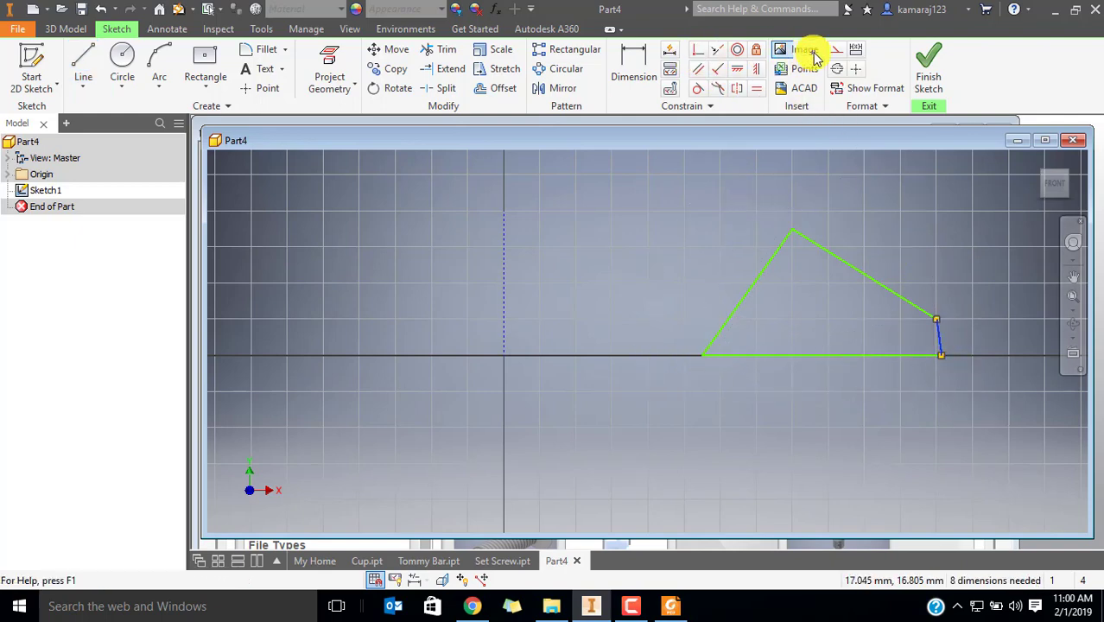
left_click(756, 72)
left_click(938, 337)
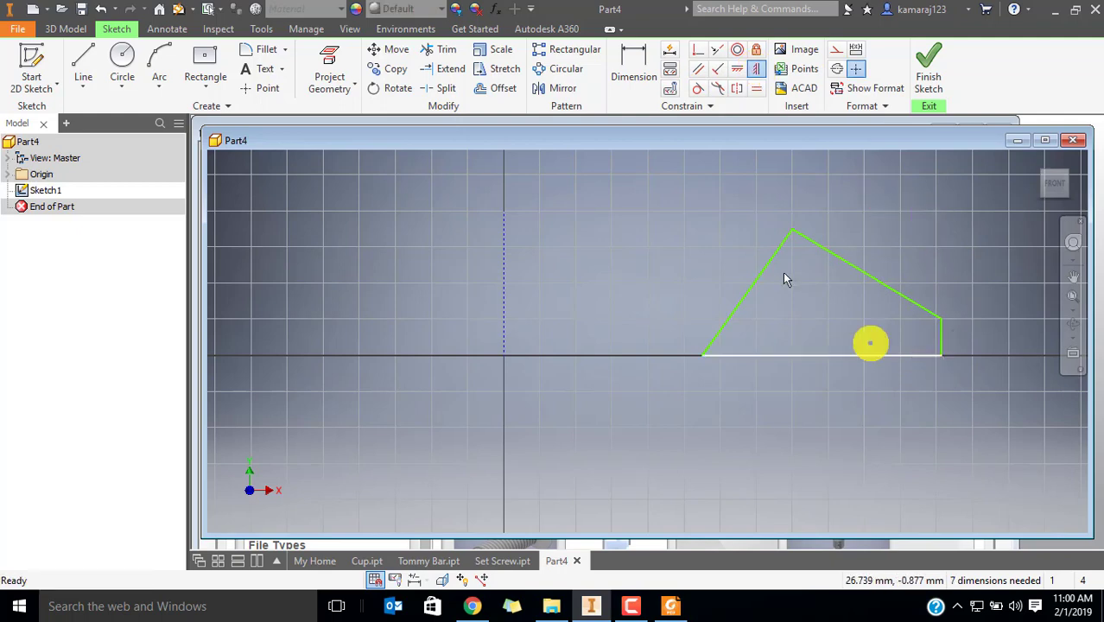
Check the washer drawing in Foxit Reader, and dimension the profile's inner corner 6.5 mm from the vertical axis in Inventor
key("alt+Tab")
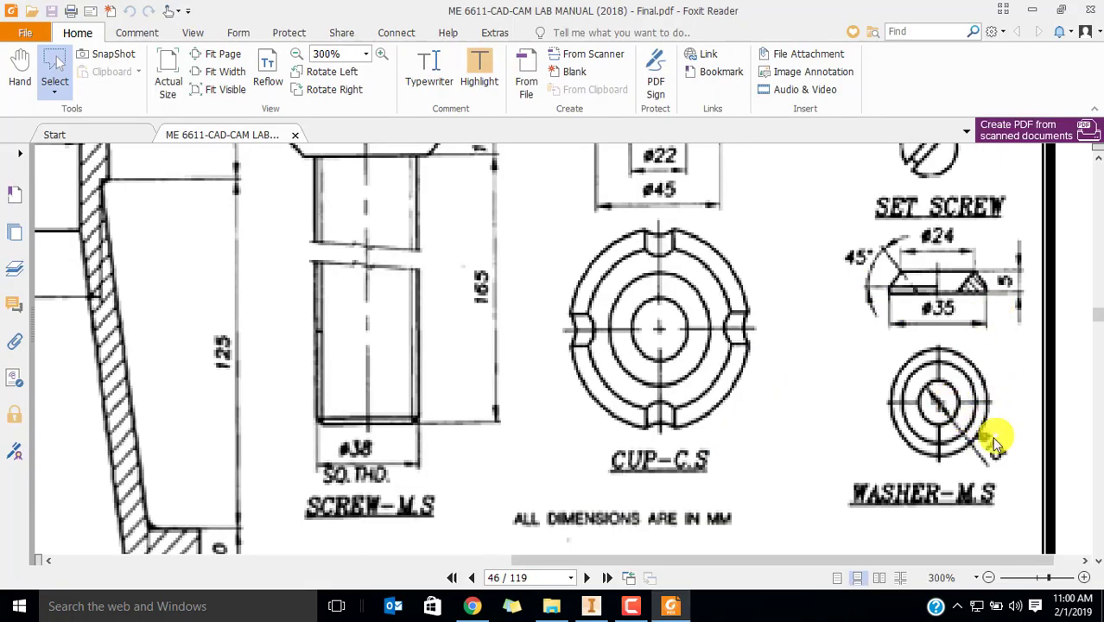
key("alt+Tab")
left_click(639, 59)
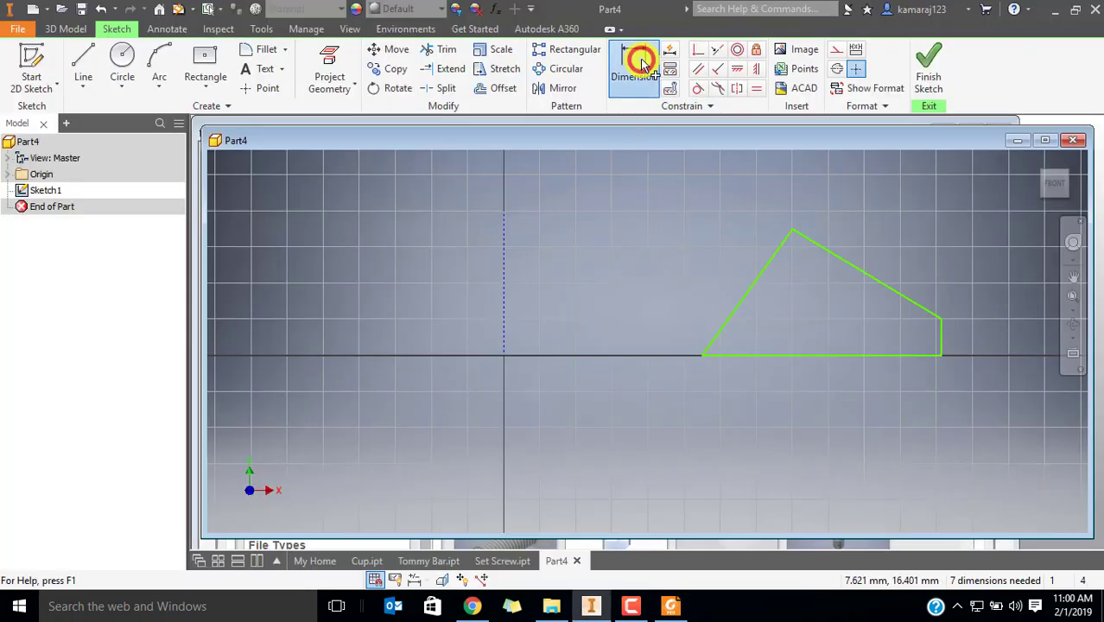
left_click(504, 333)
left_click(586, 404)
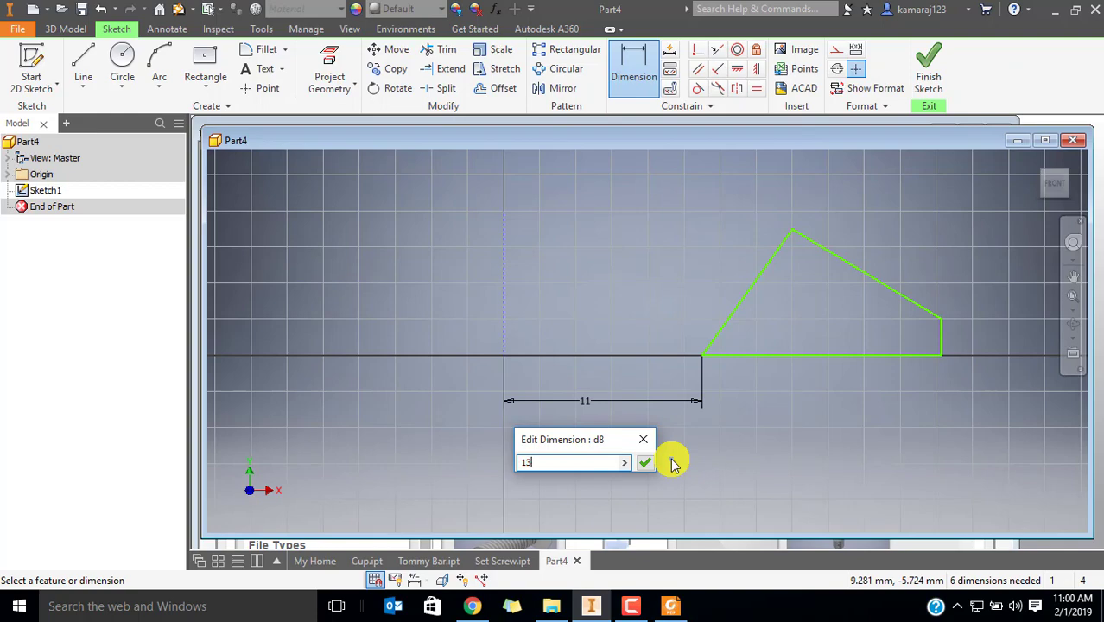
key("Return")
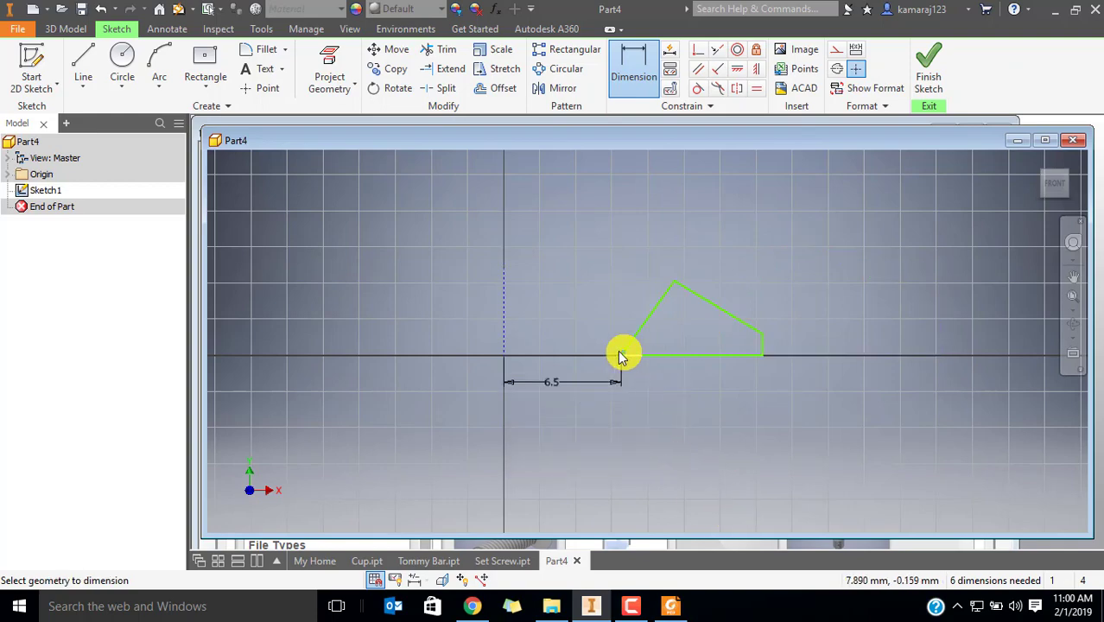
Check the washer's outer diameter in Foxit Reader, and dimension the profile's short outer edge 35/2 mm from the axis in Inventor
scroll(609, 354, "down", 3)
key("alt+Tab")
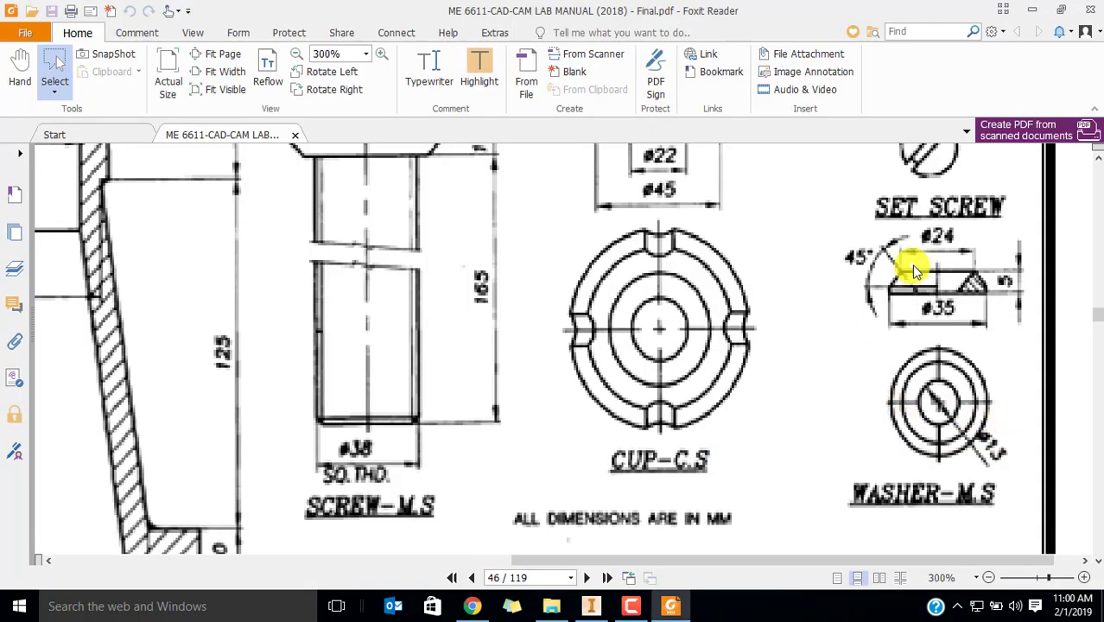
key("alt+Tab")
left_click(905, 337)
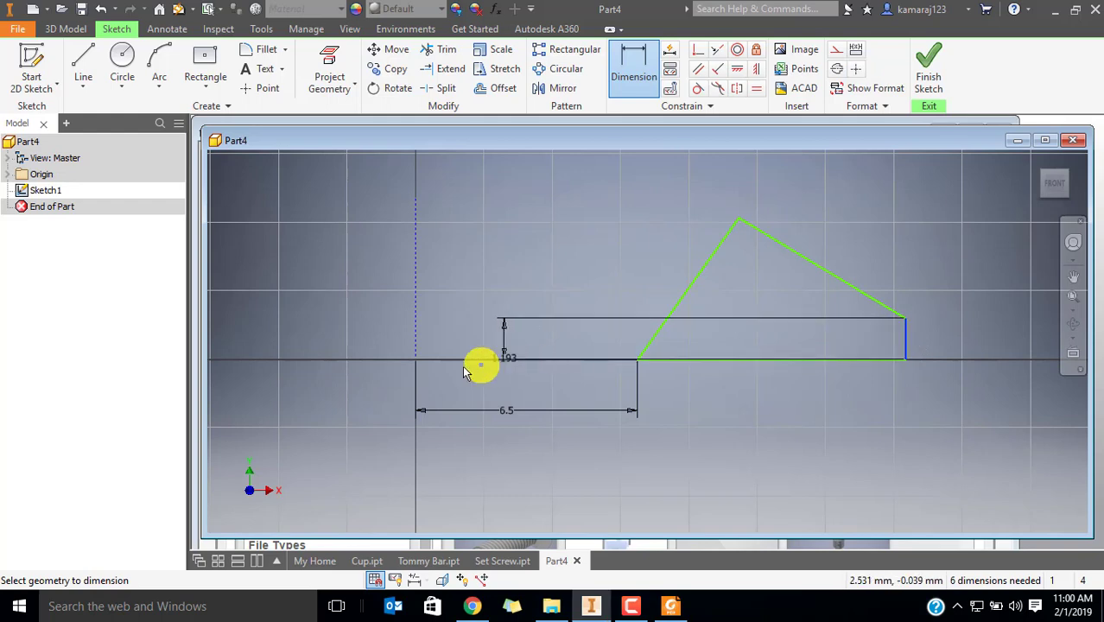
left_click(412, 360)
left_click(627, 478)
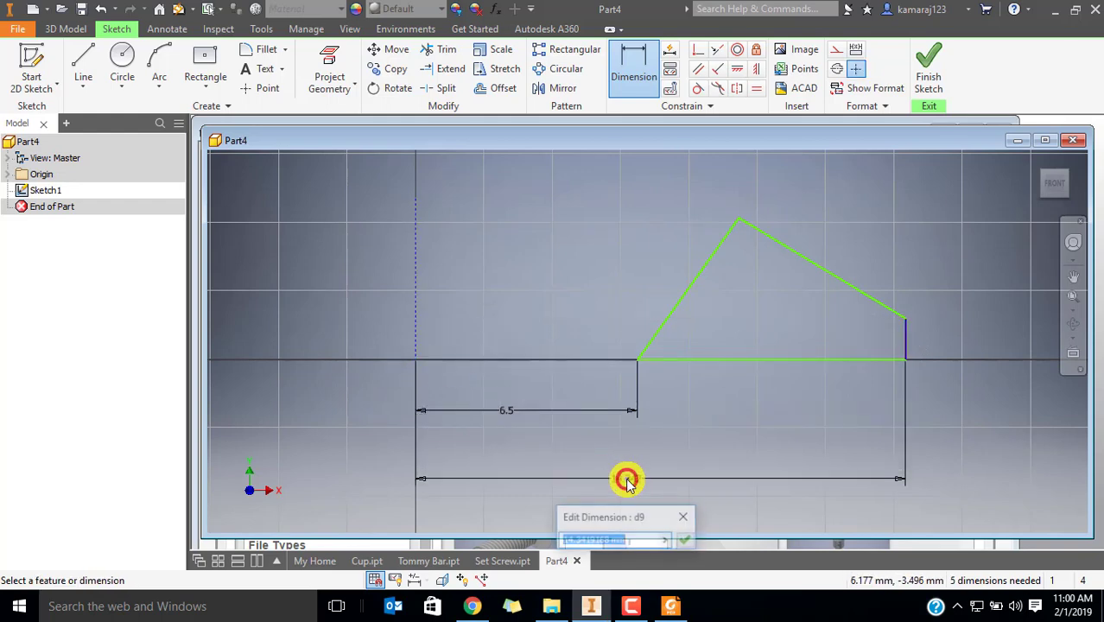
type("35/2")
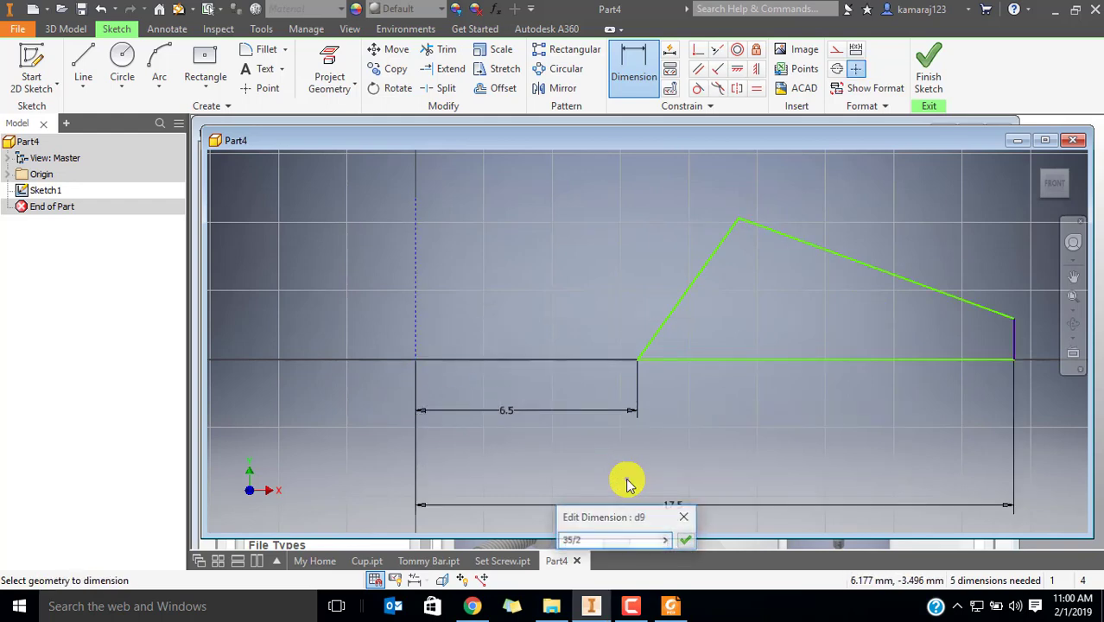
key("Return")
Set the vertical distance between the profile's apex and the outer edge's upper end to 5 mm, and move the apex up about 2 mm
scroll(763, 353, "down", 2)
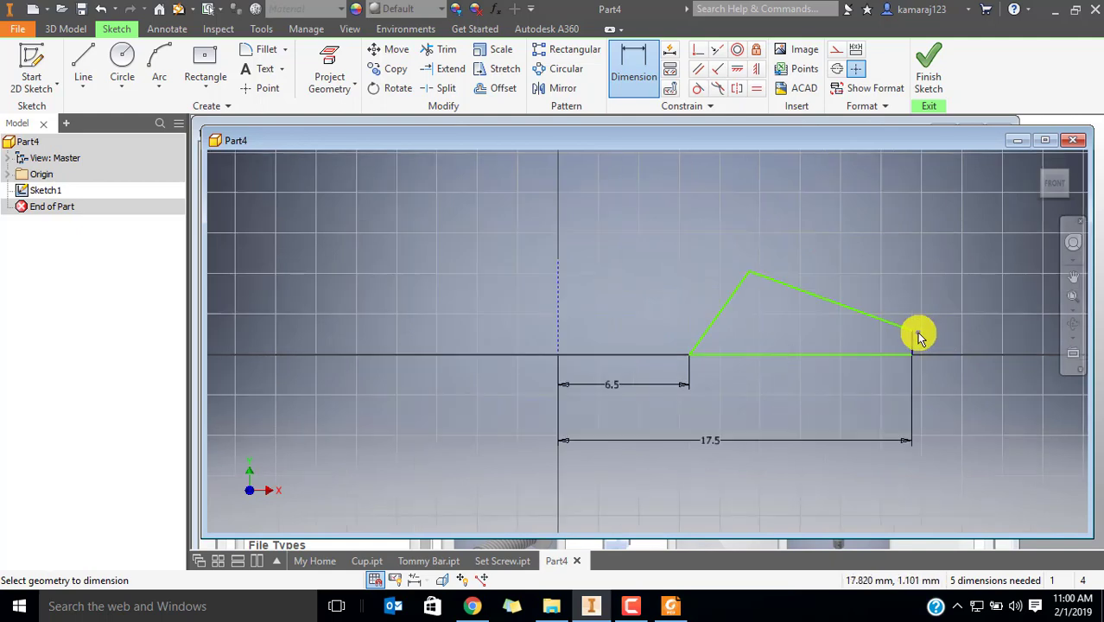
left_click(913, 335)
left_click(748, 277)
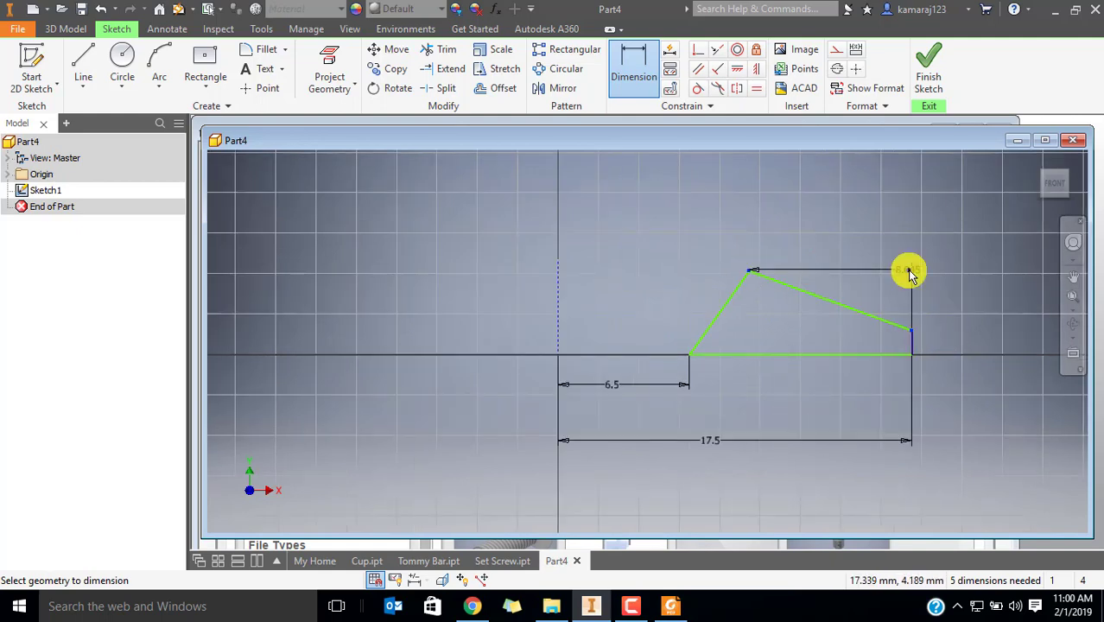
left_click(918, 297)
key("Return")
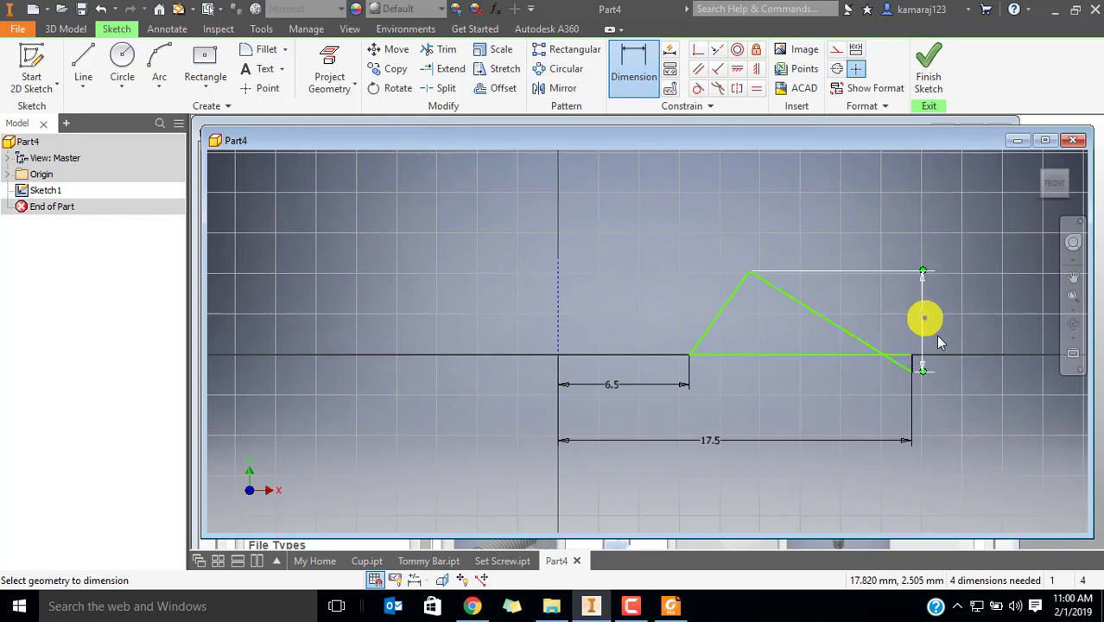
key("Escape")
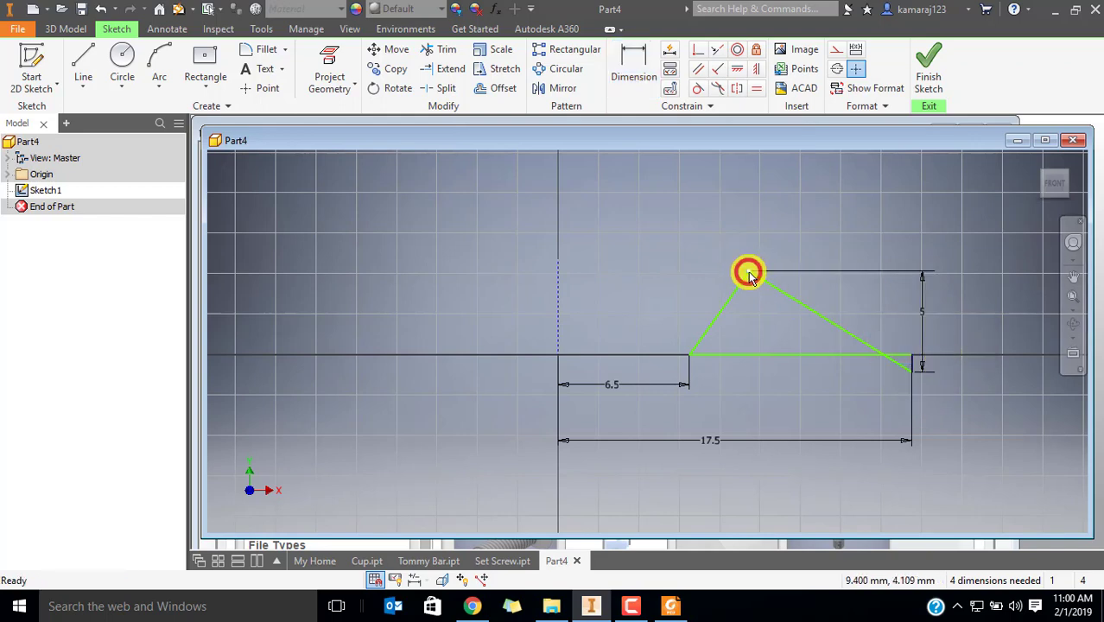
left_click_drag(748, 277, 748, 233)
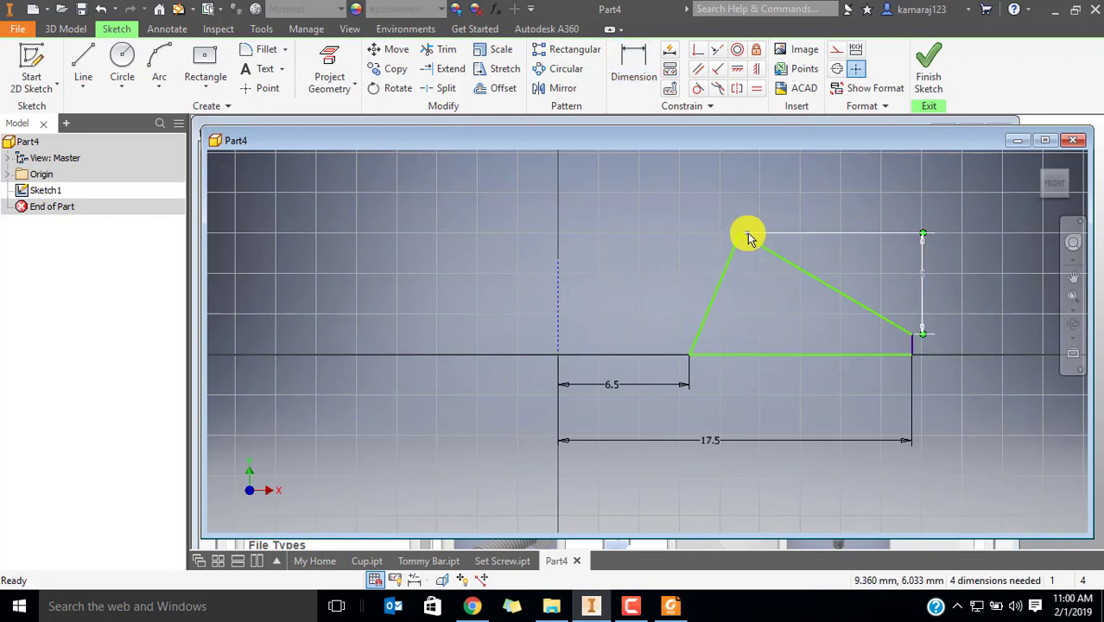
Dimension the profile's apex 12 mm horizontally from the vertical axis
left_click(640, 63)
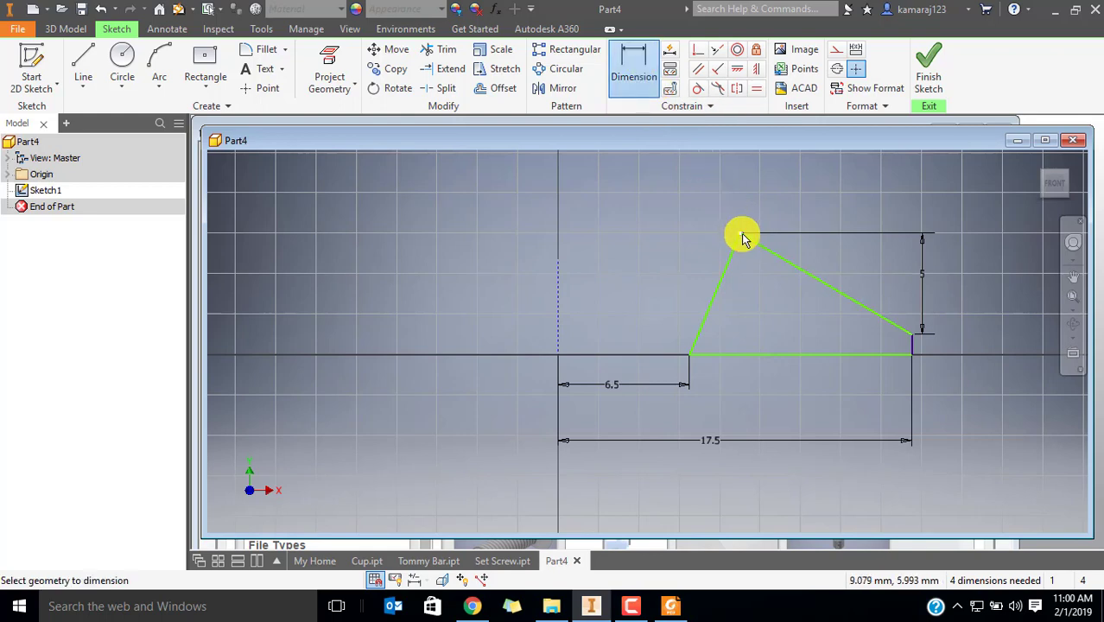
left_click(733, 235)
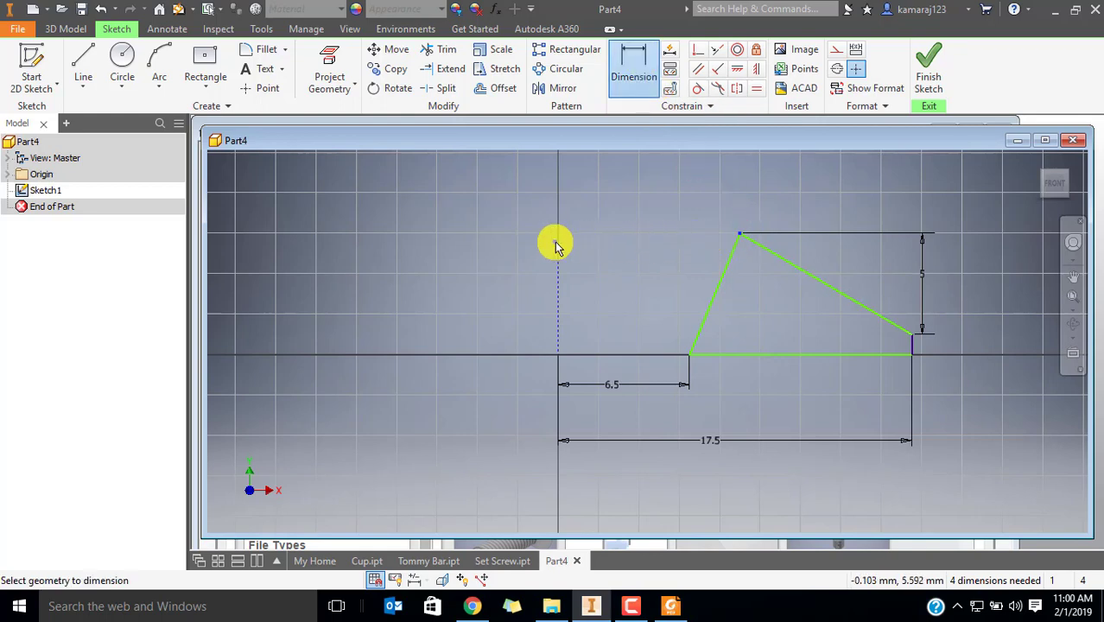
left_click(558, 332)
left_click(641, 216)
type("12")
key("Return")
Align the profile's inner base corner horizontally with the sketch origin, and test the outer sloping edge by moving it slightly
left_click(736, 68)
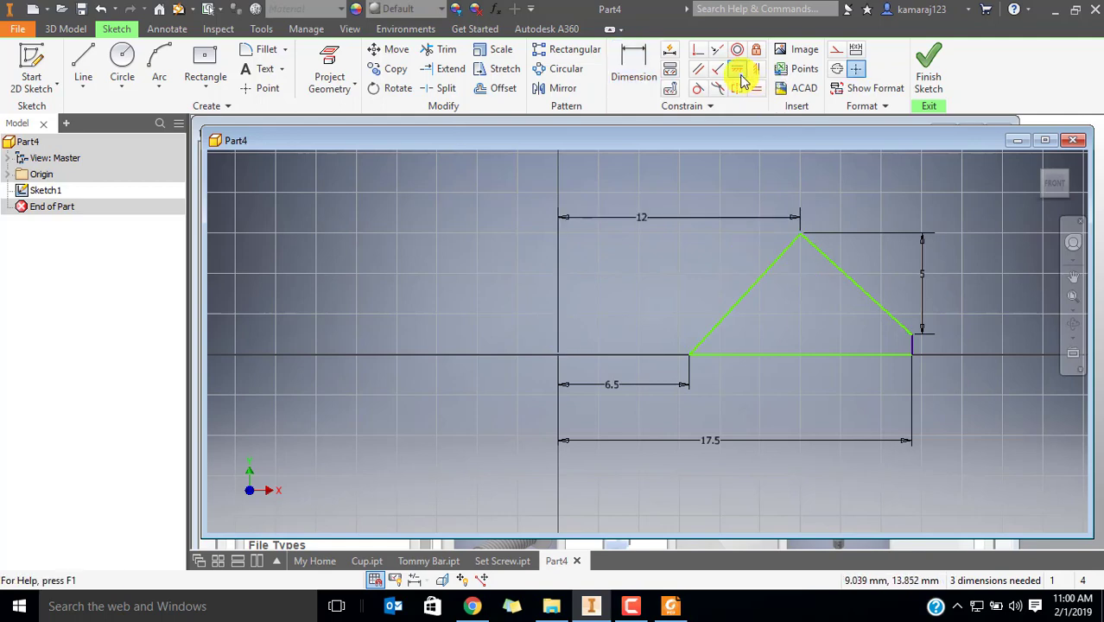
left_click(690, 356)
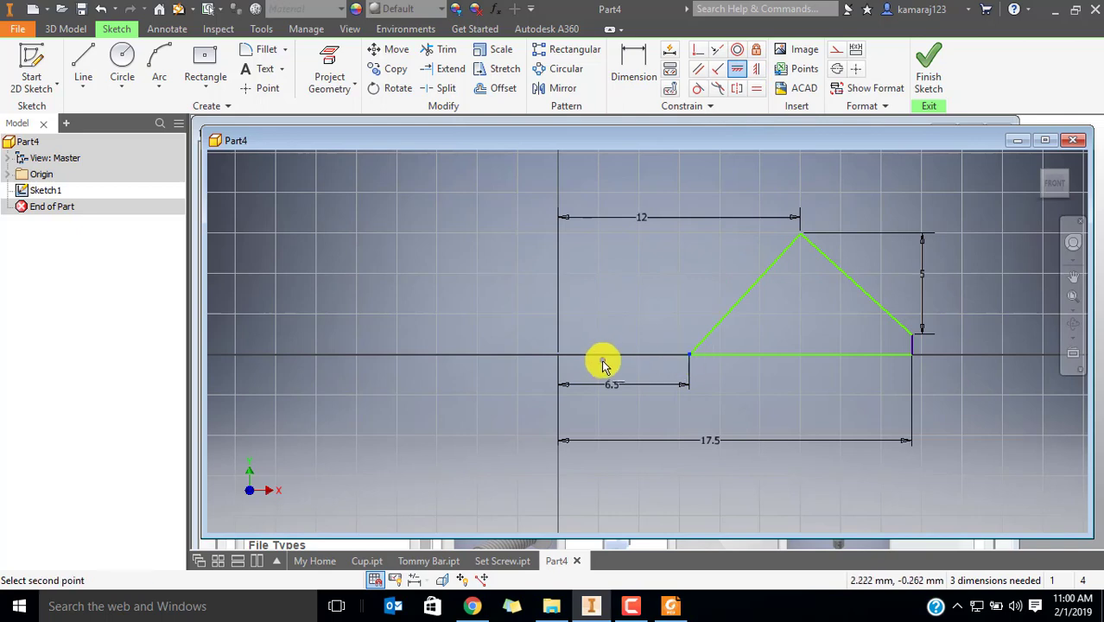
left_click(558, 355)
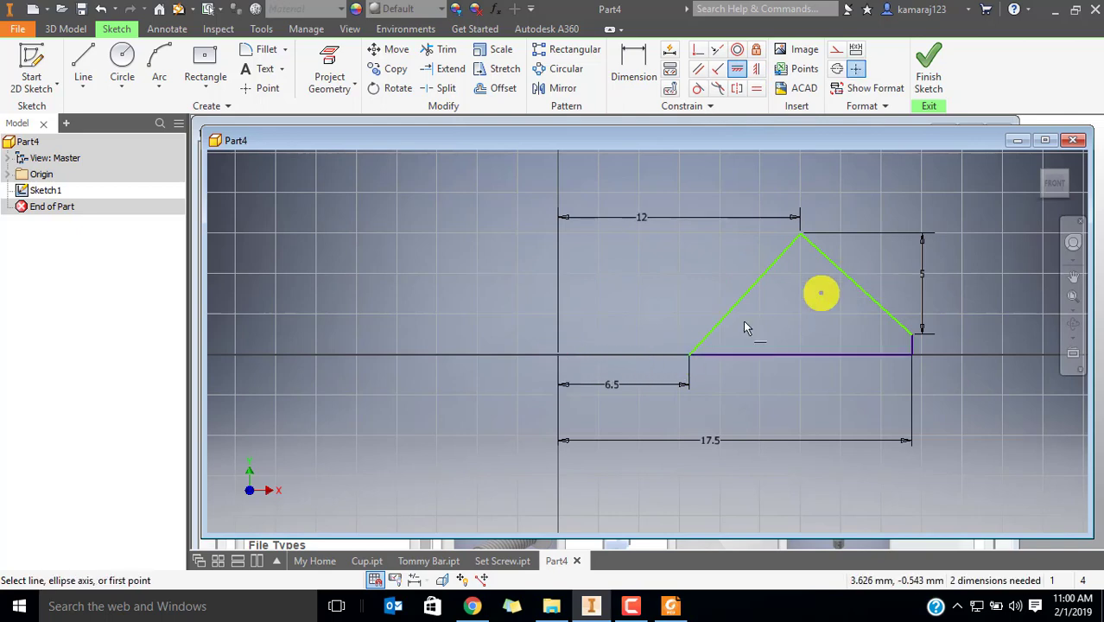
key("Escape")
mouse_move(838, 275)
left_mouse_down()
mouse_move(833, 318)
mouse_move(830, 256)
mouse_move(834, 271)
left_mouse_up()
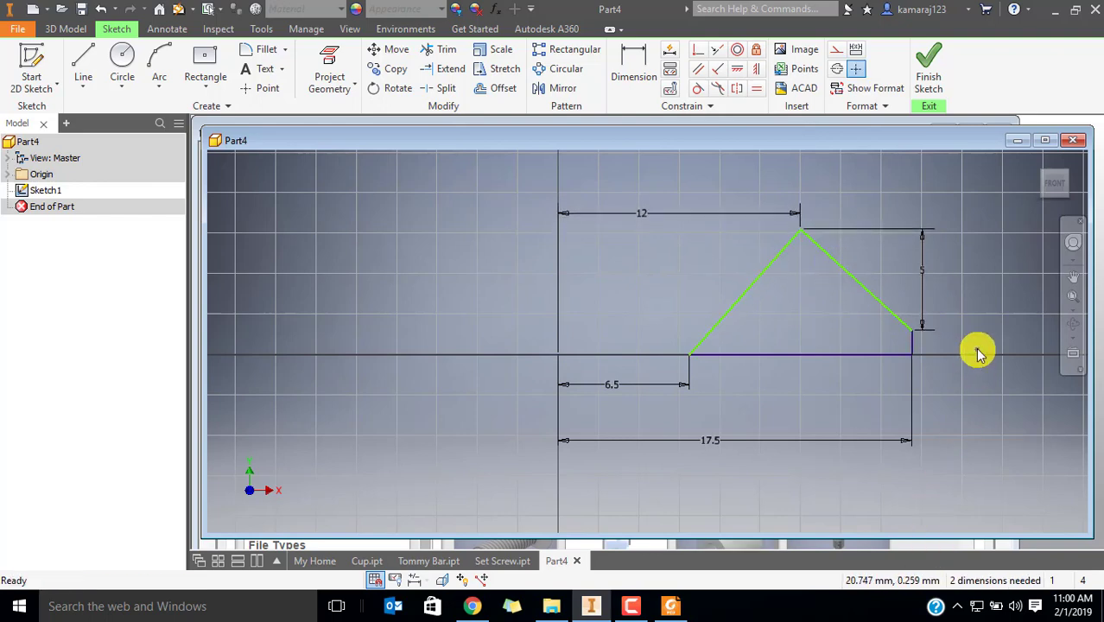
Try to dimension the angle between the profile's outer sloping edge and its base
left_click(637, 50)
left_click(868, 289)
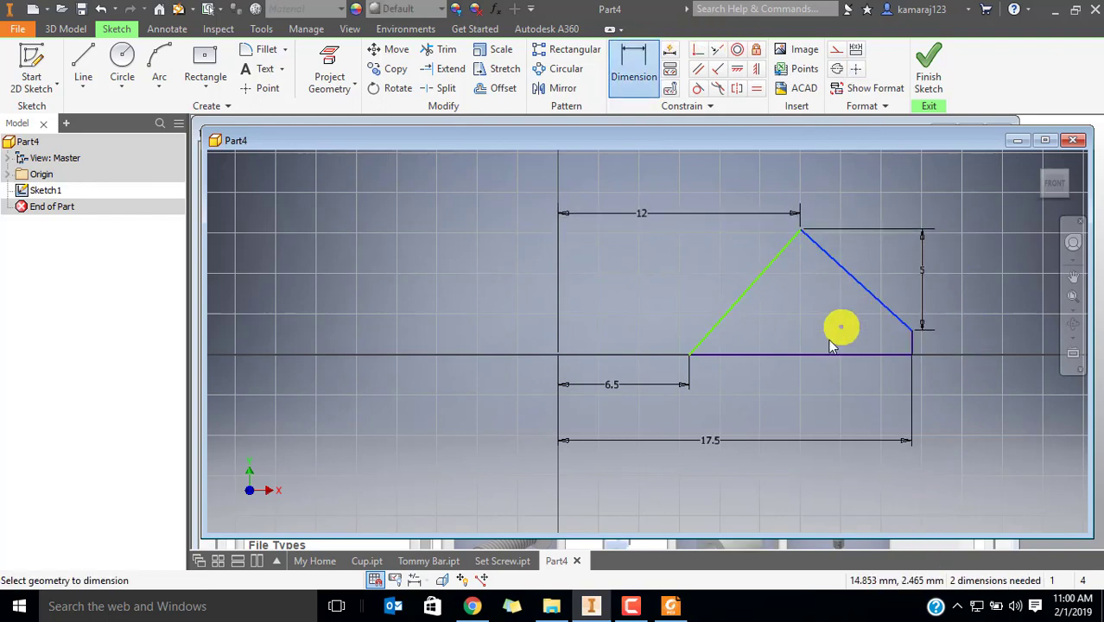
left_click(812, 354)
left_click(827, 326)
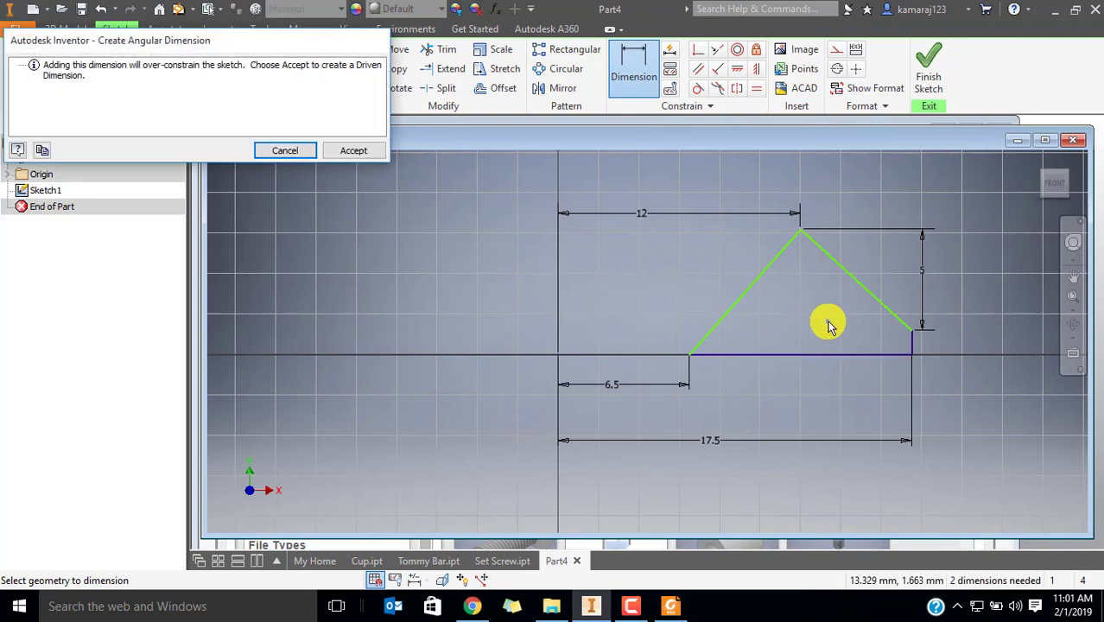
key("Escape")
key("Escape")
scroll(730, 298, "up", 1)
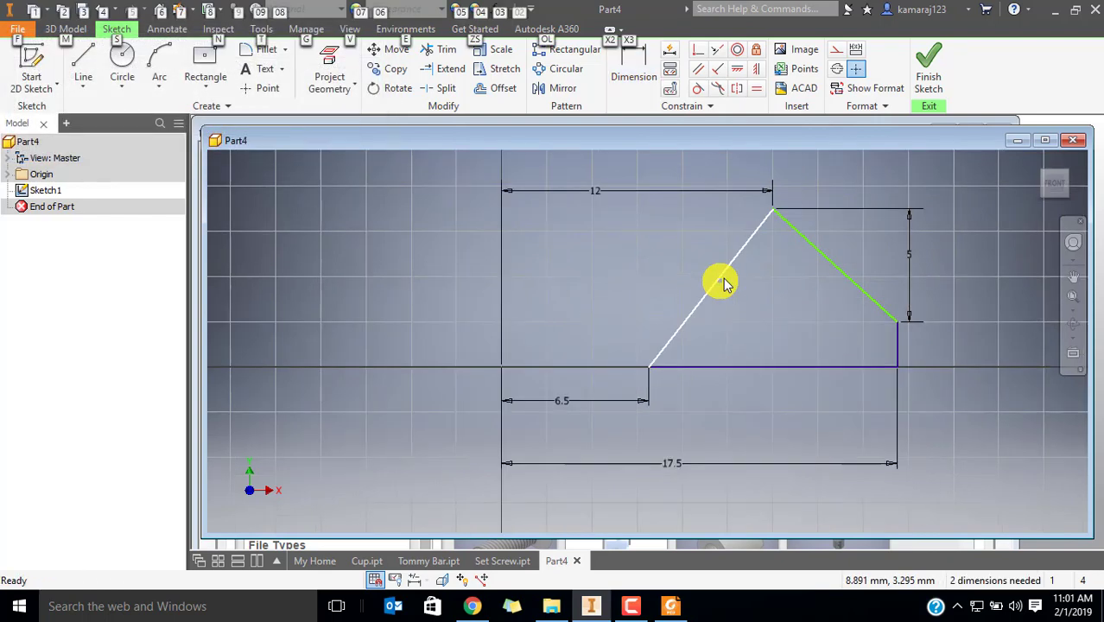
Compare the profile with the washer drawing in Foxit Reader, and delete the 5 mm vertical dimension in Inventor
key("alt+Tab")
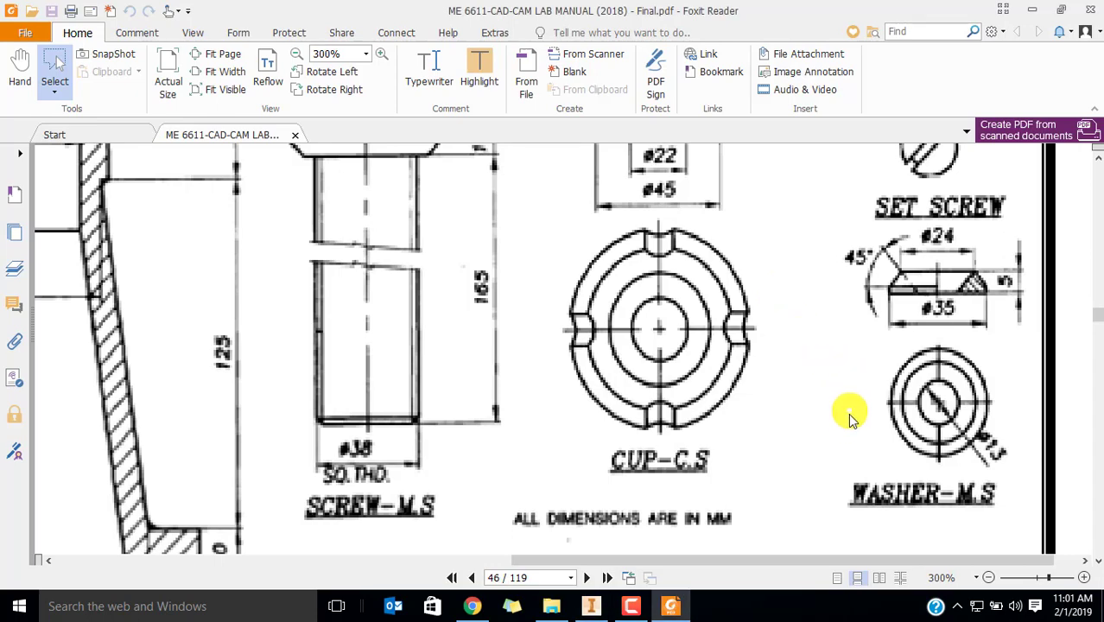
key("alt+Tab")
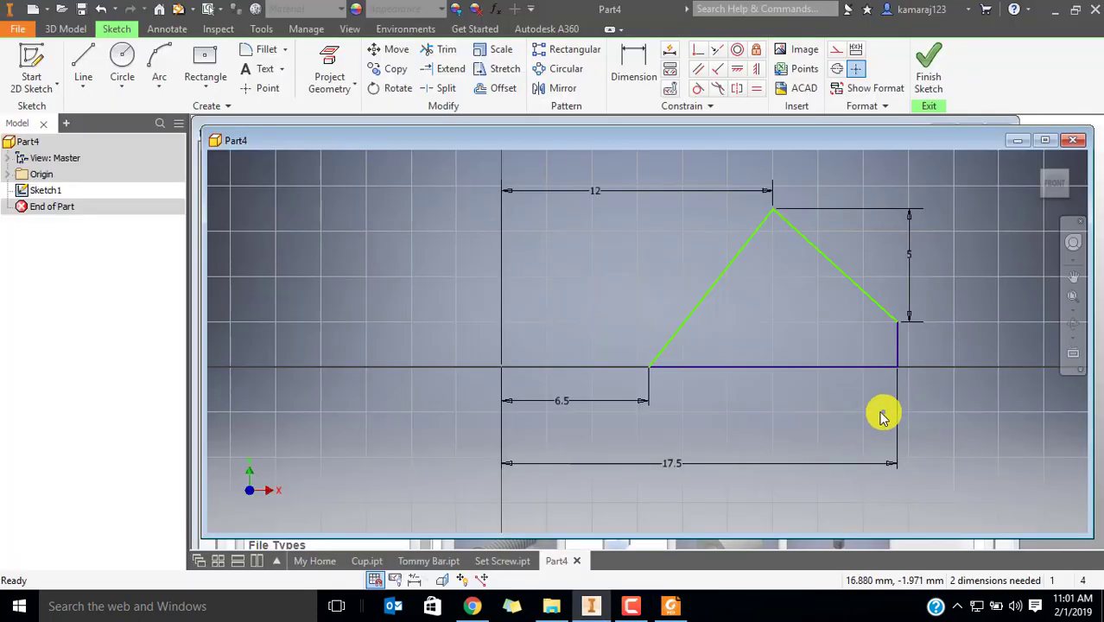
key("alt+Tab")
key("alt+Tab")
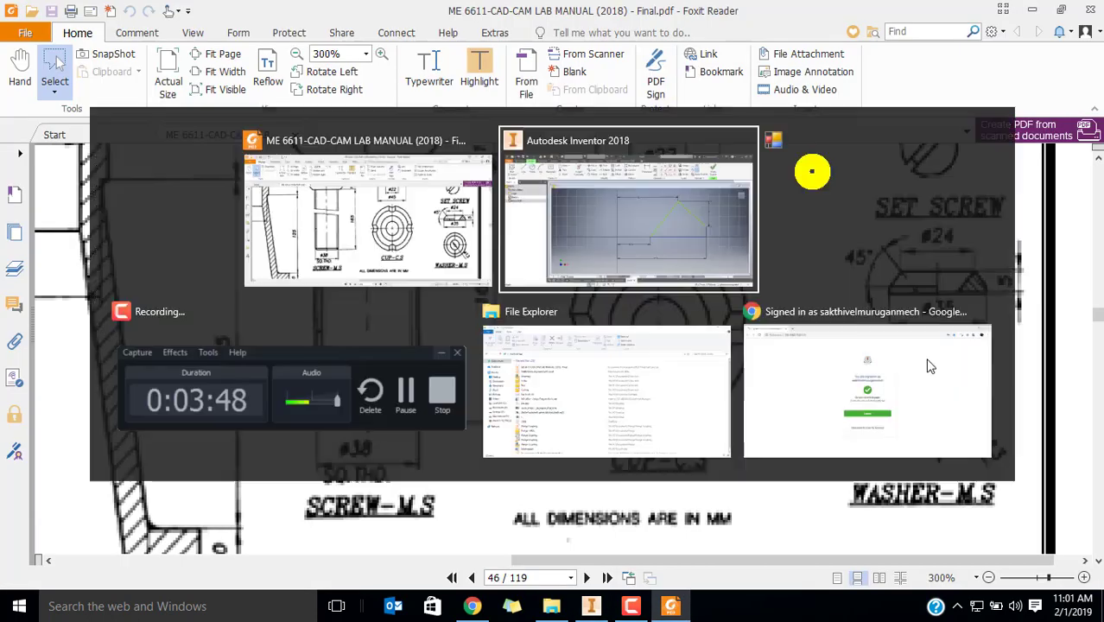
left_click(910, 253)
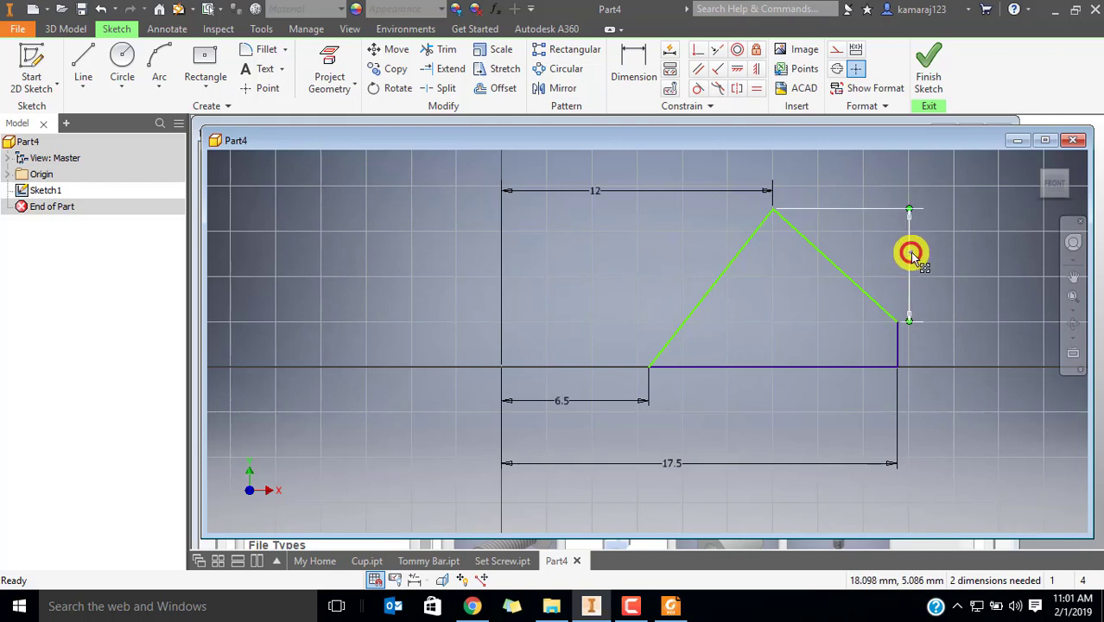
key("Delete")
Dimension the angle between the profile's outer sloping edge and its base as 45 degrees
left_click(637, 65)
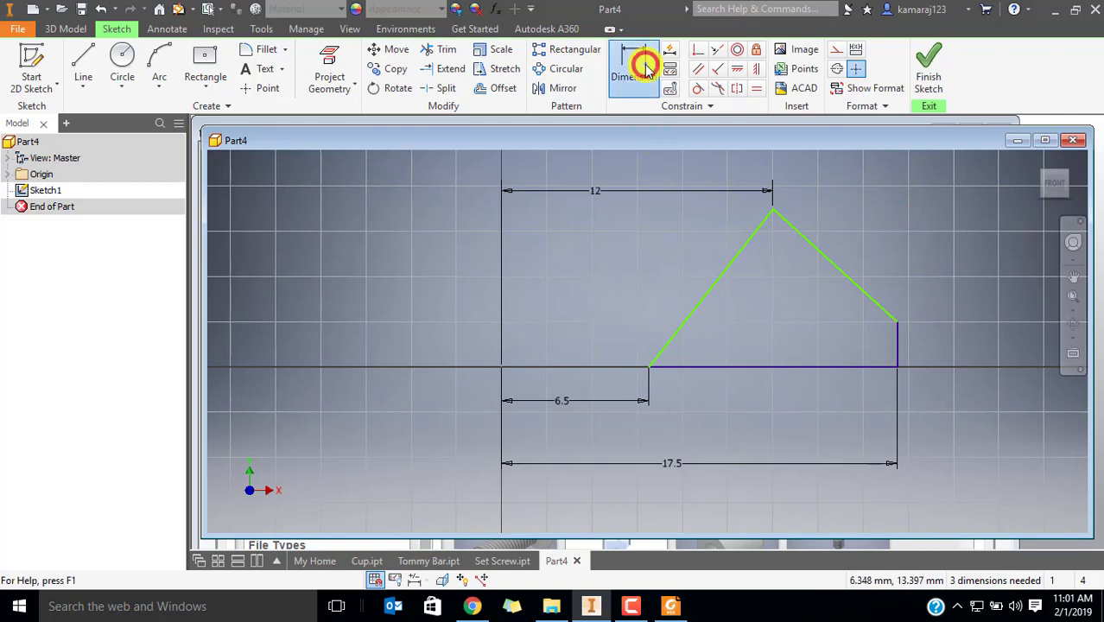
left_click(860, 292)
left_click(826, 366)
left_click(827, 340)
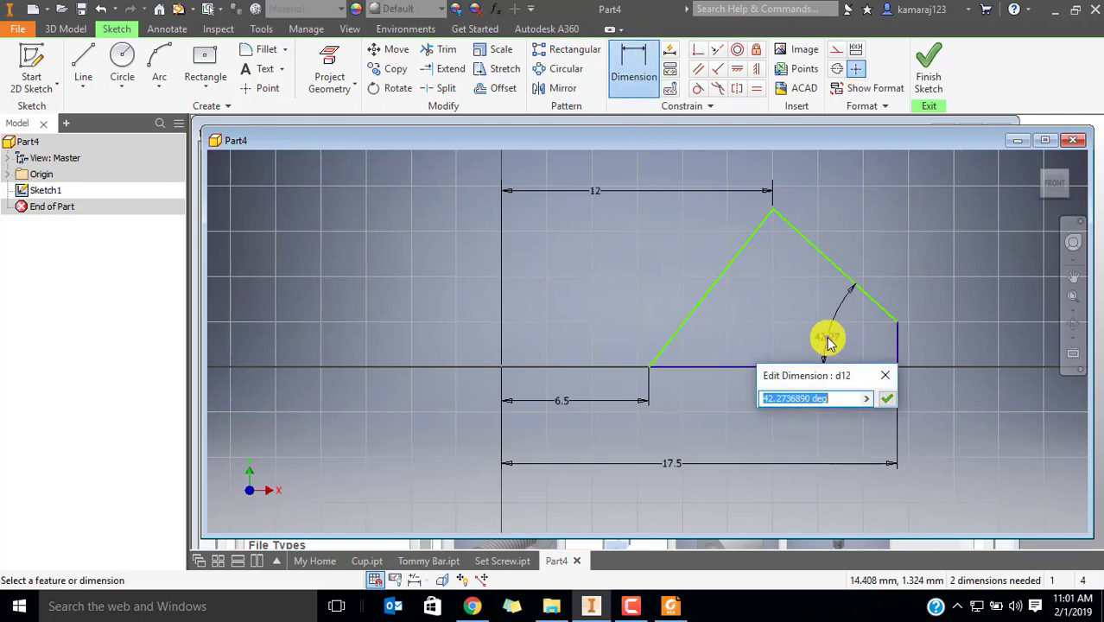
type("45")
key("Return")
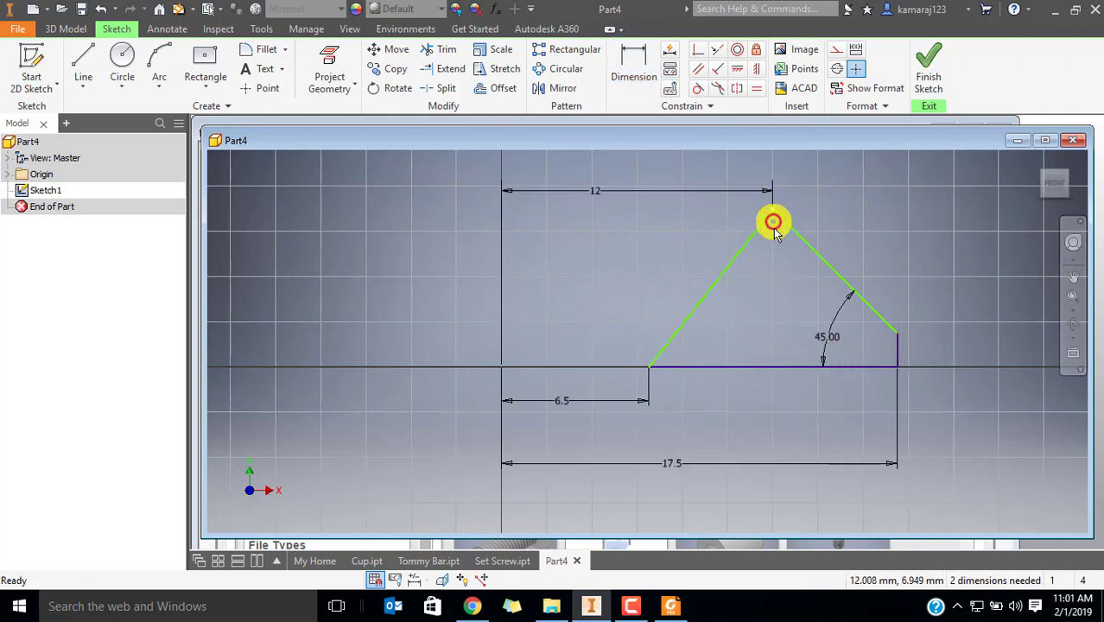
Shift the apex slightly, and dimension its height above the profile's base as 5 mm
mouse_move(773, 223)
left_mouse_down()
mouse_move(771, 247)
mouse_move(772, 190)
mouse_move(771, 210)
left_mouse_up()
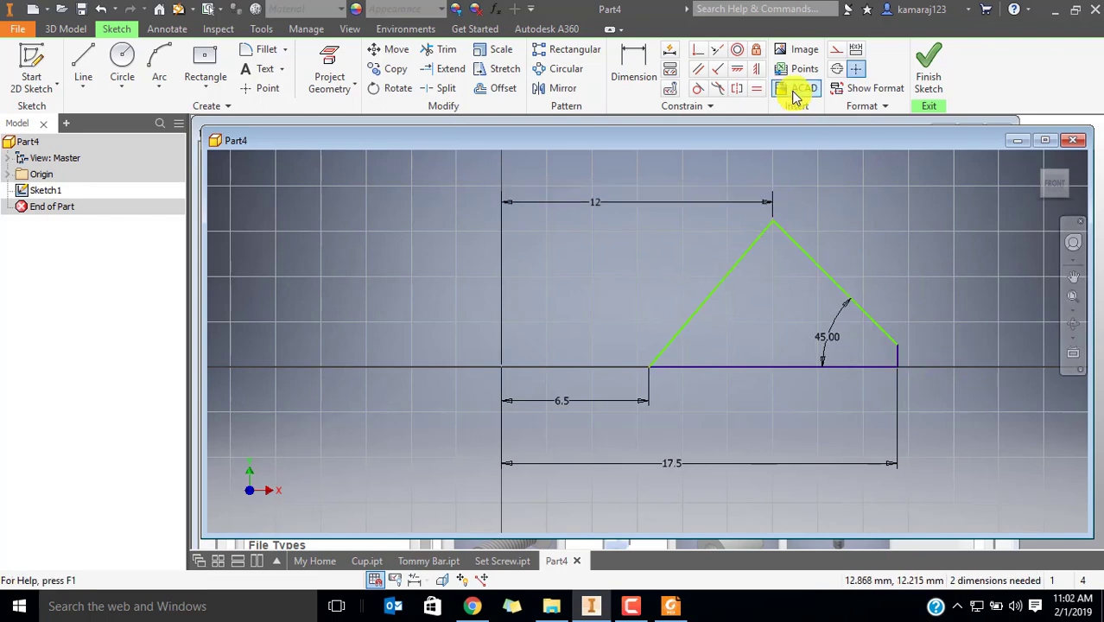
left_click(641, 75)
left_click(775, 225)
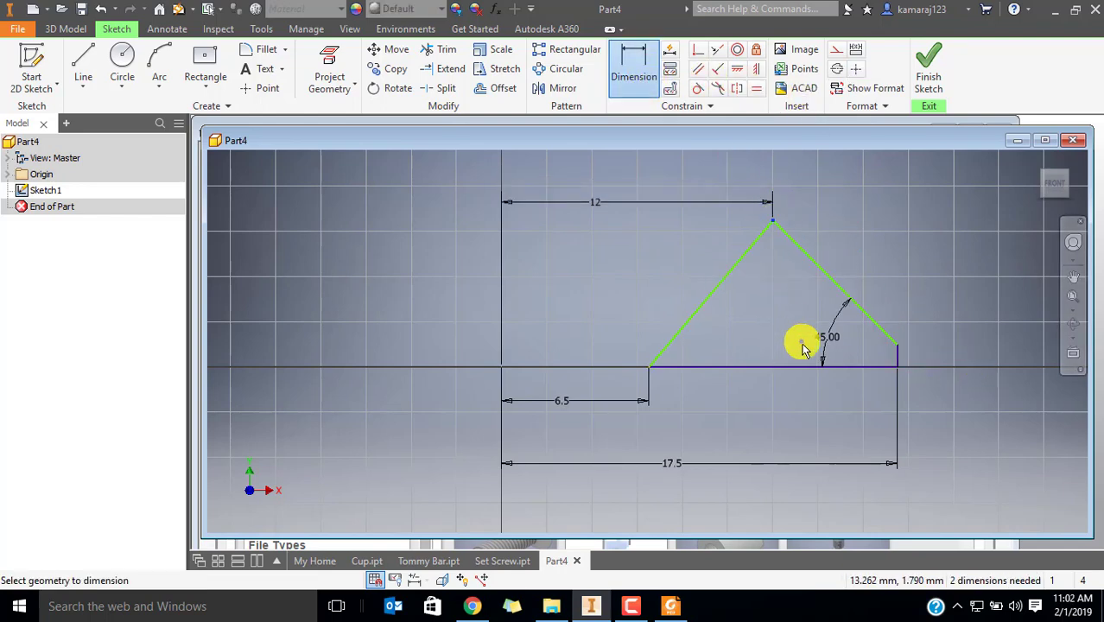
left_click(796, 366)
left_click(941, 301)
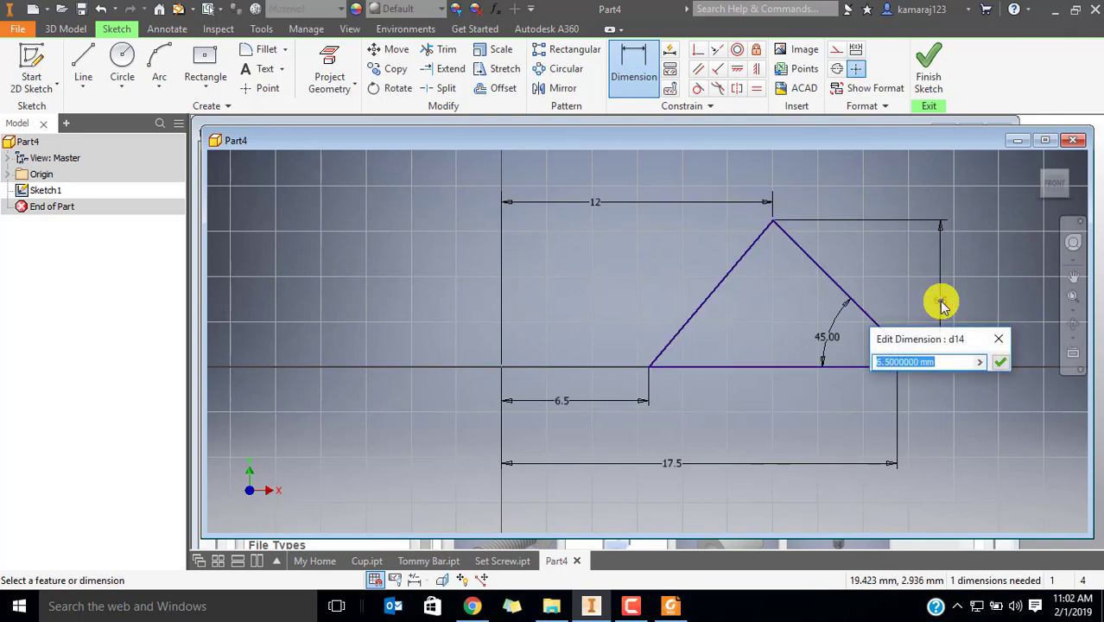
type("5")
key("Return")
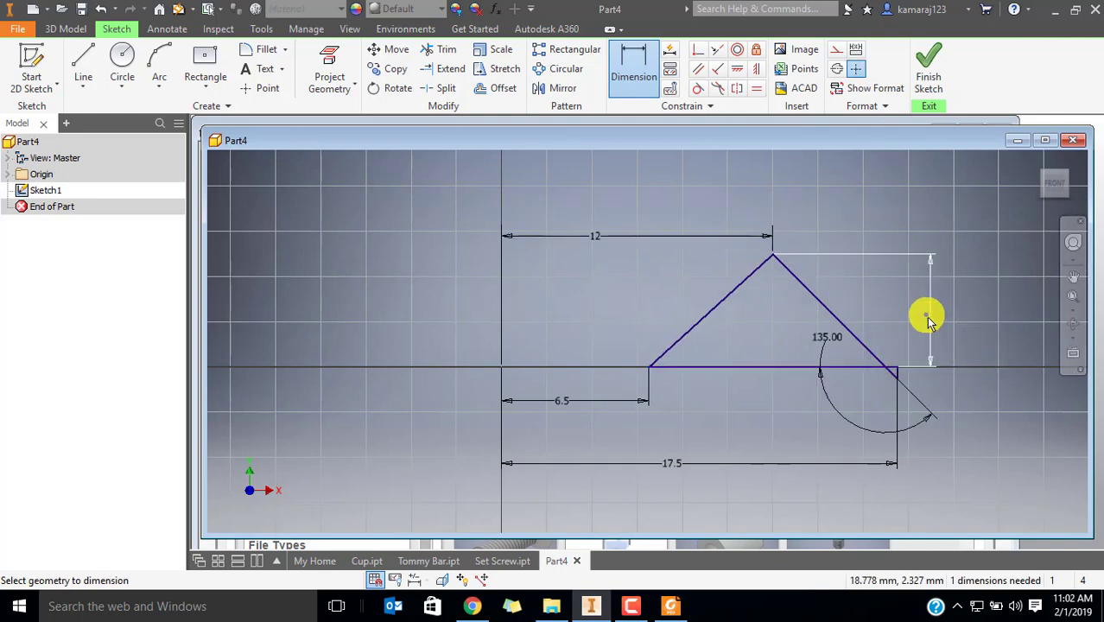
Change the apex's height above the base to 6 mm
left_click(933, 322)
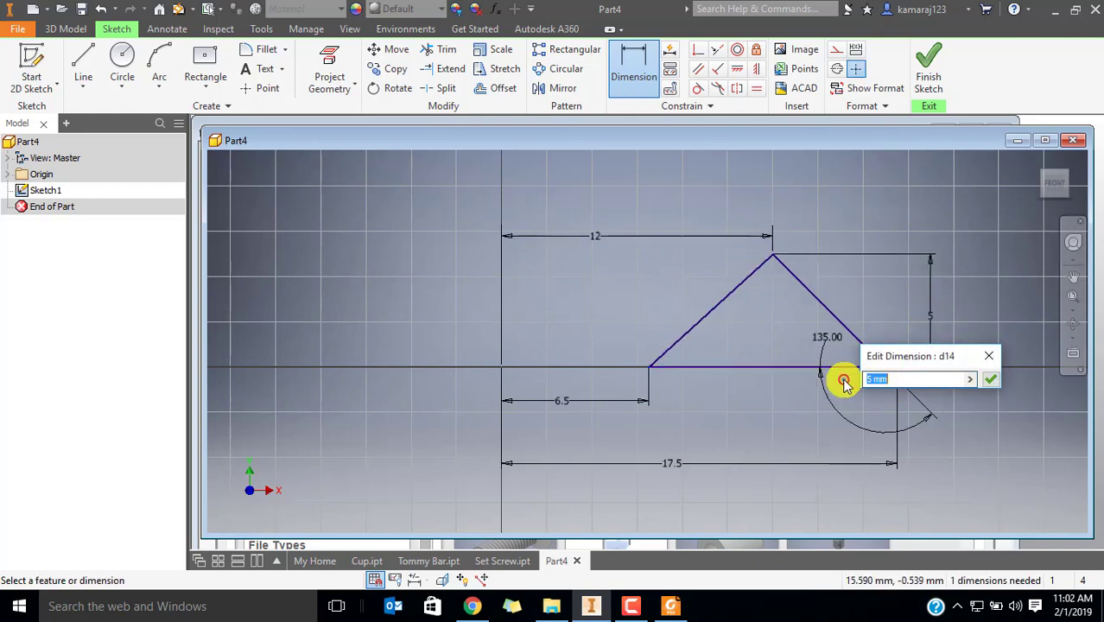
type("6")
key("Return")
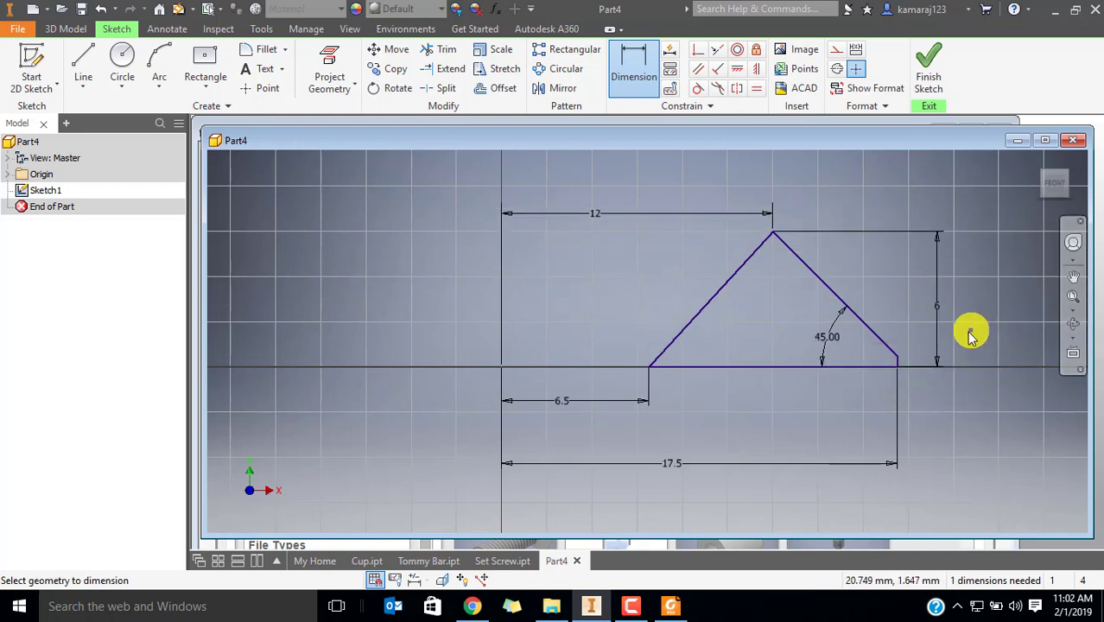
Finish the washer's profile sketch and revolve it a full turn about the vertical centreline as a new solid
key("Escape")
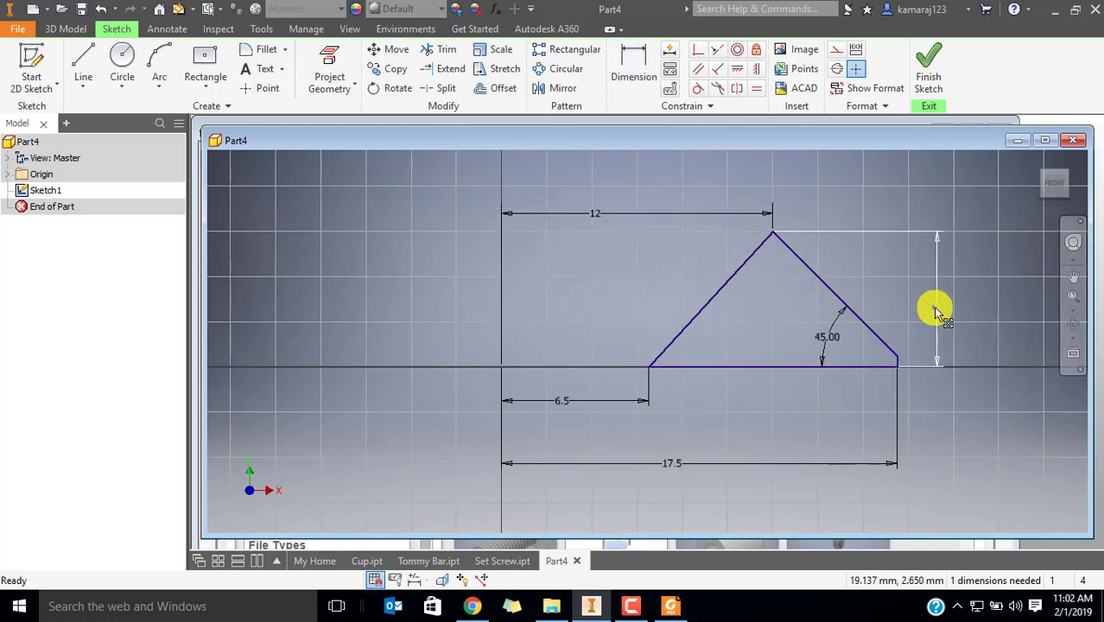
left_click(928, 77)
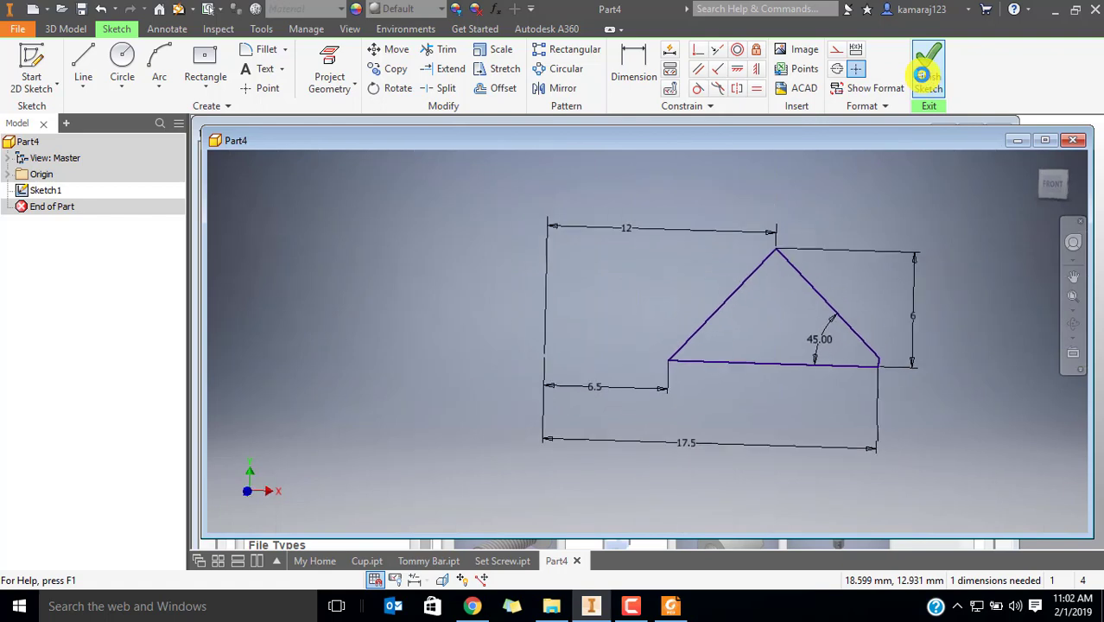
key("r")
left_click(484, 240)
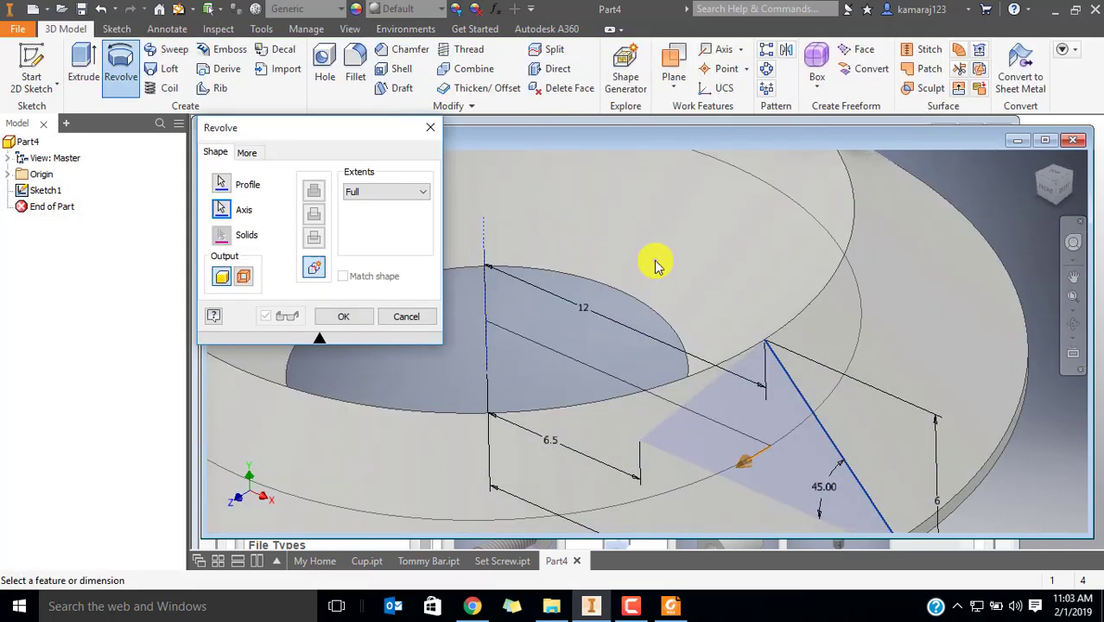
left_click(343, 317)
middle_click_drag(552, 276, 596, 277, "shift")
Save the revolved part as Washer in the Screw Jack folder
left_click(18, 30)
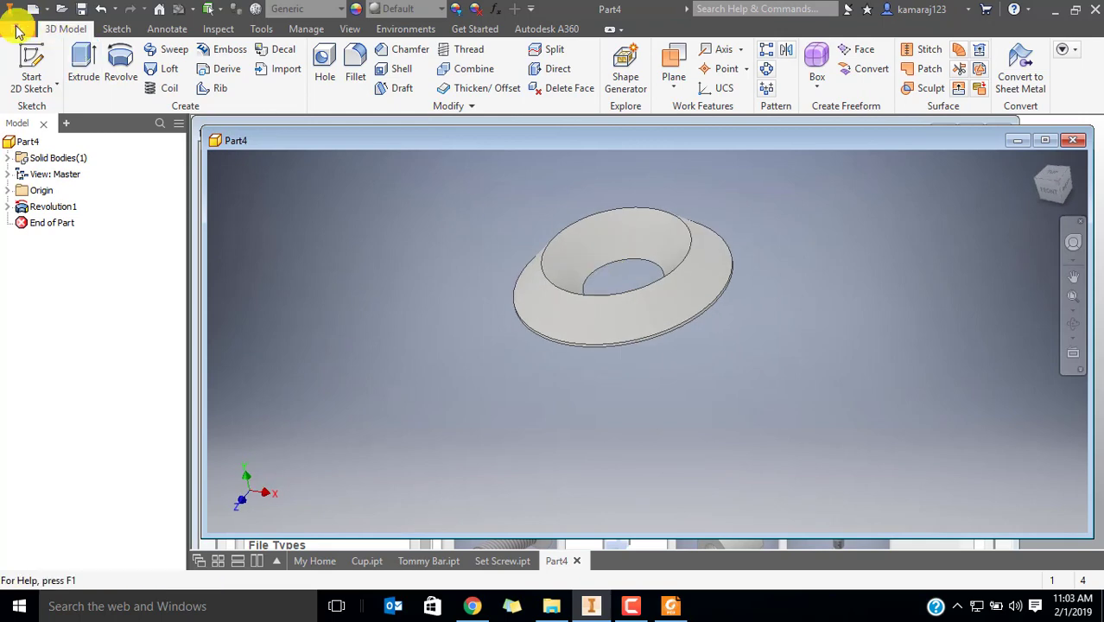
left_click(74, 203)
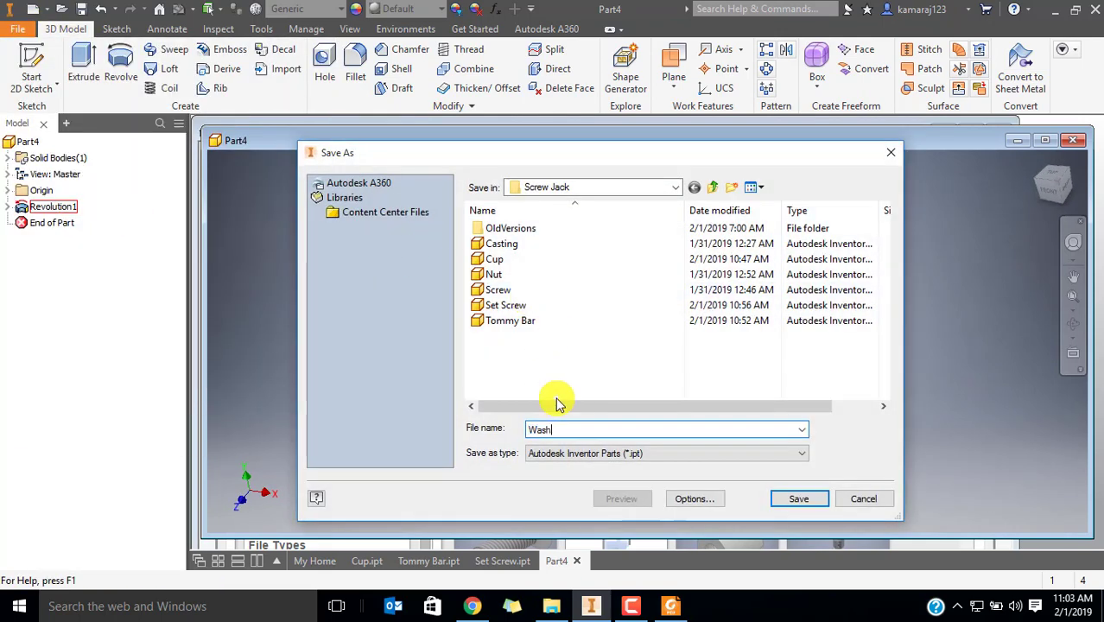
left_click(809, 499)
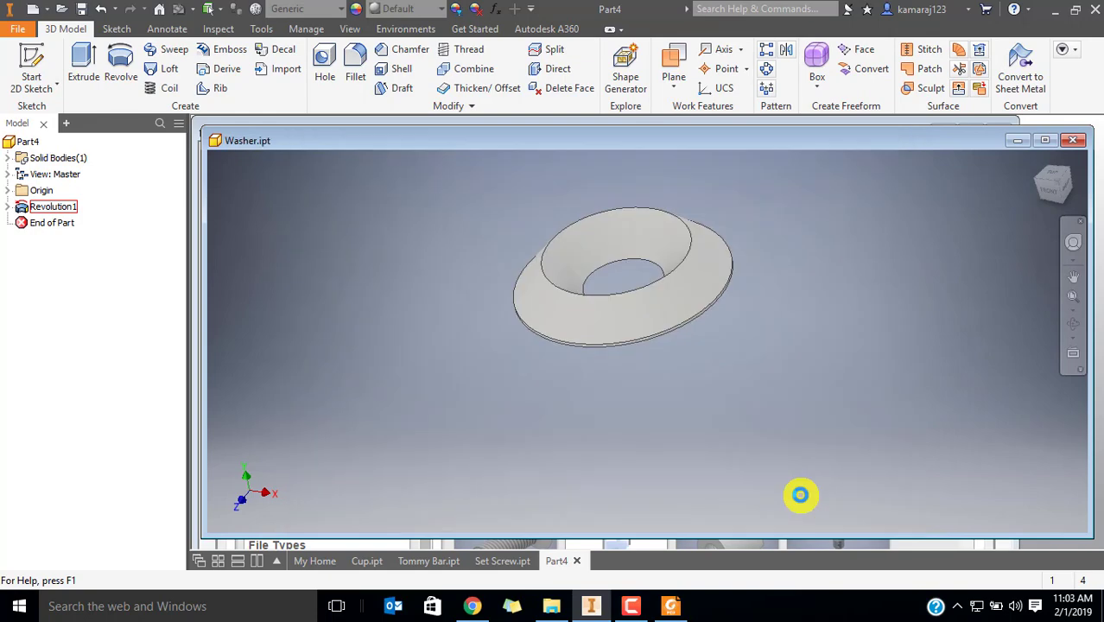
Look over the part drawings in Foxit Reader, and check the Casting to Washer part files in File Explorer's Screw Jack folder
left_click(672, 607)
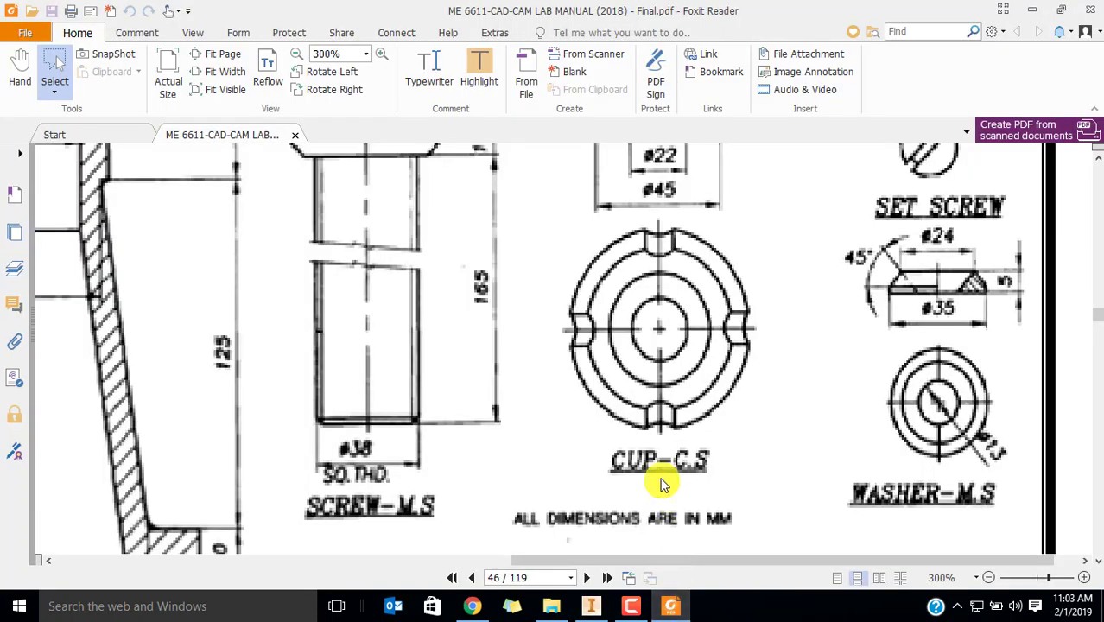
scroll(695, 406, "down", 2, "ctrl")
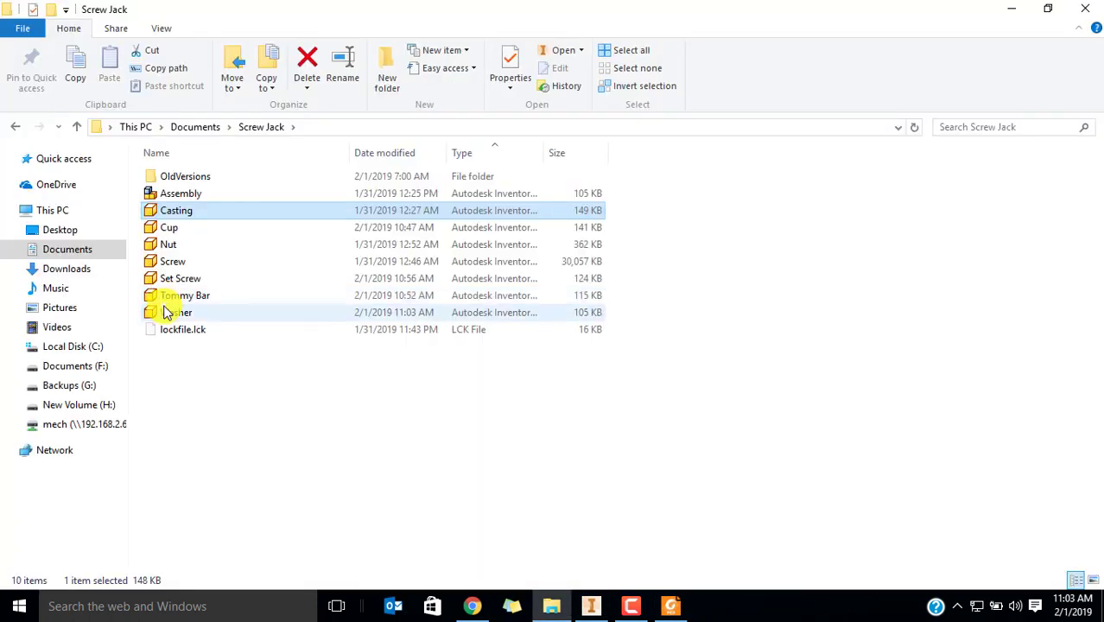
left_click(177, 312, "shift")
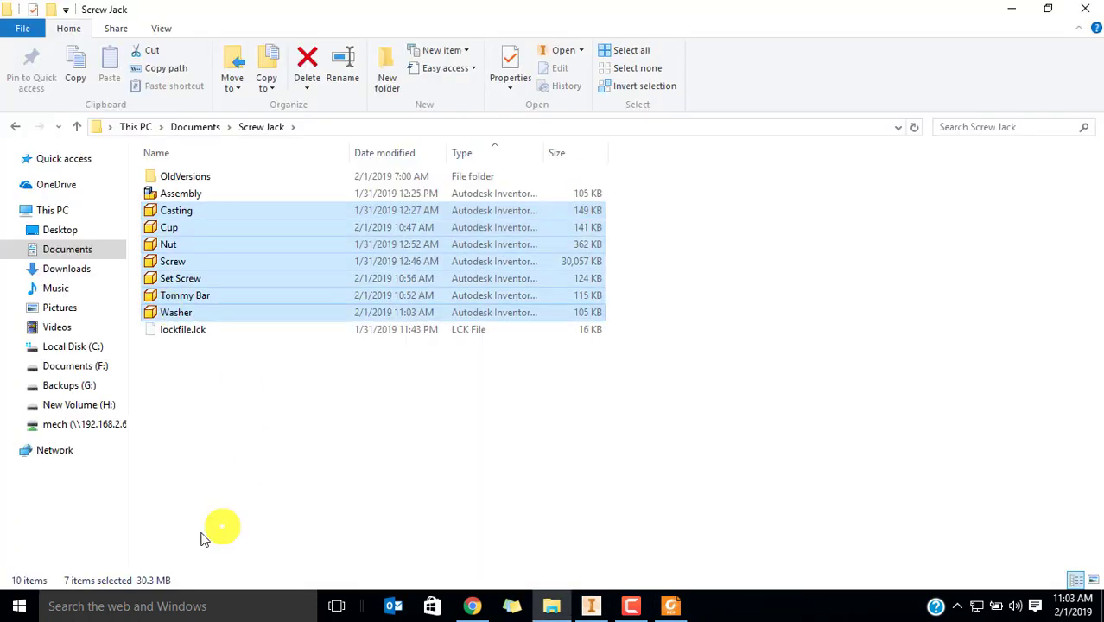
left_click(242, 390)
right_click(278, 379)
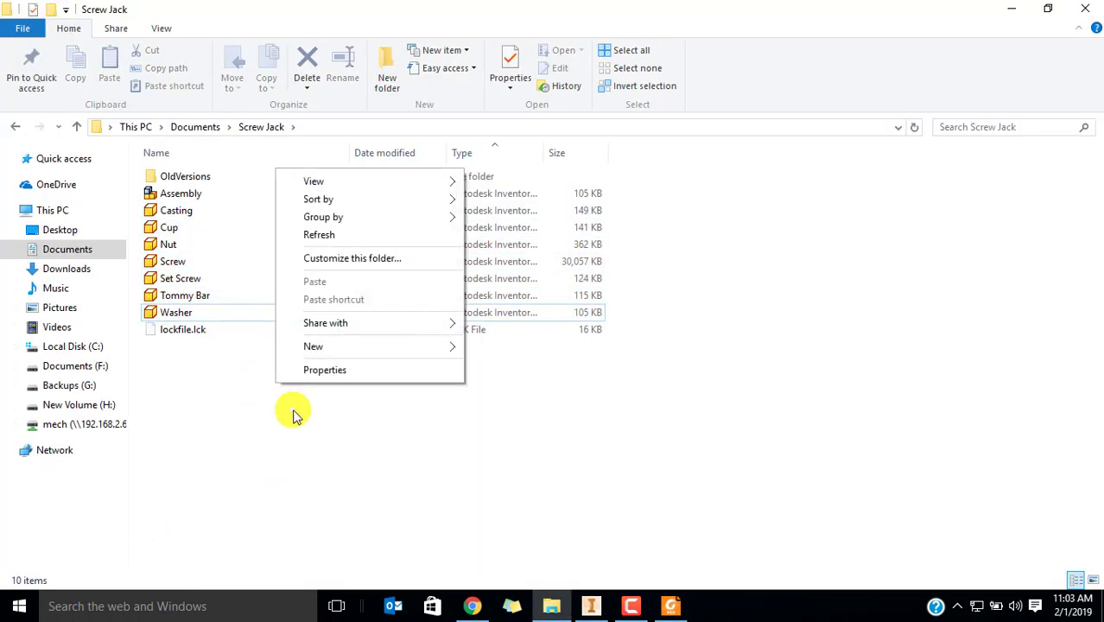
left_click(318, 234)
Switch to Foxit Reader and review the screw jack's assembly view and part drawings on page 46 of the lab manual
left_click(674, 605)
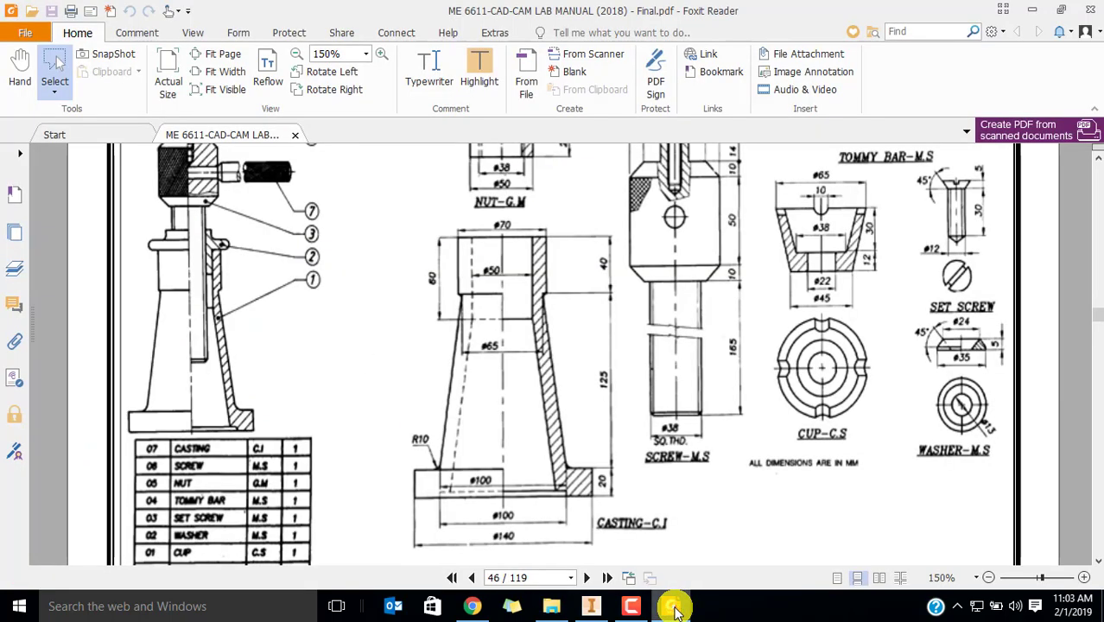
scroll(727, 362, "up", 1)
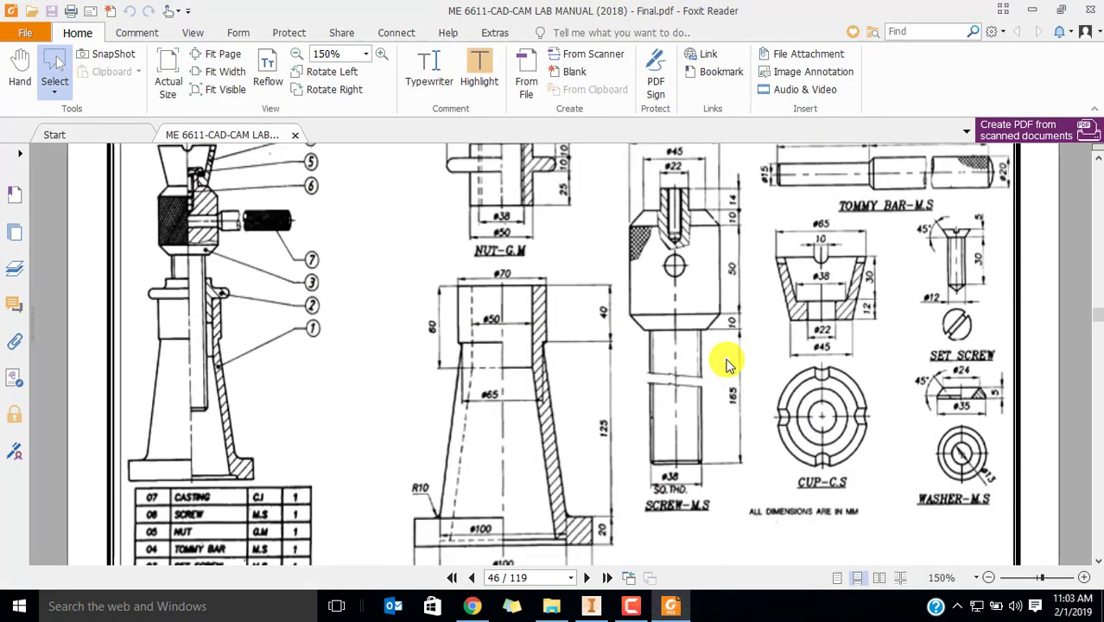
scroll(727, 353, "up", 3)
scroll(726, 363, "down", 2)
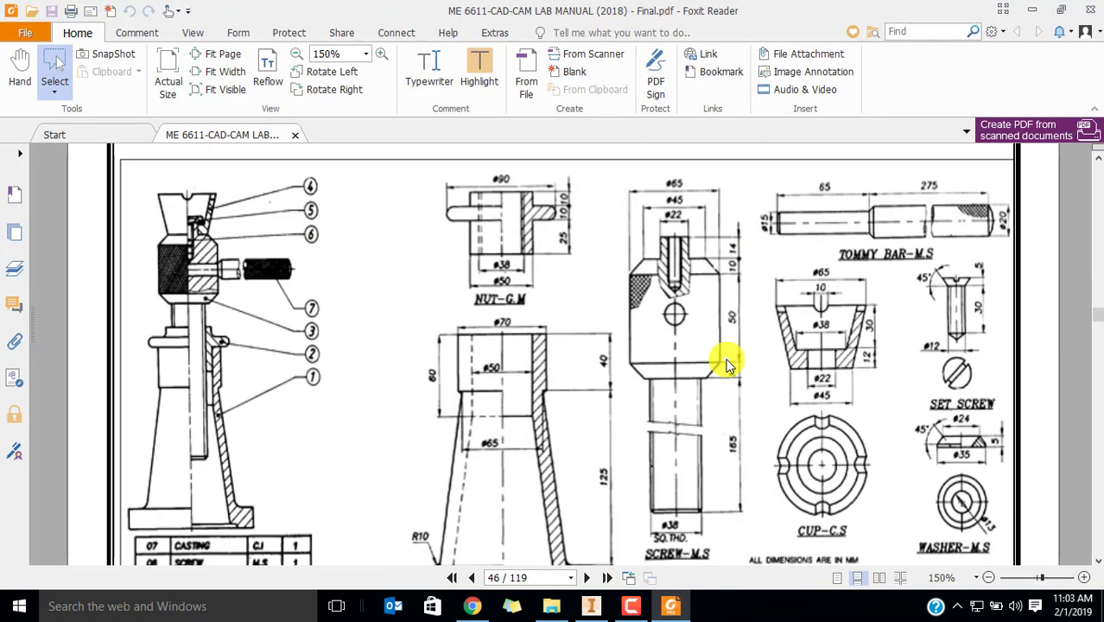